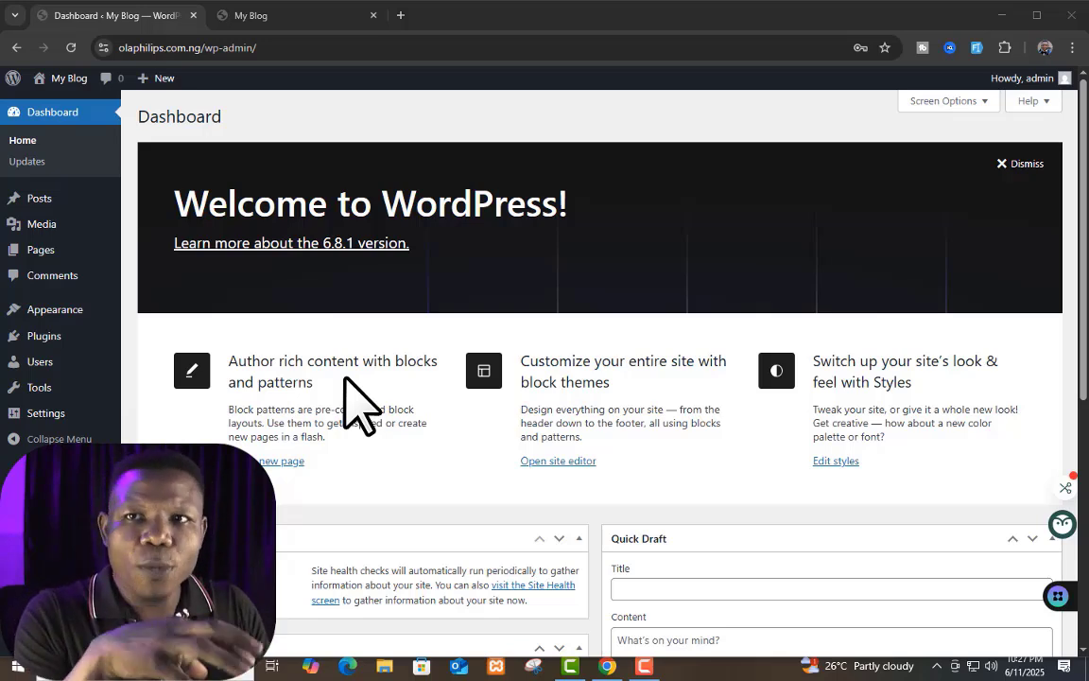
Step: Examine the live blog's front page from header to footer and compare it with the admin dashboard
click(274, 16)
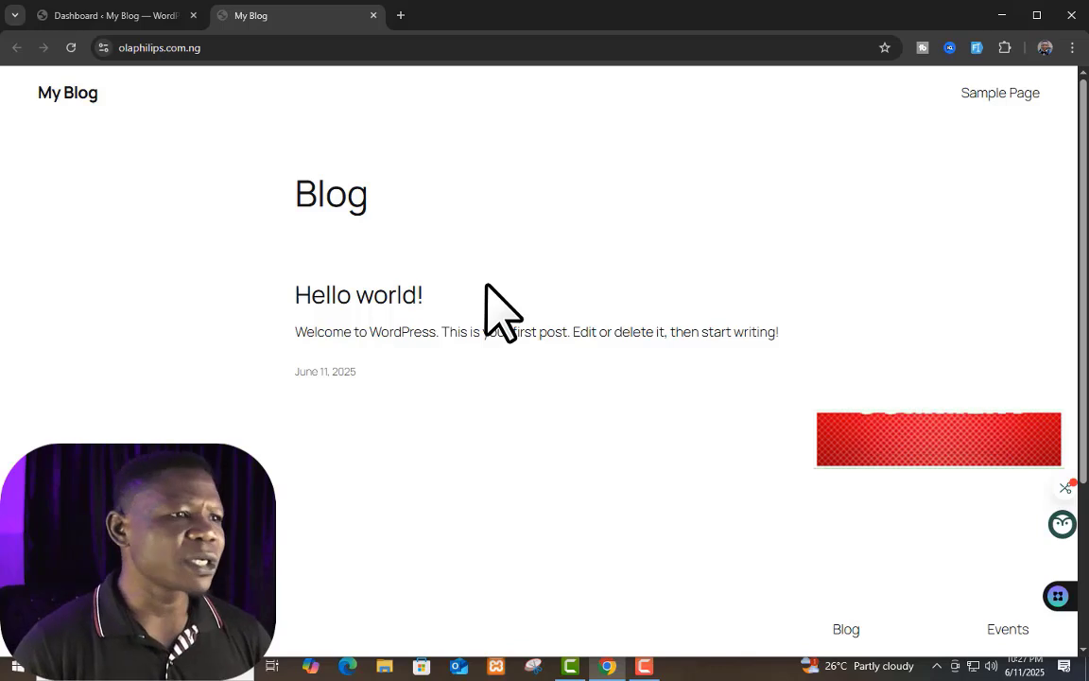
scroll(486, 285, down, 3)
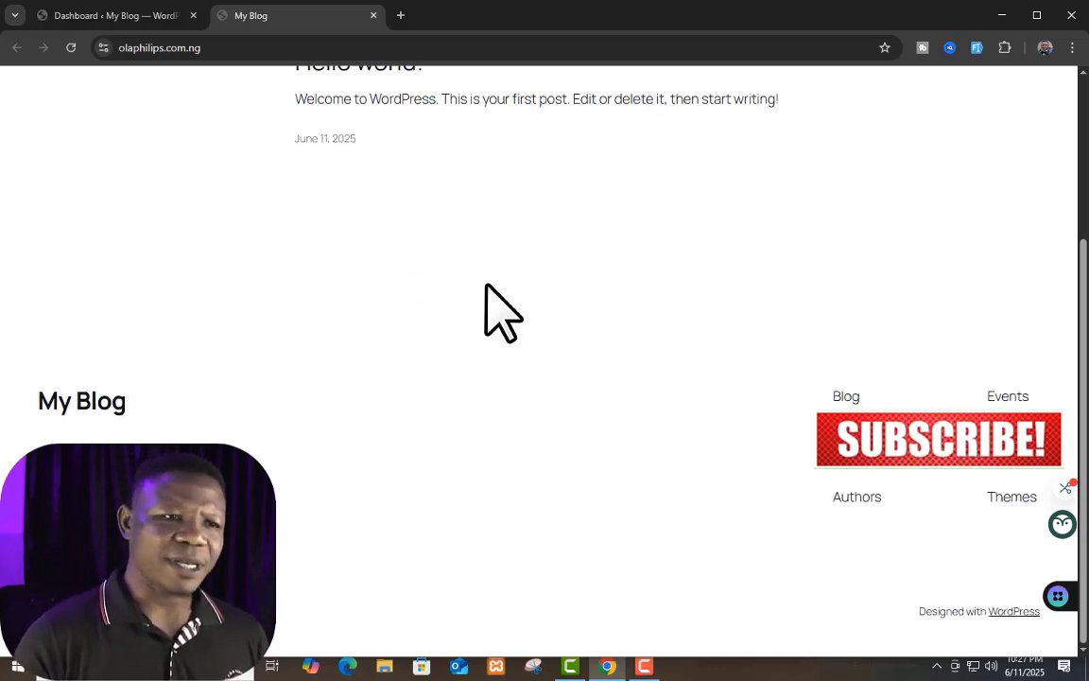
scroll(486, 285, up, 5)
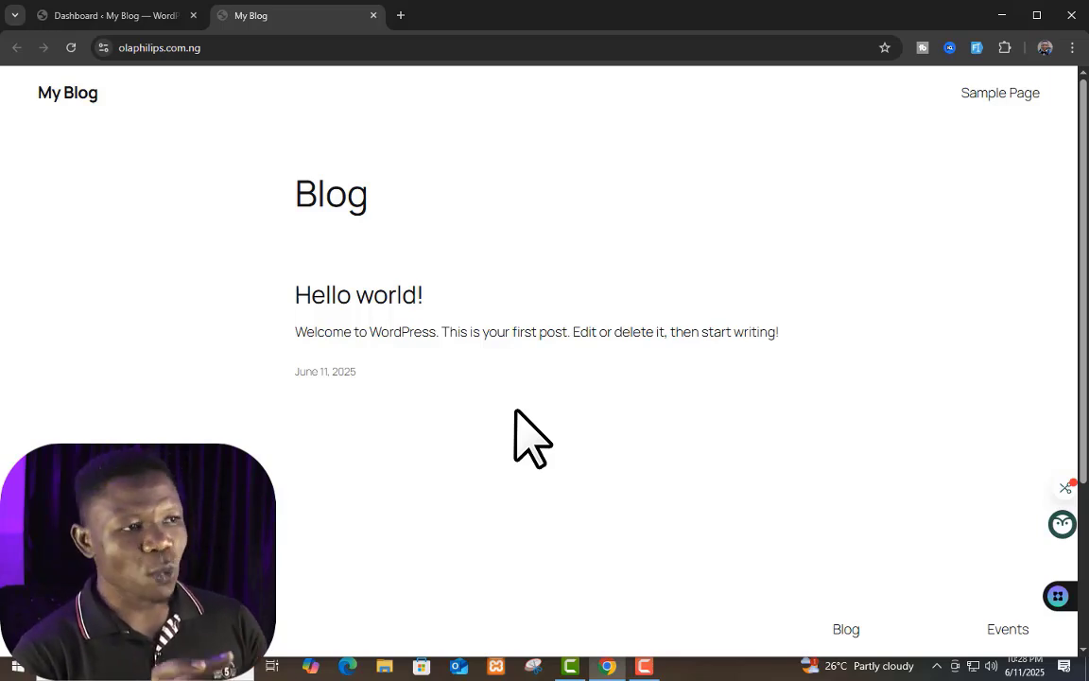
click(98, 15)
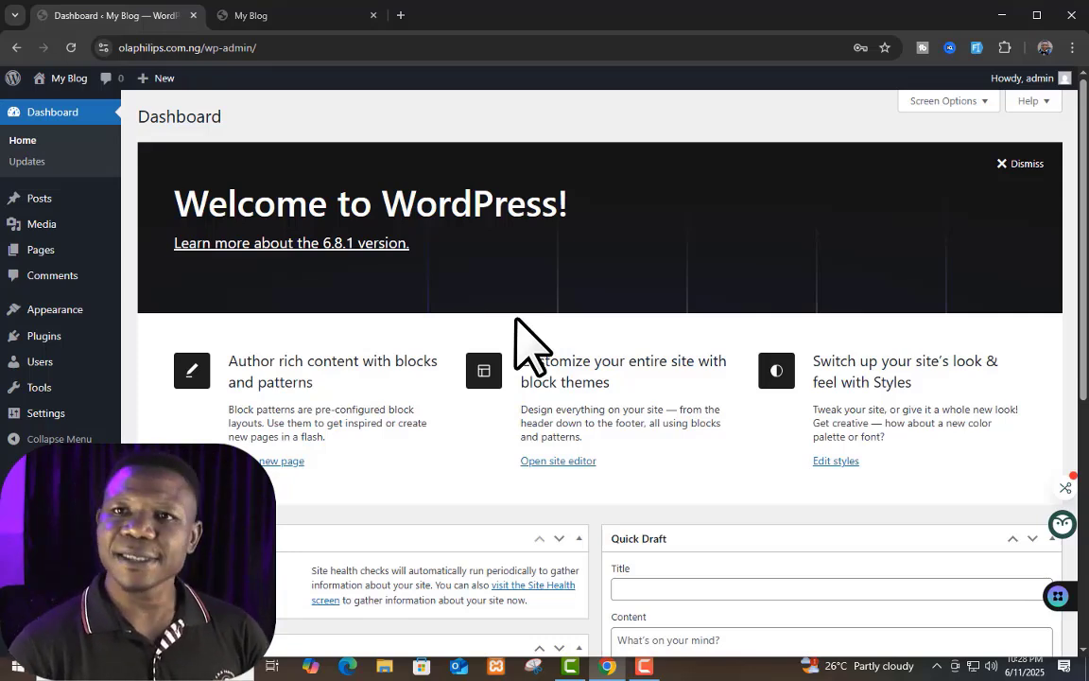
click(251, 15)
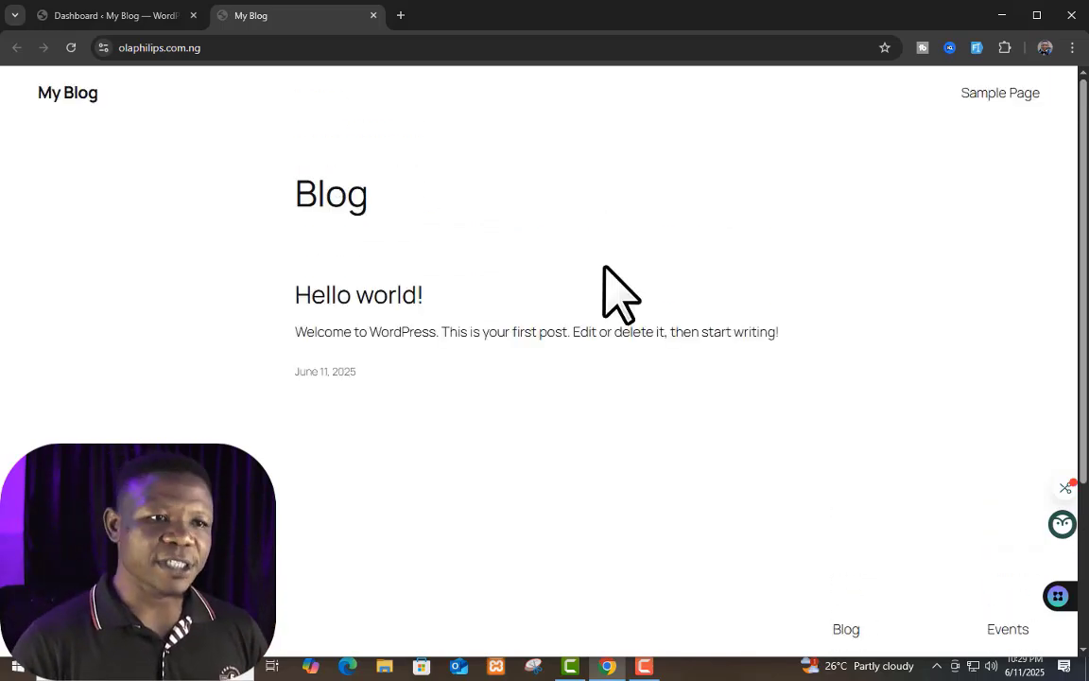
scroll(620, 292, down, 3)
scroll(620, 293, up, 3)
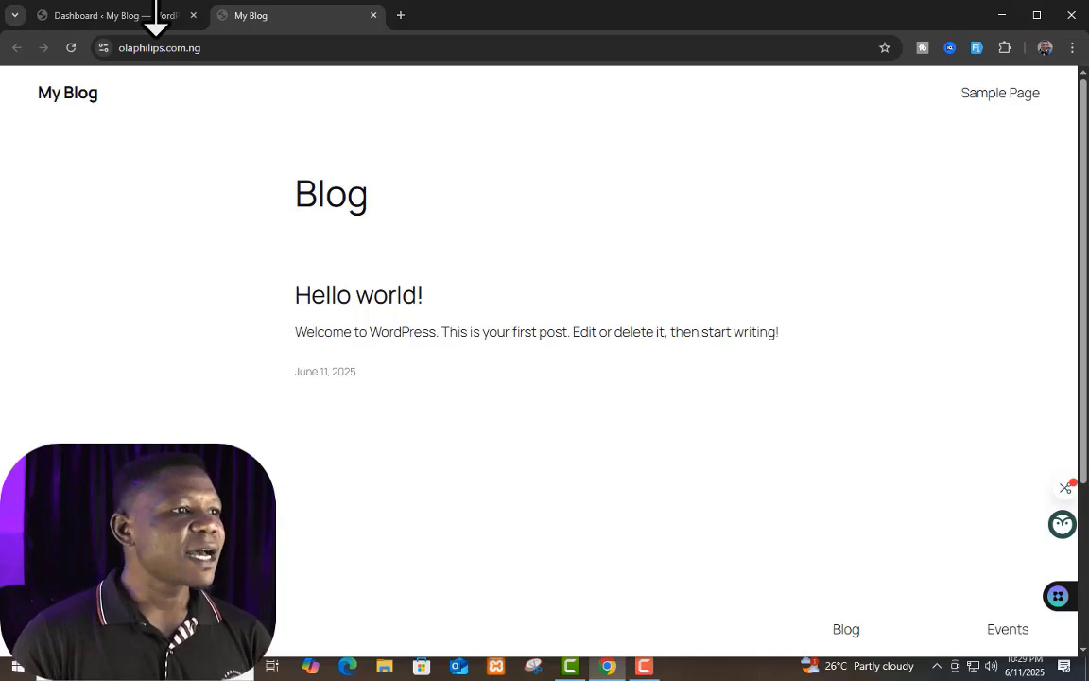
click(140, 17)
key(ctrl+Tab)
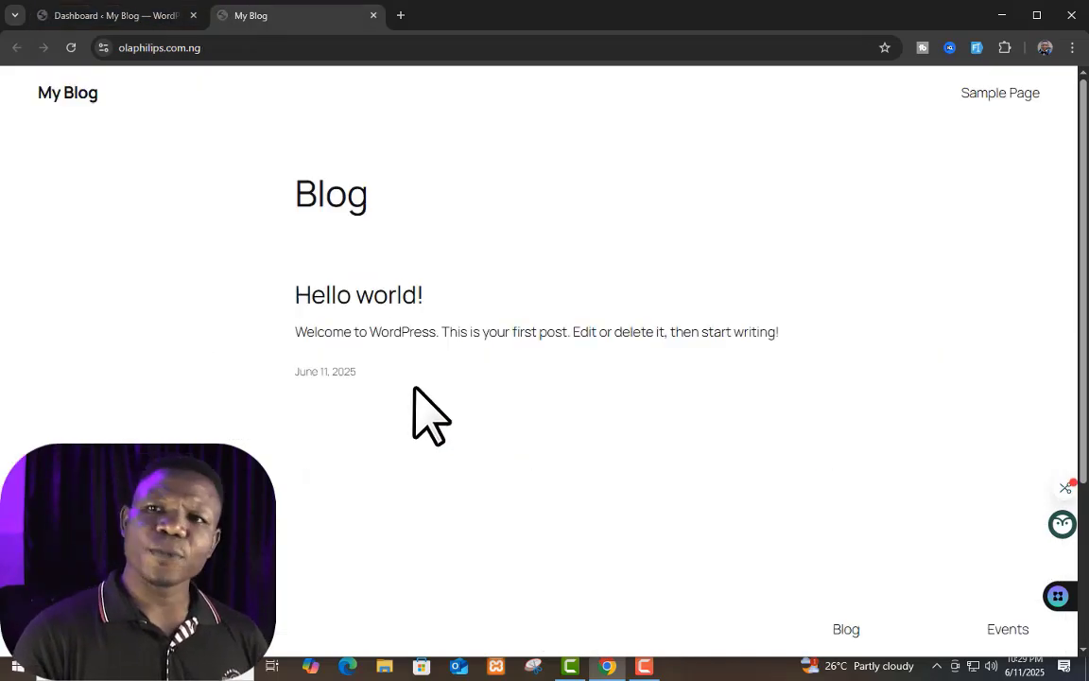
scroll(491, 430, down, 3)
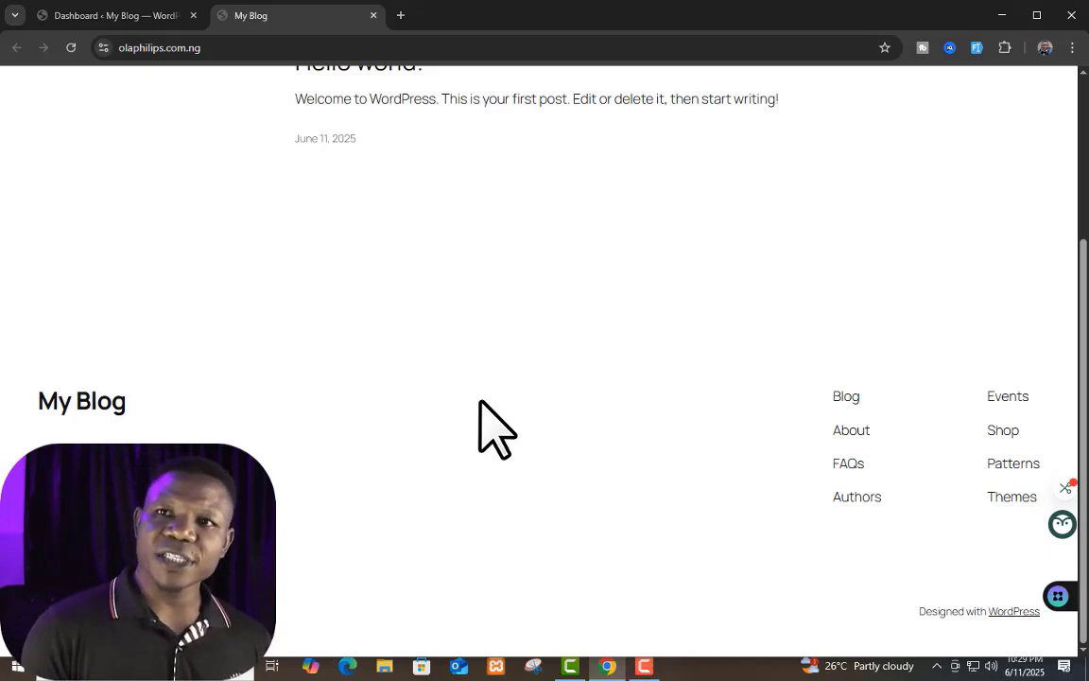
scroll(496, 428, up, 3)
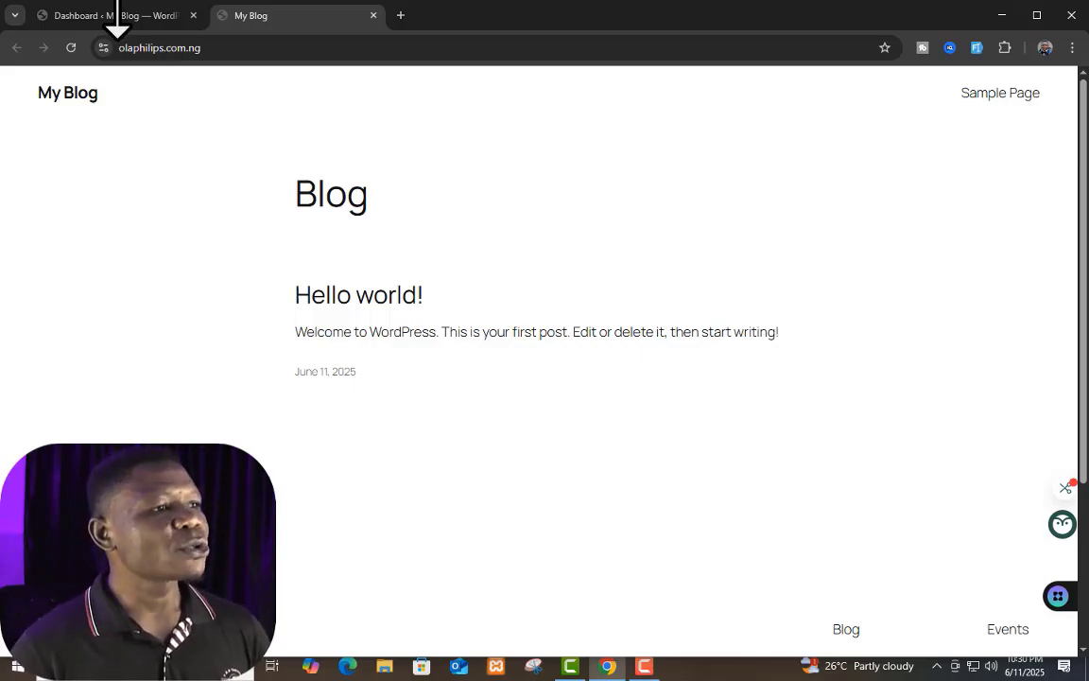
Step: Return to the admin dashboard and open the page of installed themes
click(116, 28)
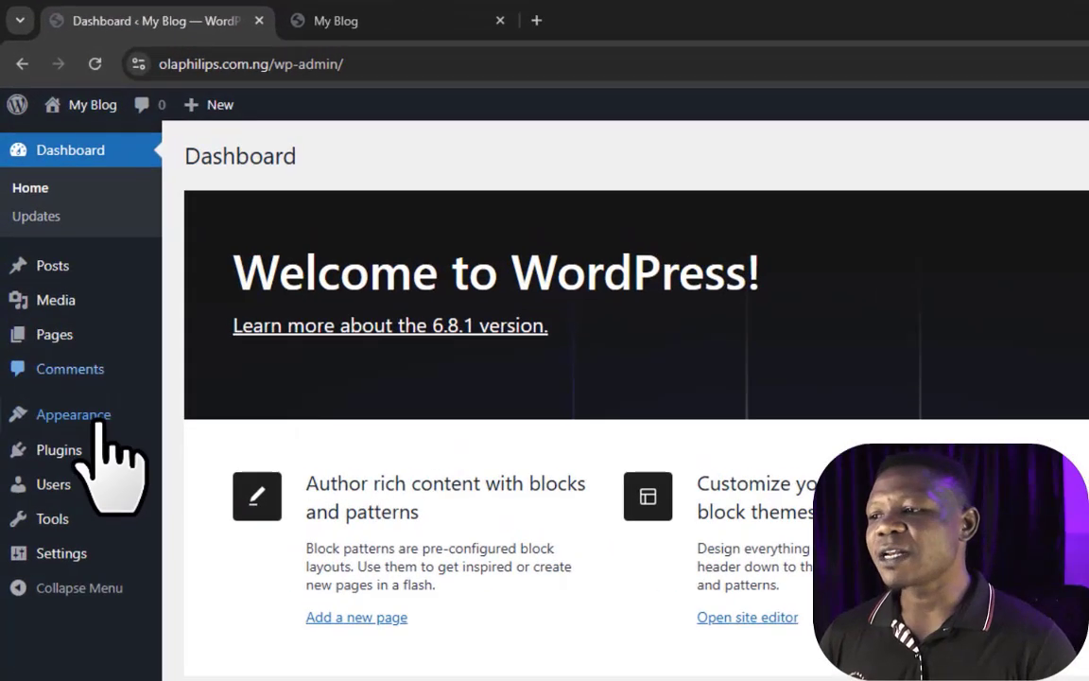
mouse_move(68, 276)
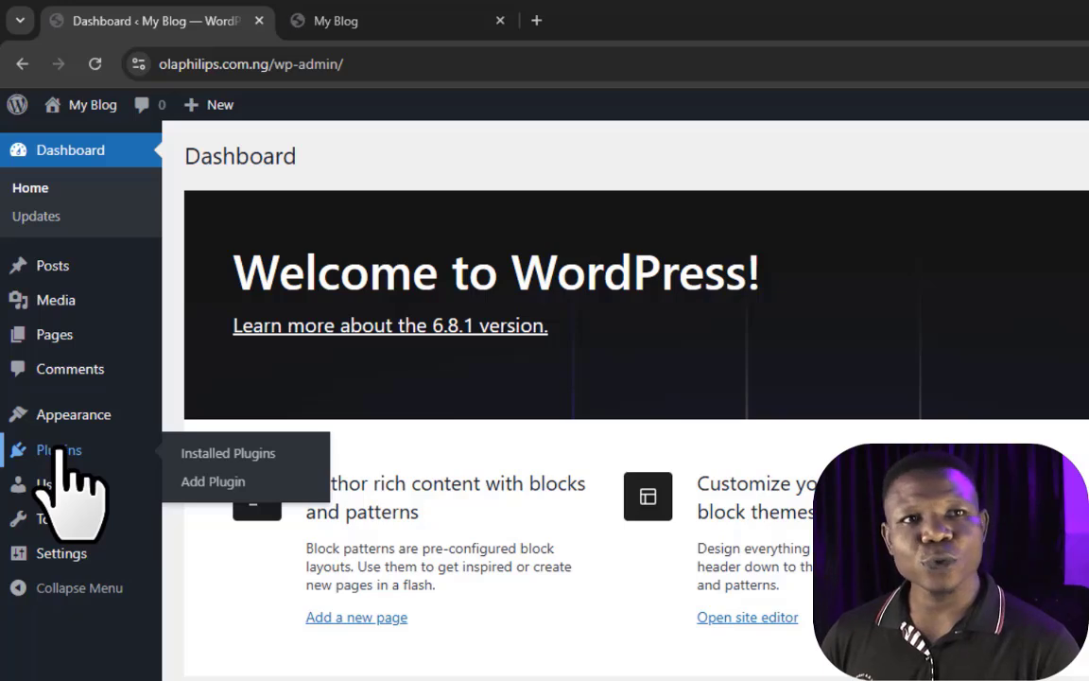
mouse_move(65, 424)
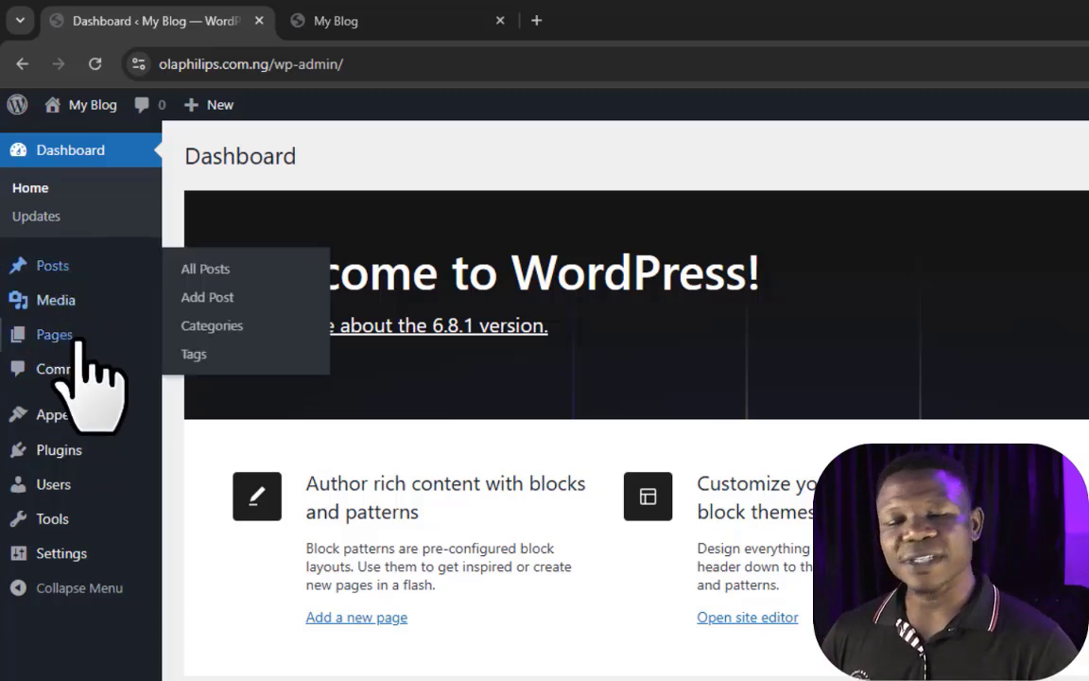
mouse_move(60, 499)
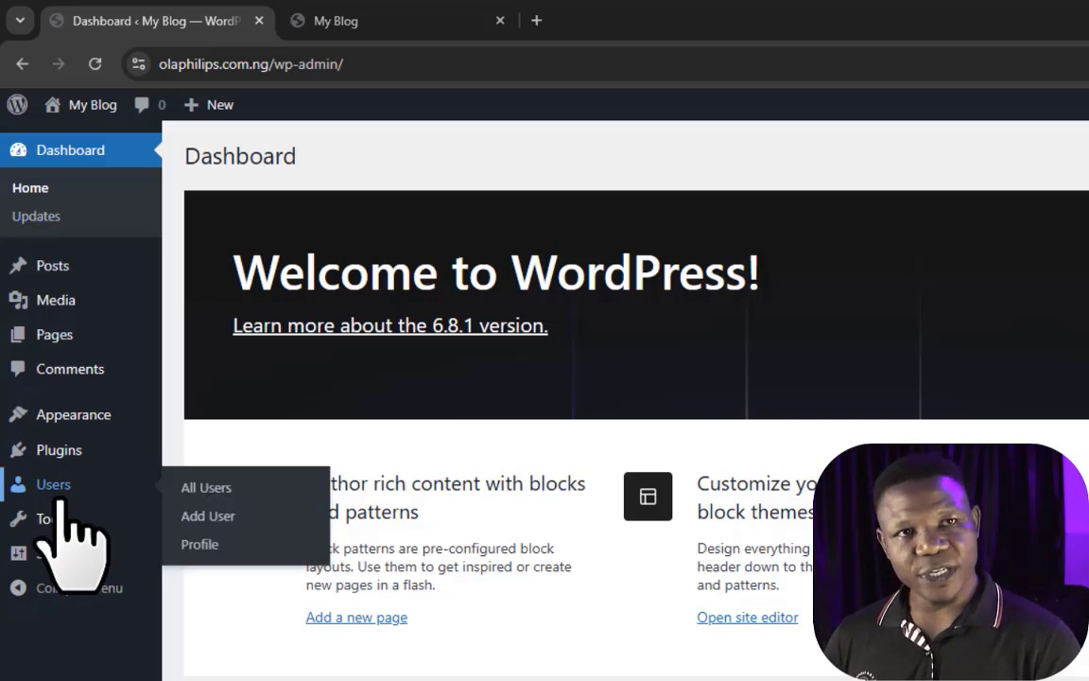
mouse_move(73, 452)
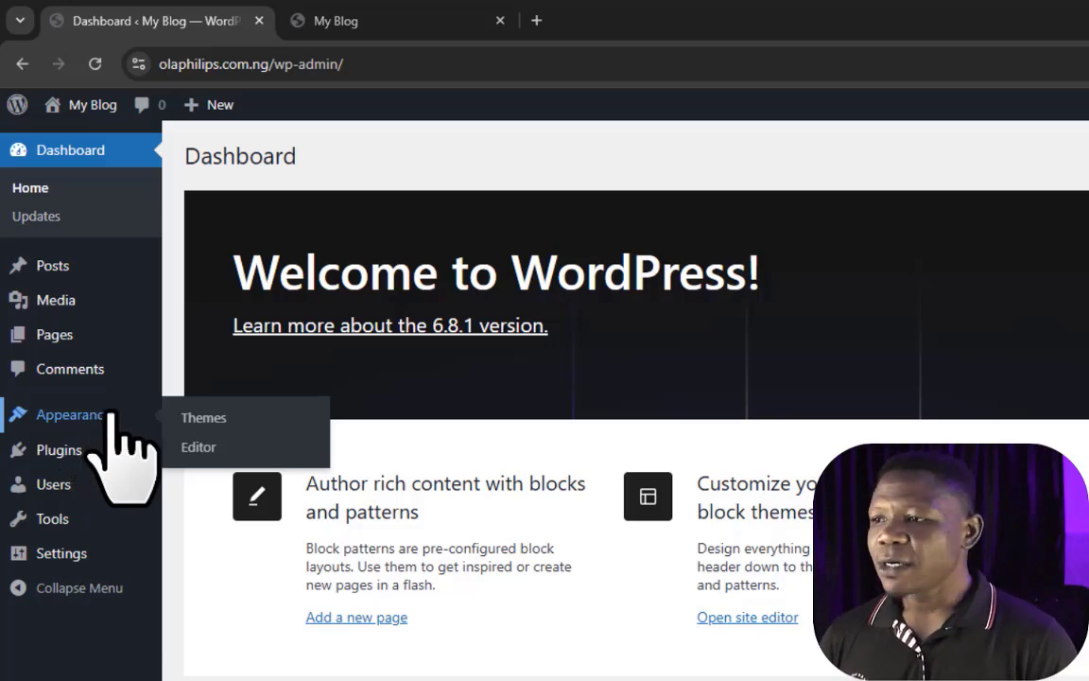
click(216, 417)
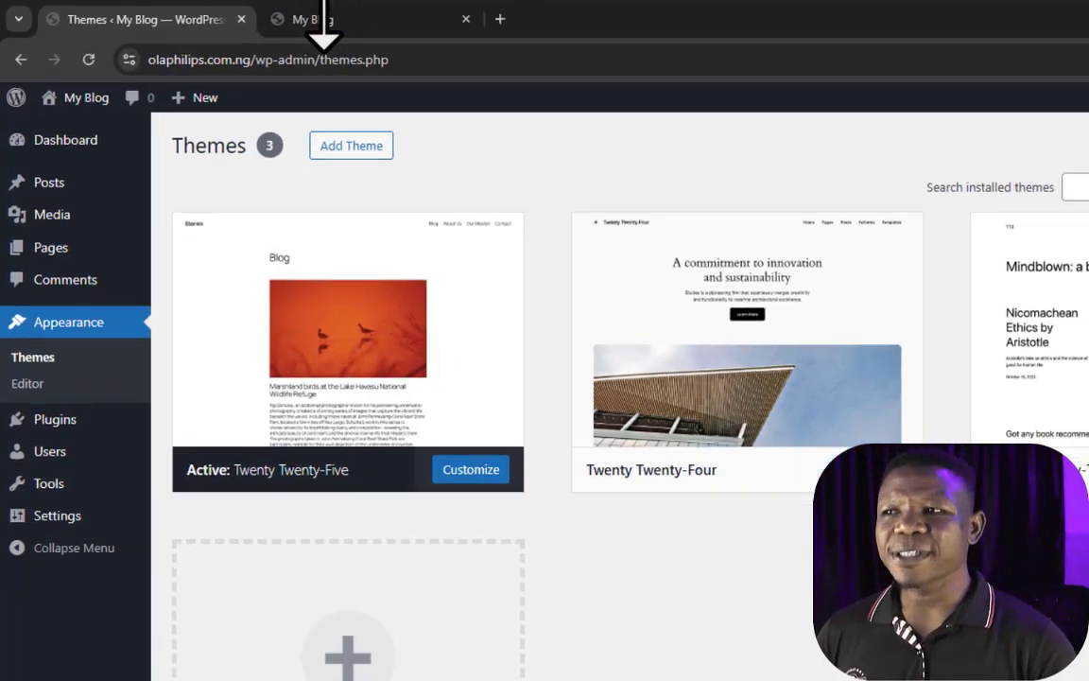
Step: Review the live blog's front page from header to footer under the active theme
click(331, 20)
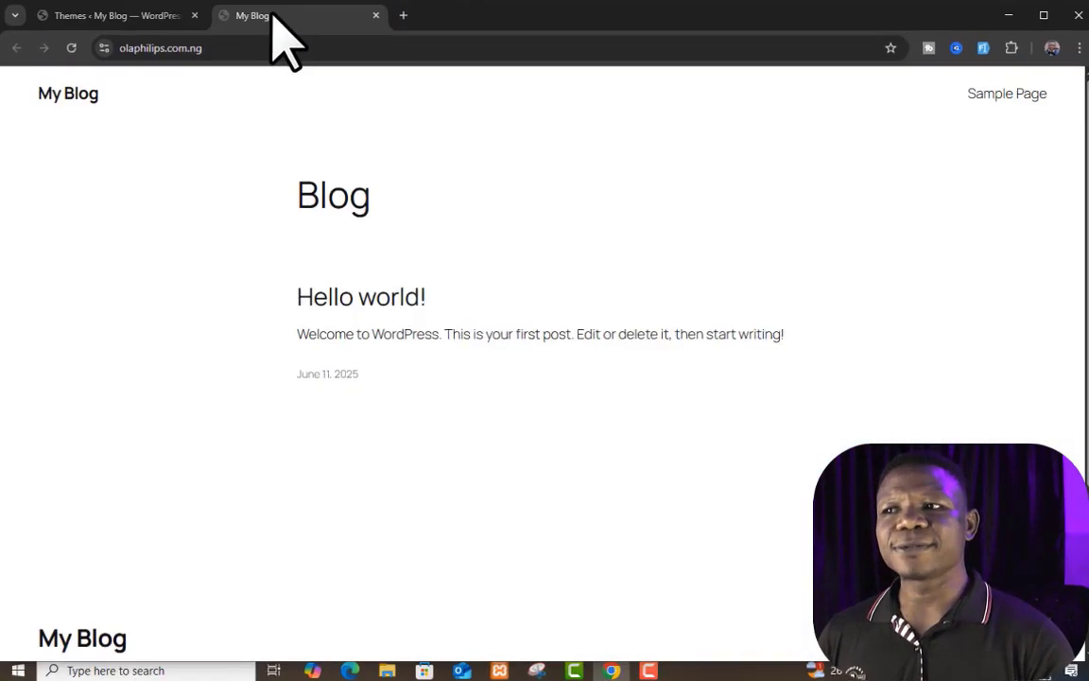
scroll(556, 326, down, 3)
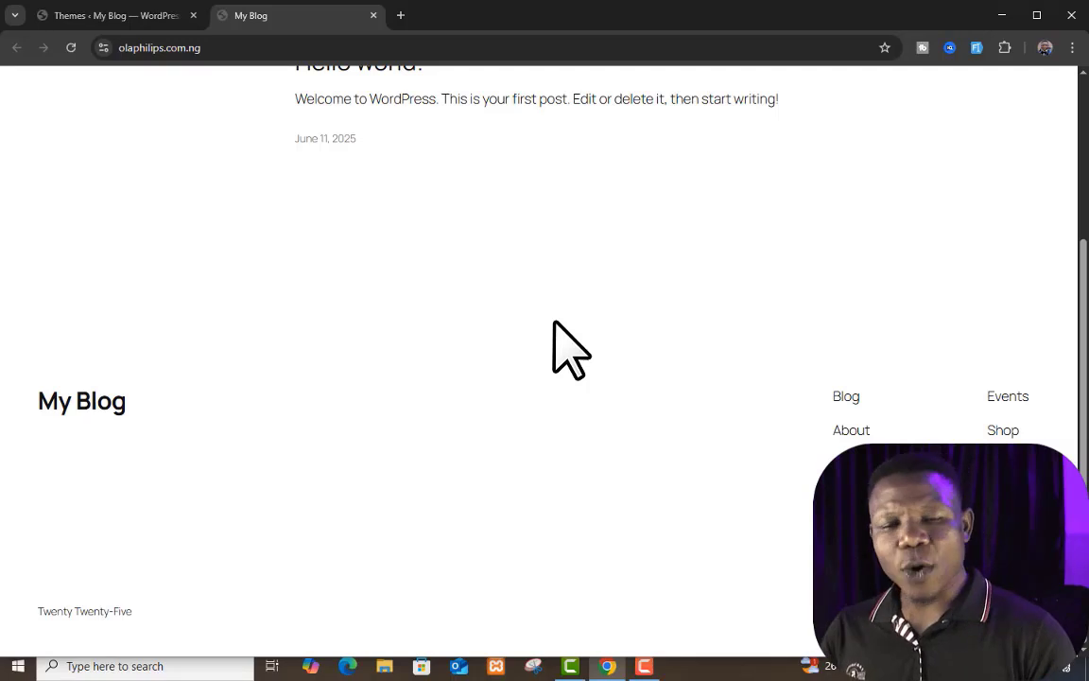
scroll(554, 322, up, 3)
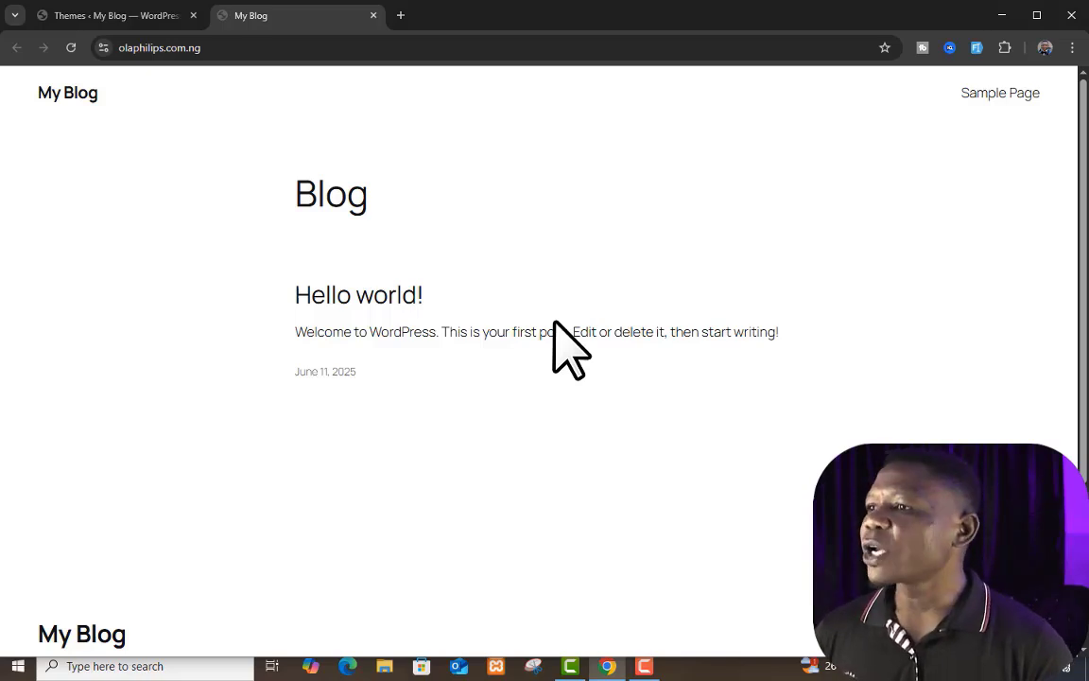
Step: Activate the installed Twenty Twenty-Three theme for the site
click(107, 17)
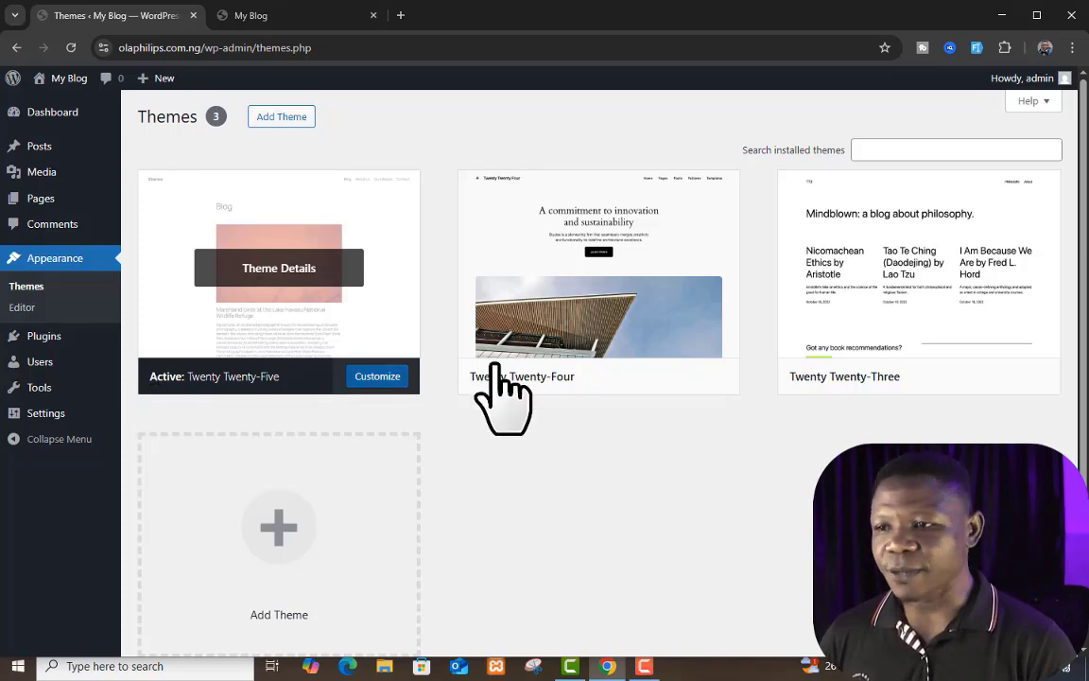
mouse_move(574, 371)
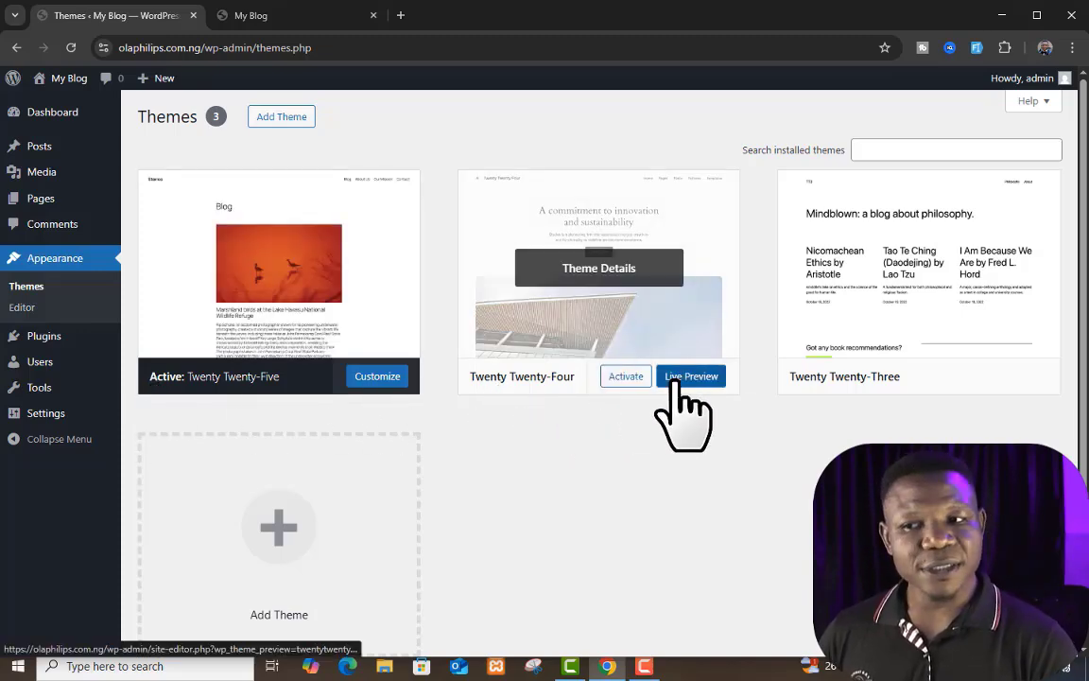
mouse_move(932, 396)
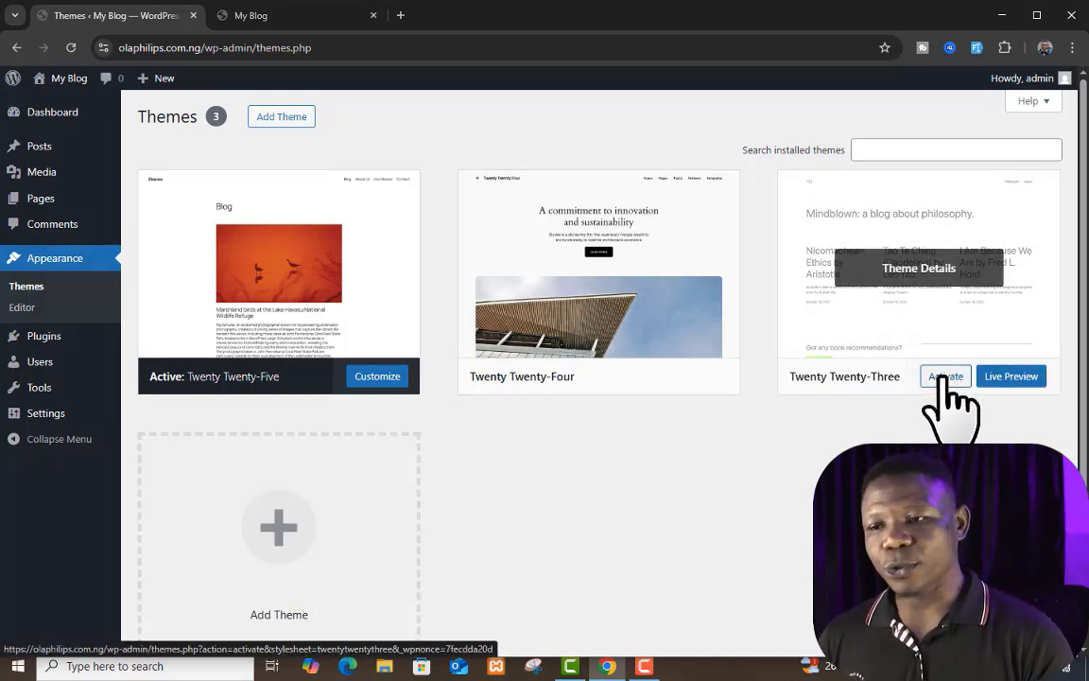
mouse_move(898, 374)
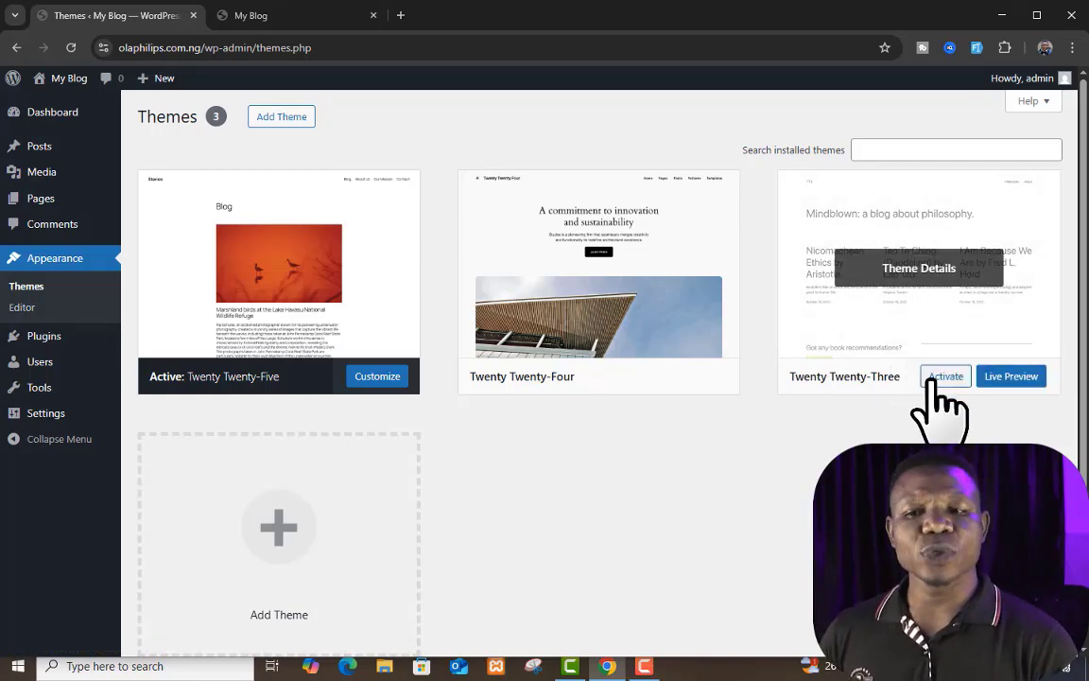
click(936, 377)
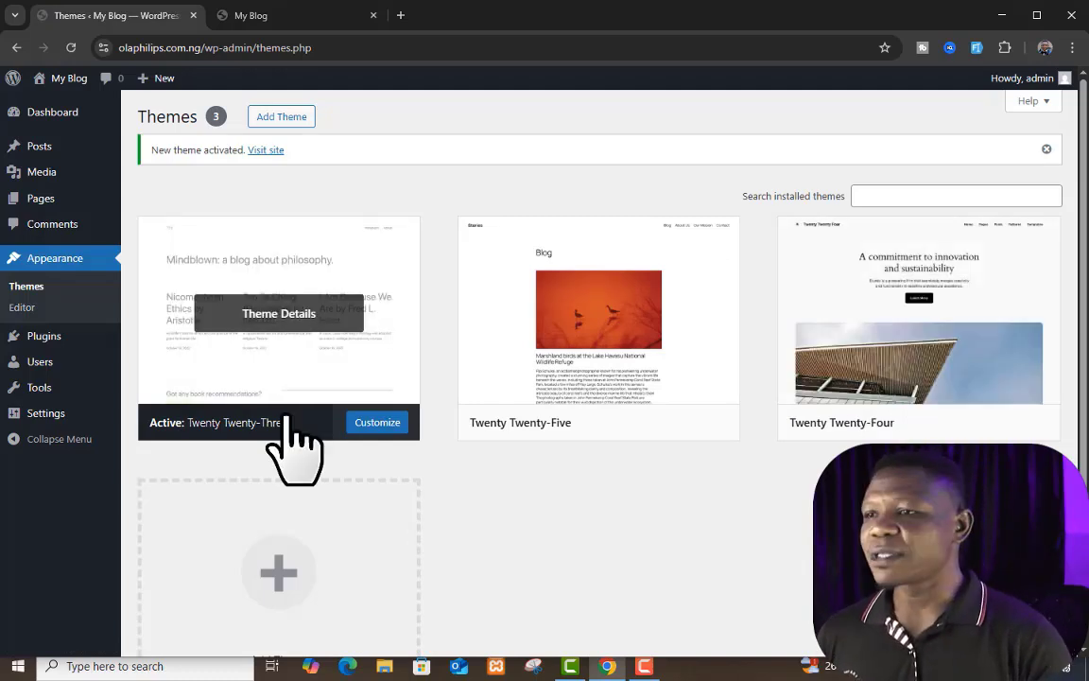
Step: Reload the live blog and inspect its front page with the Twenty Twenty-Three theme, comparing it with the installed themes
click(293, 17)
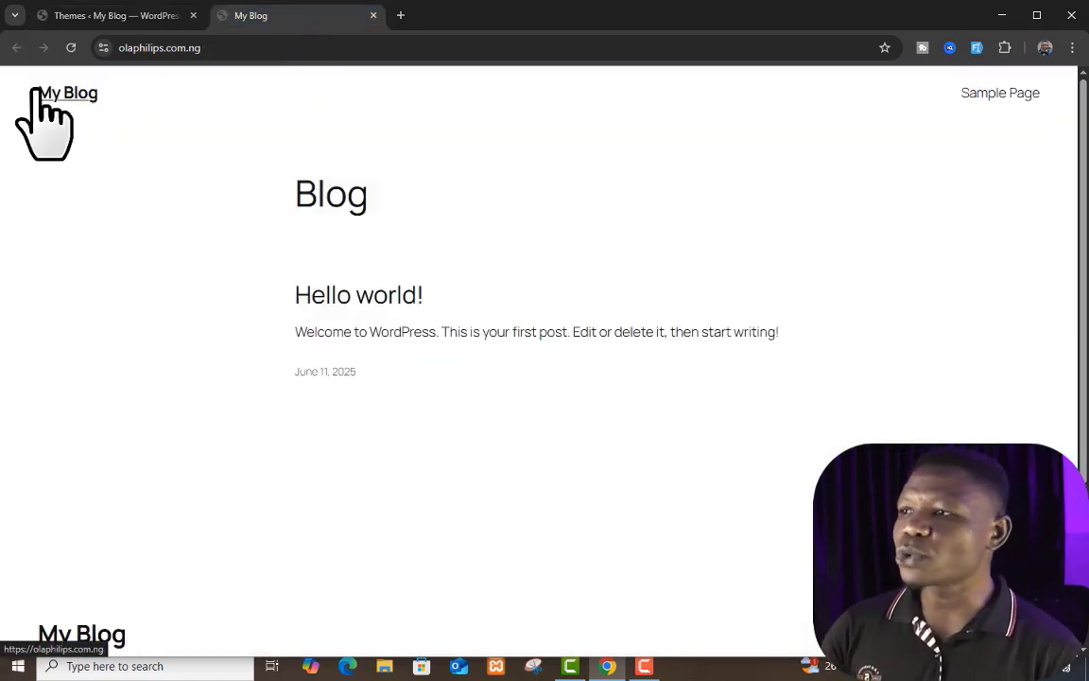
click(71, 47)
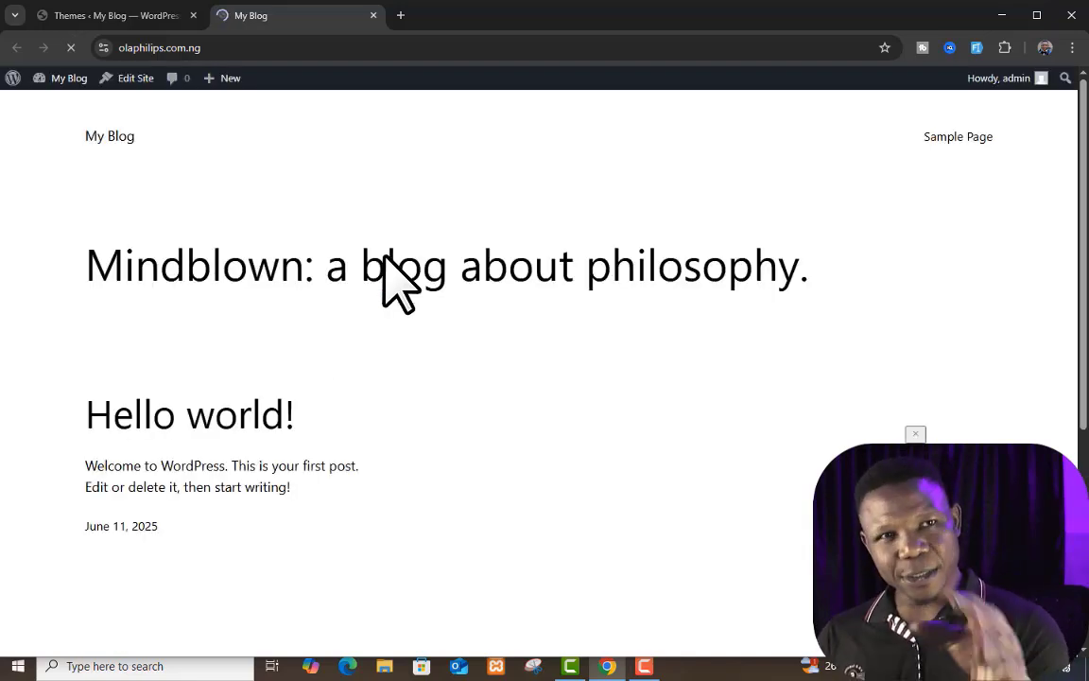
scroll(369, 312, down, 3)
scroll(367, 377, up, 3)
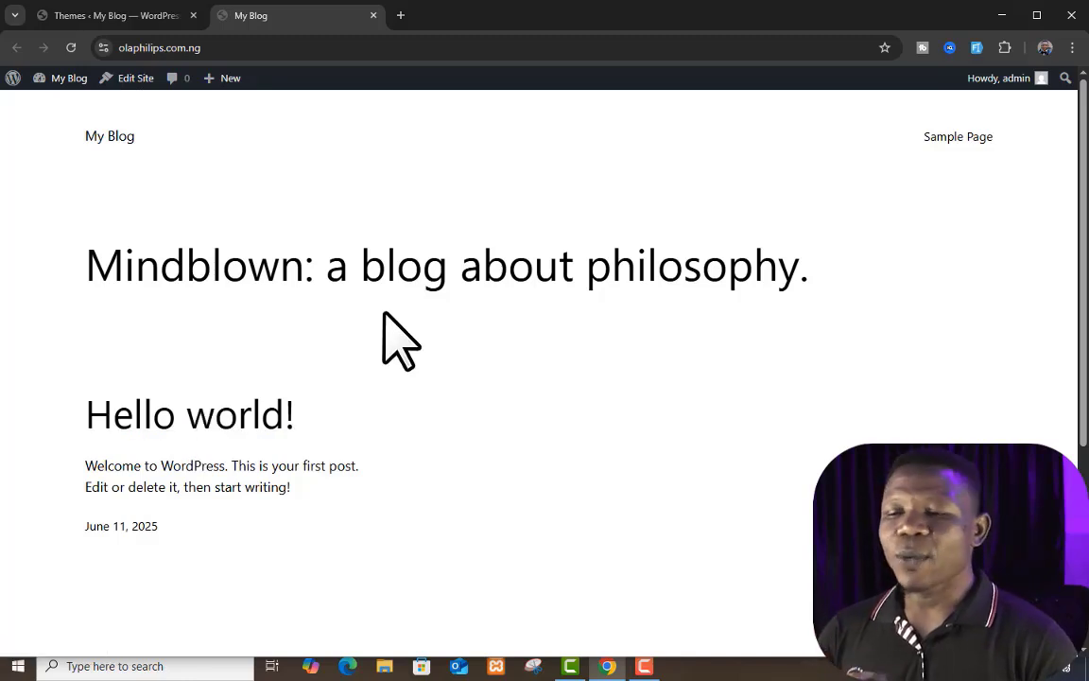
scroll(492, 312, down, 2)
scroll(510, 336, down, 2)
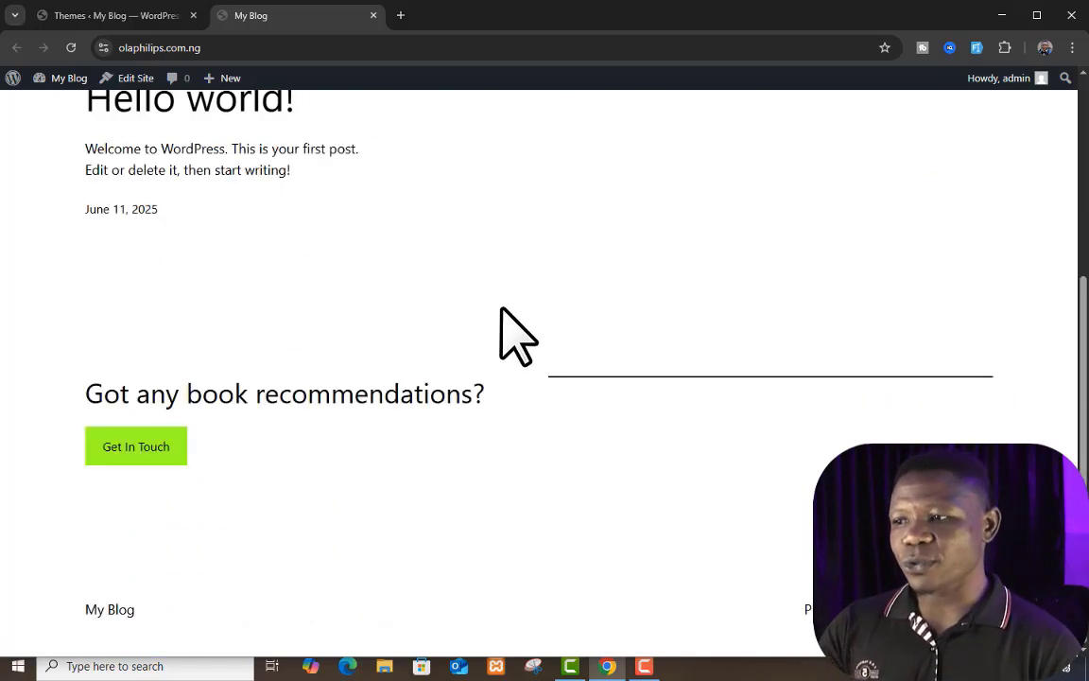
scroll(502, 310, up, 3)
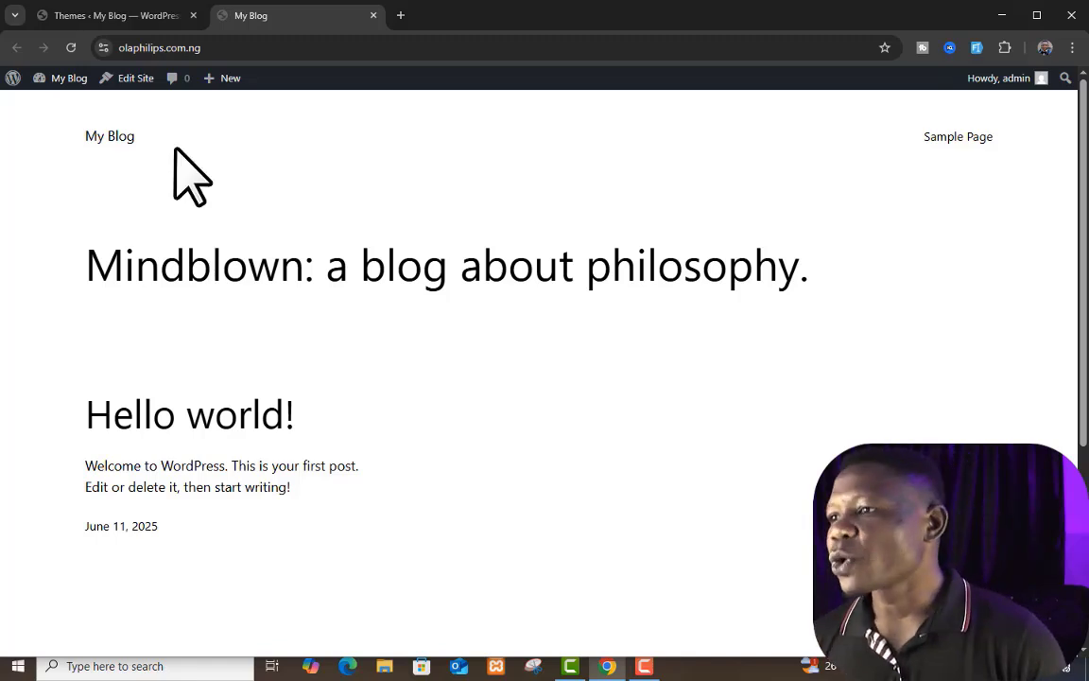
click(151, 15)
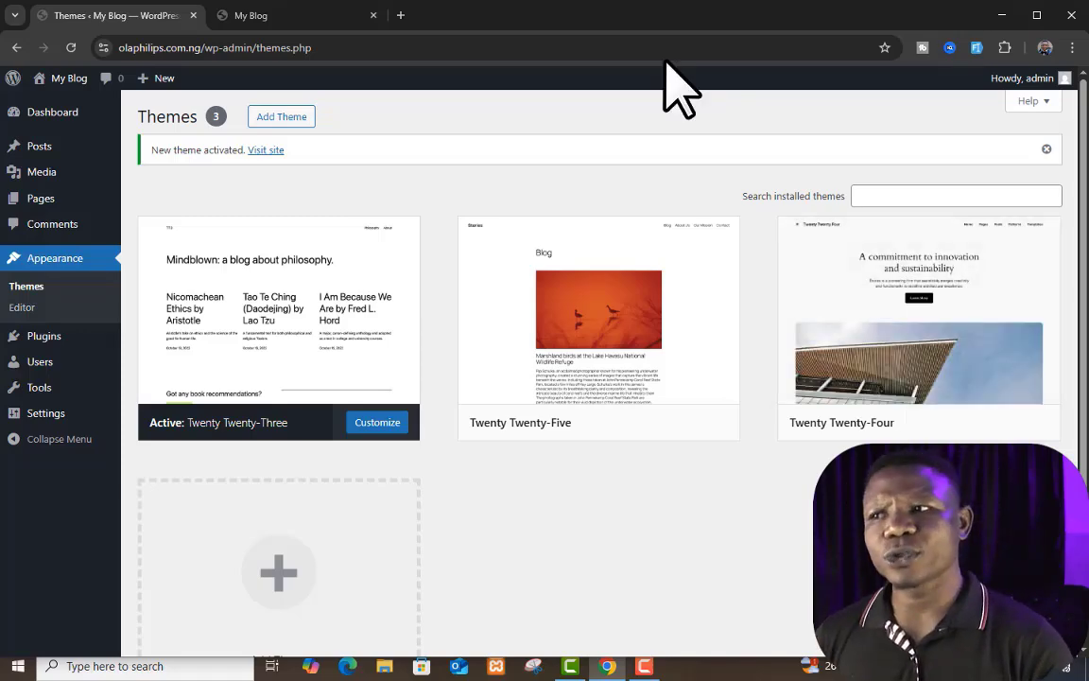
click(324, 15)
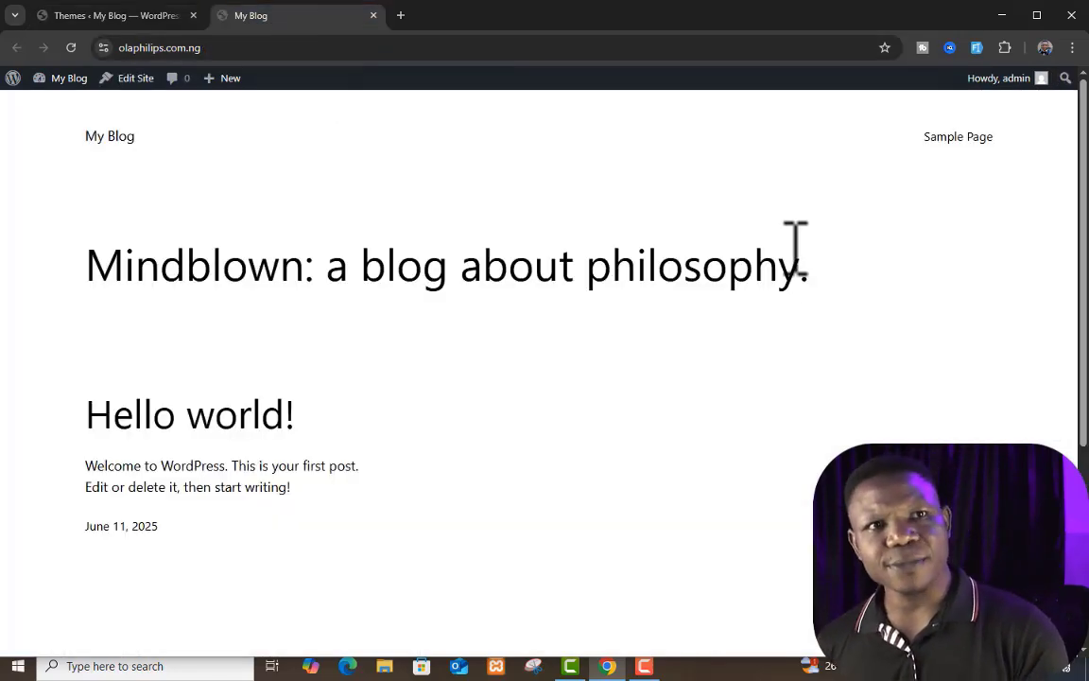
Step: Open the catalogue for adding a new theme and browse its popular themes
click(142, 15)
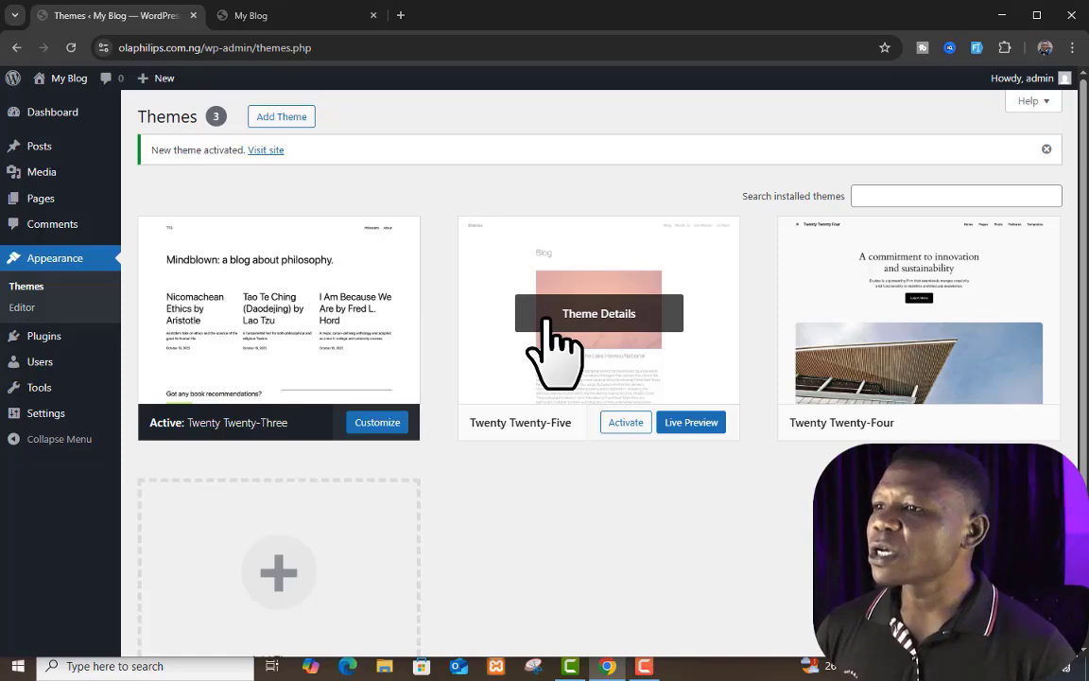
click(285, 117)
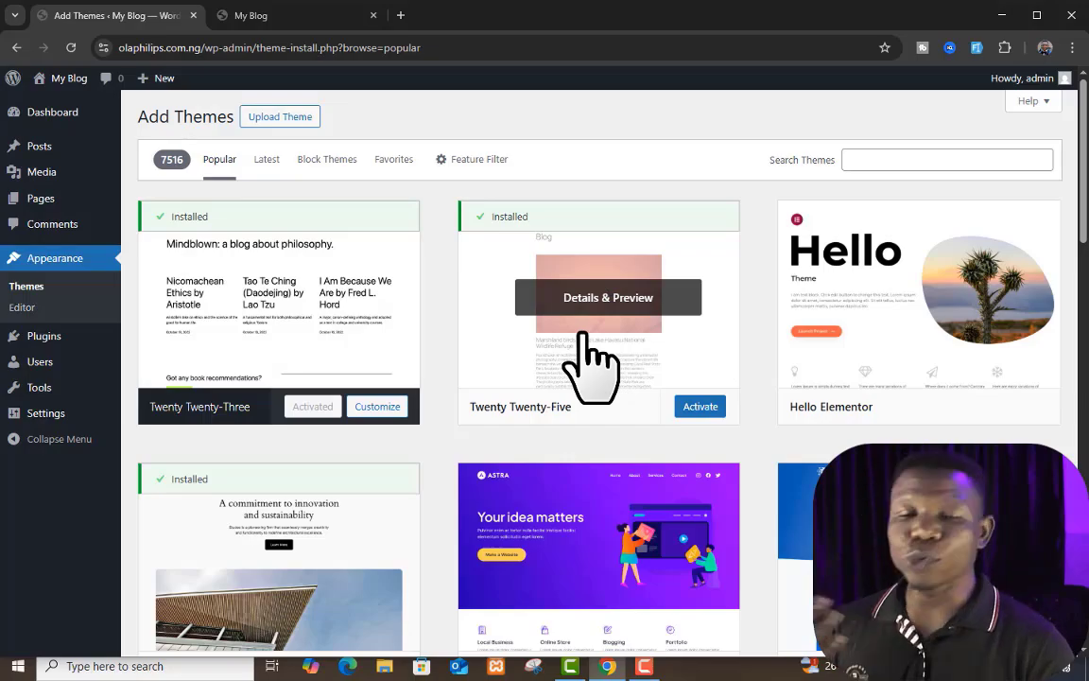
scroll(725, 335, down, 7)
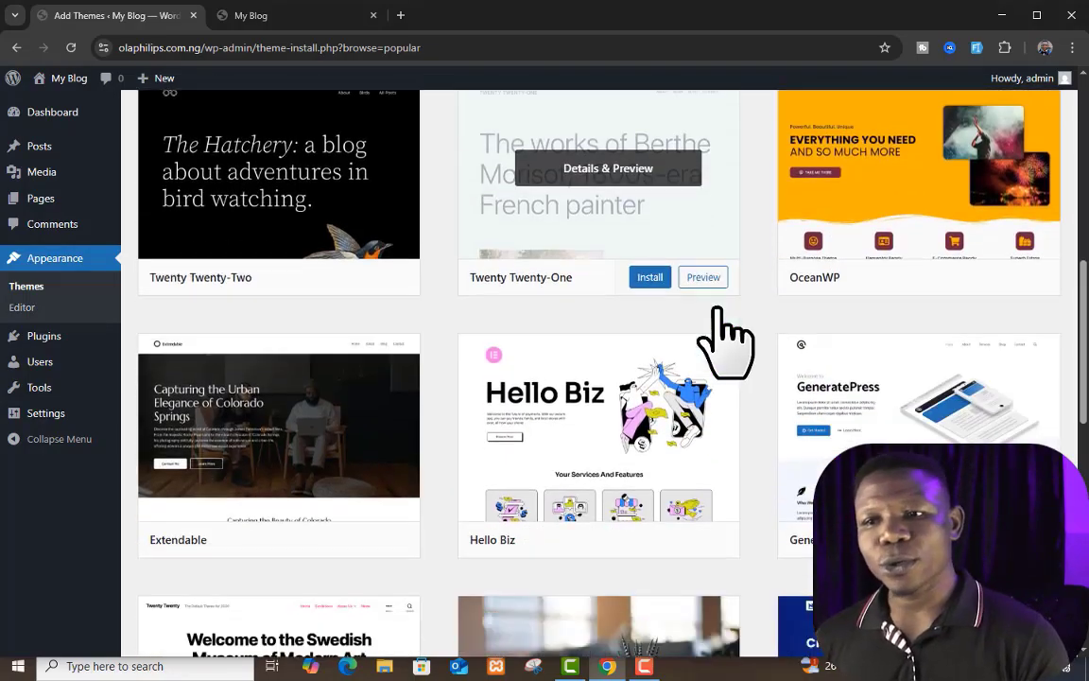
scroll(724, 336, down, 5)
scroll(724, 335, up, 10)
Step: Search the theme catalogue for "blog" and look through the results
click(907, 159)
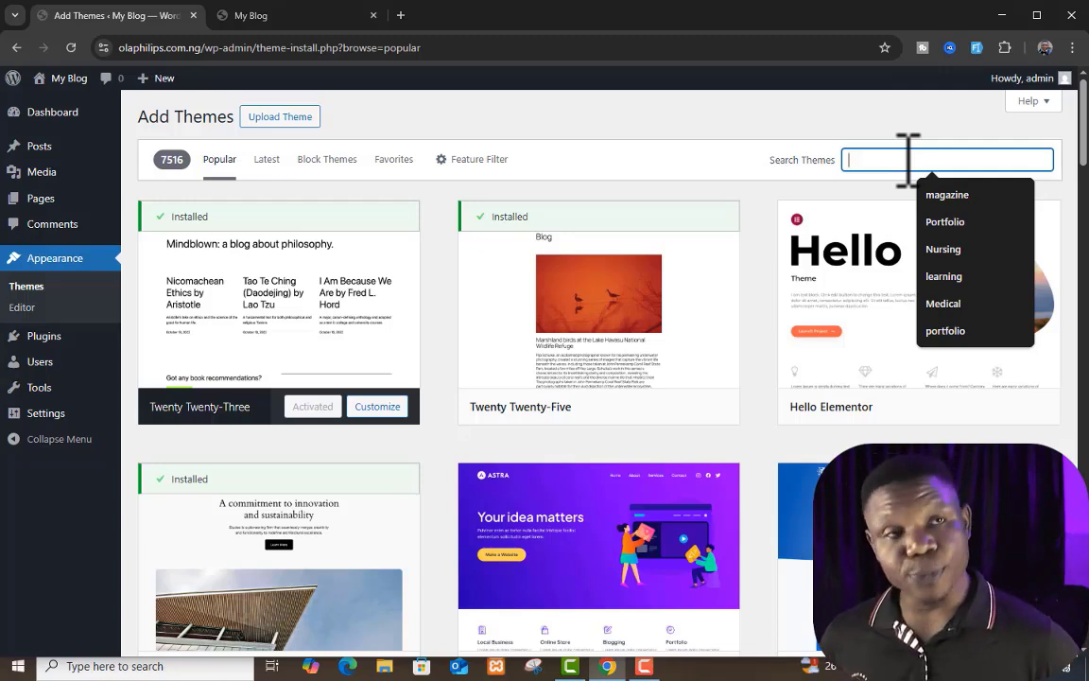
text(blog)
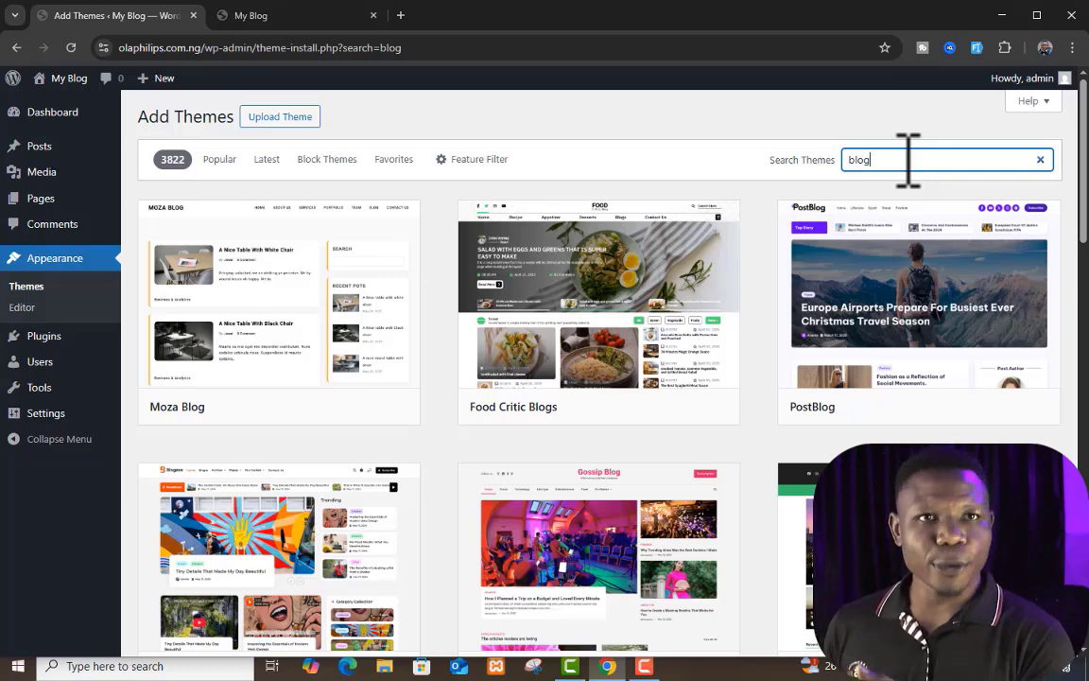
scroll(781, 217, down, 1)
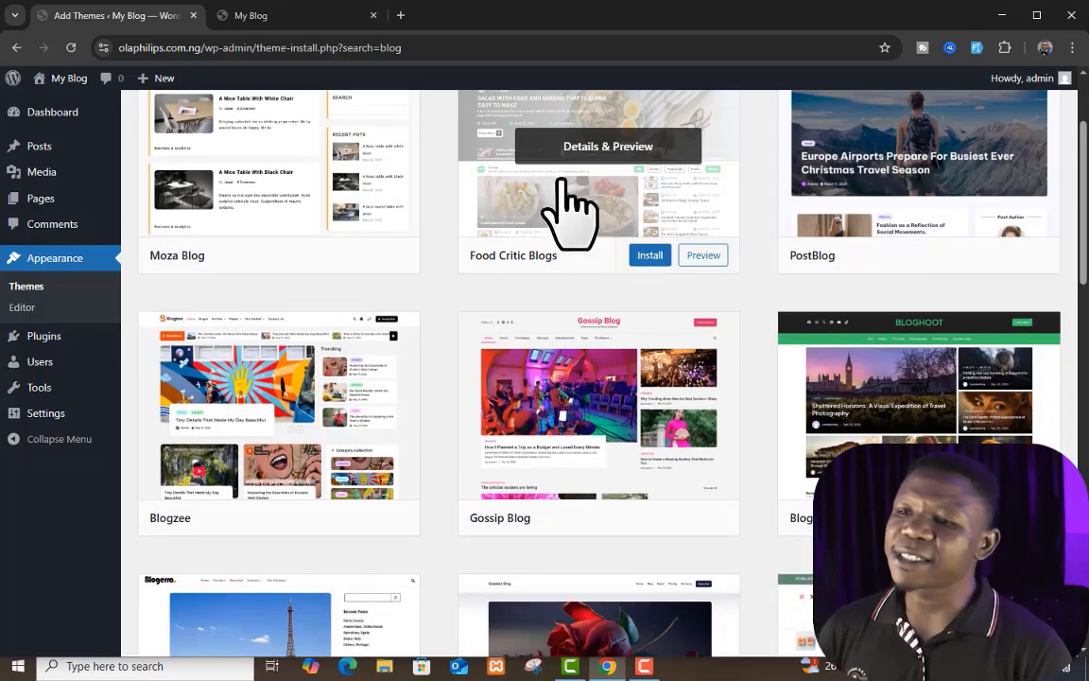
Step: Examine more of the blog themes in the search results, comparing their layouts further down the list
scroll(549, 406, down, 4)
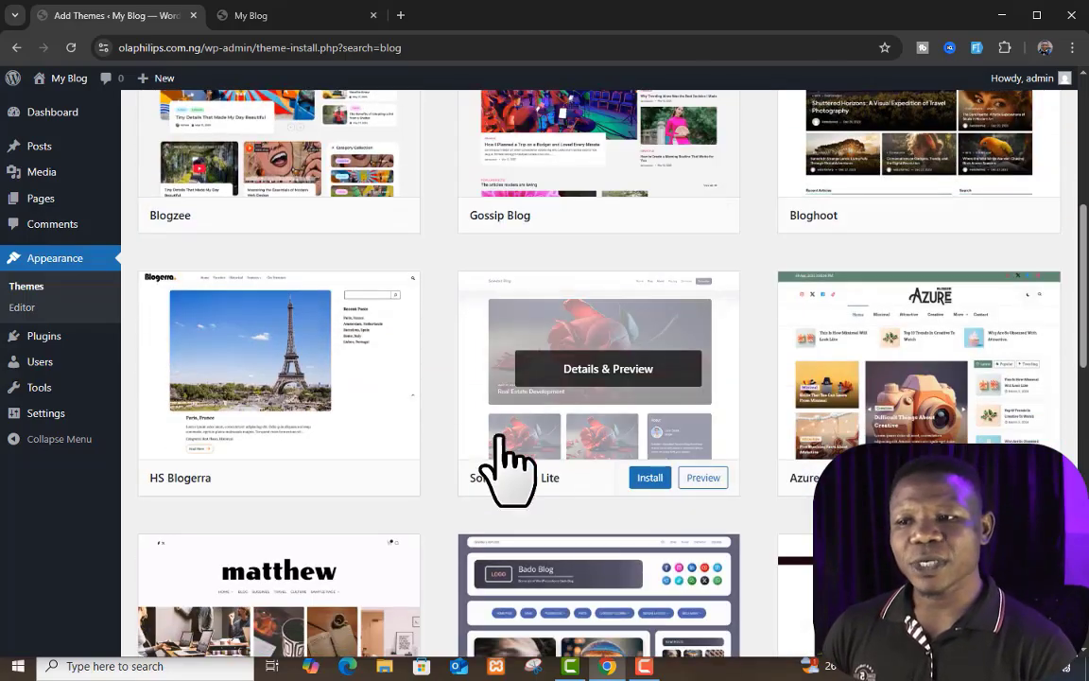
scroll(803, 393, down, 1)
scroll(750, 369, down, 2)
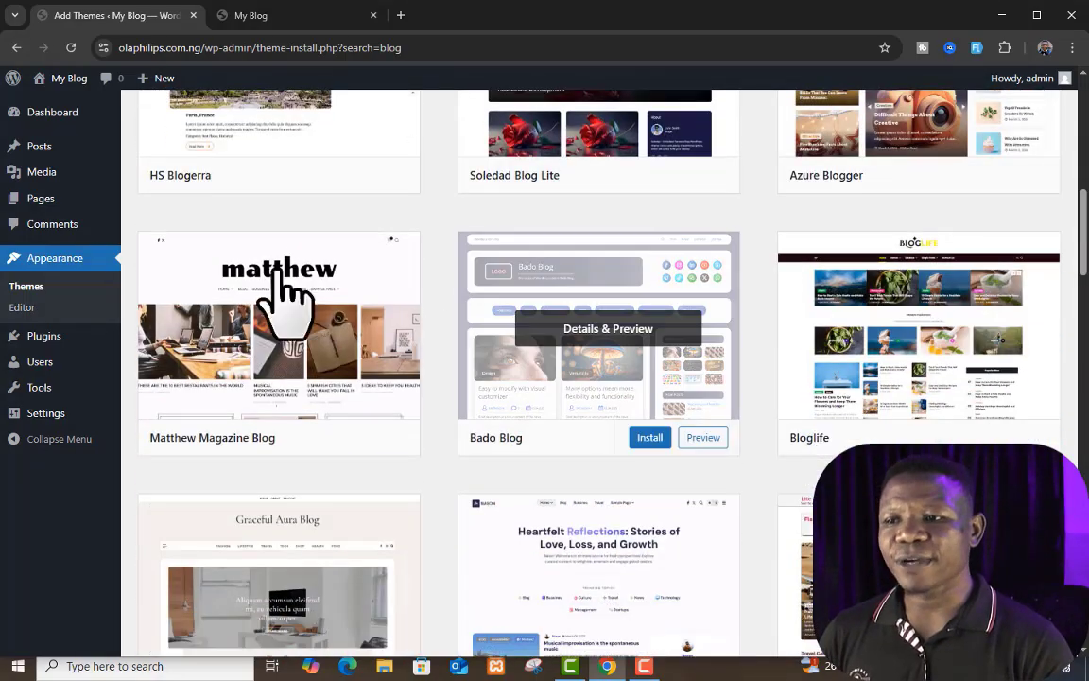
scroll(955, 398, down, 5)
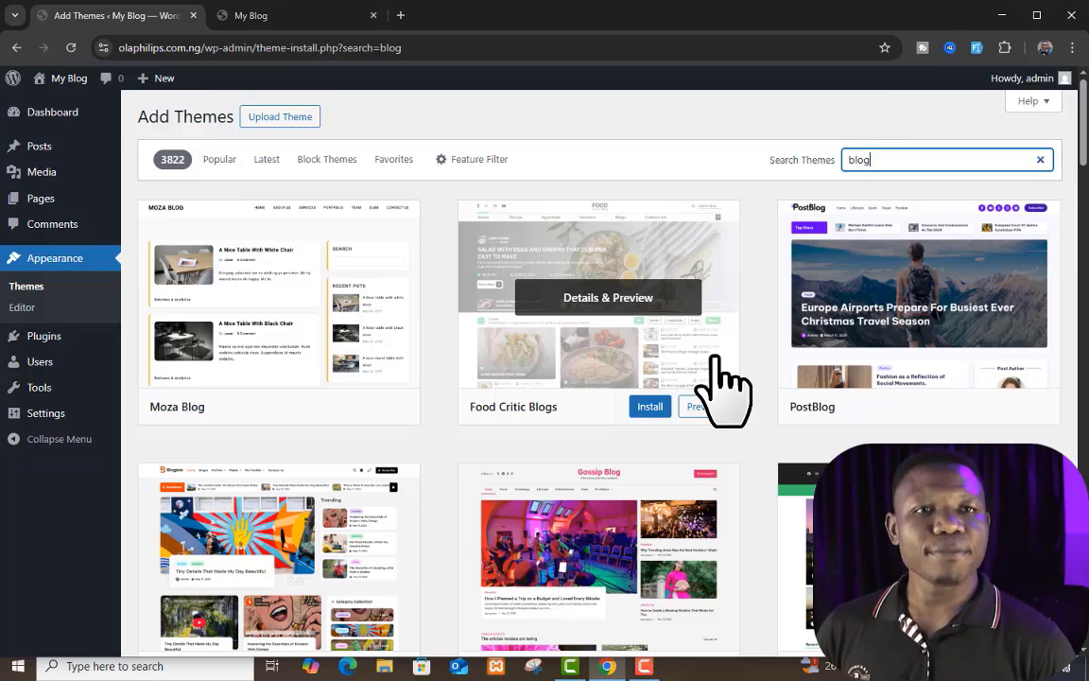
scroll(535, 571, down, 1)
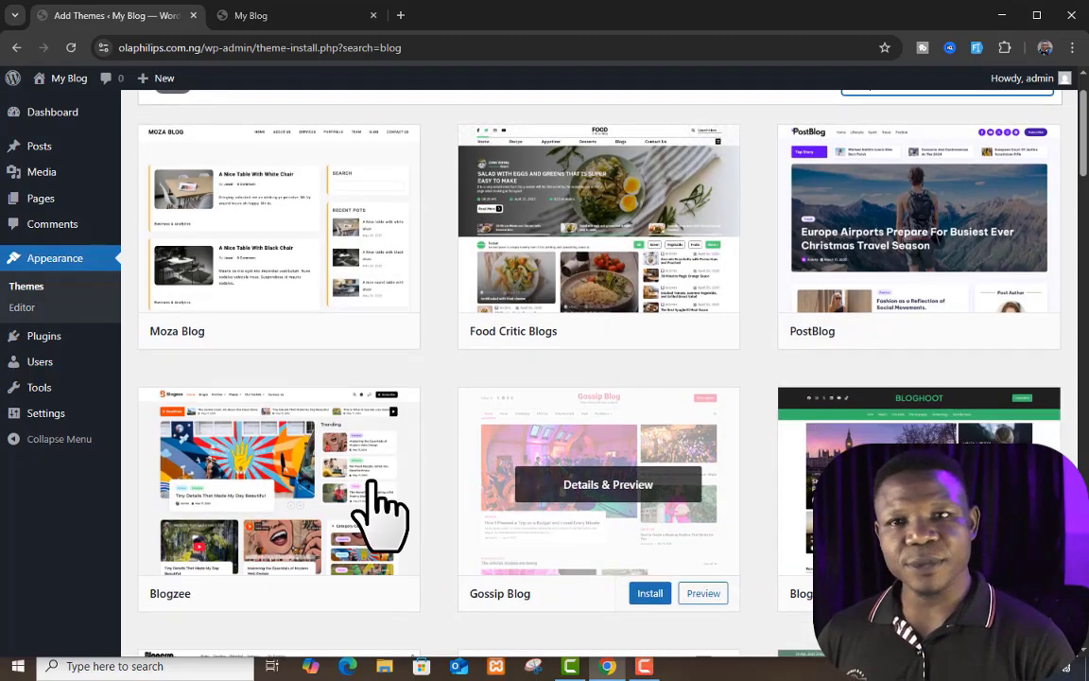
scroll(669, 256, up, 1)
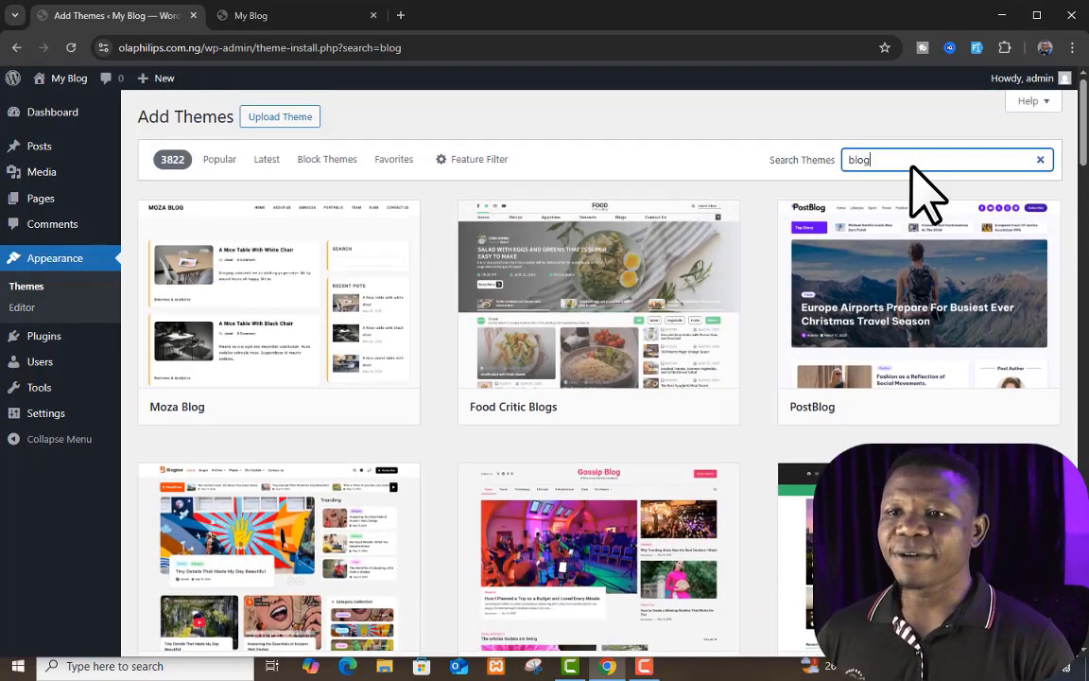
Step: Search the theme catalogue for "magazine" and look through the results
double_click(919, 161)
text(magazine)
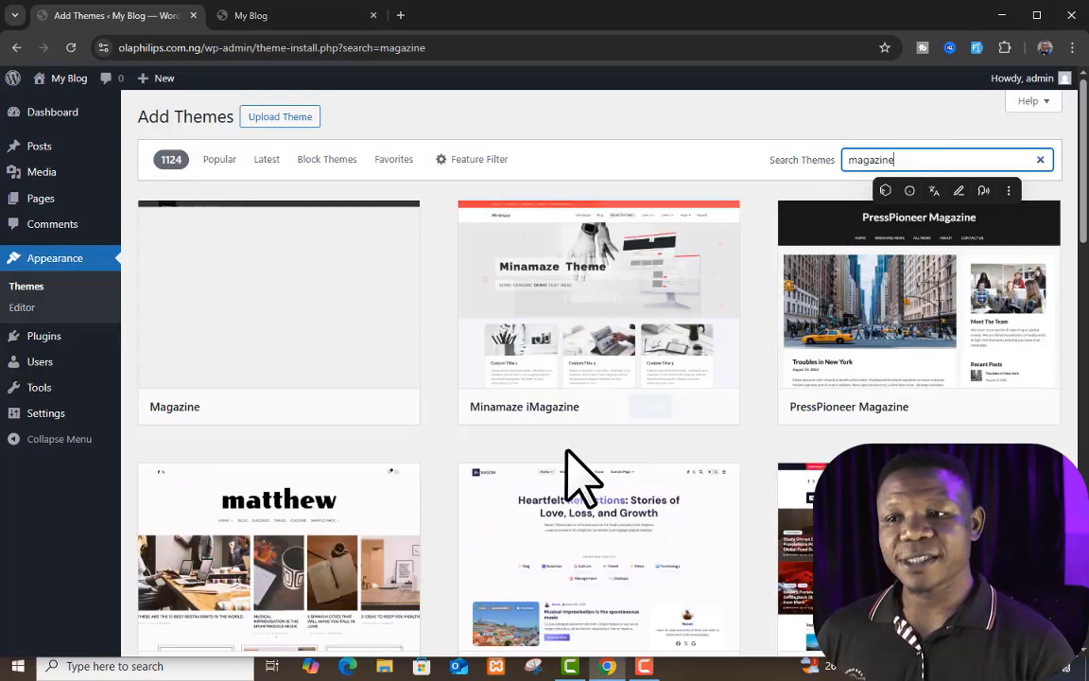
scroll(683, 582, down, 4)
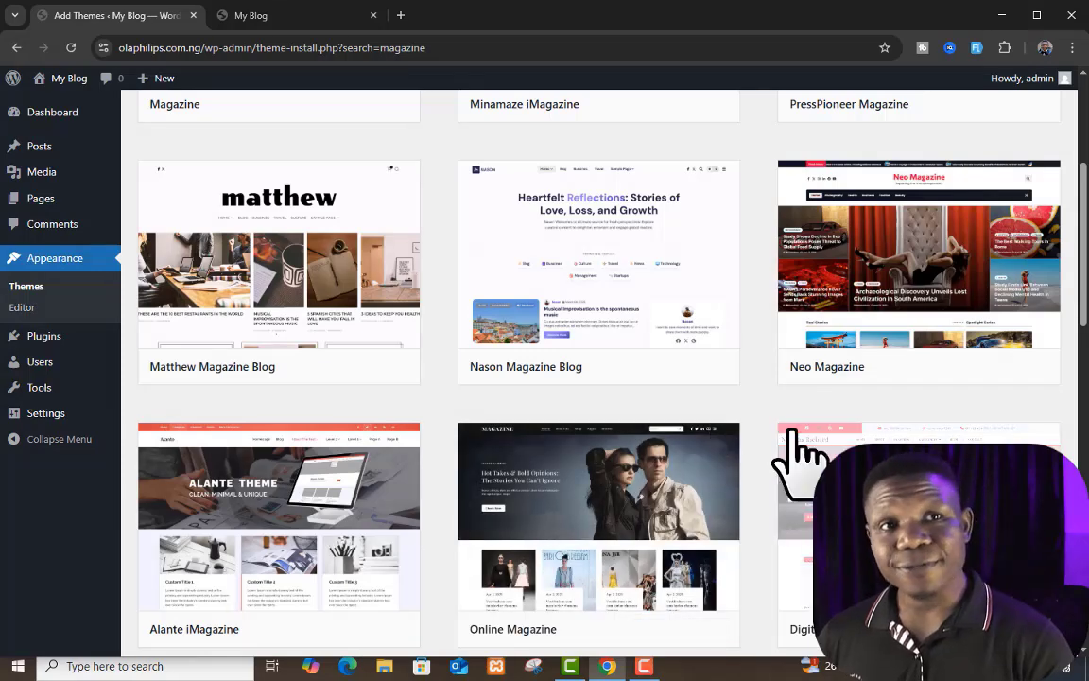
scroll(801, 457, up, 4)
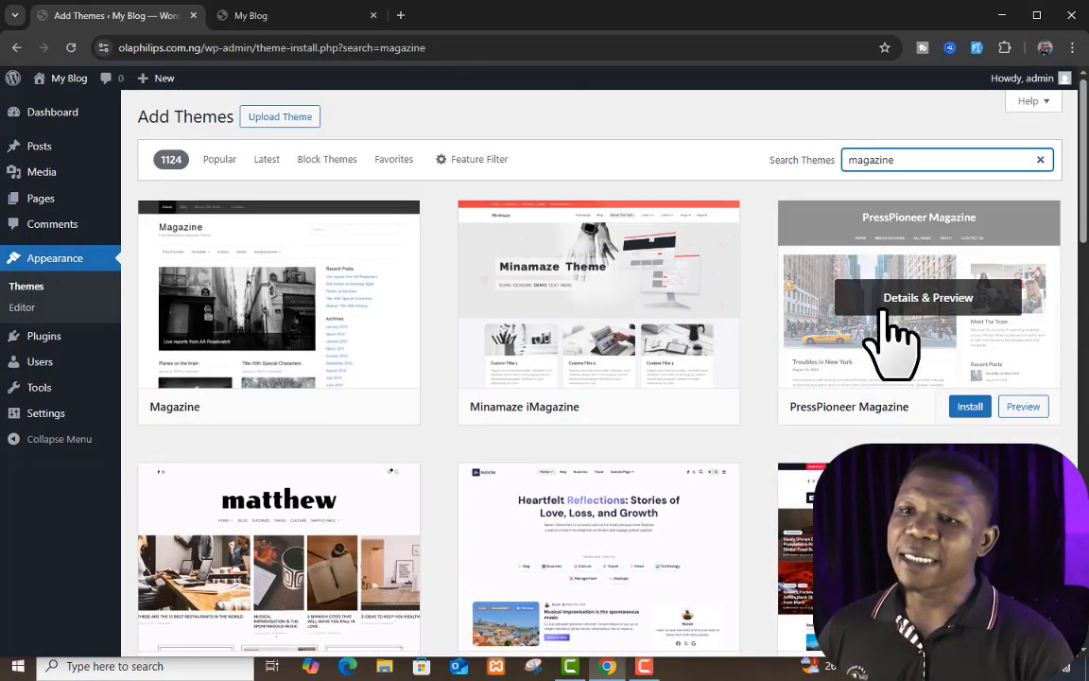
Step: Search the theme catalogue for "news" and compare the layouts of the themes found
double_click(944, 158)
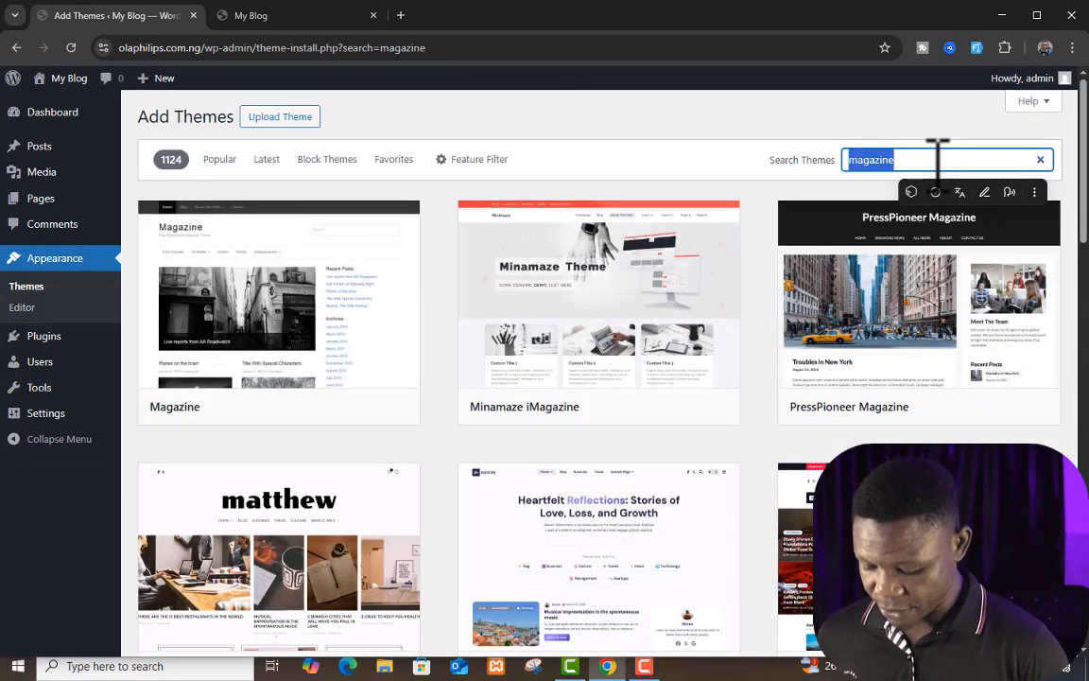
text(news)
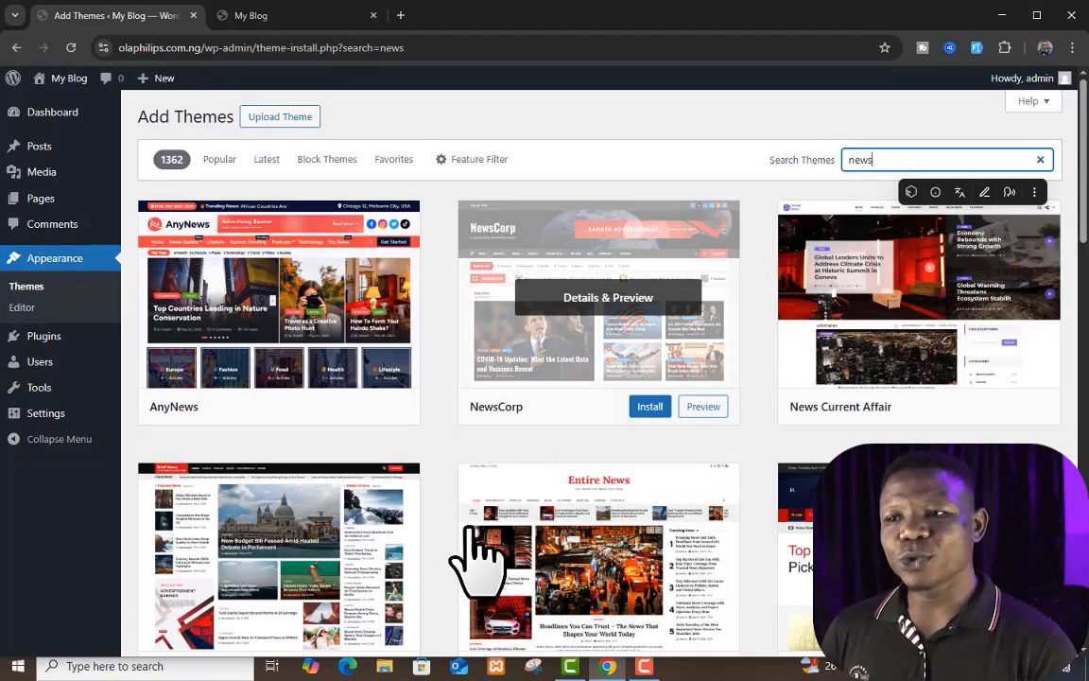
scroll(492, 530, down, 3)
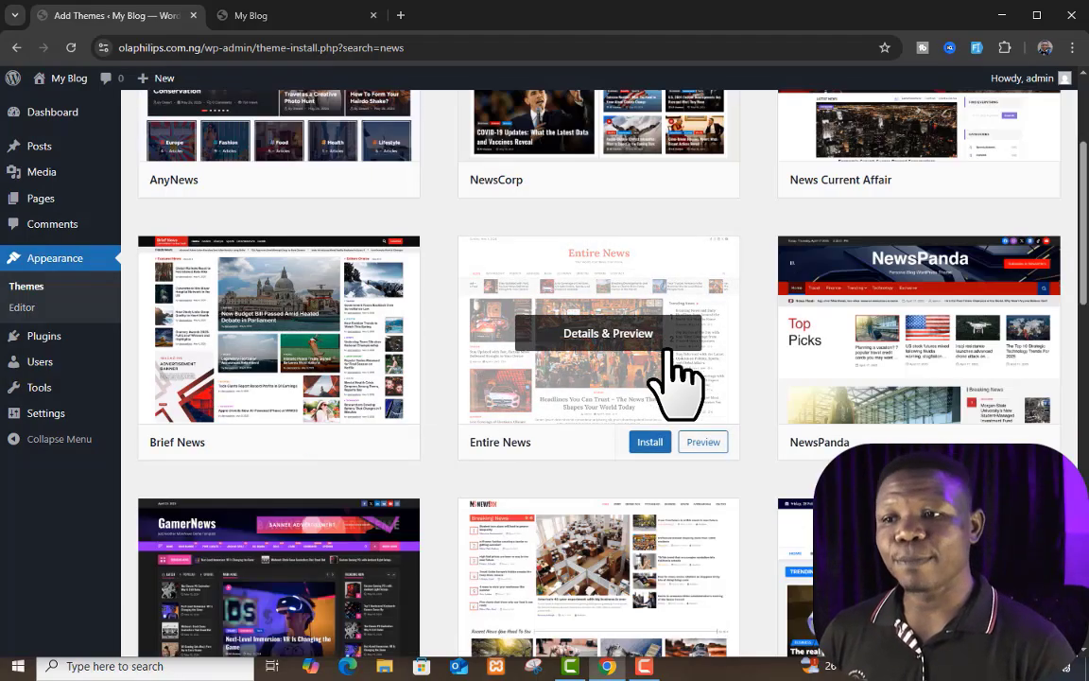
scroll(754, 457, down, 5)
scroll(685, 463, up, 6)
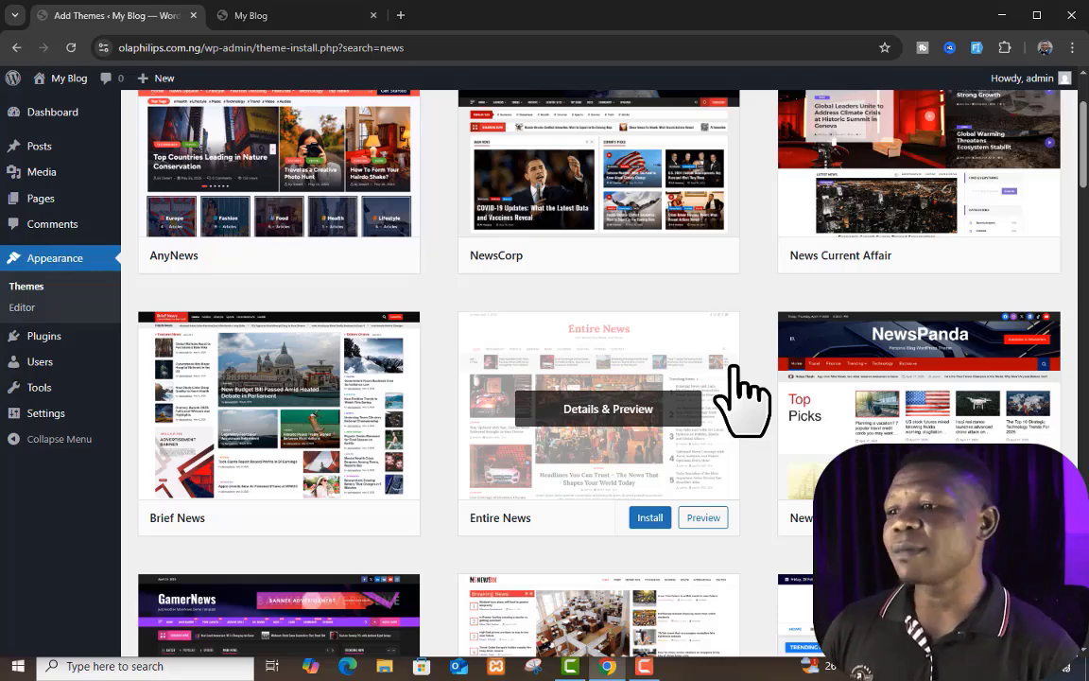
scroll(378, 374, down, 2)
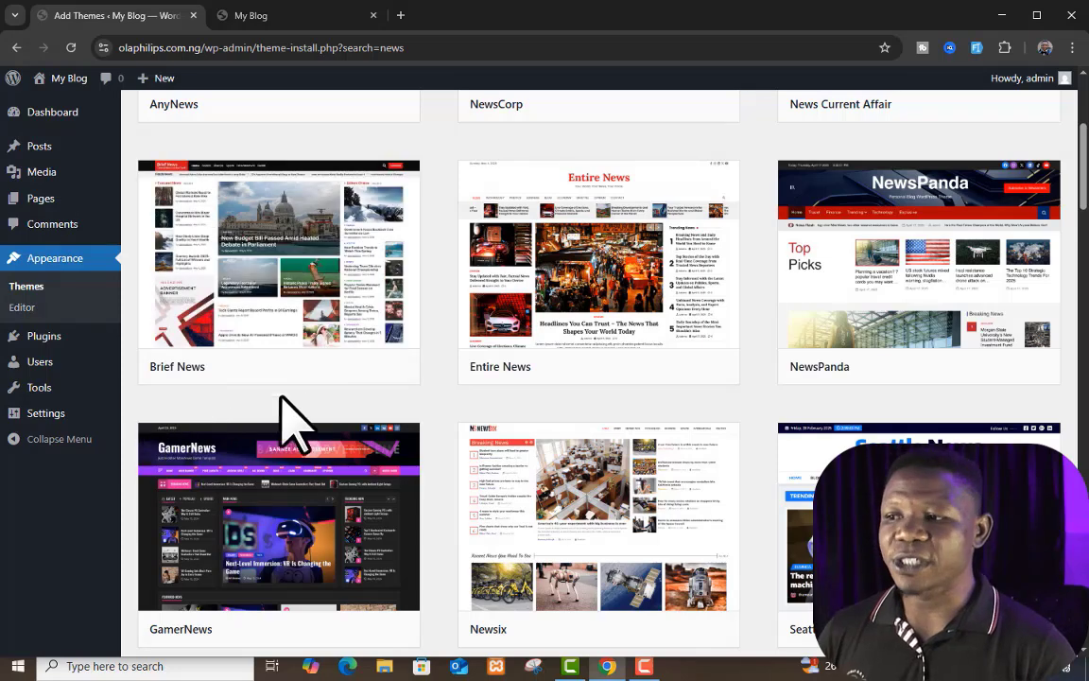
Step: Install the Brief News theme from the search results and activate it for the site
click(321, 366)
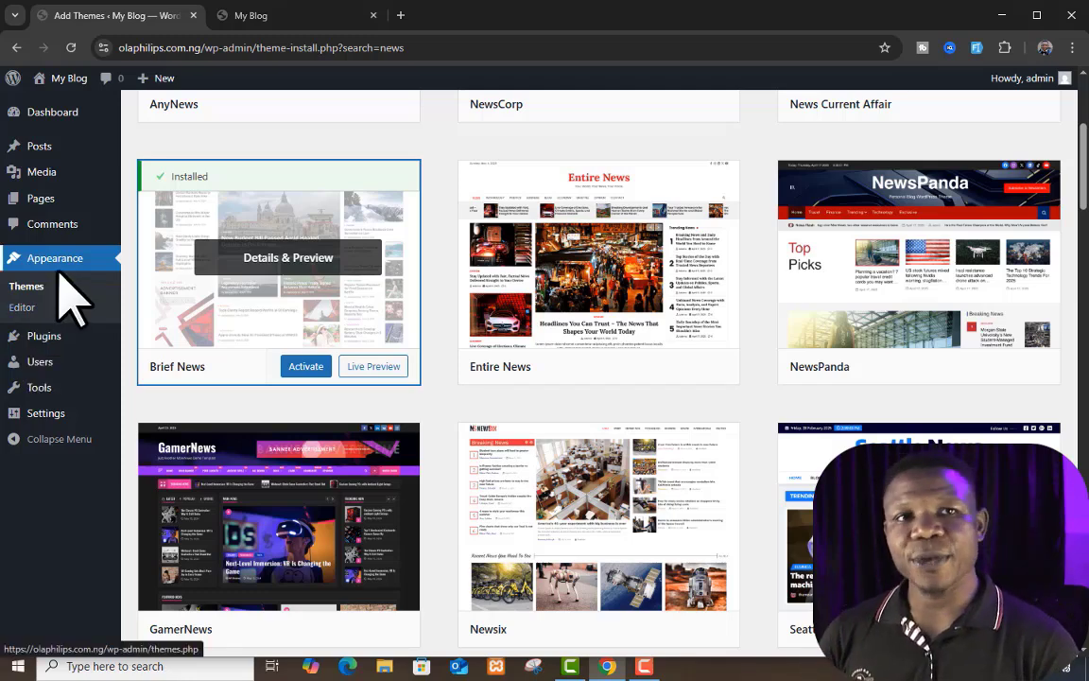
click(303, 369)
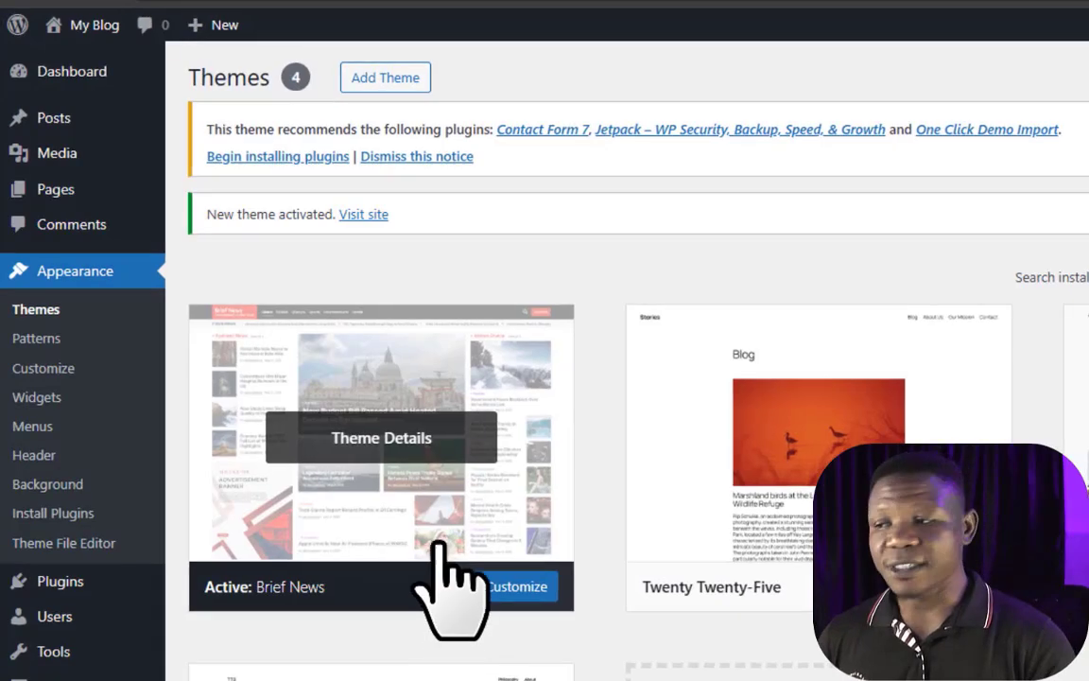
scroll(440, 544, down, 2)
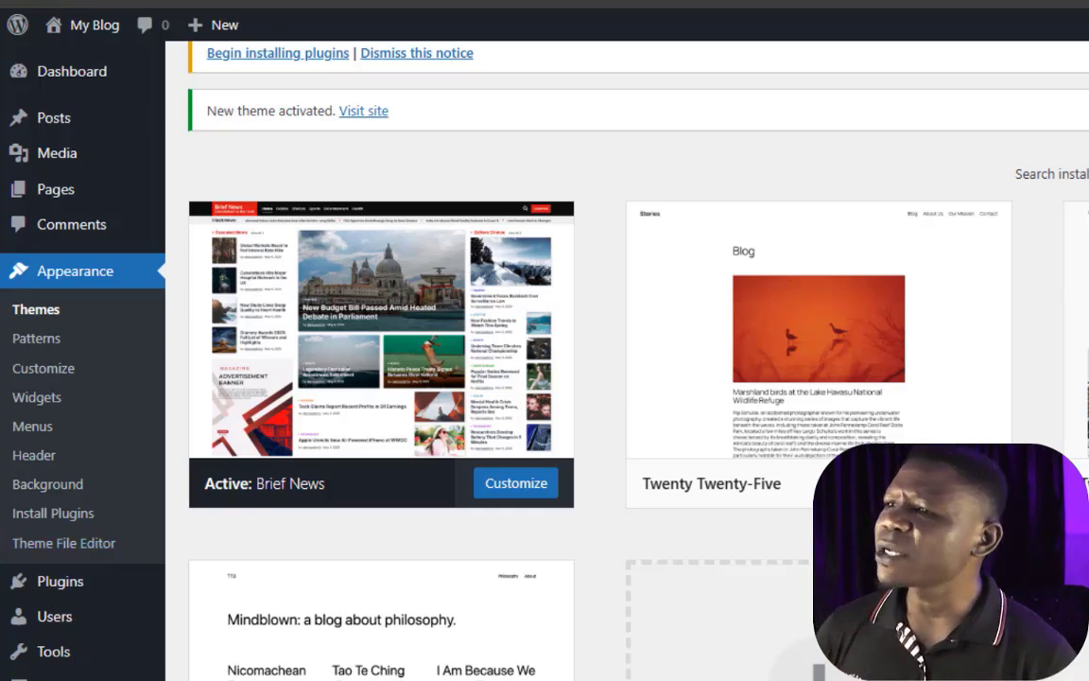
Step: Look over the live blog's front page, then reload it to view it with the Brief News theme
click(409, 2)
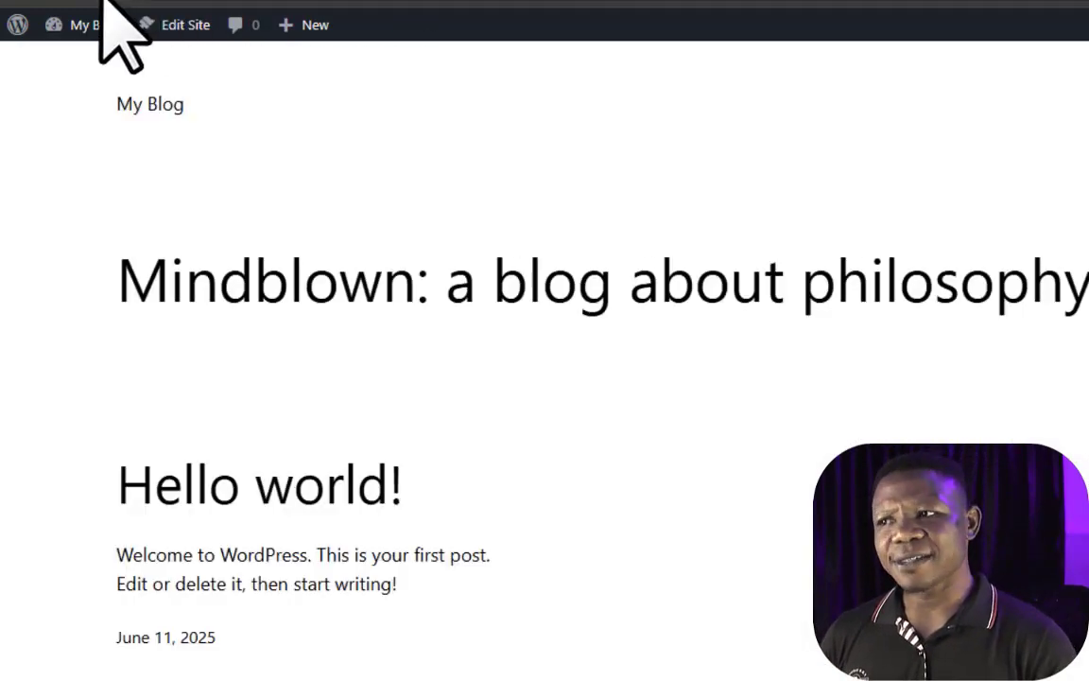
scroll(377, 231, down, 3)
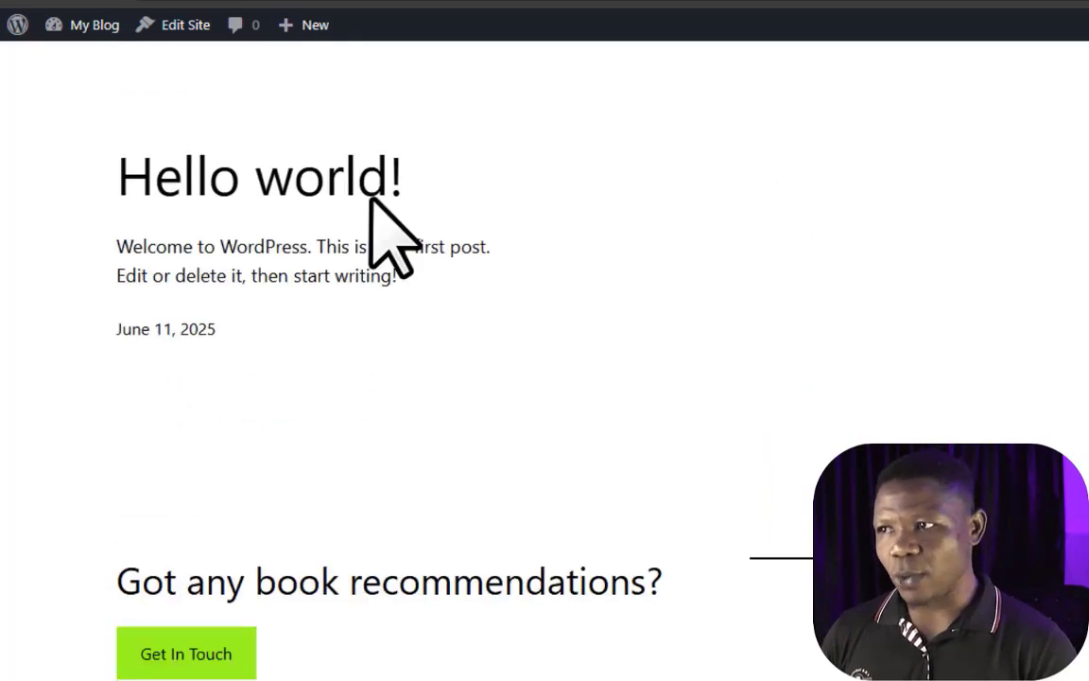
scroll(226, 86, up, 3)
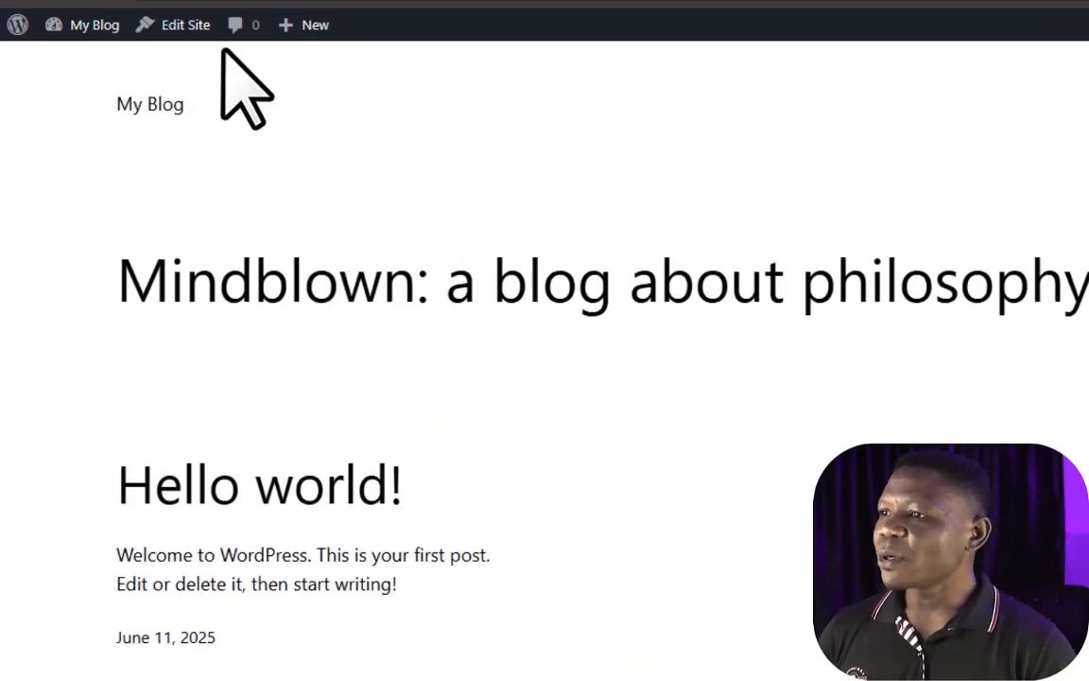
click(100, 1)
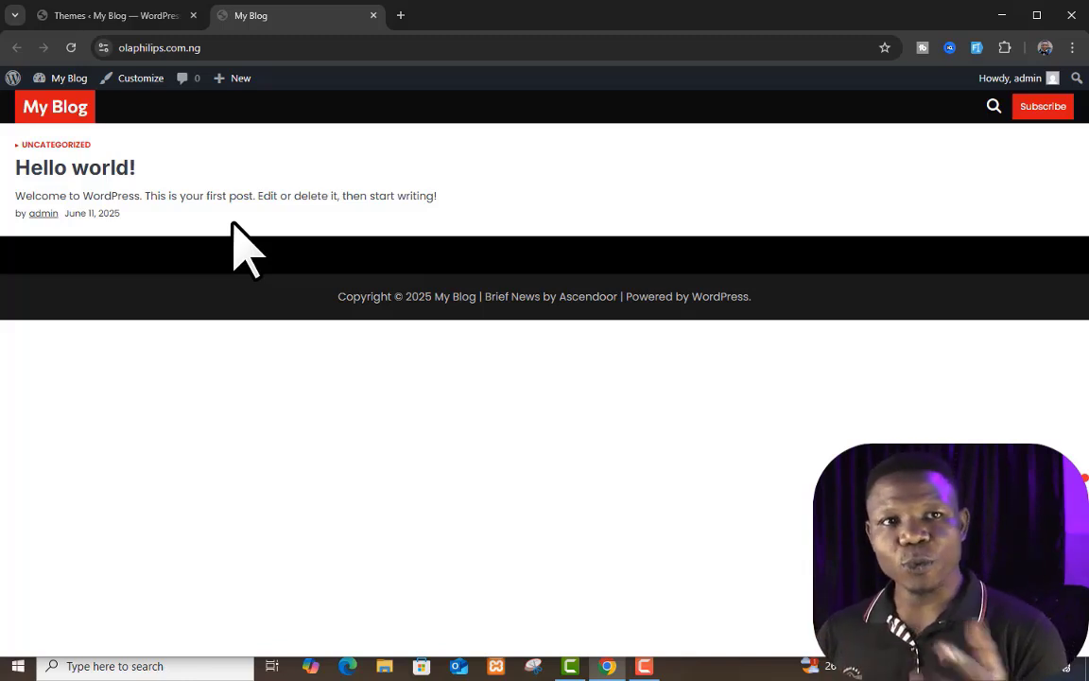
Step: Start a bulk installation of the theme's recommended plugins: Contact Form 7, Jetpack and One Click Demo Import
click(118, 15)
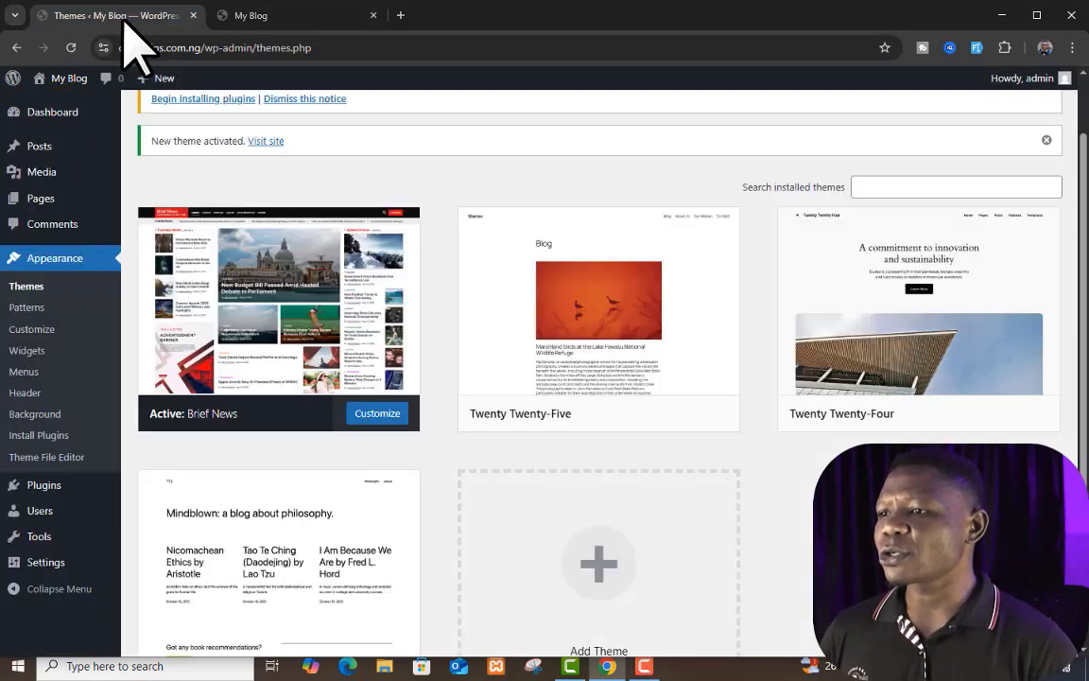
scroll(327, 322, up, 2)
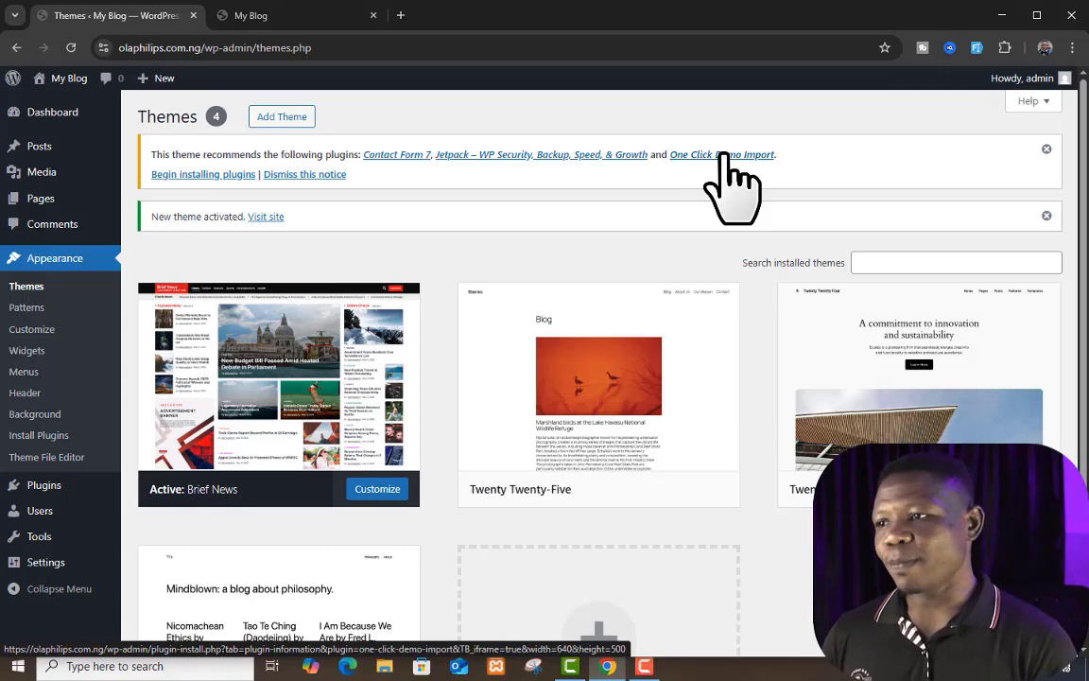
click(216, 176)
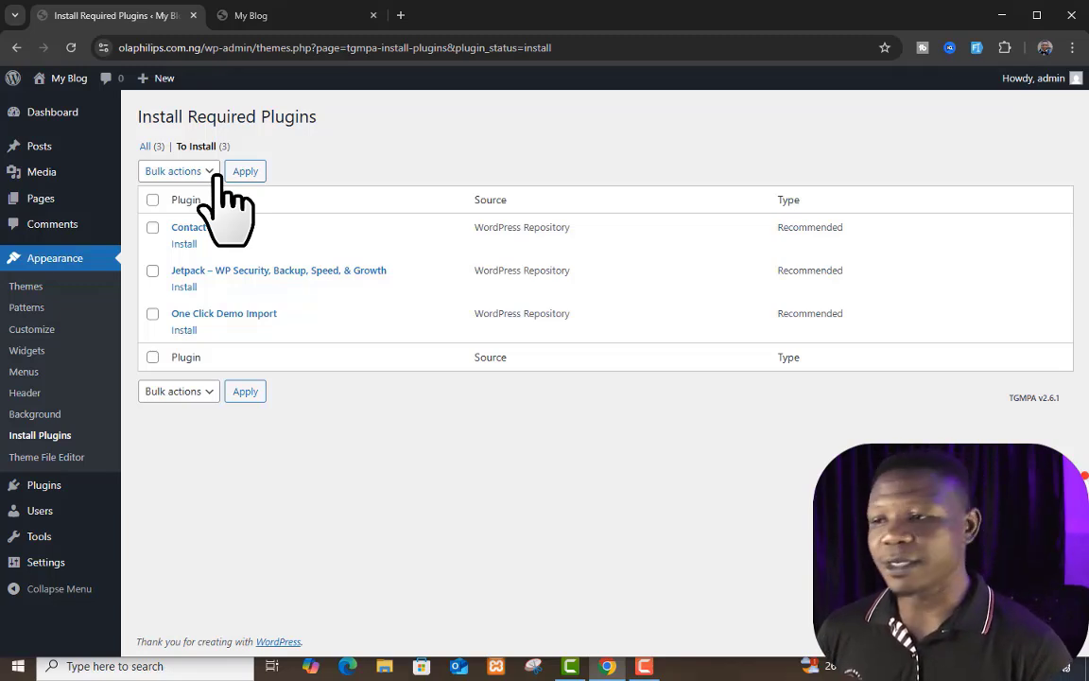
click(153, 200)
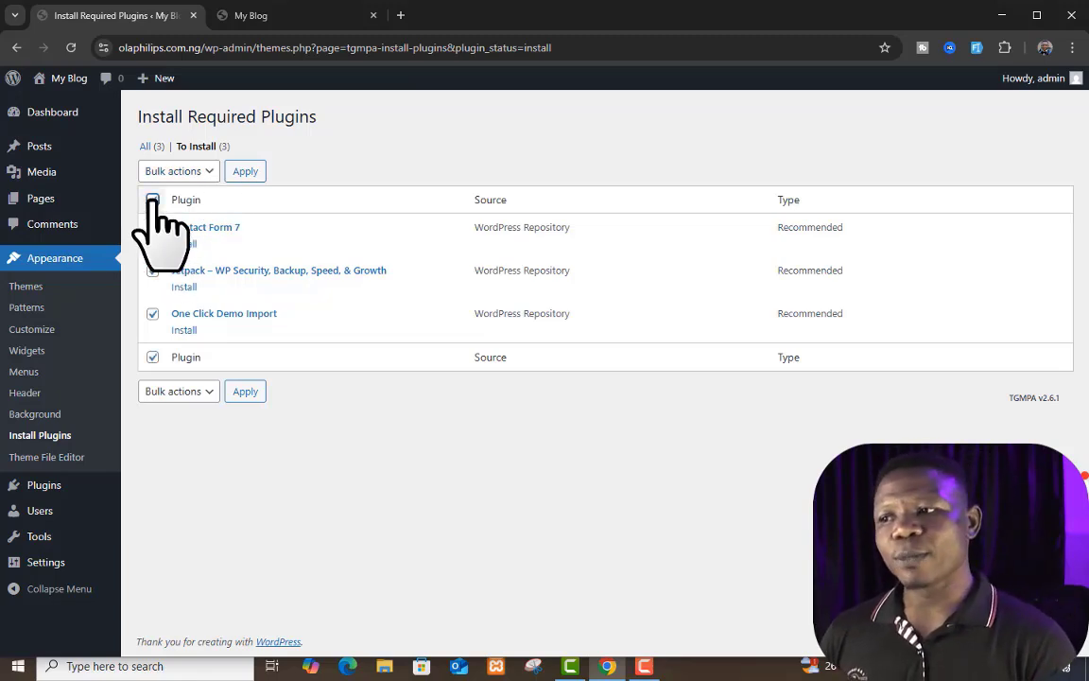
click(199, 171)
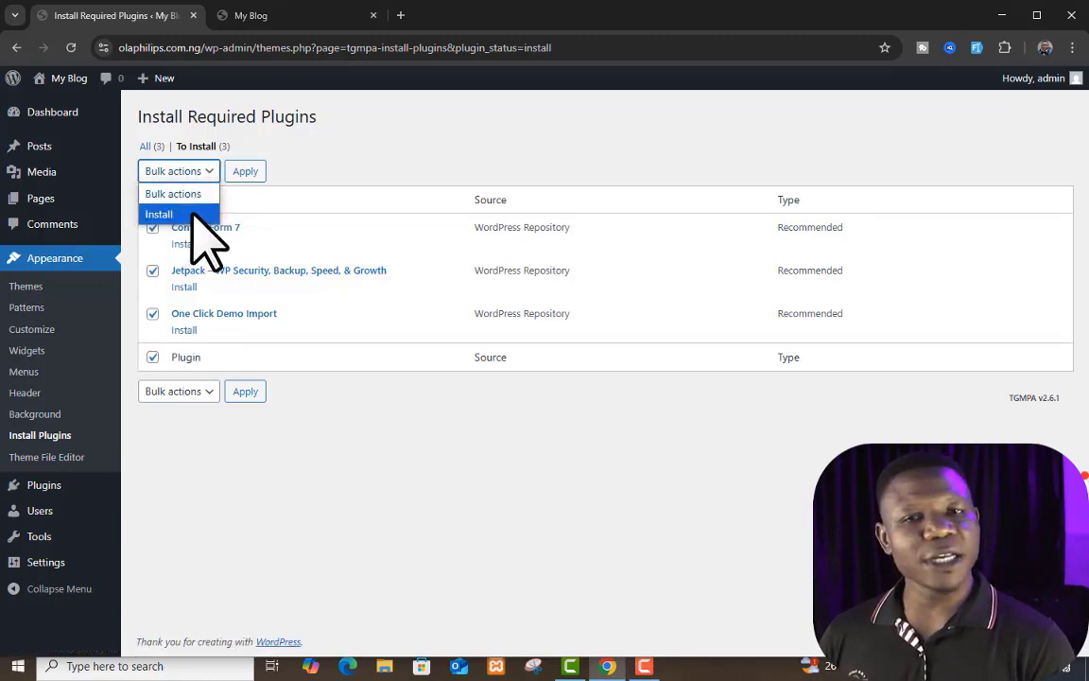
click(192, 216)
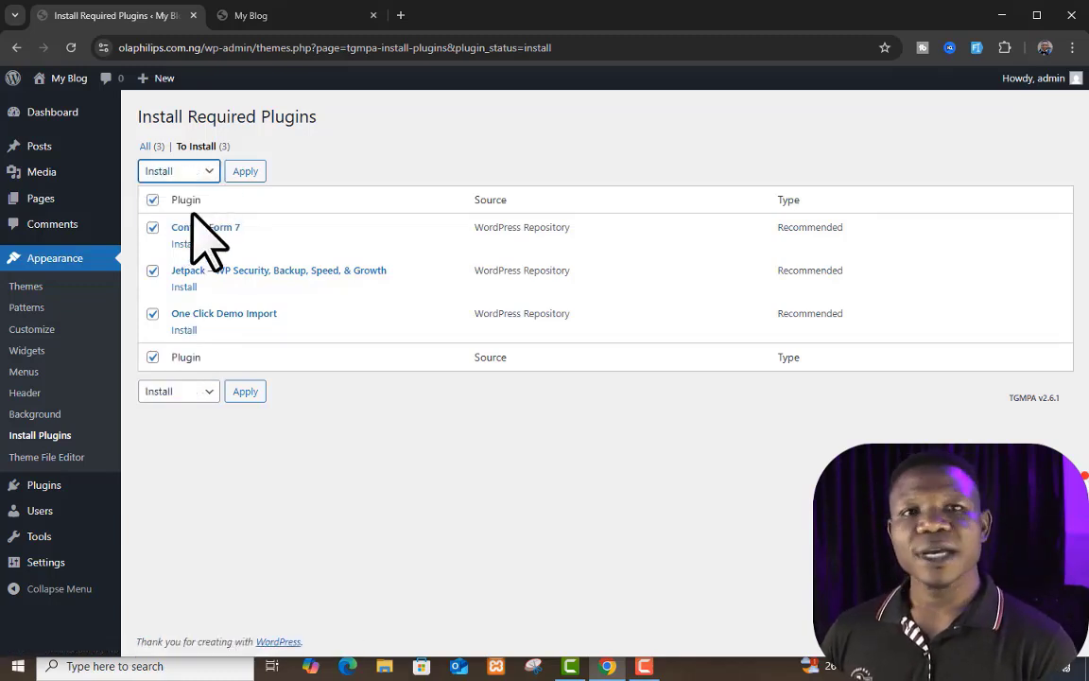
click(245, 172)
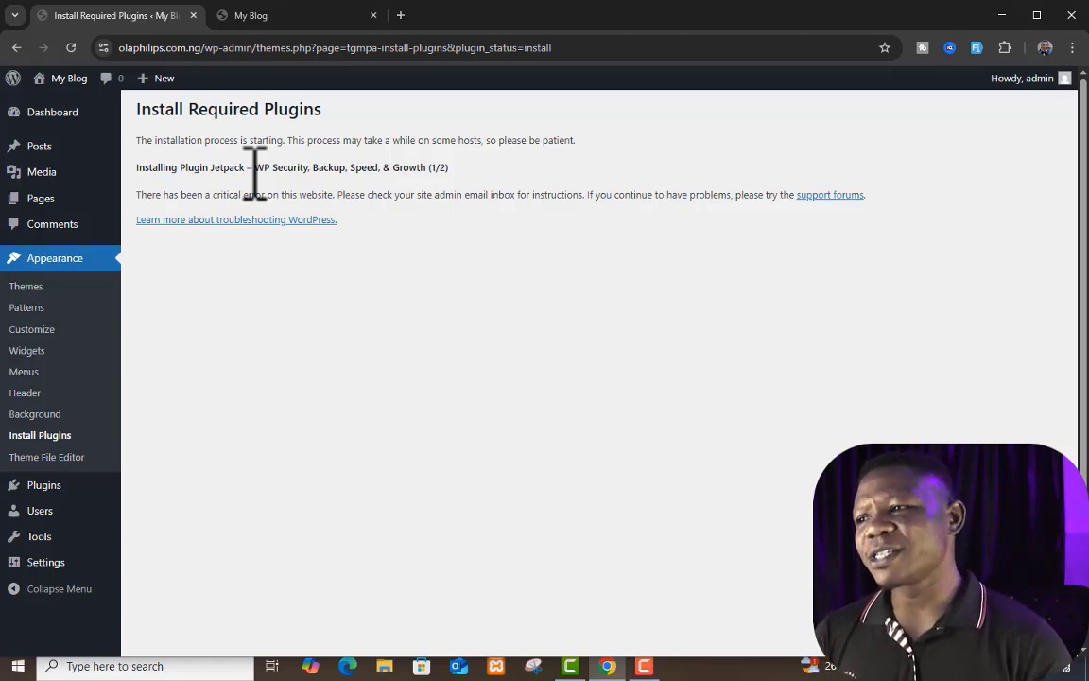
Step: Return to the installed themes and install the recommended One Click Demo Import plugin from its details, then close them
click(36, 293)
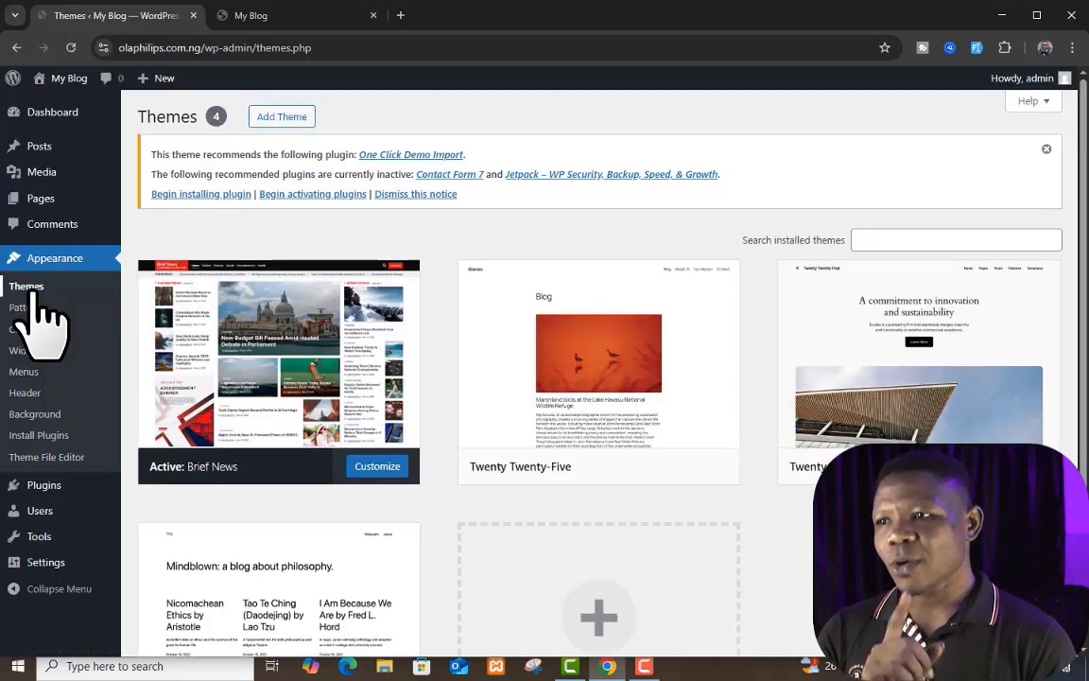
click(428, 155)
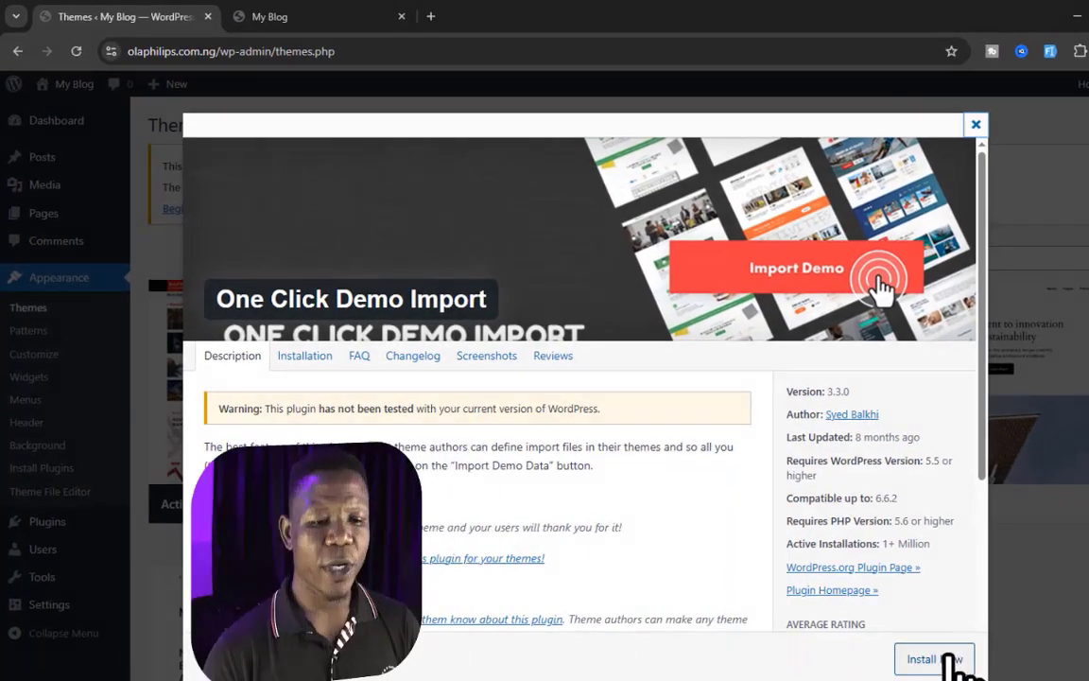
click(877, 613)
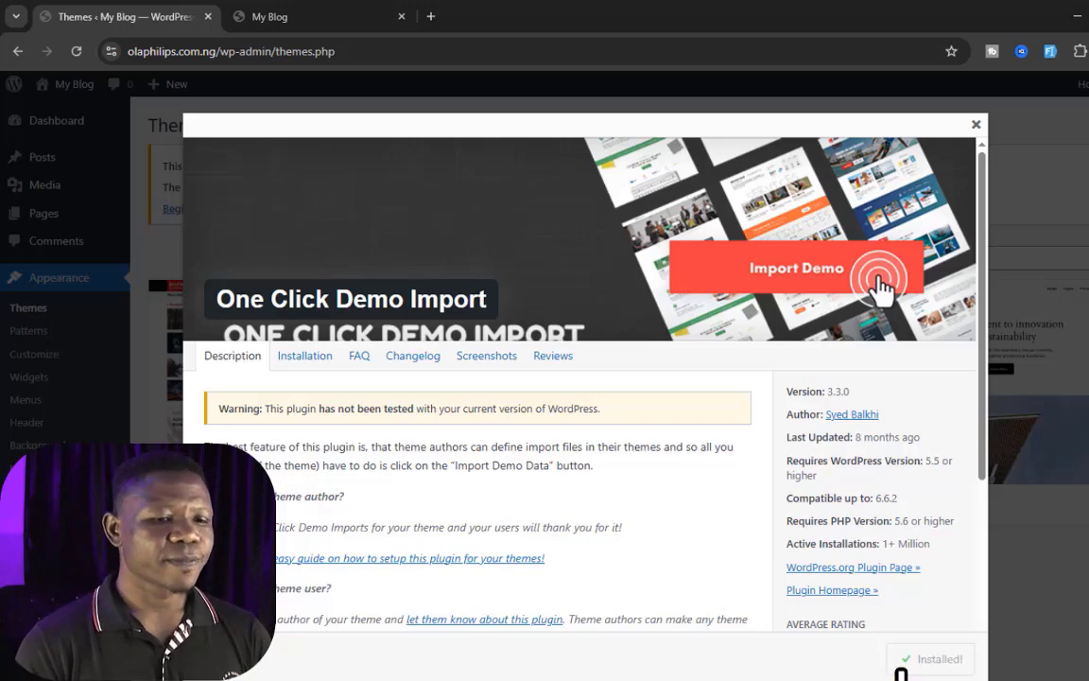
click(976, 124)
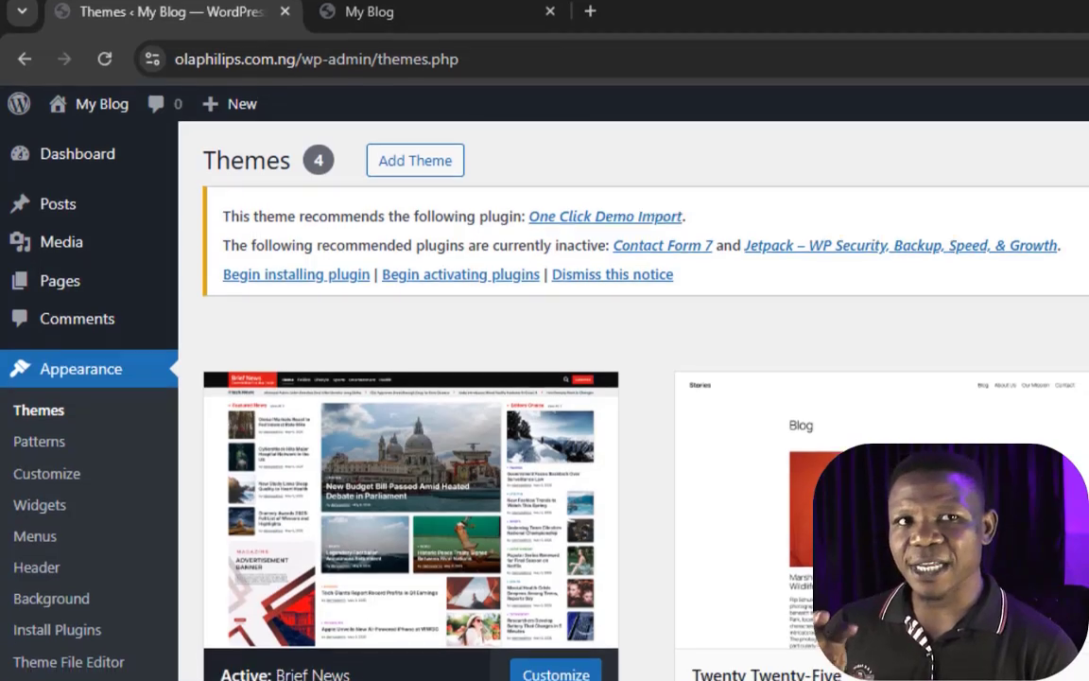
Step: Activate all three installed plugins in bulk (Contact Form 7, Jetpack and One Click Demo Import), then leave Jetpack's onboarding page
mouse_move(27, 465)
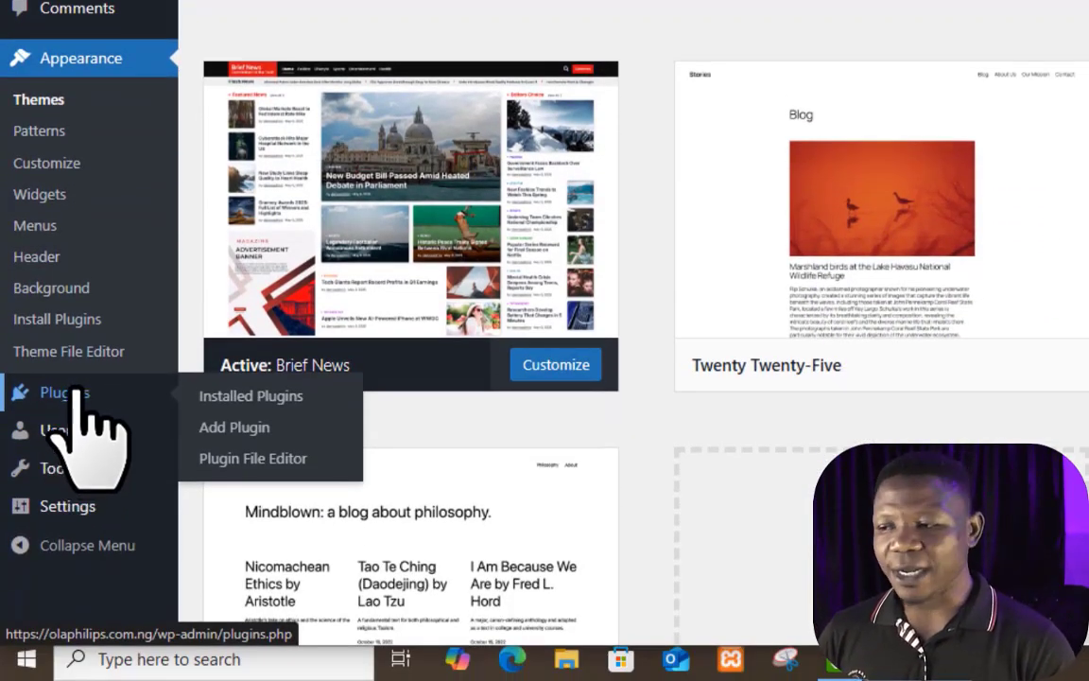
click(76, 390)
scroll(414, 280, up, 3)
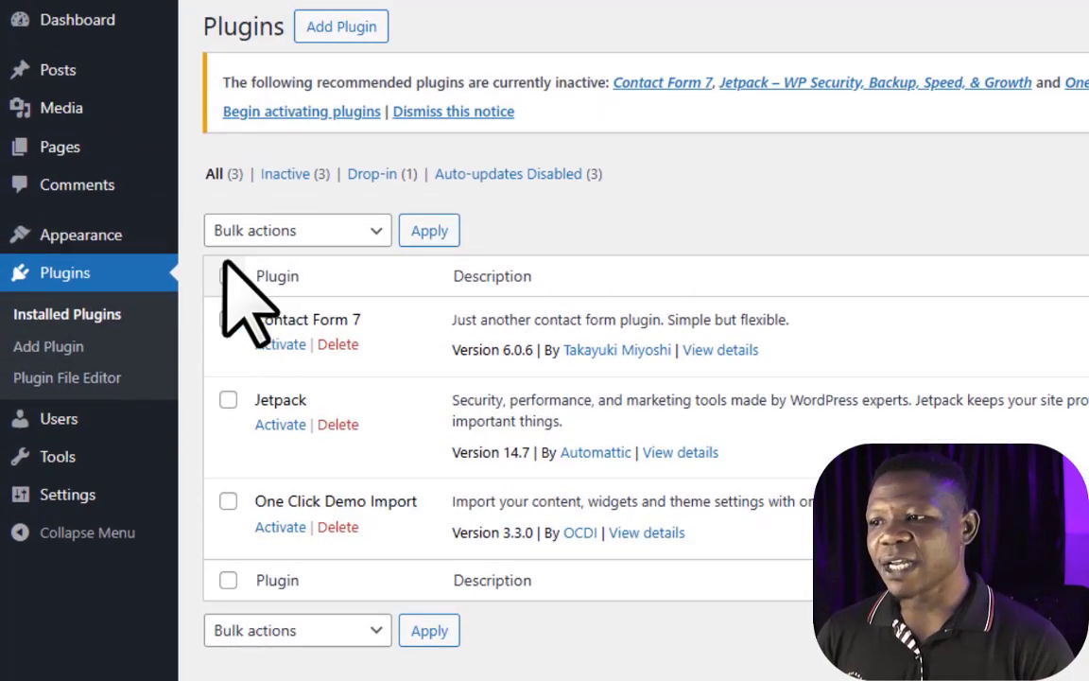
click(228, 244)
click(228, 244)
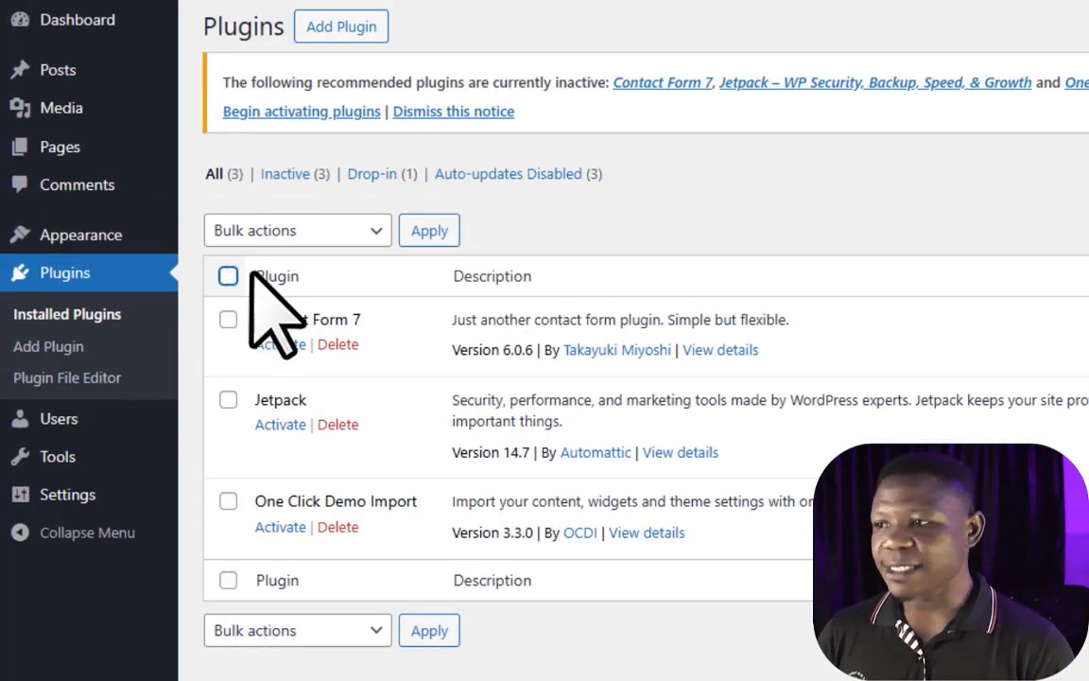
click(228, 275)
click(343, 232)
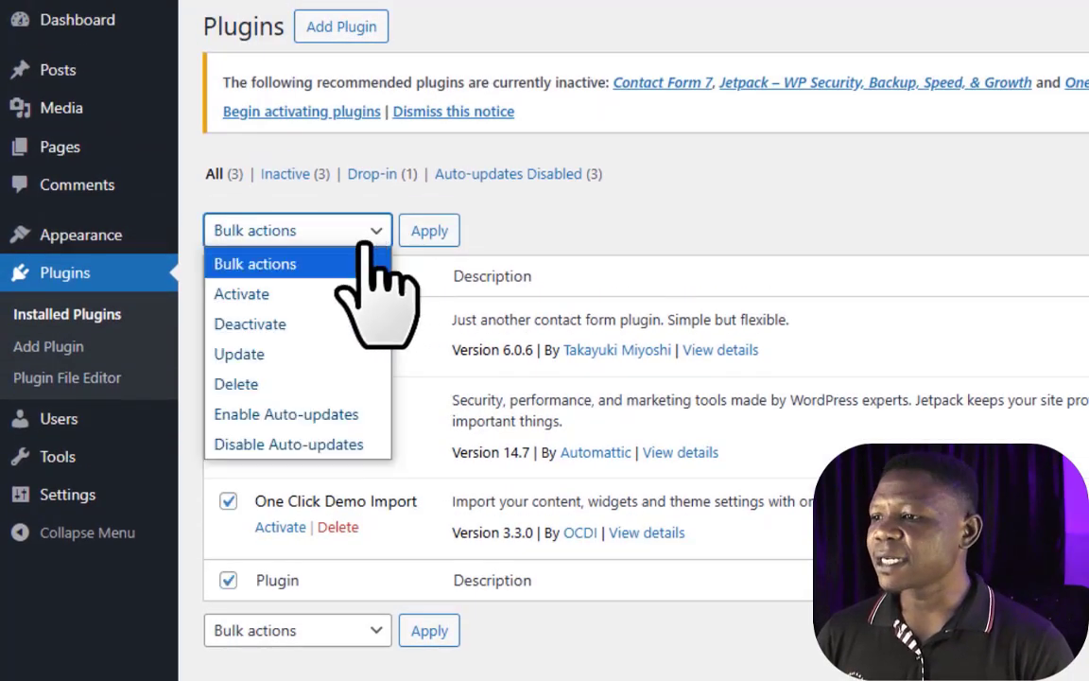
click(294, 296)
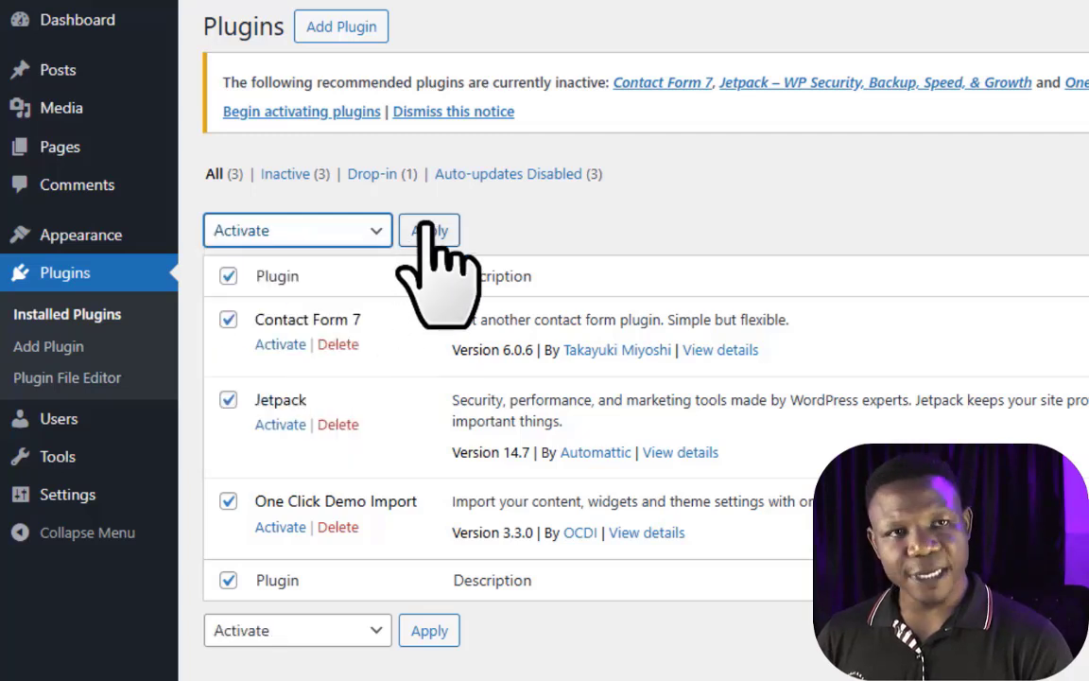
click(427, 231)
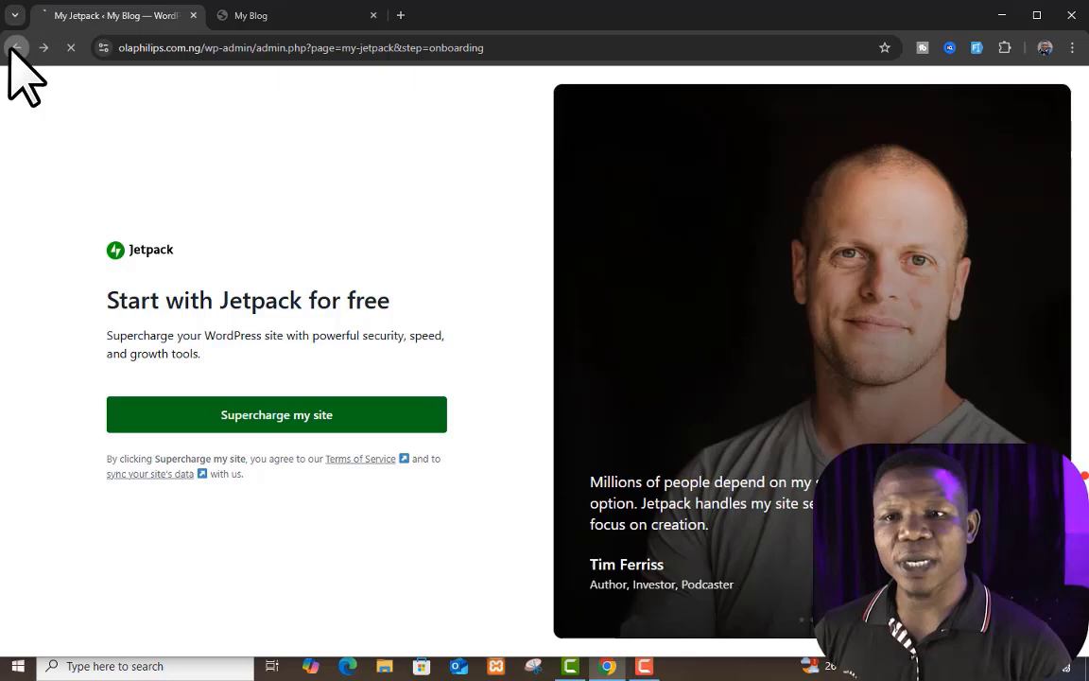
click(16, 48)
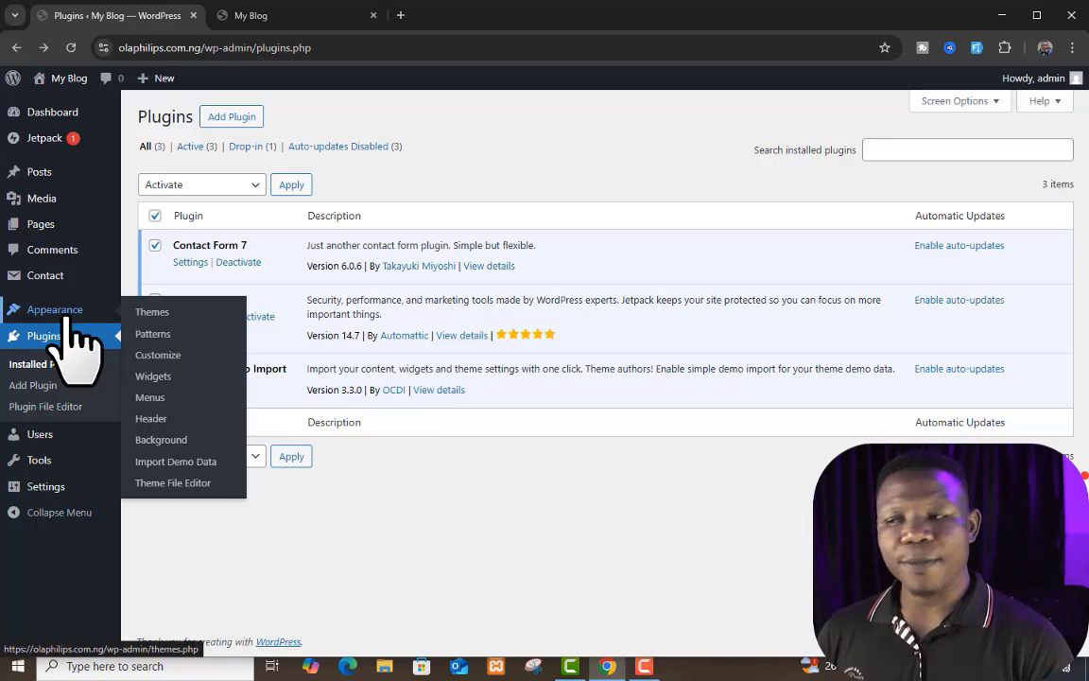
Step: Open the theme's Import Demo Data page and compare its Brief News preview with the live blog's front page
click(179, 463)
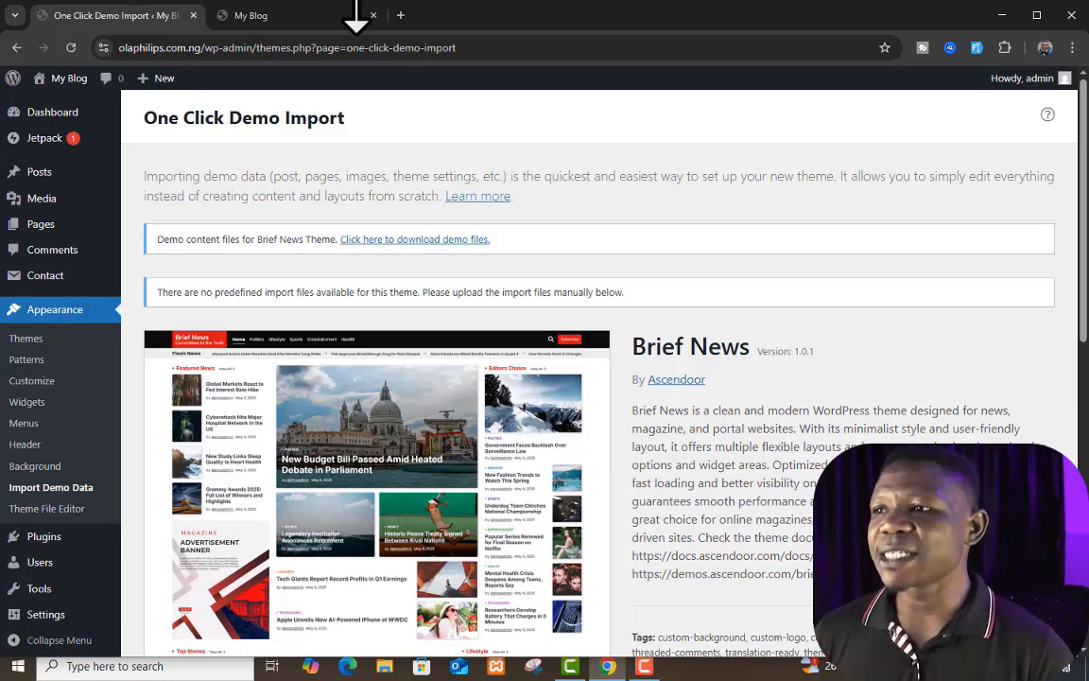
click(313, 19)
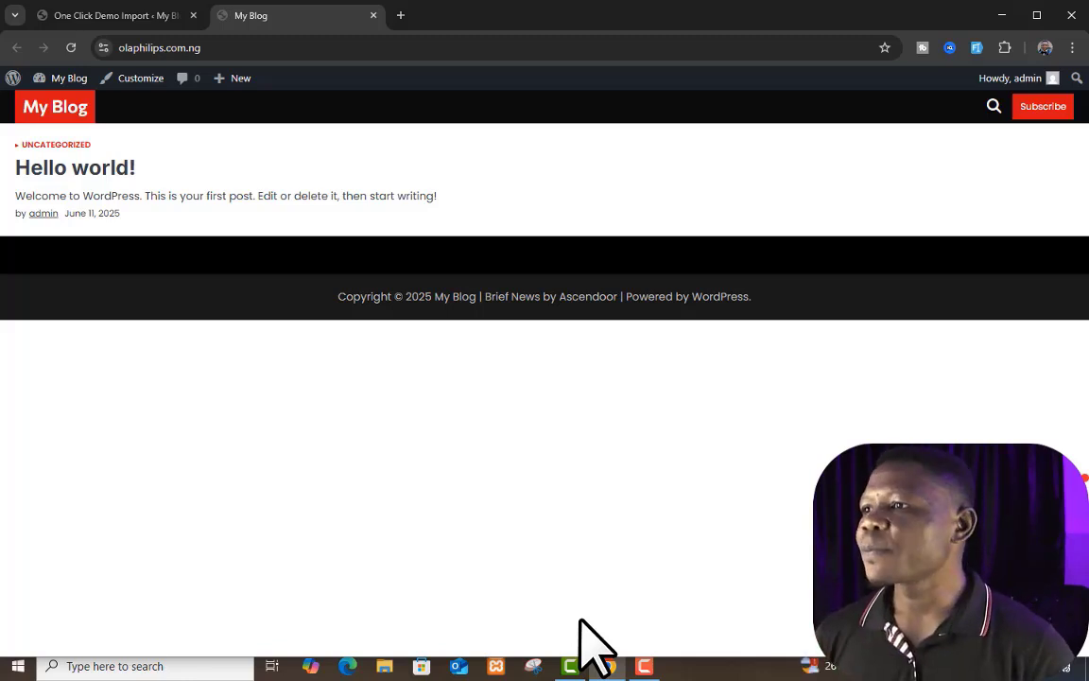
click(115, 16)
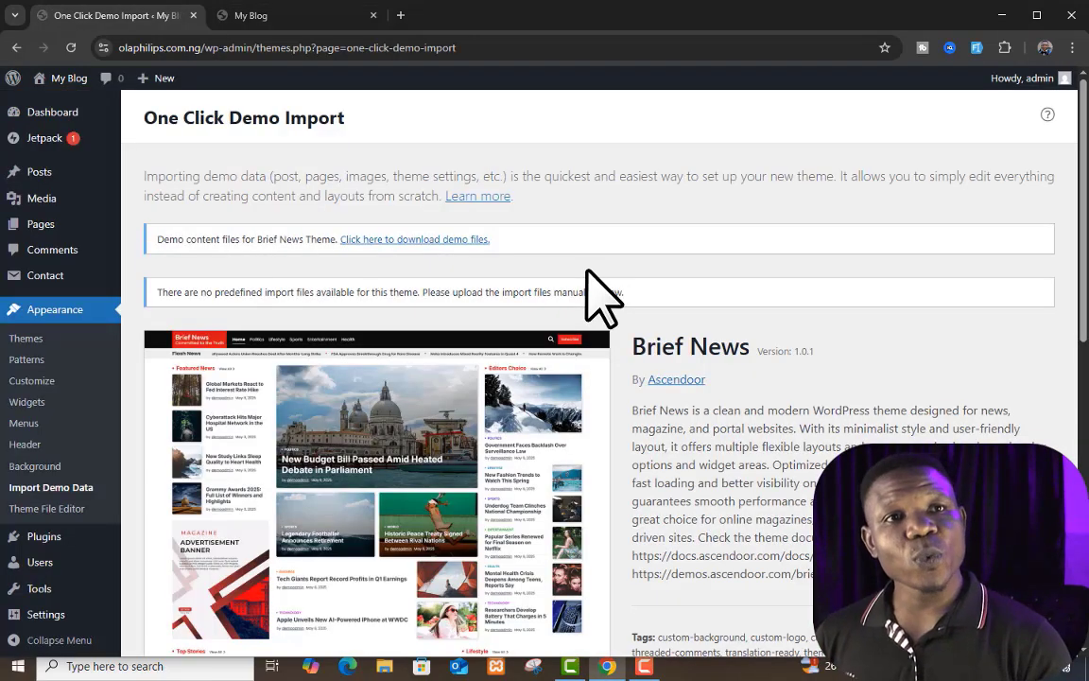
scroll(583, 316, down, 3)
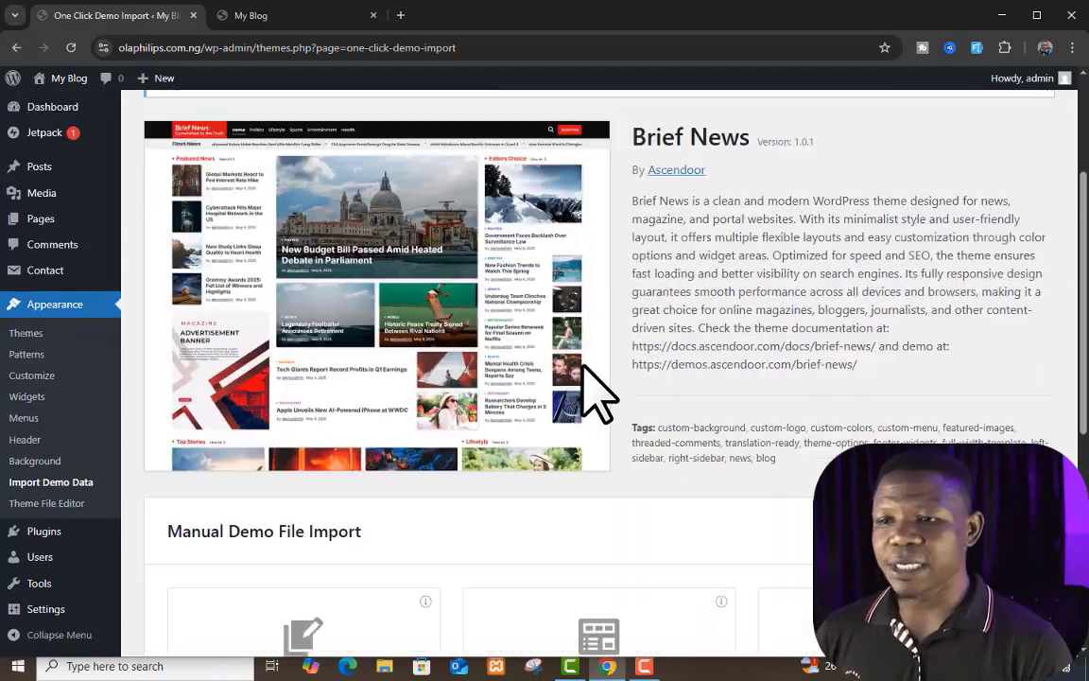
scroll(583, 373, up, 3)
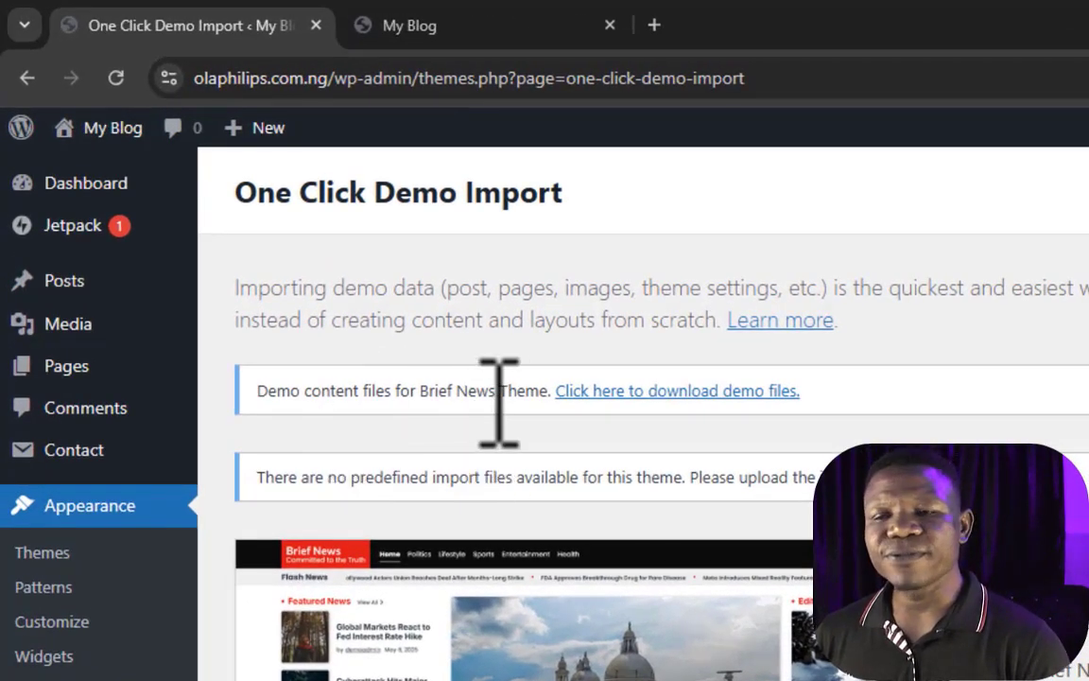
Step: Open the Brief News demo files link in a separate tab and download the demo content archive
click(698, 390)
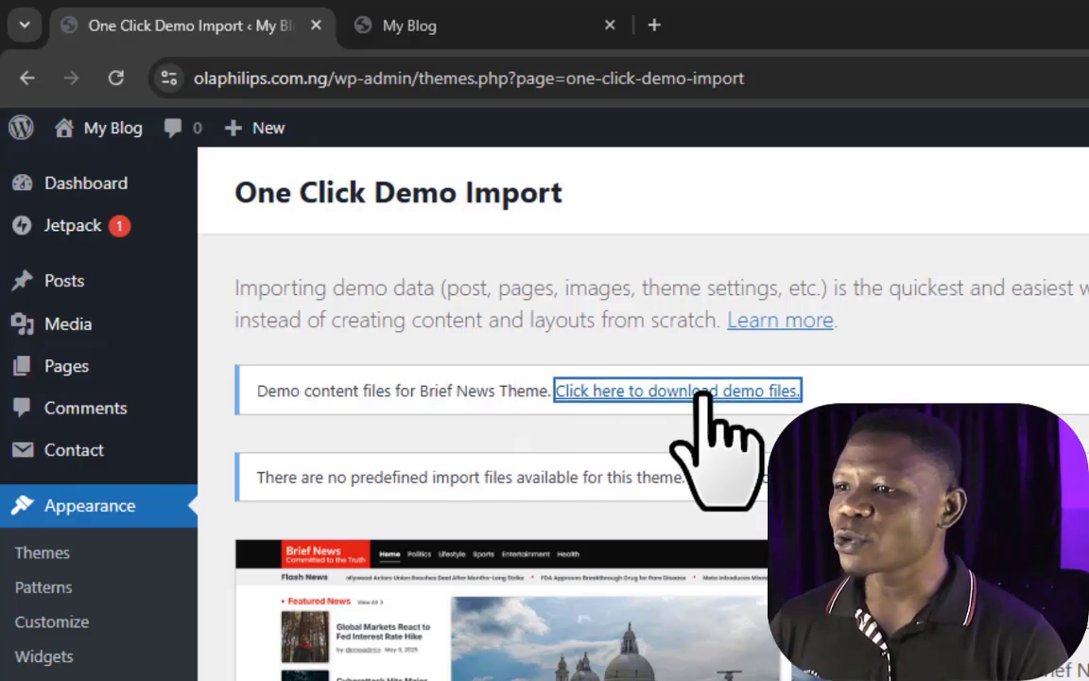
right_click(766, 391)
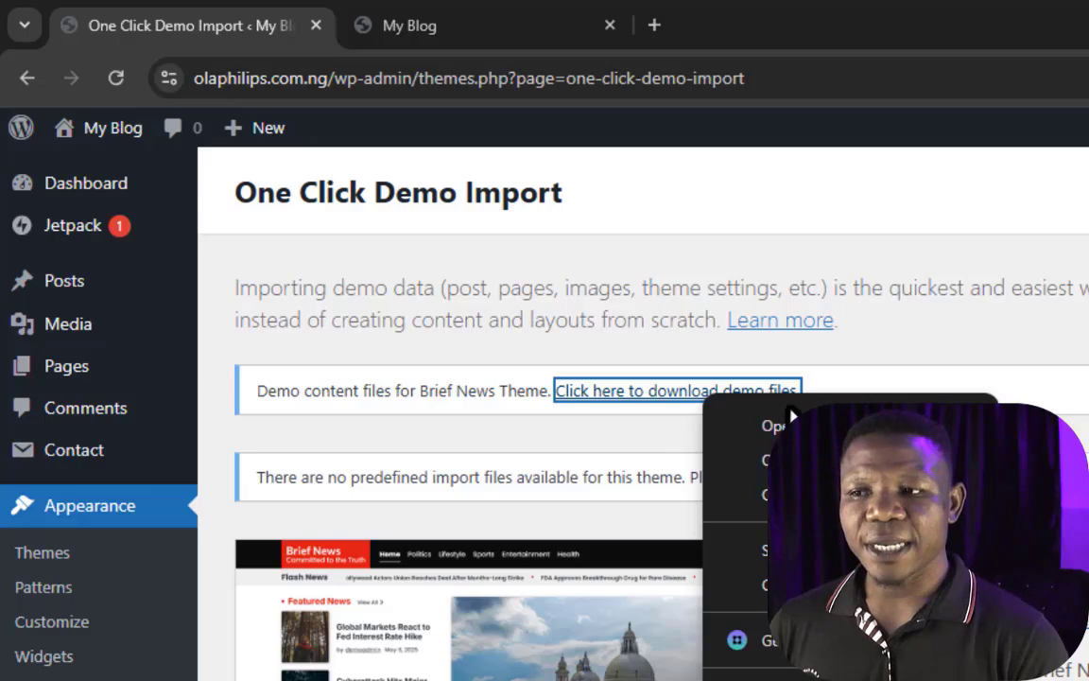
click(775, 425)
click(537, 27)
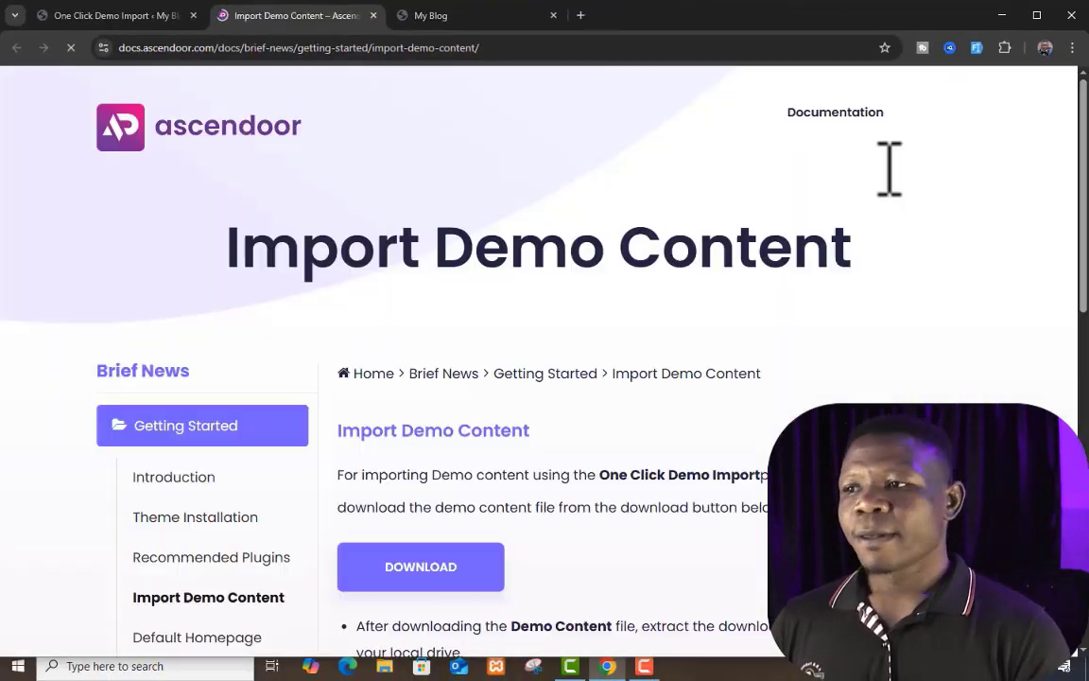
scroll(662, 222, down, 3)
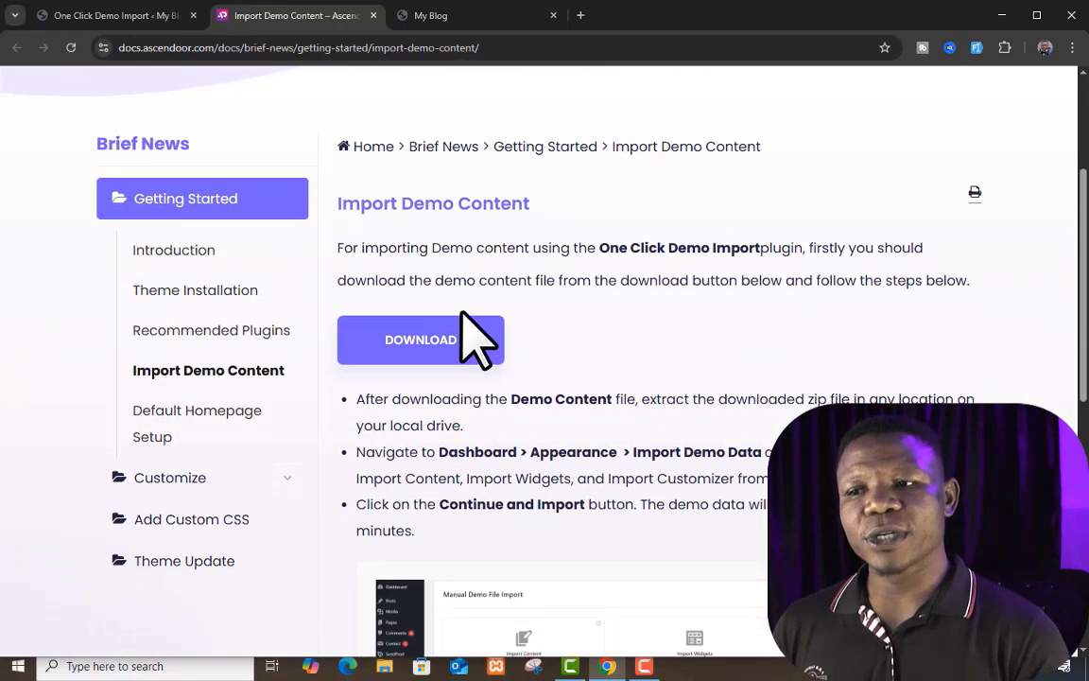
click(419, 346)
Step: Locate the downloaded brief-news-free-demo-data archive in Downloads, extract it into a folder of the same name and open its contents
click(1018, 49)
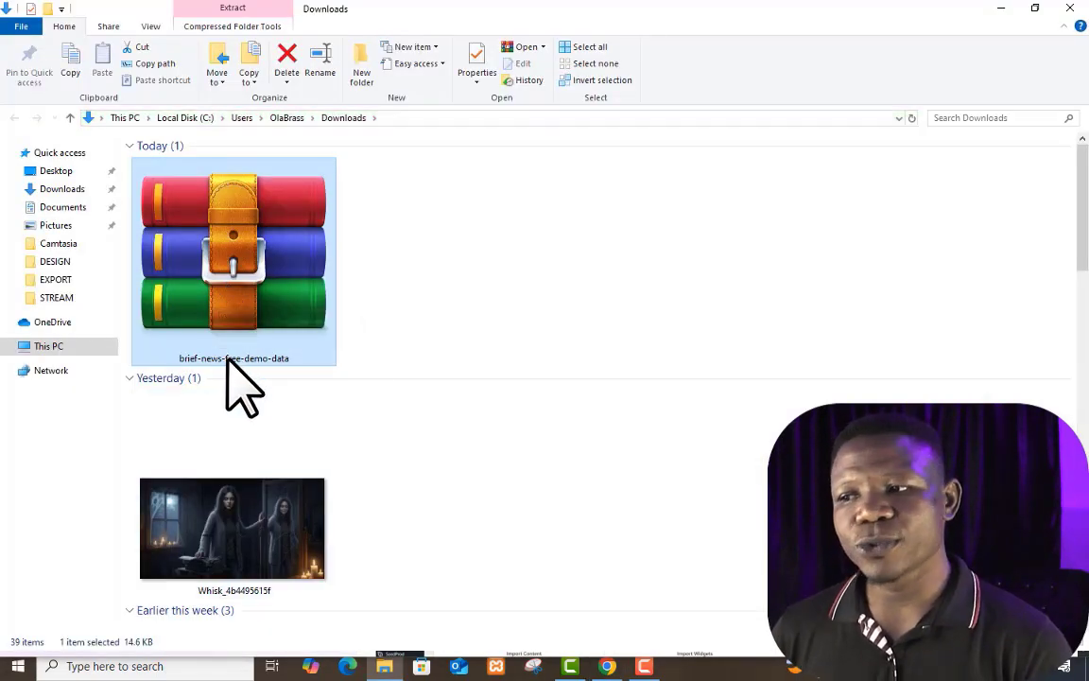
right_click(227, 237)
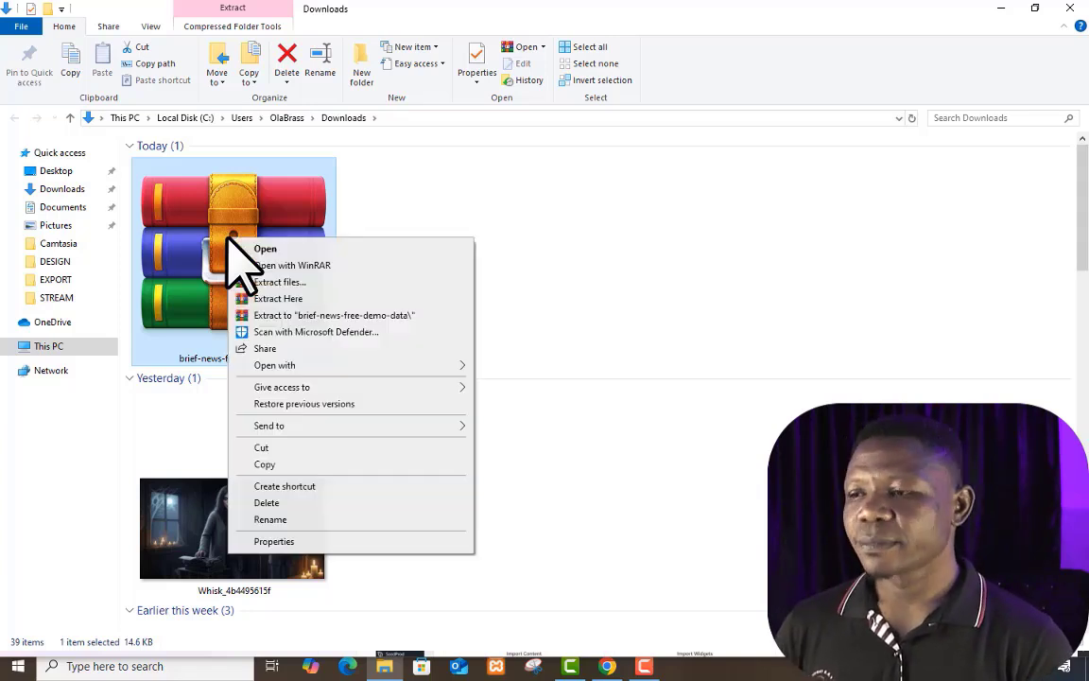
click(331, 316)
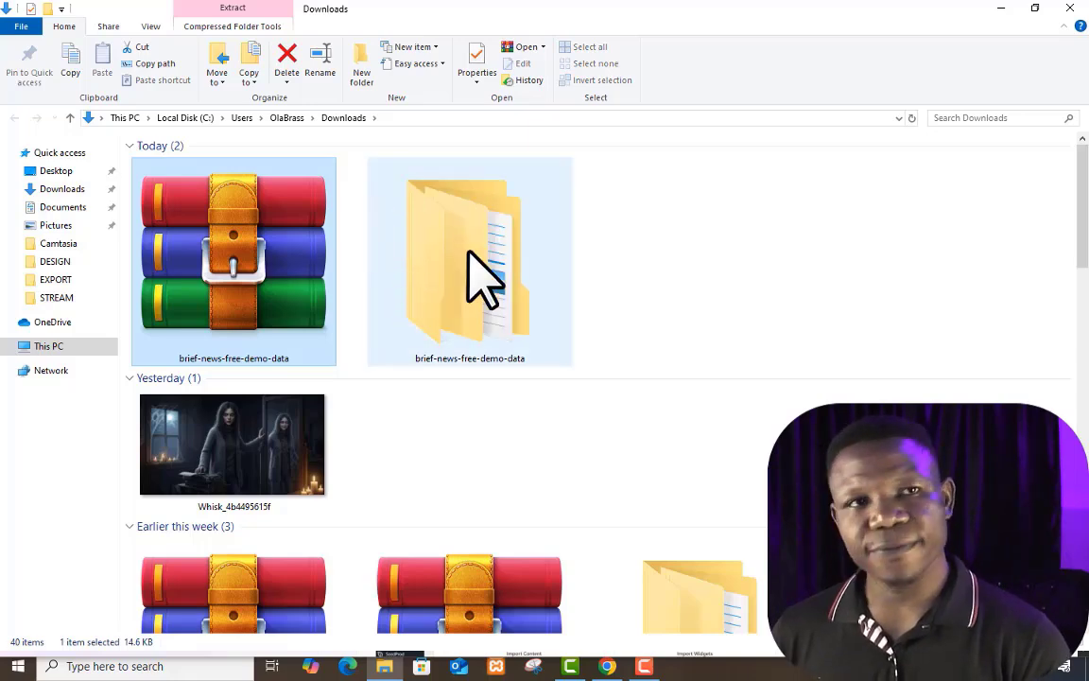
double_click(467, 252)
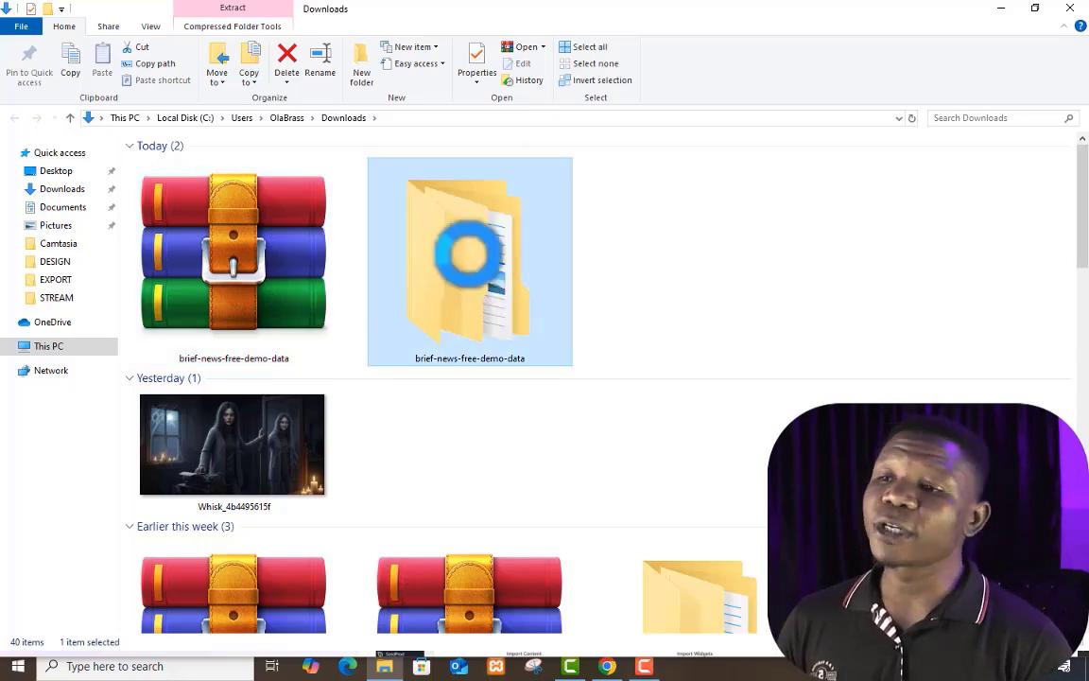
double_click(232, 165)
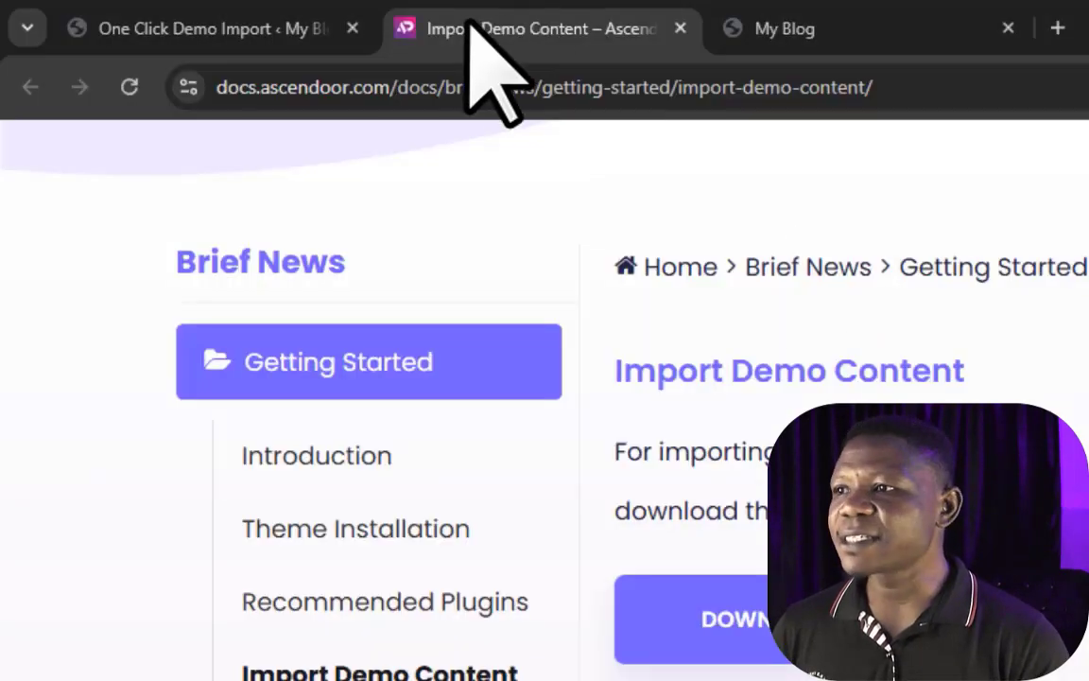
Step: Close the theme documentation and choose content.xml from the extracted demo data as the Import Content file
click(679, 28)
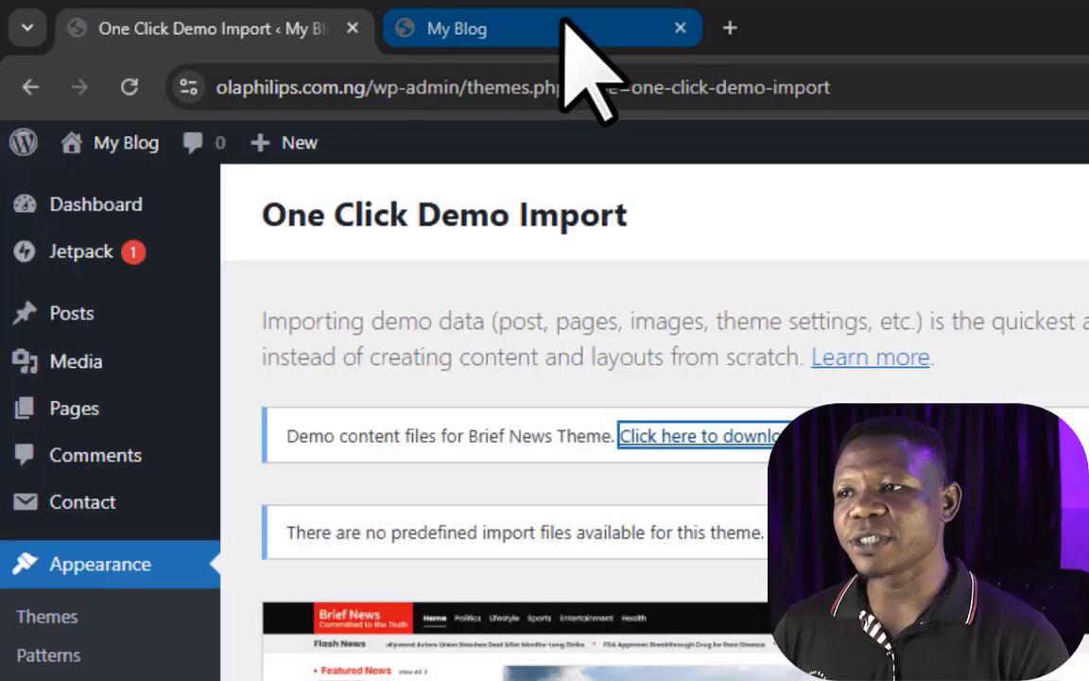
scroll(1081, 388, down, 5)
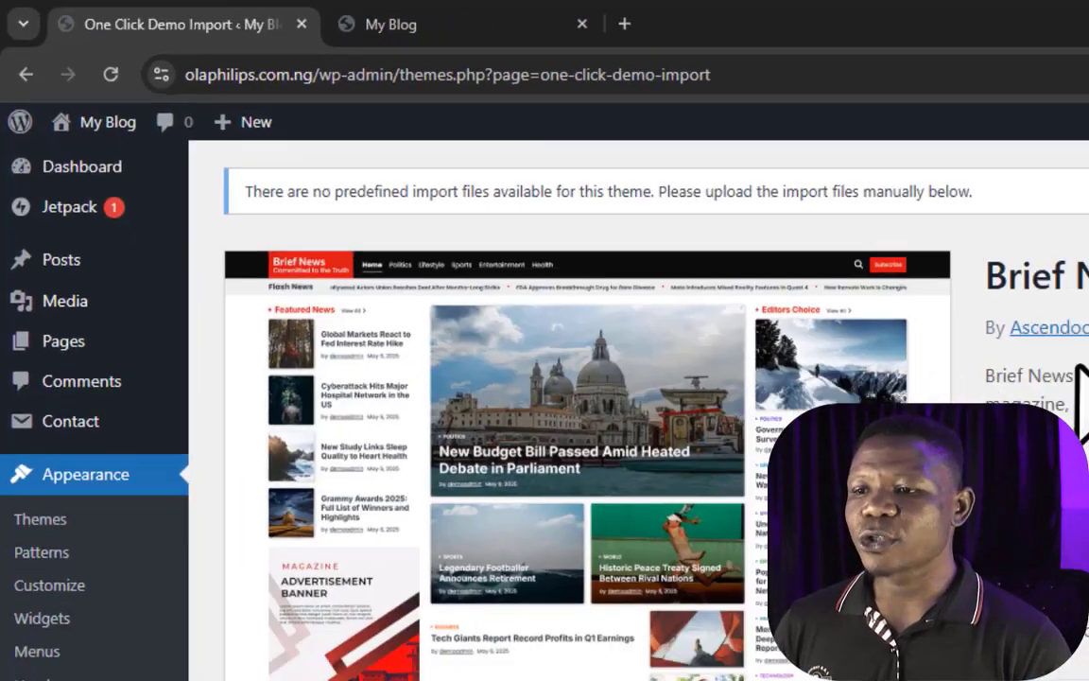
scroll(1078, 367, down, 7)
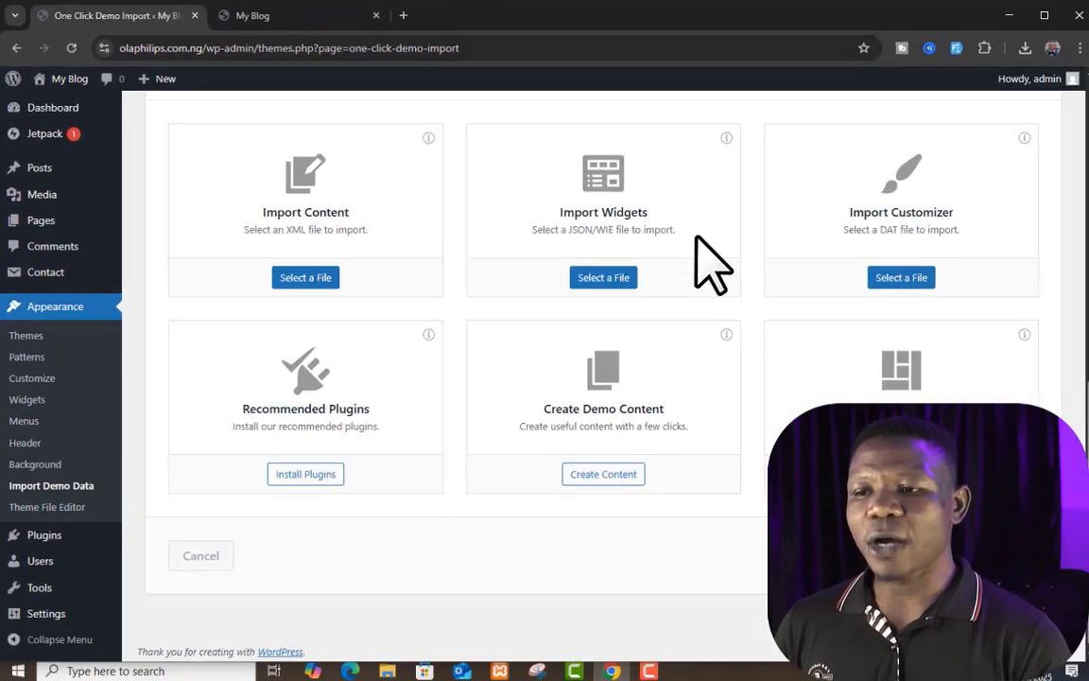
scroll(1078, 367, up, 1)
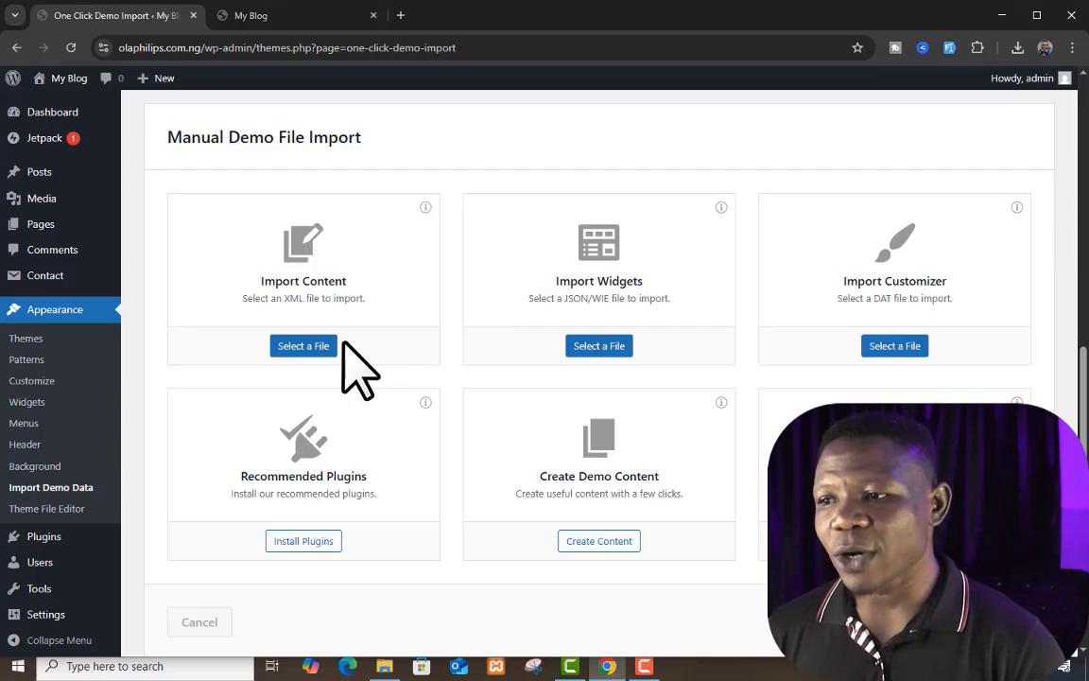
click(300, 351)
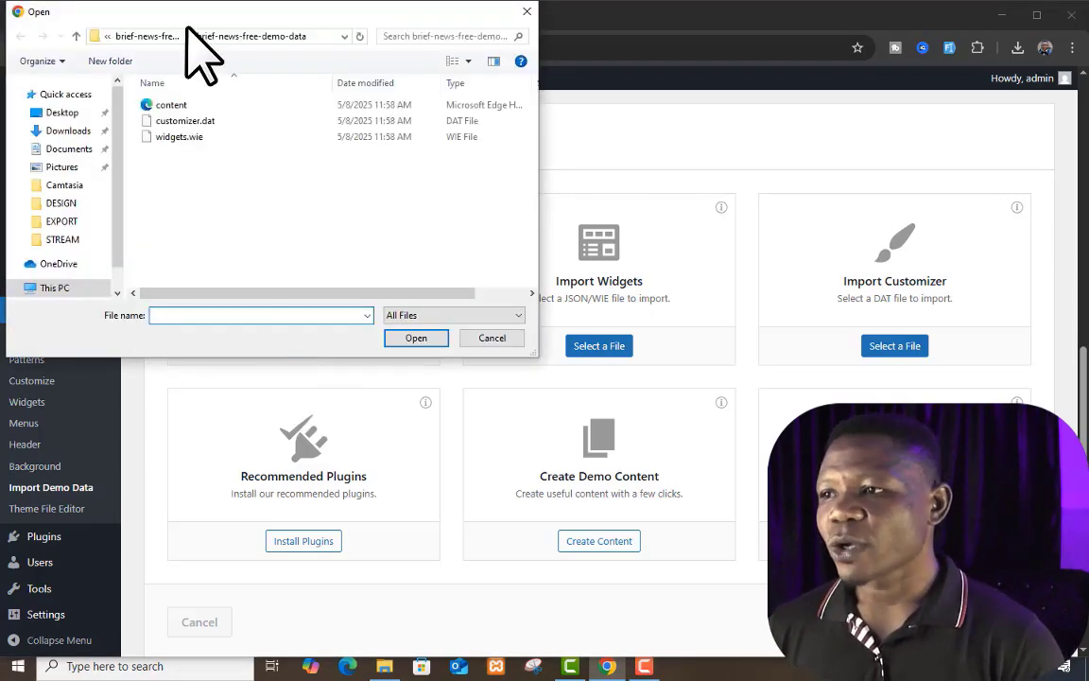
click(178, 105)
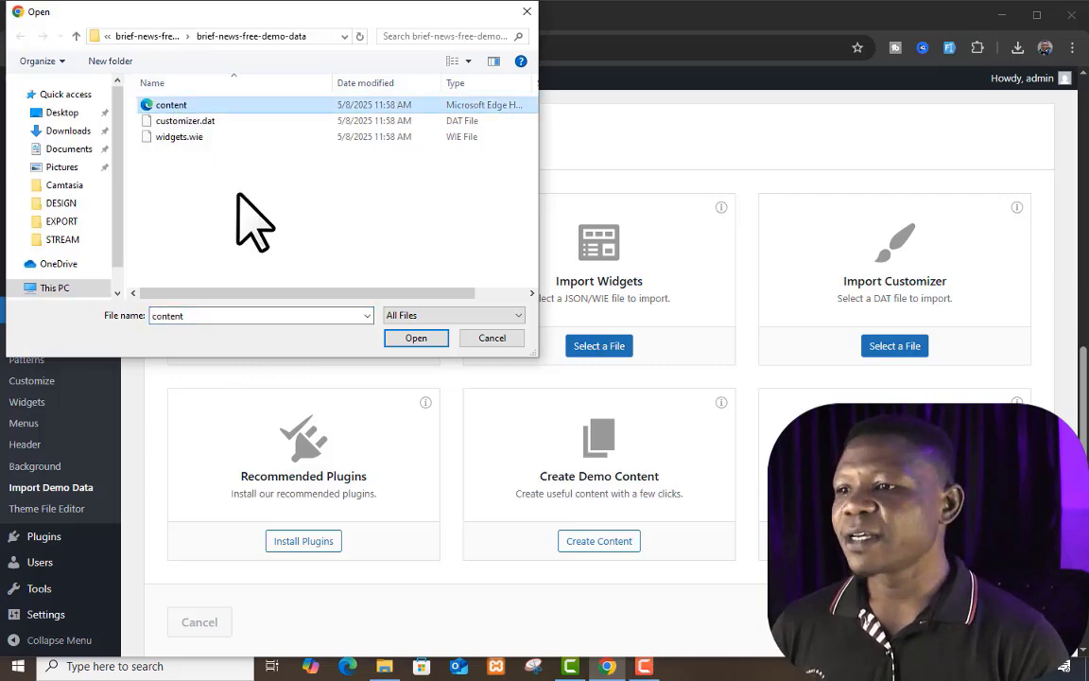
click(424, 339)
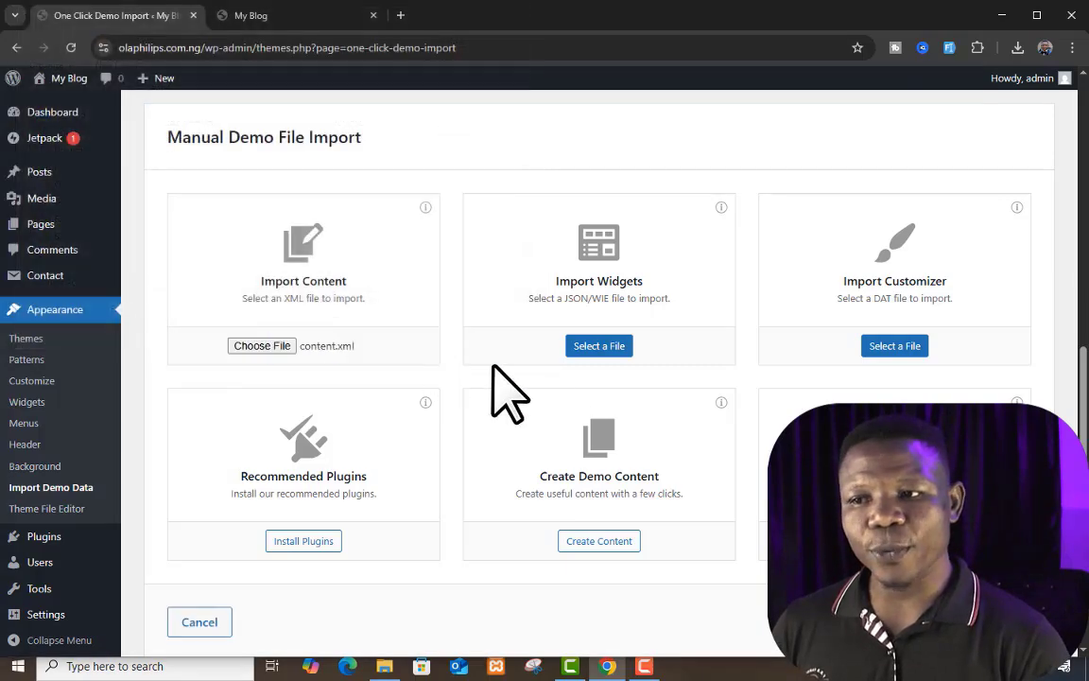
Step: Choose widgets.wie as the Import Widgets file and customizer.dat as the Import Customizer file
click(606, 348)
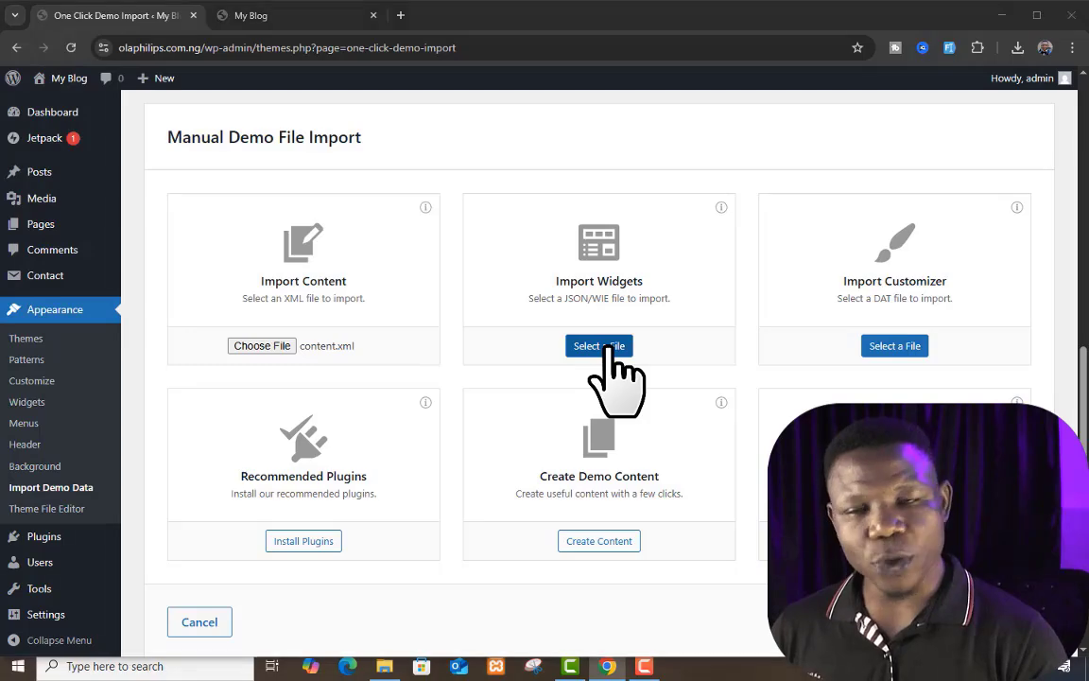
click(210, 137)
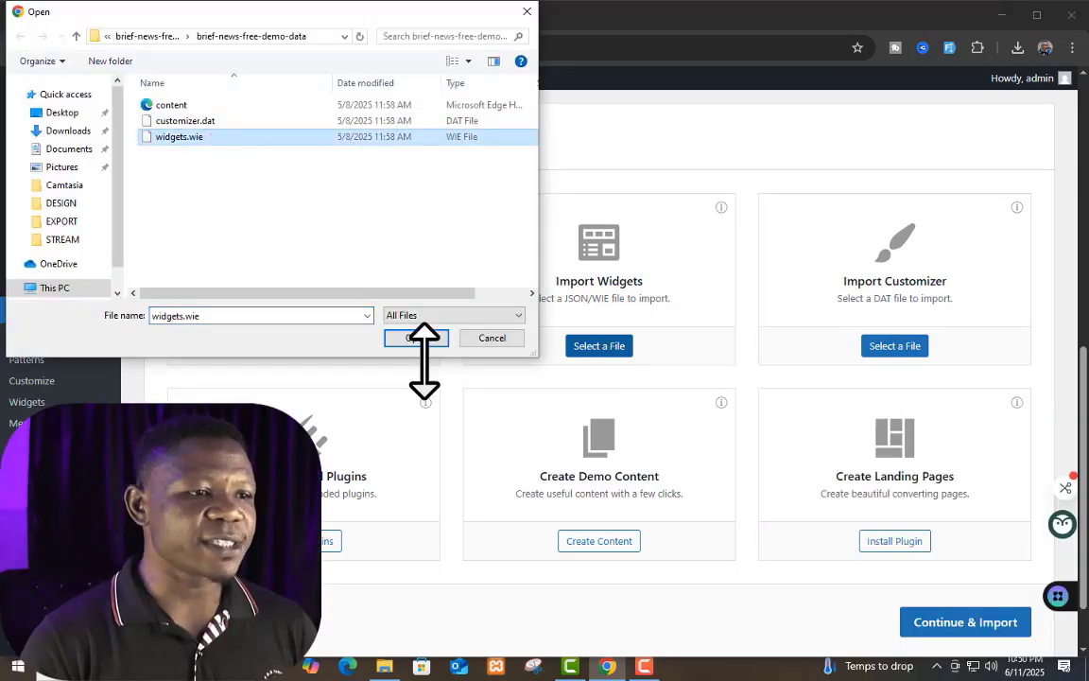
click(435, 342)
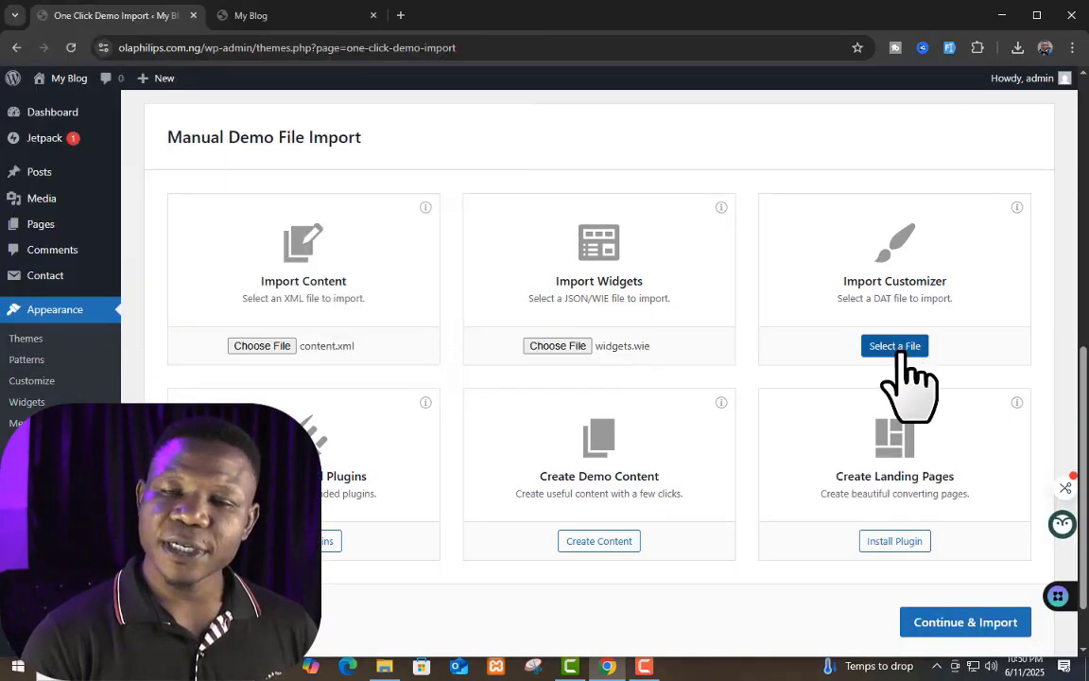
click(900, 350)
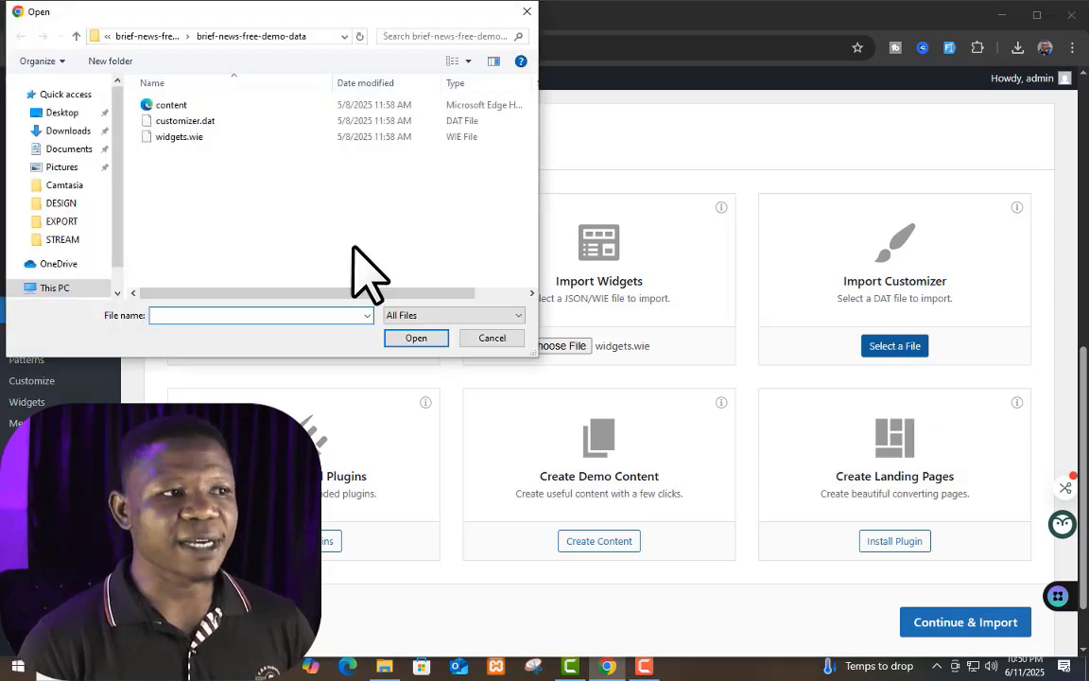
click(219, 122)
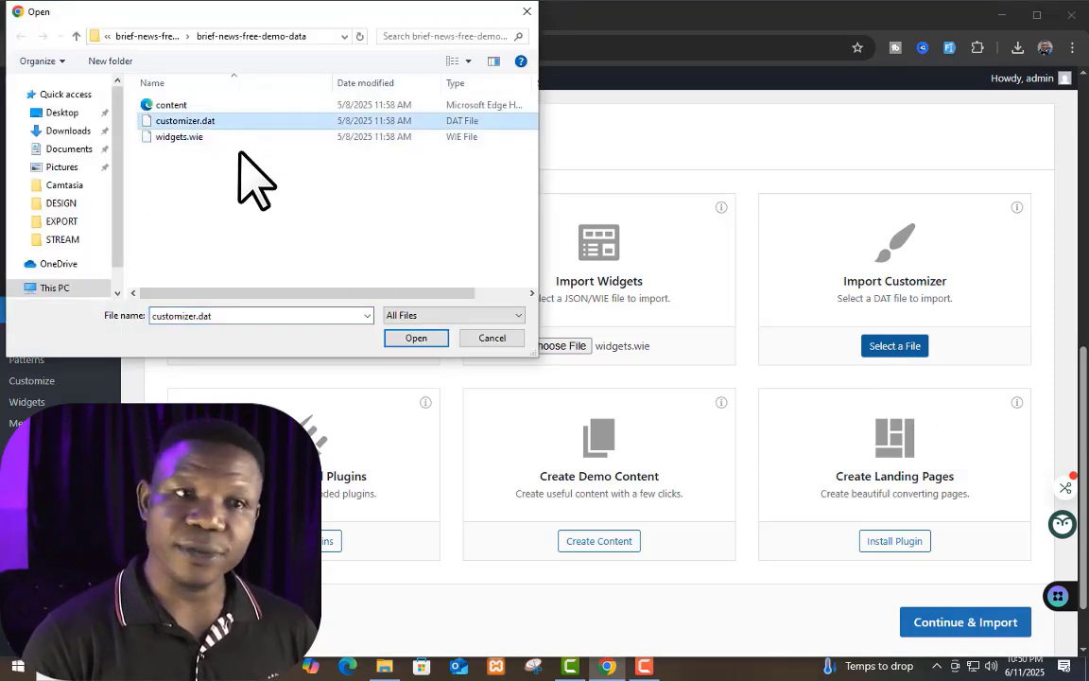
click(427, 340)
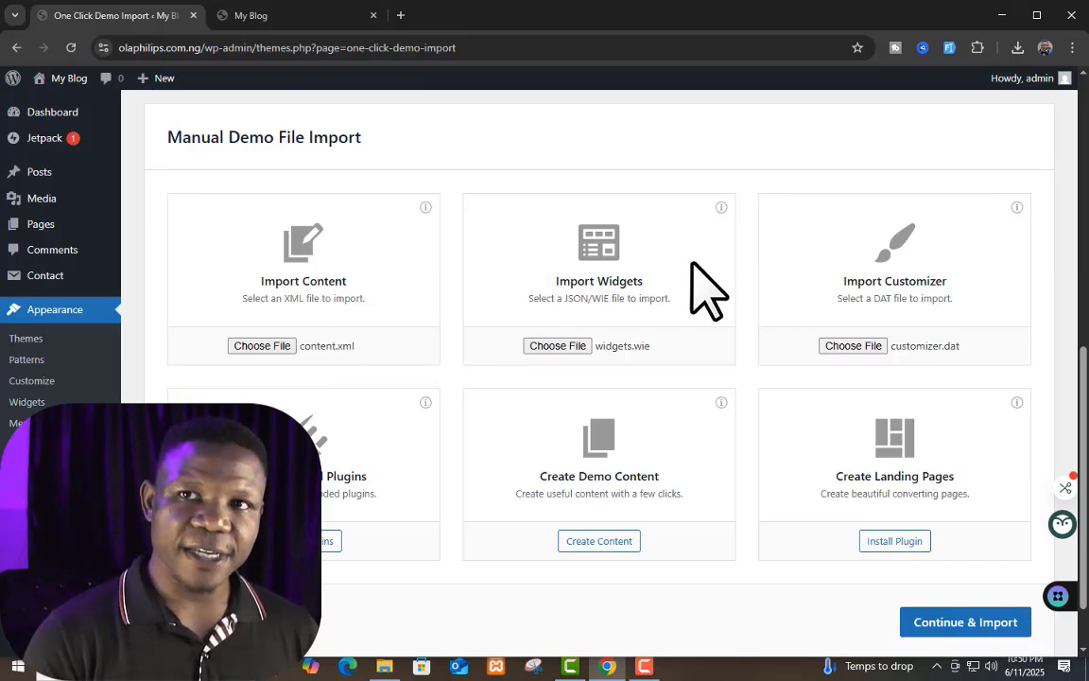
Step: Run the import of the selected demo files and return to the live blog's front page
scroll(799, 339, down, 1)
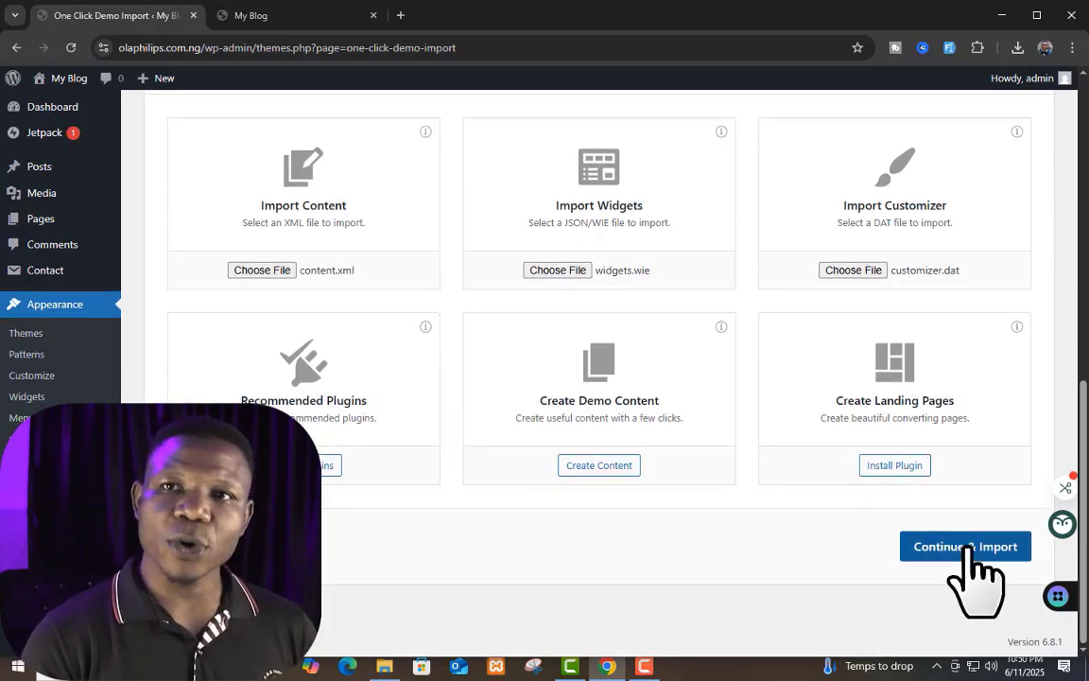
click(971, 549)
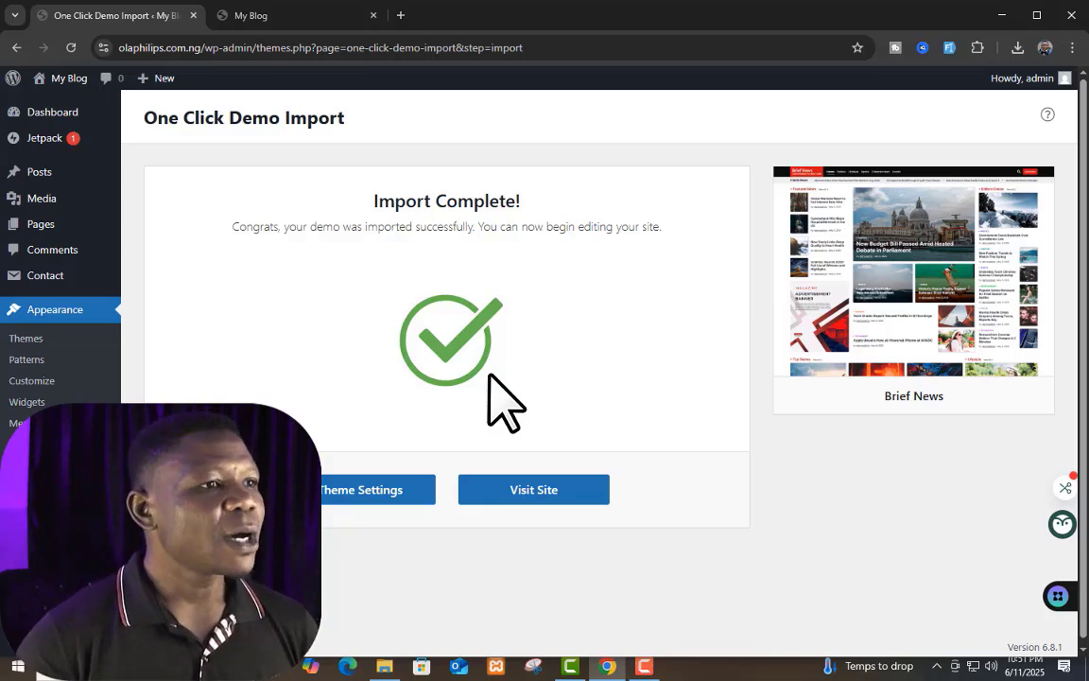
click(291, 17)
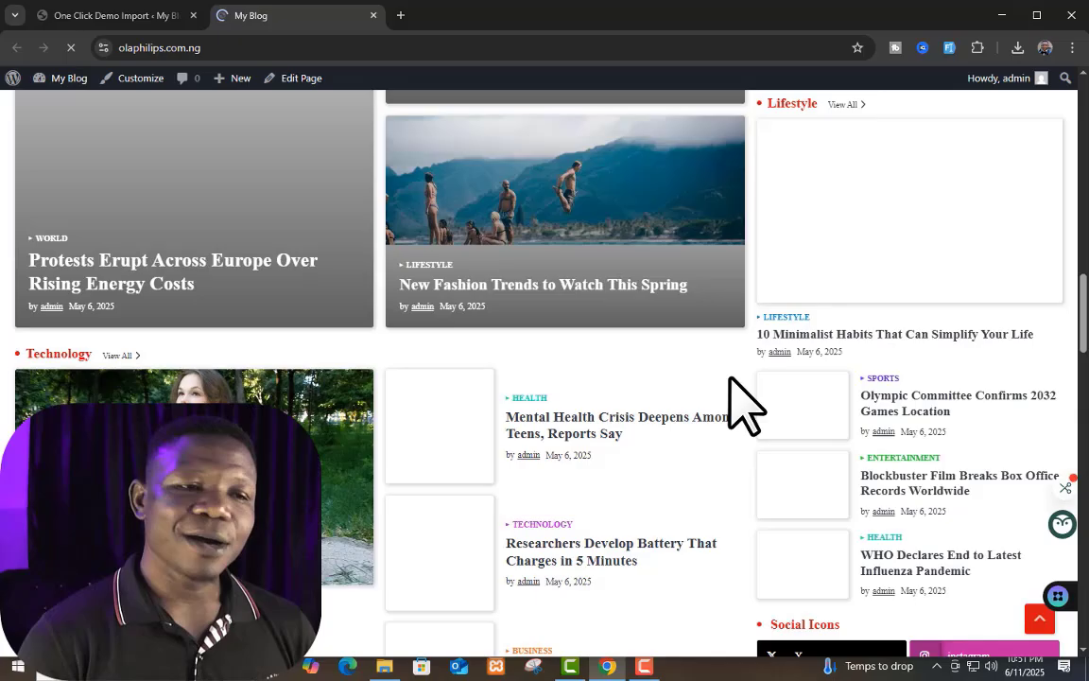
Step: Check the blog's front page for the imported demo menu, headline stories, Top Stories and Lifestyle sections
scroll(730, 378, up, 12)
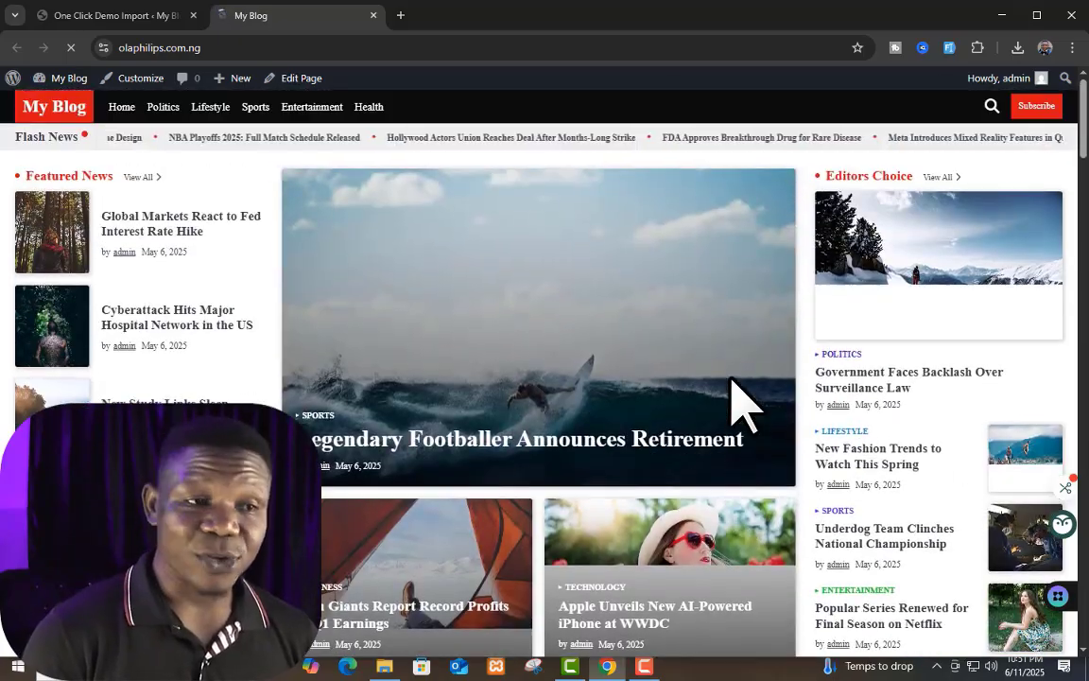
scroll(743, 402, down, 10)
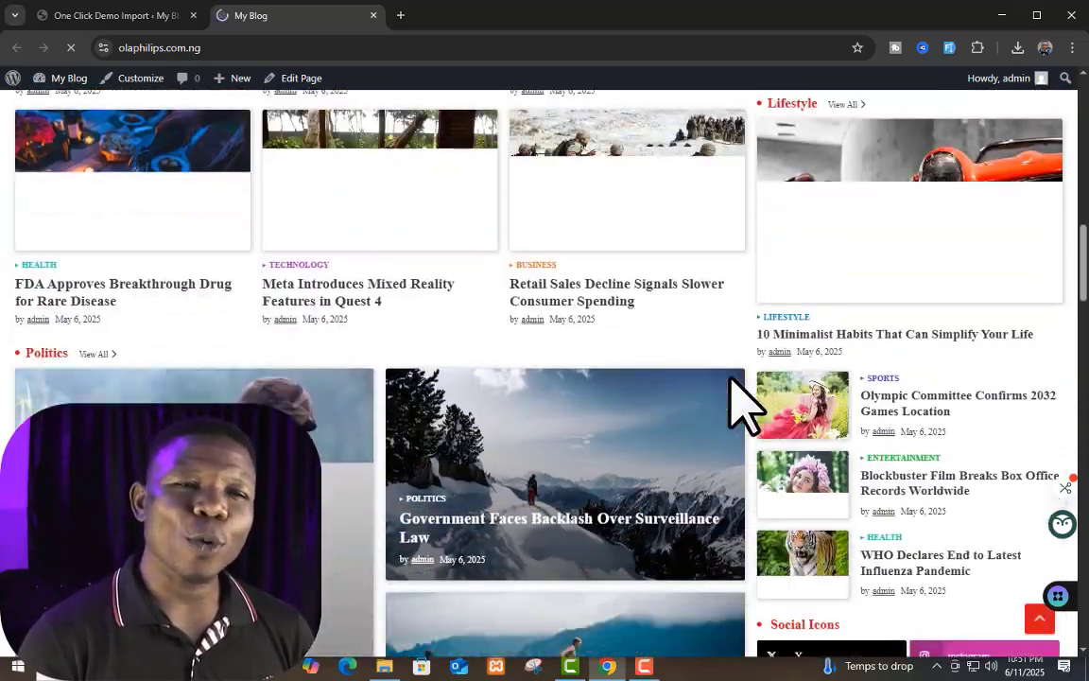
scroll(742, 402, up, 10)
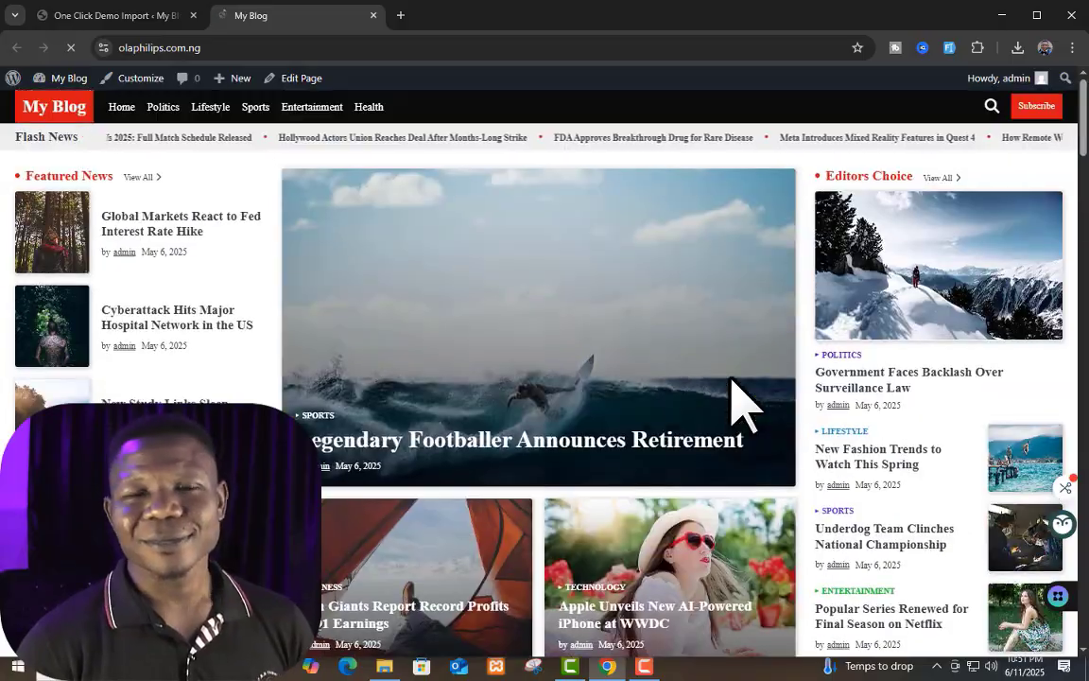
scroll(719, 402, down, 15)
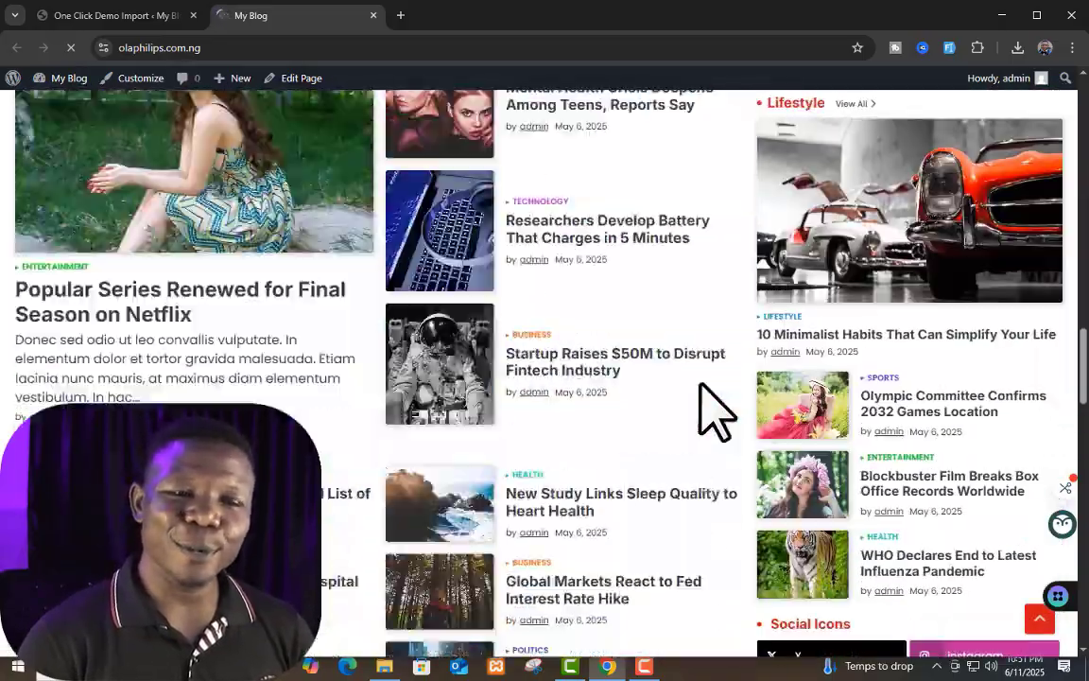
scroll(714, 412, down, 3)
scroll(714, 411, up, 10)
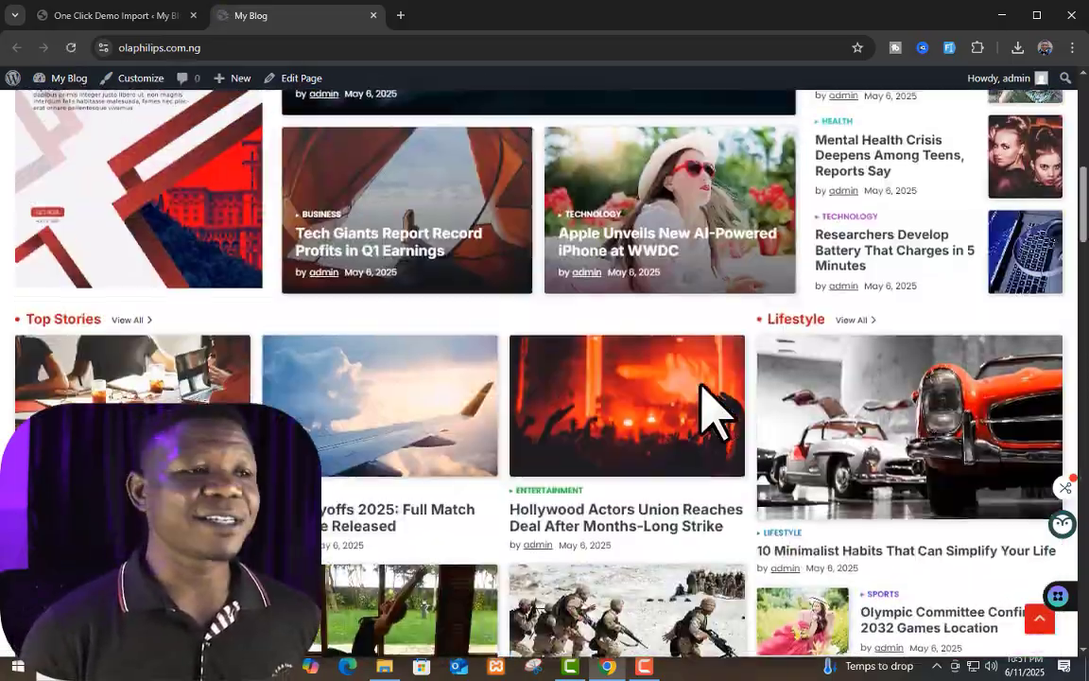
scroll(714, 412, up, 5)
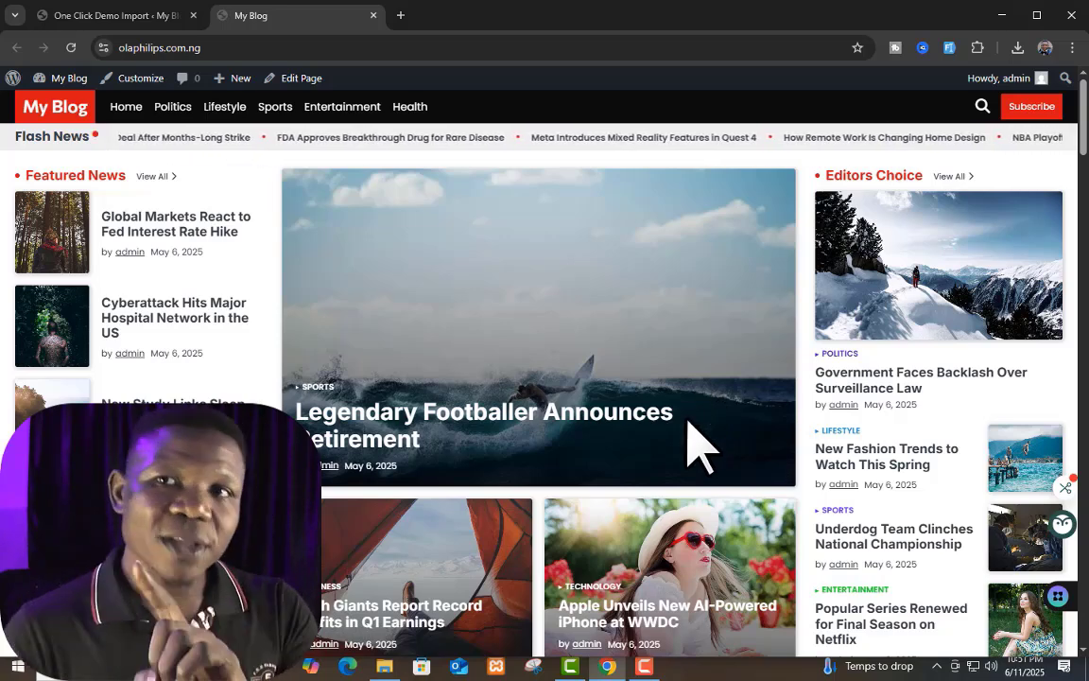
scroll(662, 416, down, 3)
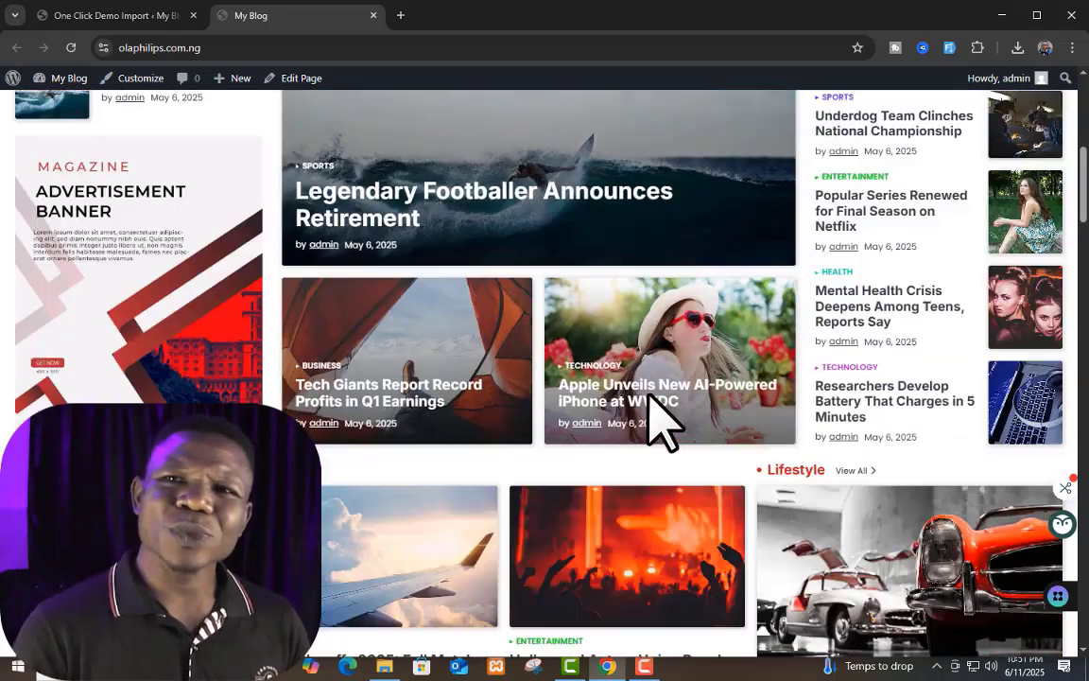
scroll(653, 416, down, 3)
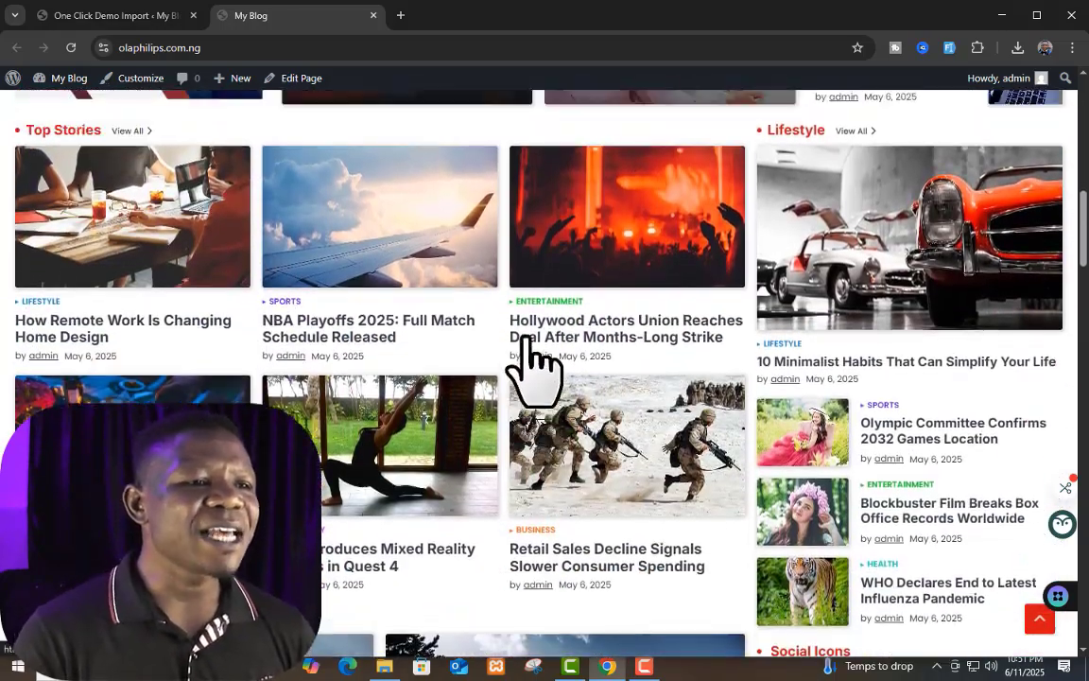
scroll(532, 369, down, 2)
scroll(533, 368, up, 10)
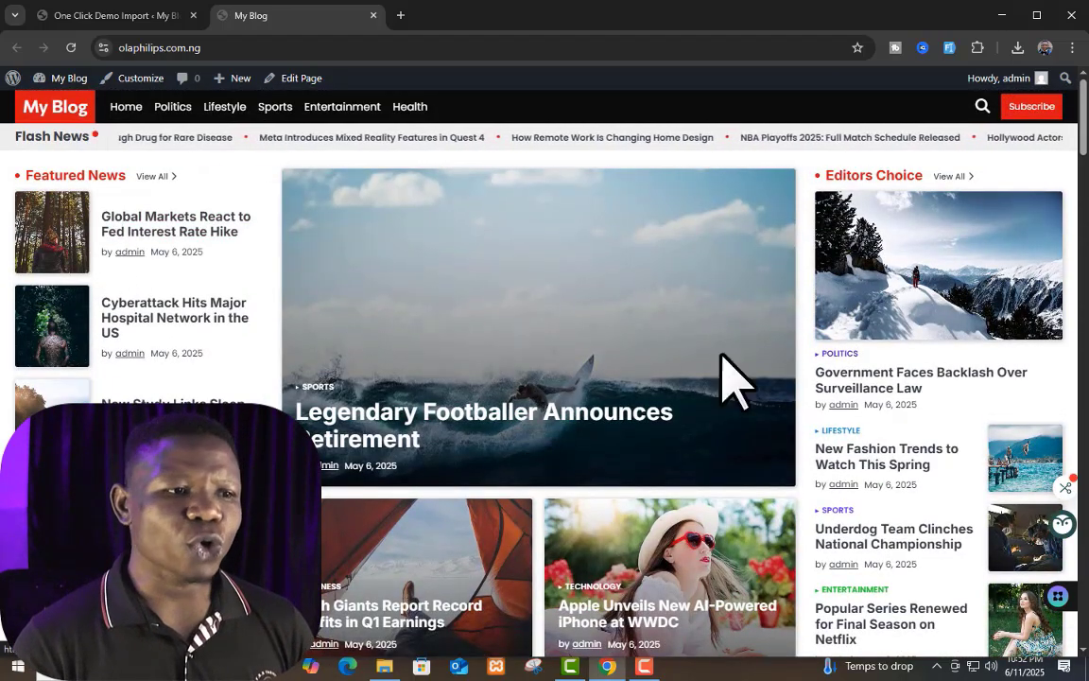
Step: Examine the whole front page layout from Top Stories through Technology, Health, Entertainment and Sports to the footer
scroll(614, 184, down, 1)
scroll(624, 435, down, 4)
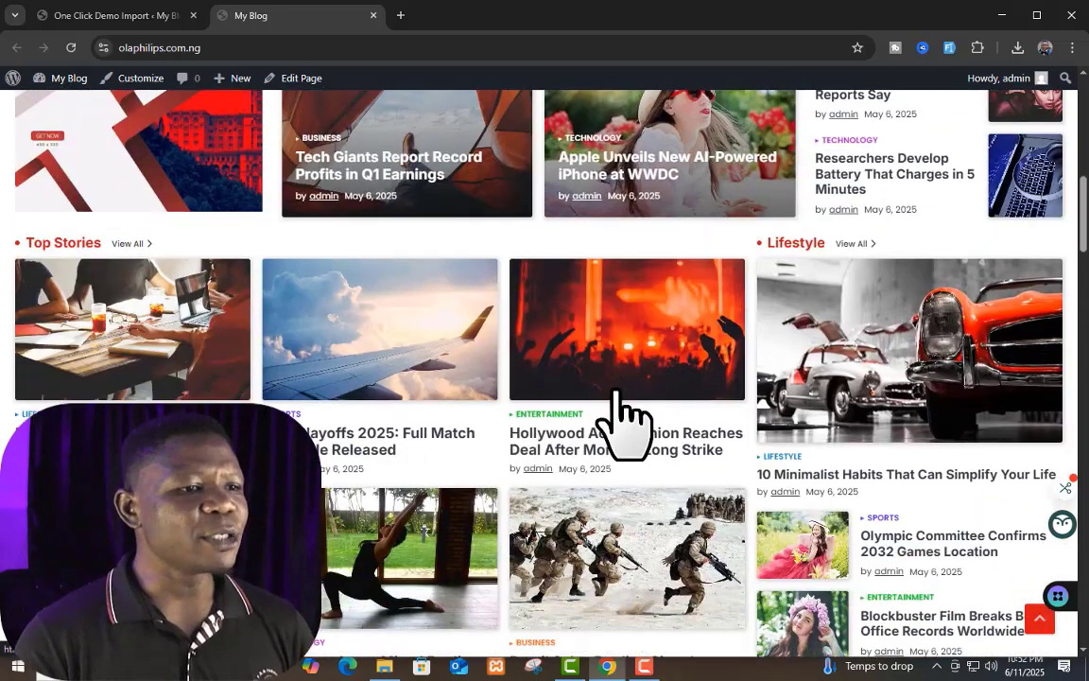
scroll(378, 250, up, 1)
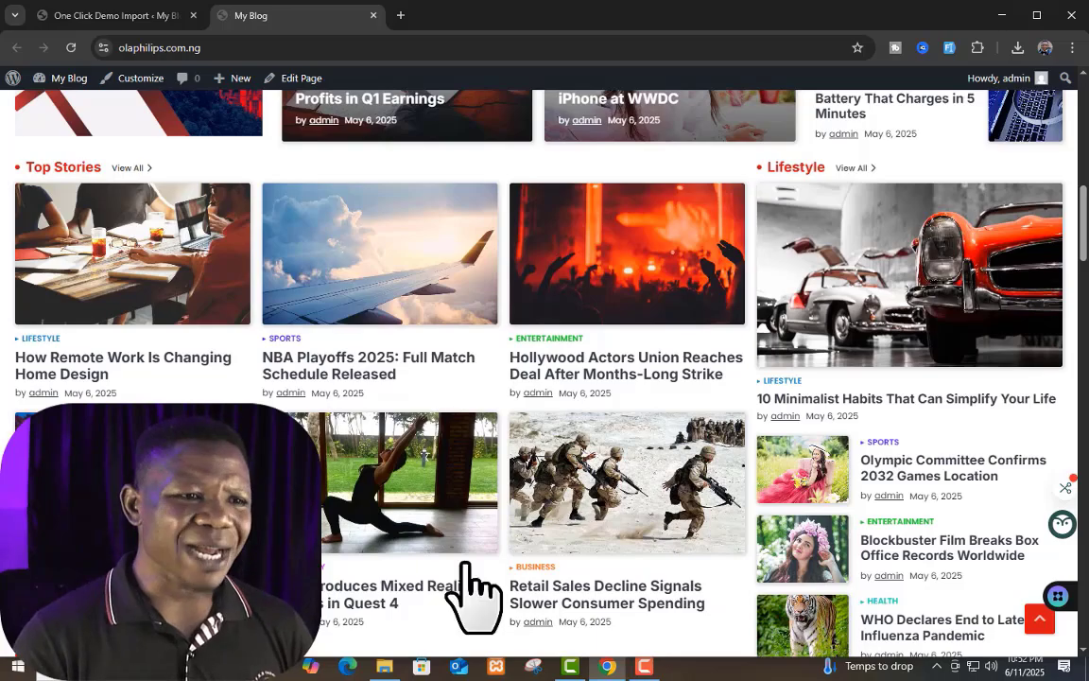
scroll(689, 493, down, 2)
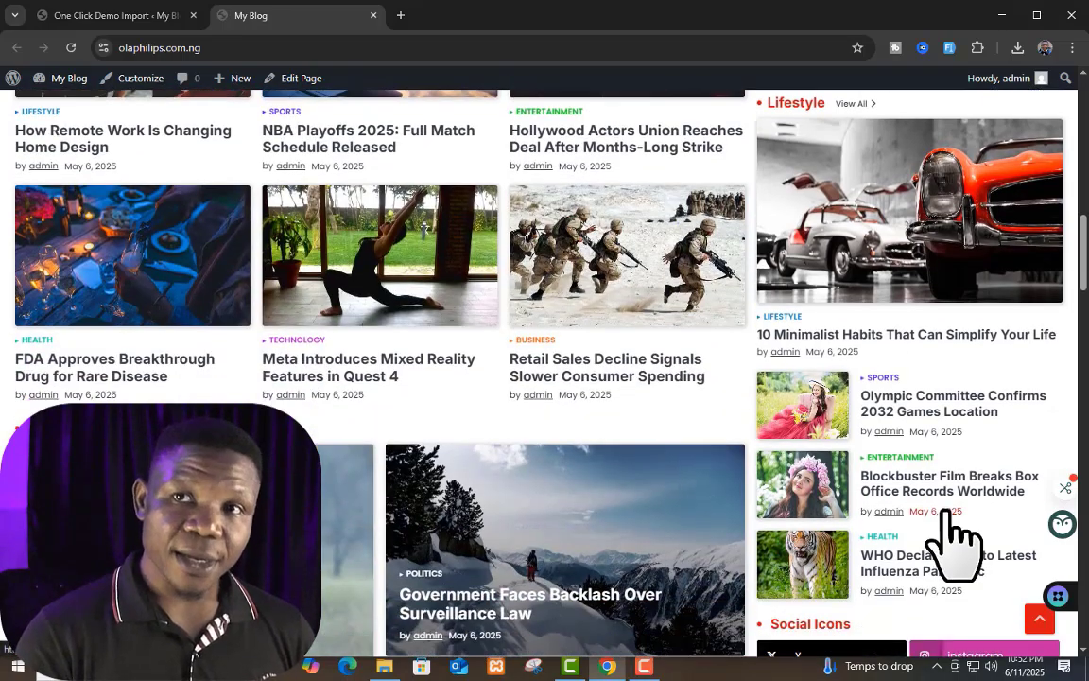
scroll(832, 482, down, 3)
scroll(707, 426, down, 3)
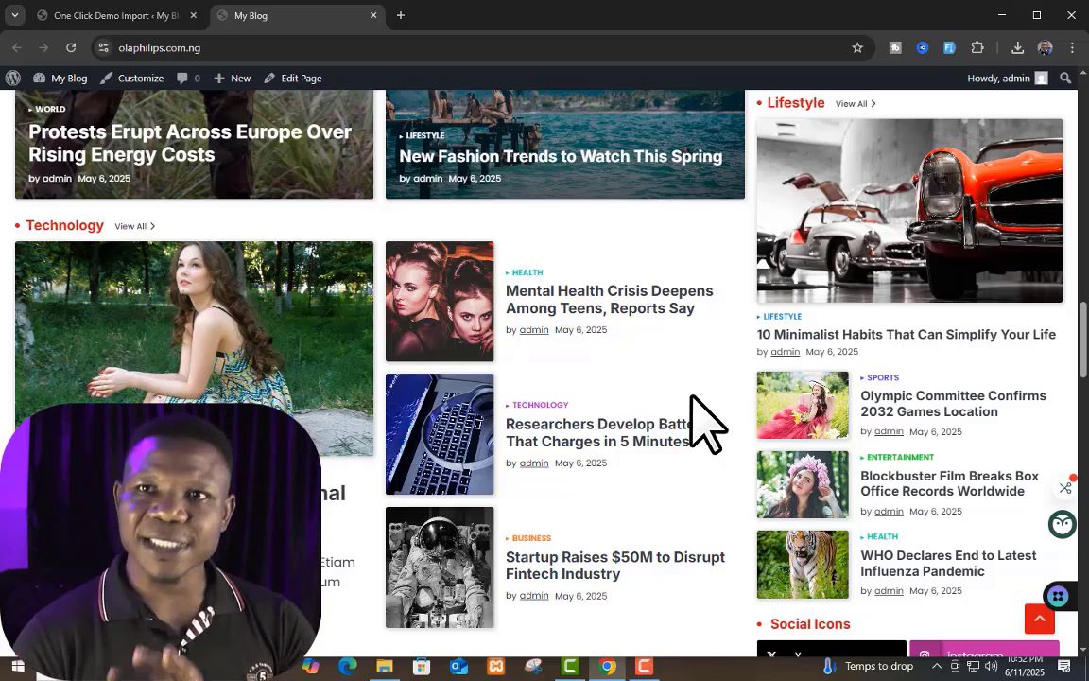
scroll(736, 416, down, 3)
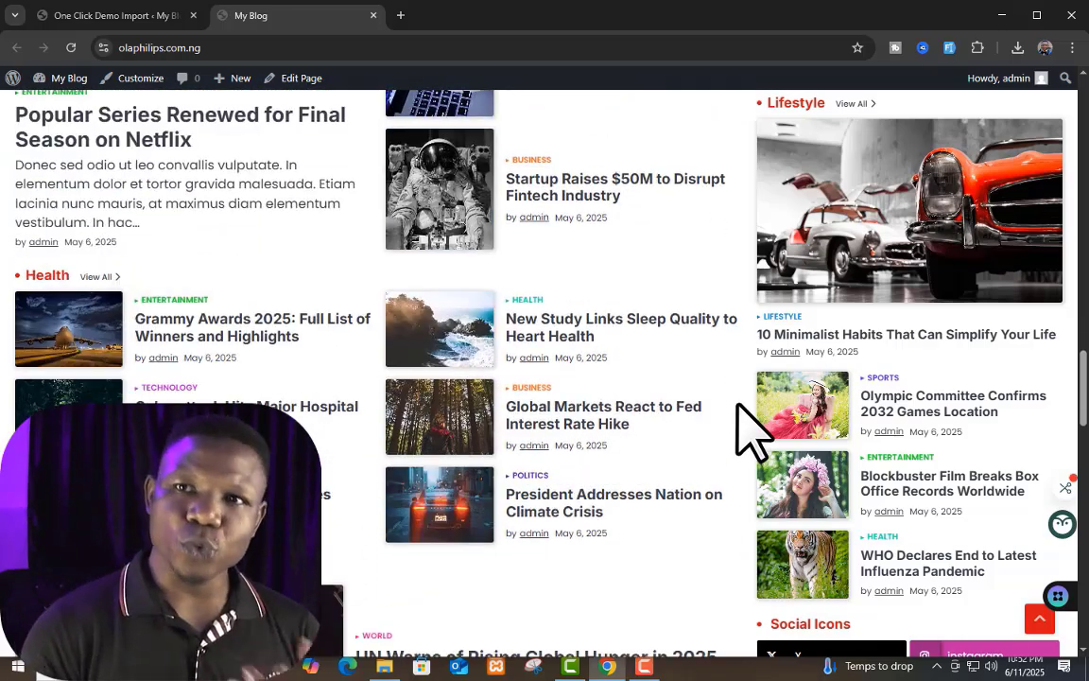
scroll(737, 416, down, 10)
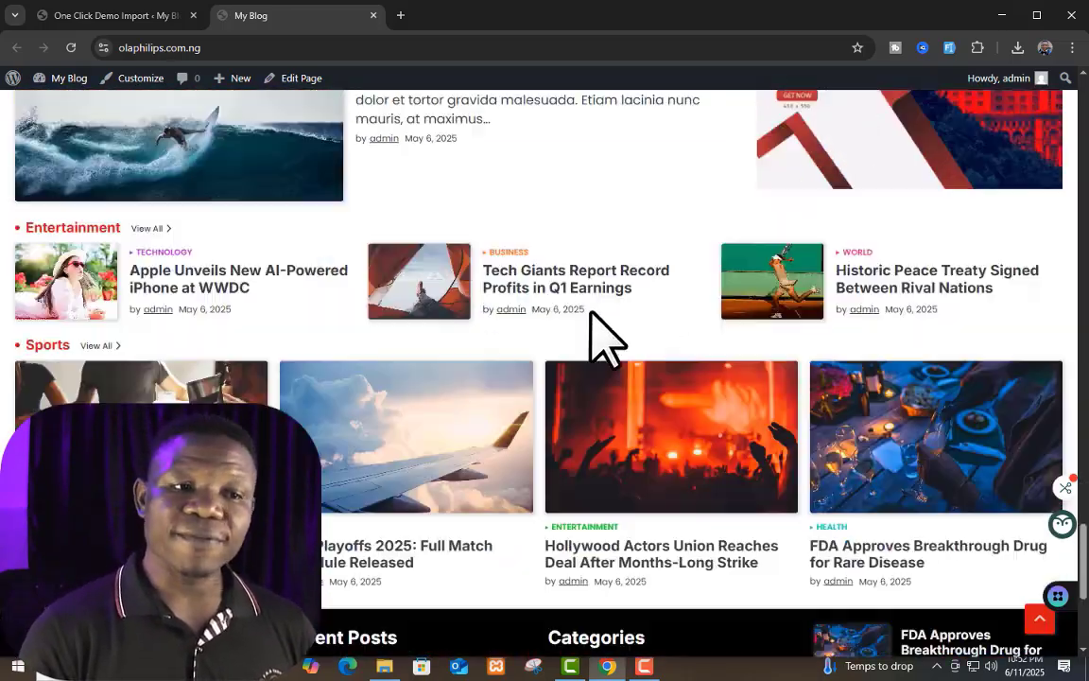
scroll(765, 348, down, 3)
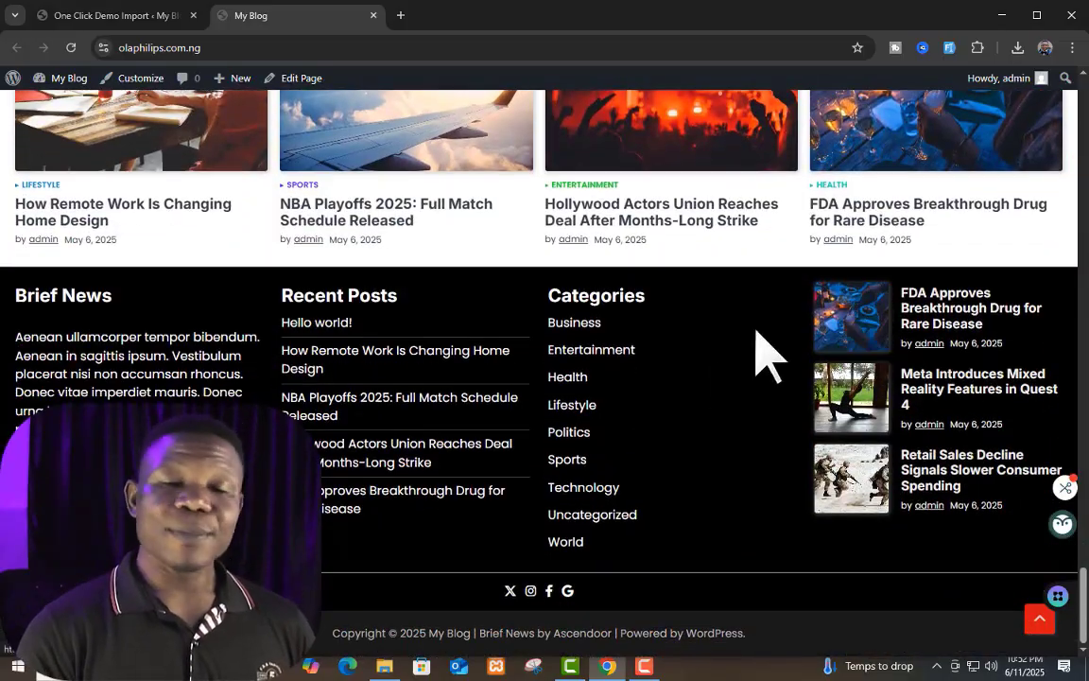
scroll(795, 413, up, 10)
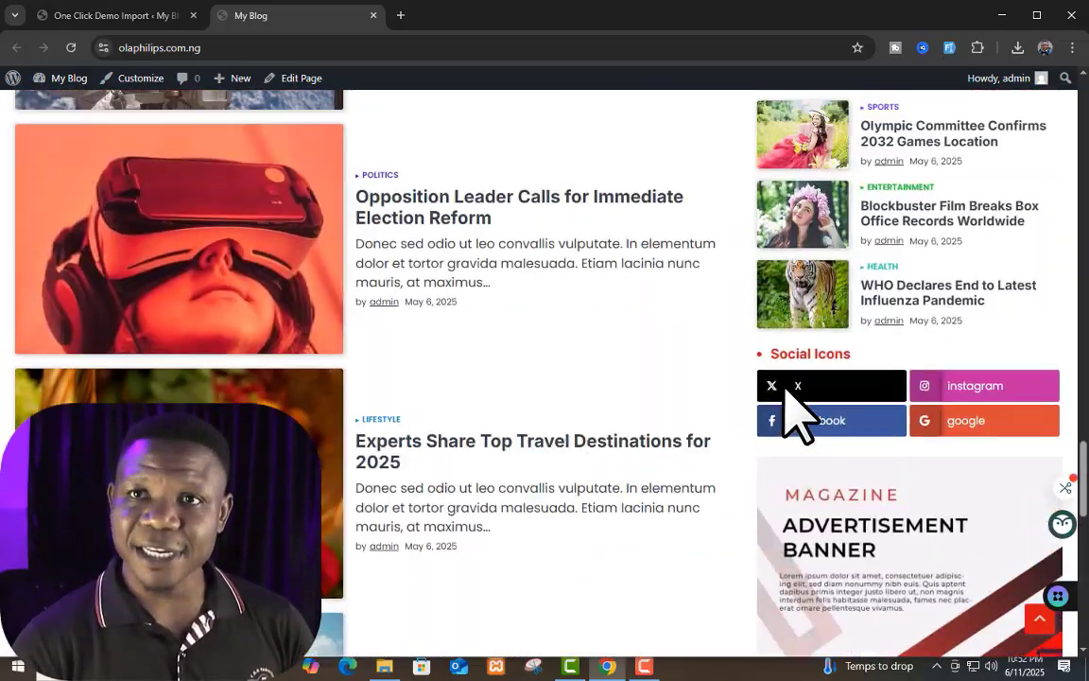
scroll(795, 413, up, 10)
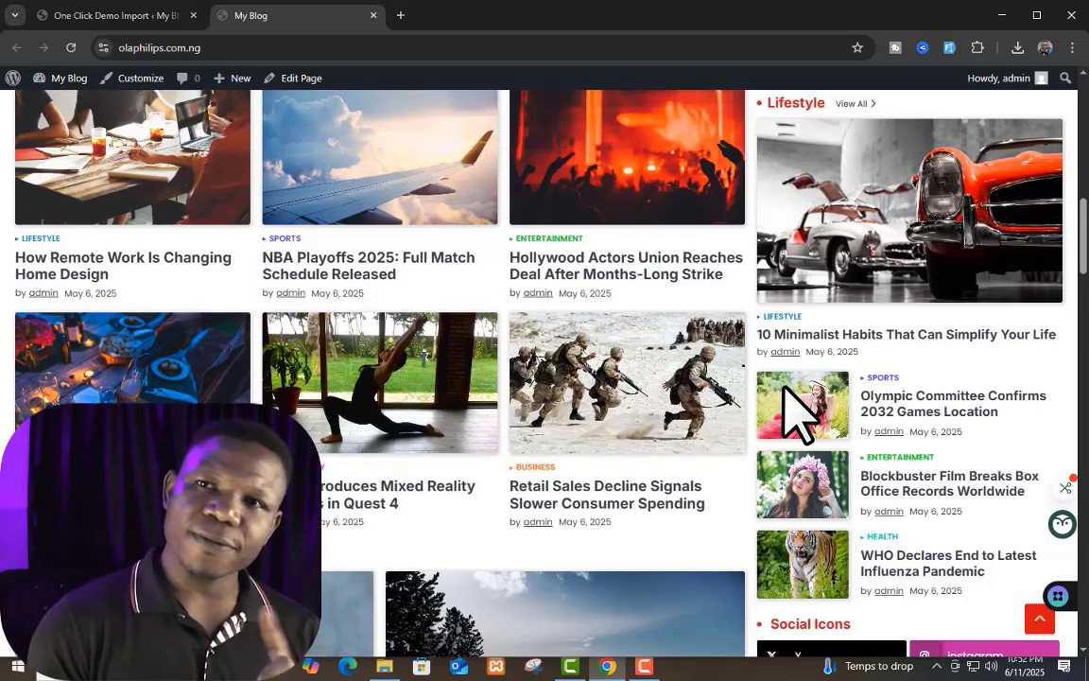
scroll(796, 413, up, 10)
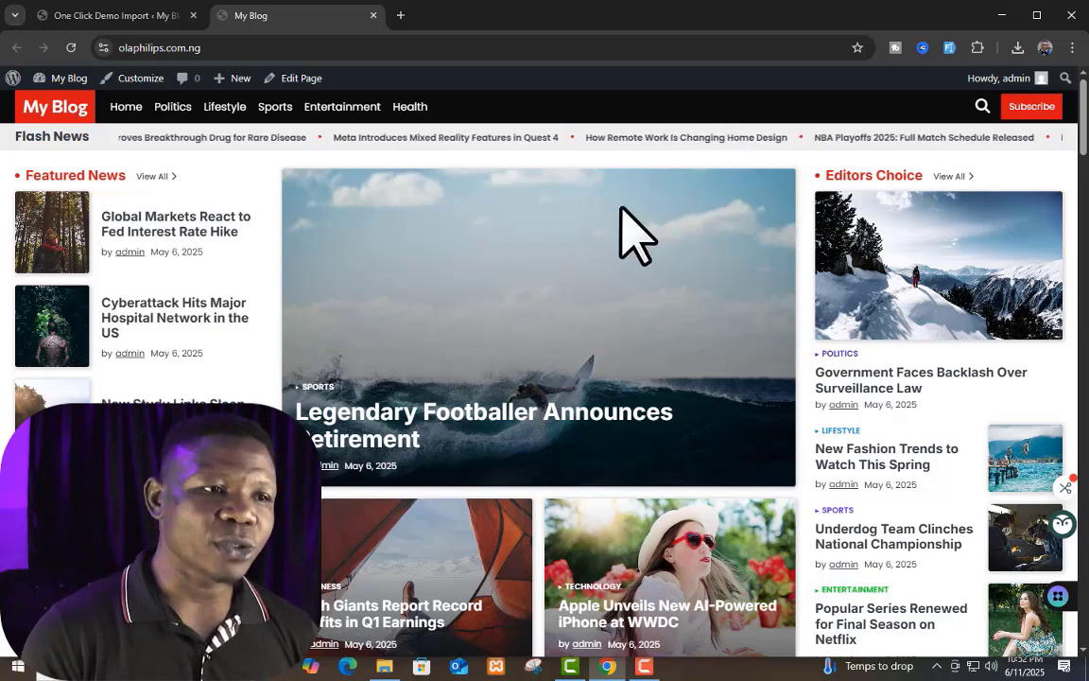
Step: Examine the Featured News, advertisement banner and Editors Choice blocks around the main headline story
scroll(417, 260, down, 1)
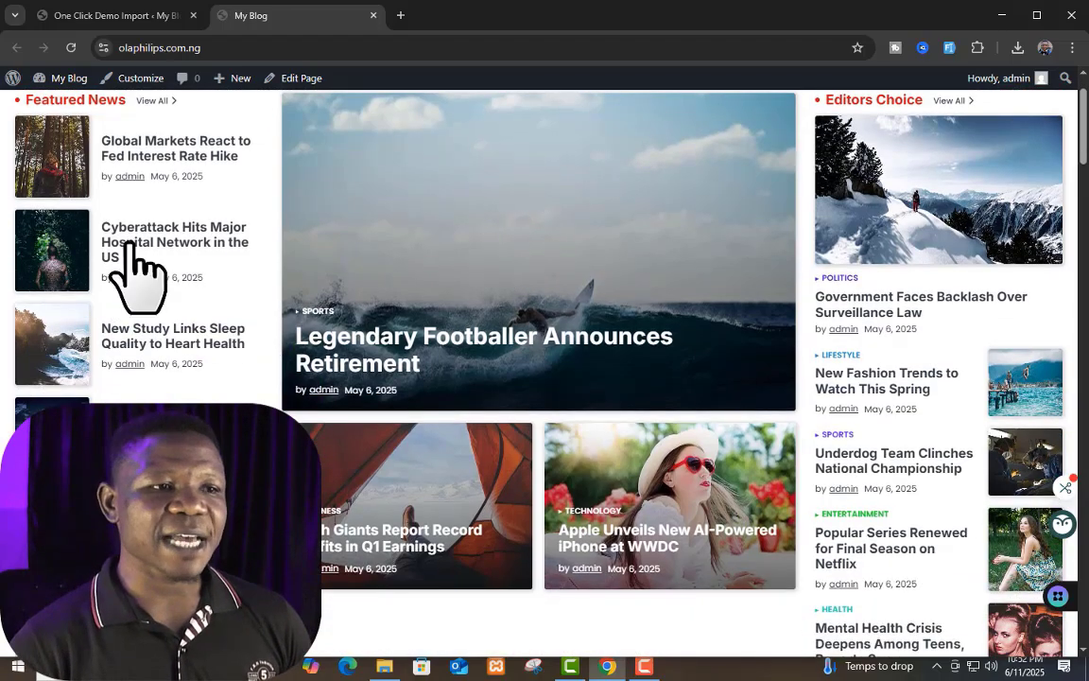
scroll(139, 274, down, 3)
scroll(1017, 378, down, 2)
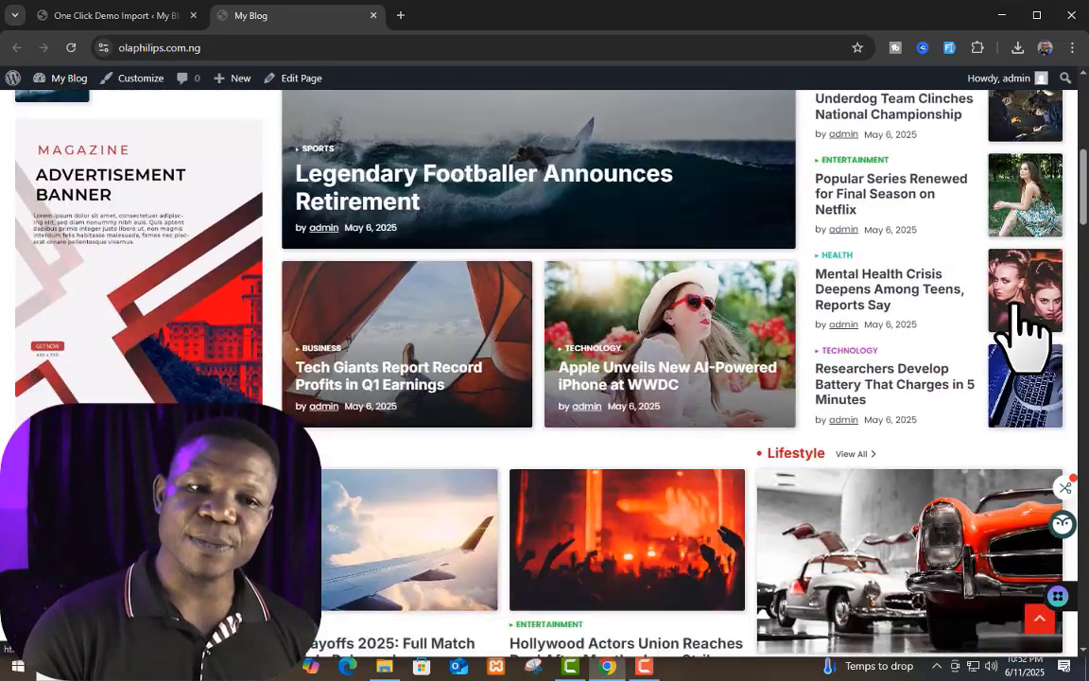
scroll(1031, 312, up, 5)
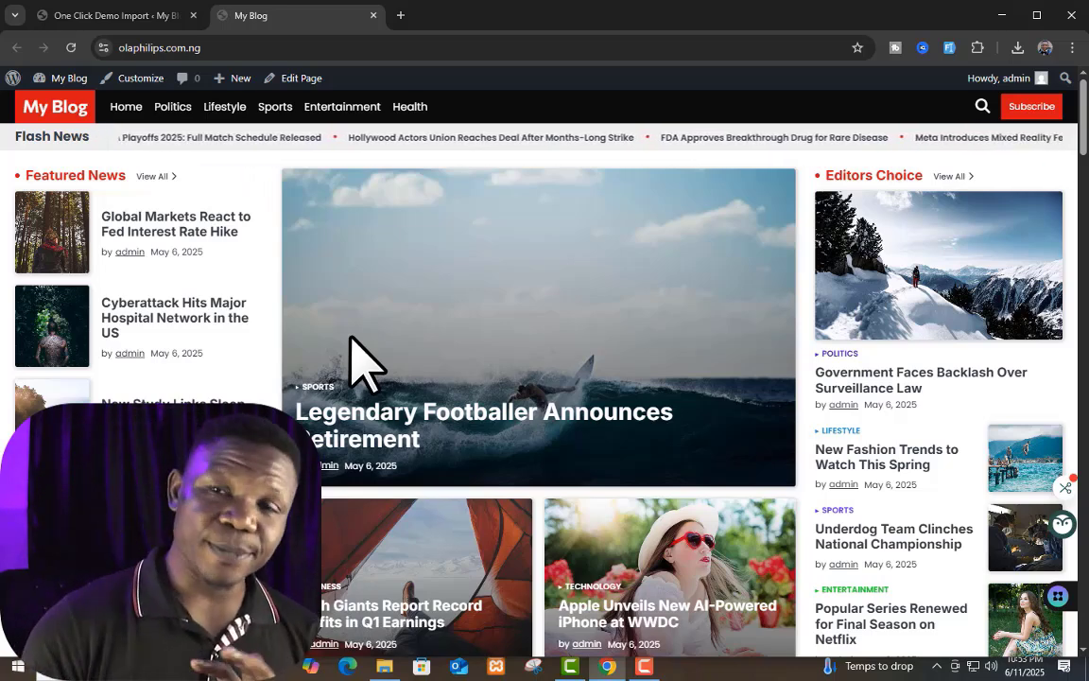
scroll(393, 369, down, 2)
scroll(394, 370, up, 2)
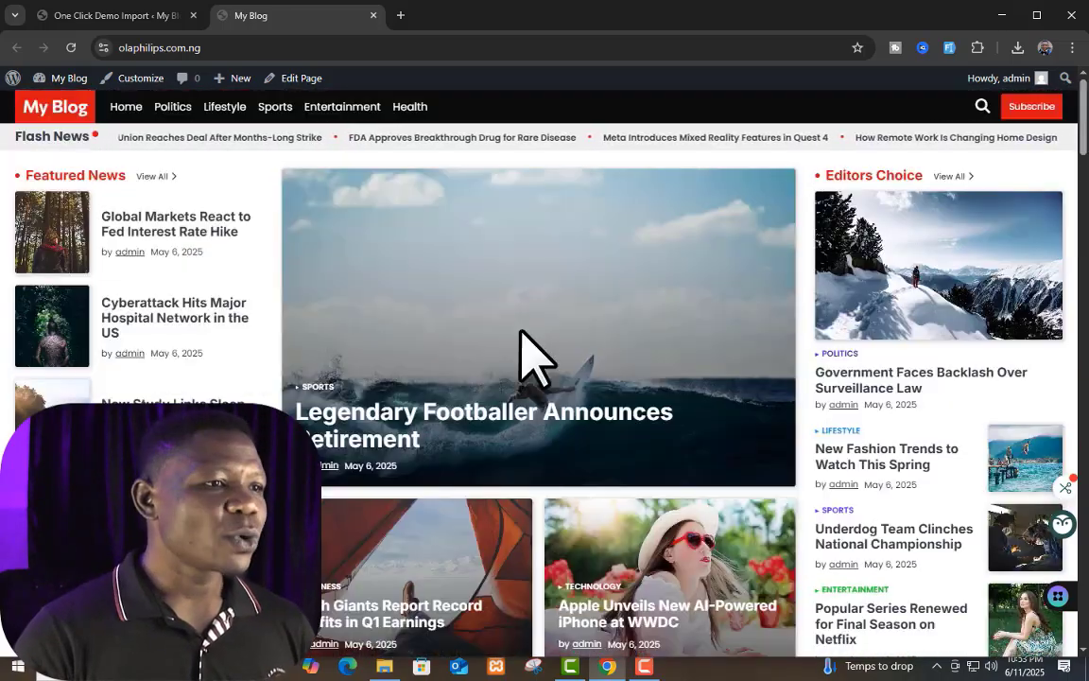
scroll(582, 236, down, 2)
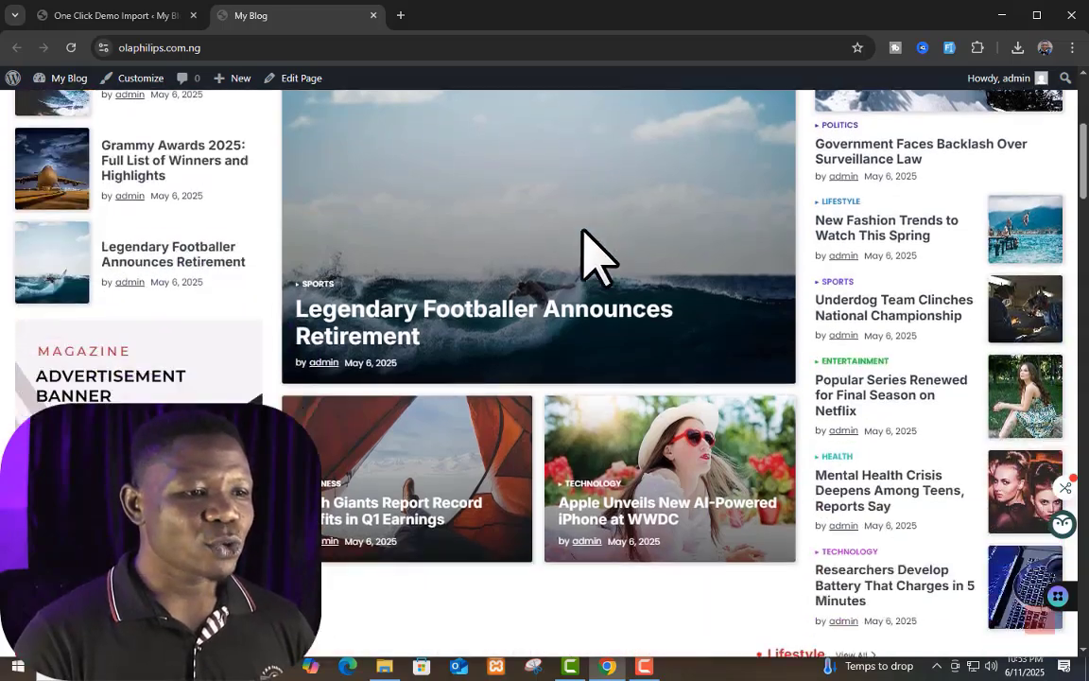
scroll(473, 529, down, 2)
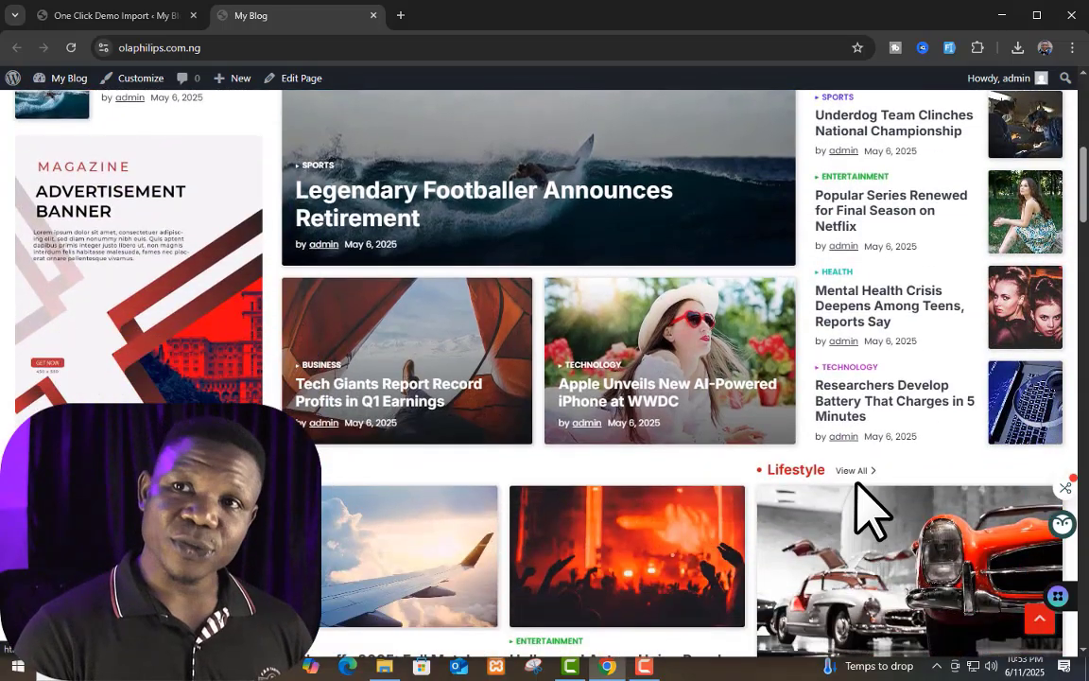
scroll(804, 482, up, 4)
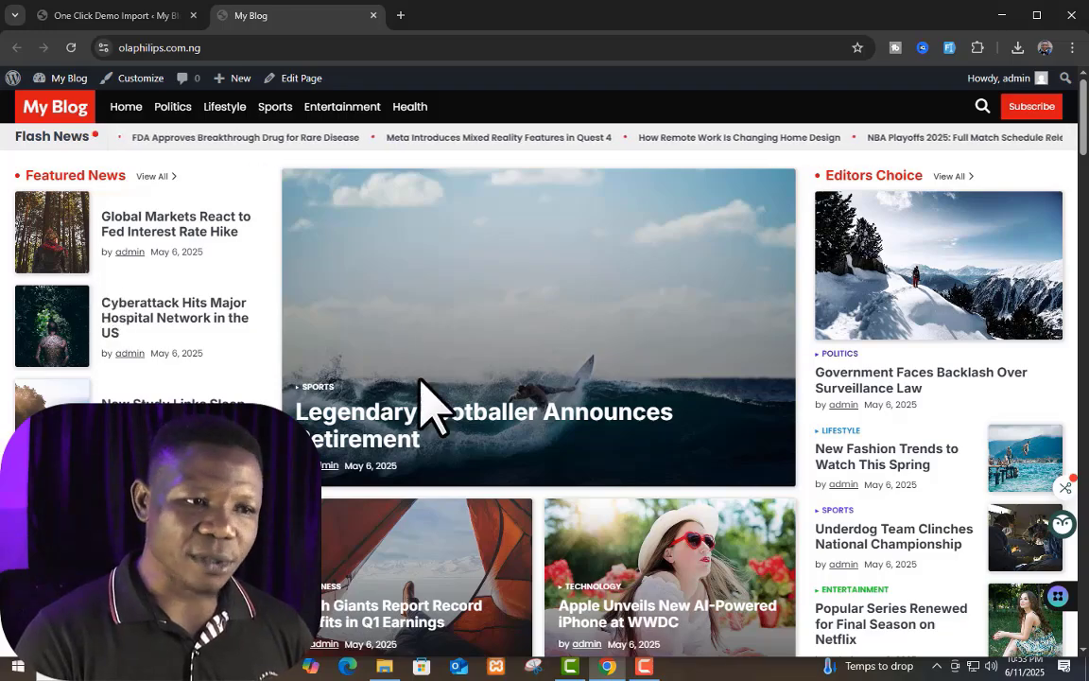
Step: Review the front page from the Top Stories and Lifestyle sections to the footer, and return to the dashboard's One Click Demo Import page
scroll(651, 450, down, 6)
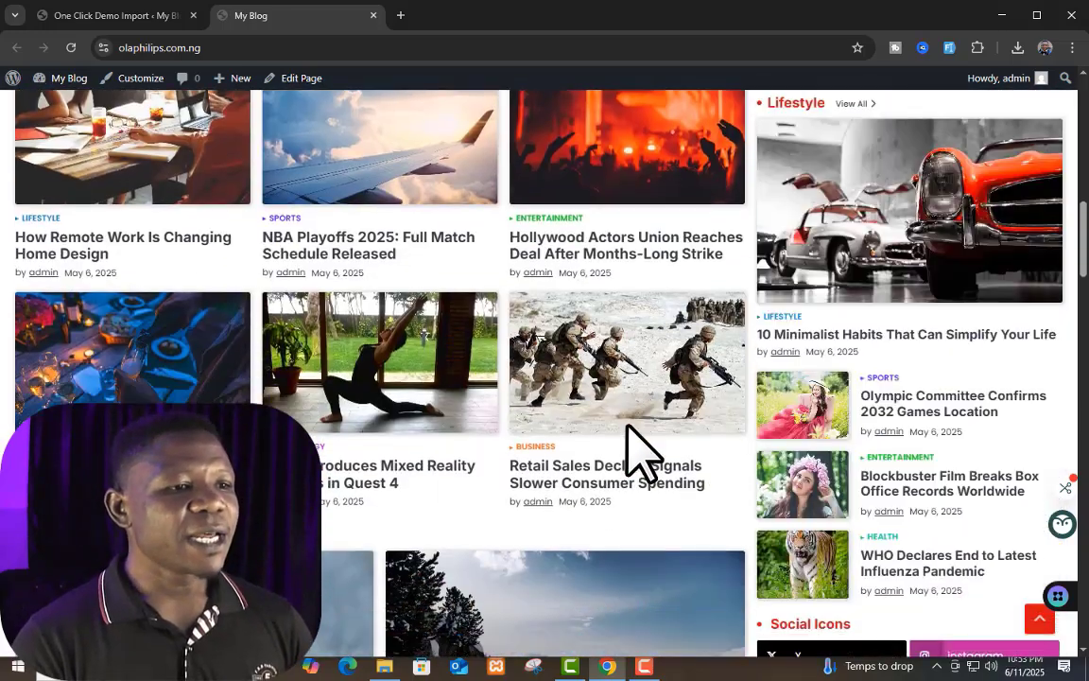
scroll(365, 287, up, 2)
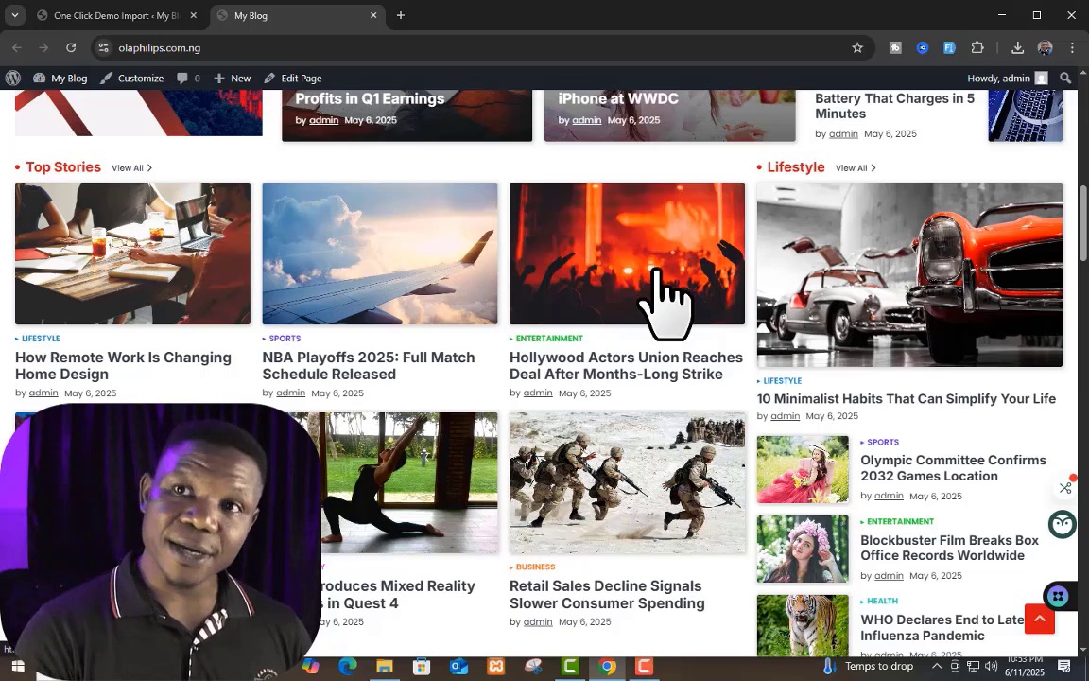
scroll(535, 416, down, 2)
scroll(378, 260, up, 3)
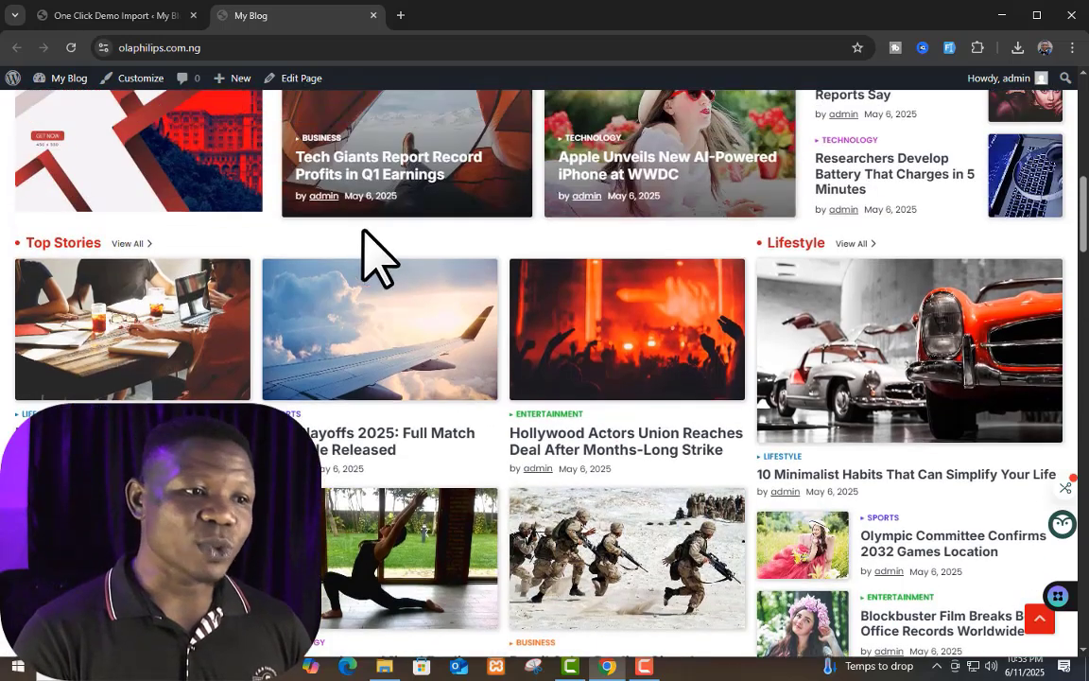
scroll(785, 312, down, 2)
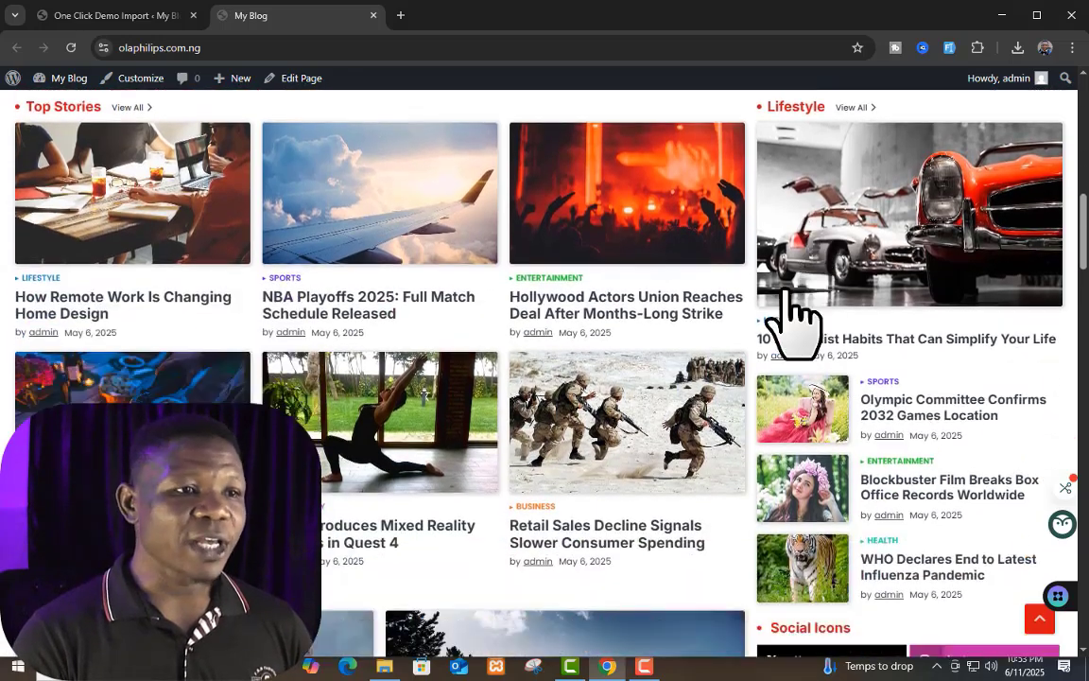
scroll(791, 303, down, 5)
scroll(790, 294, up, 8)
scroll(791, 293, down, 8)
scroll(718, 284, up, 8)
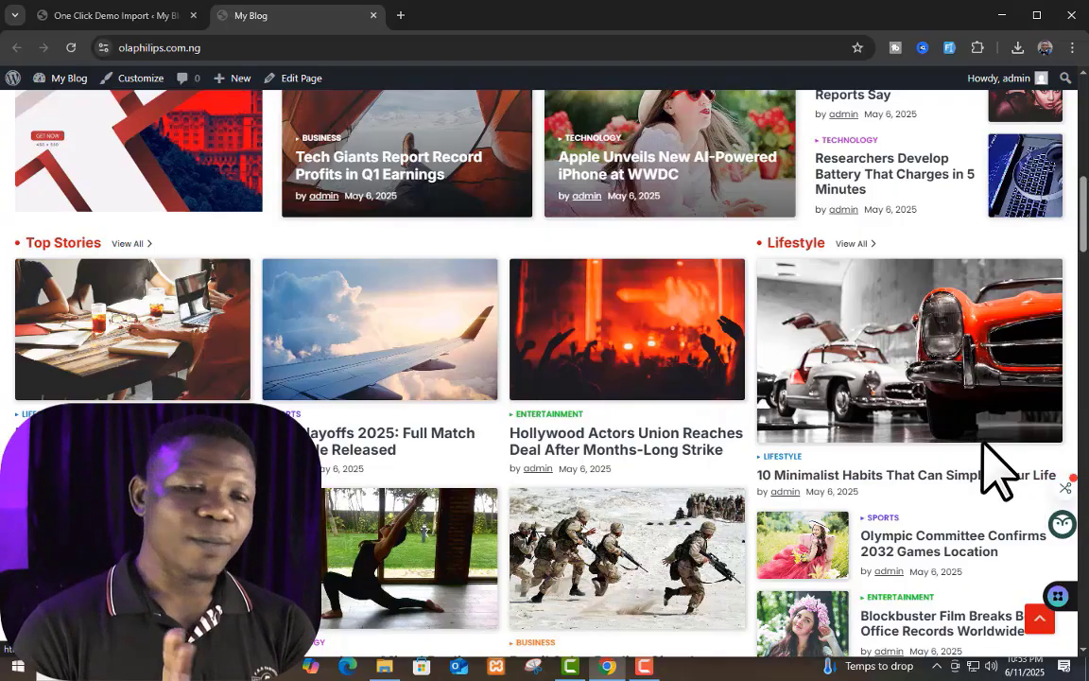
scroll(998, 471, down, 15)
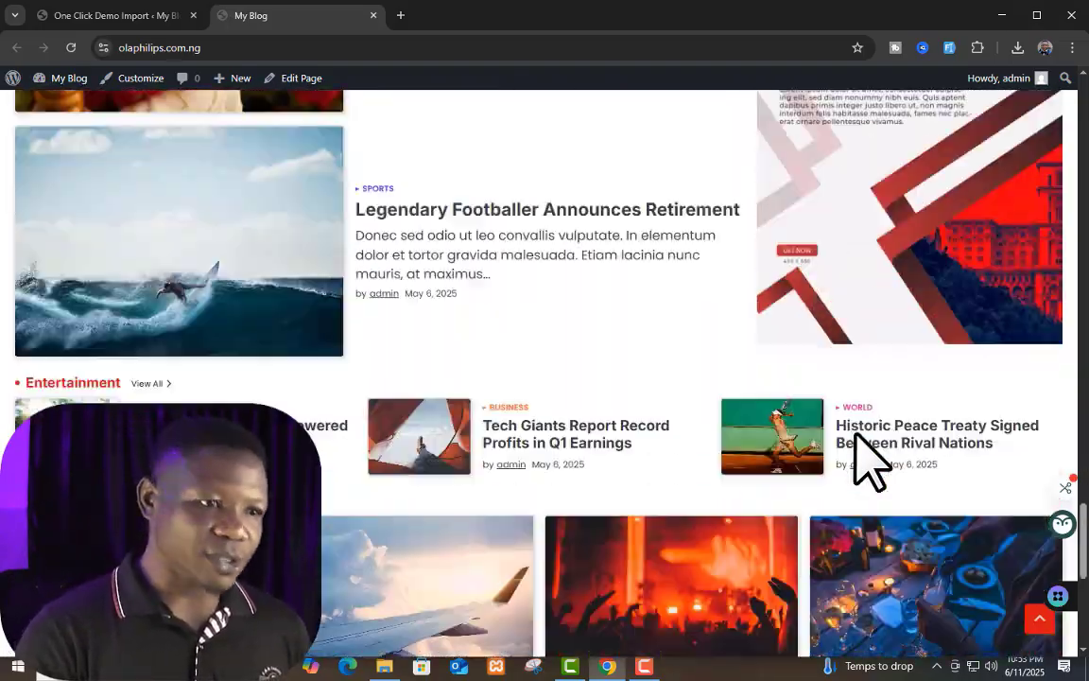
scroll(856, 444, down, 6)
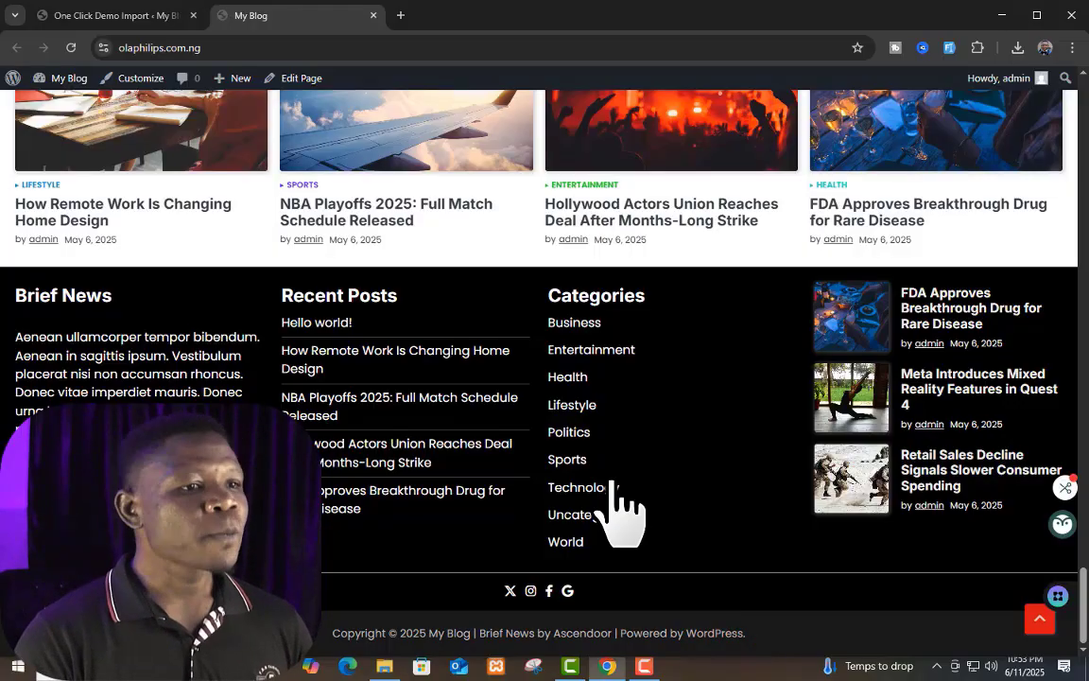
scroll(617, 510, up, 15)
scroll(616, 510, up, 8)
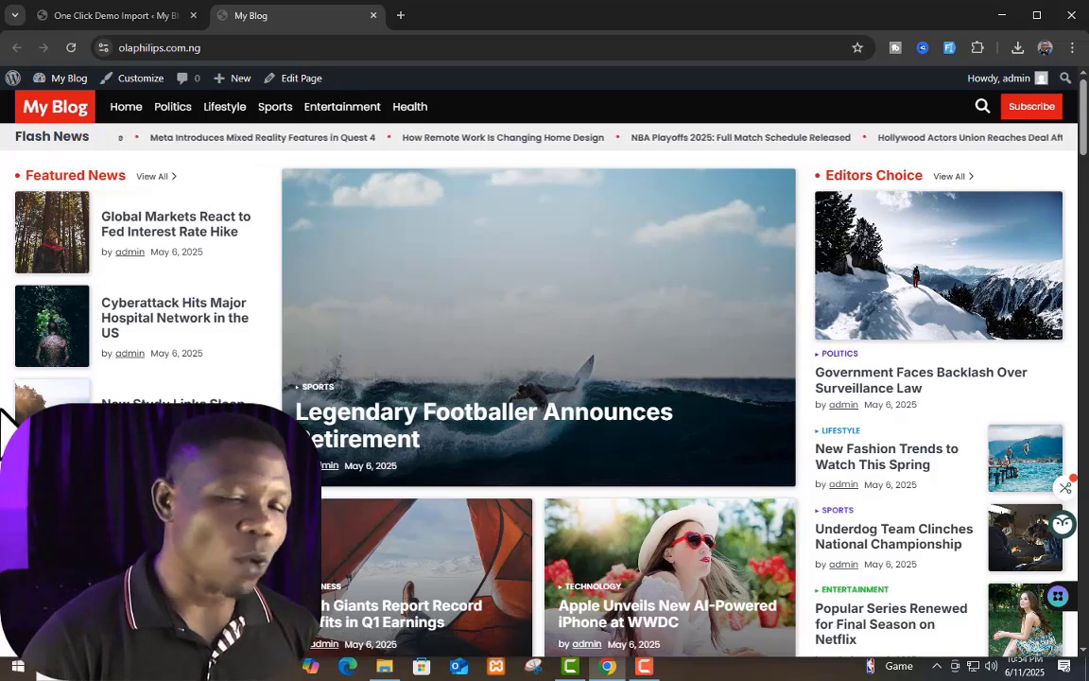
click(85, 17)
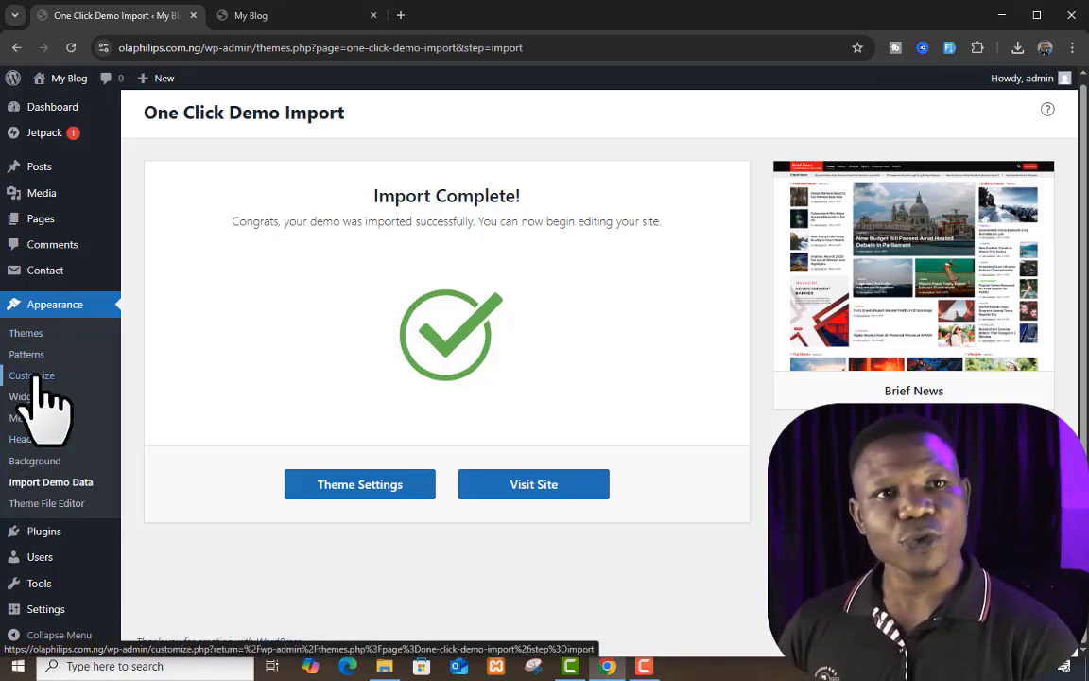
Step: Open the theme Customizer in a separate browser tab and look over its preview of the blog's front page
right_click(36, 378)
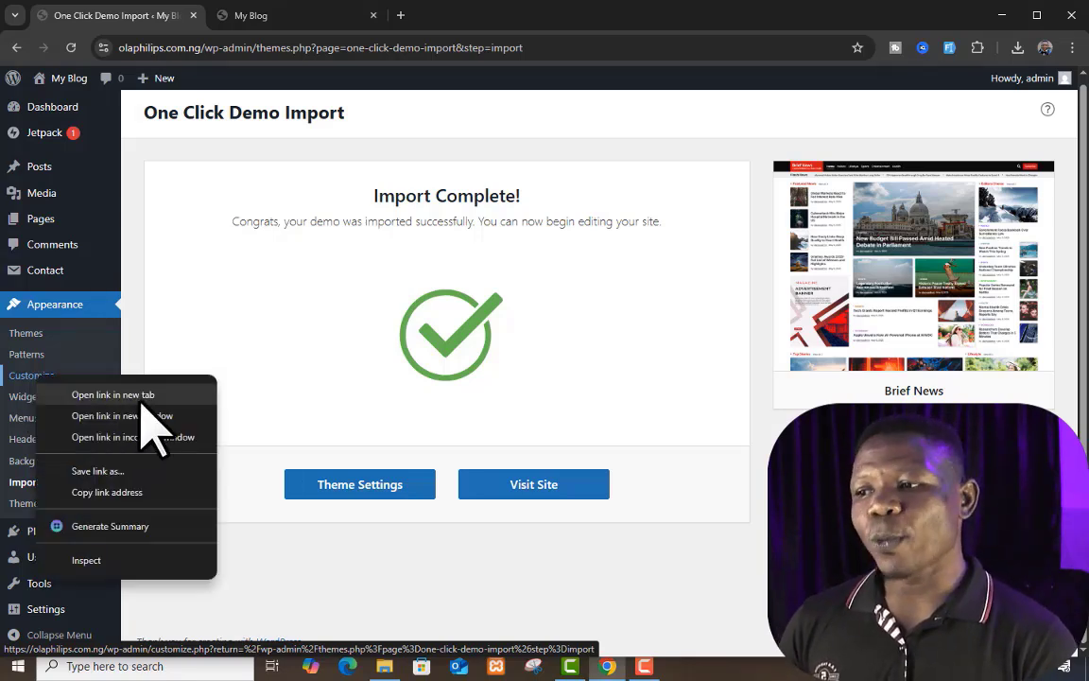
click(142, 396)
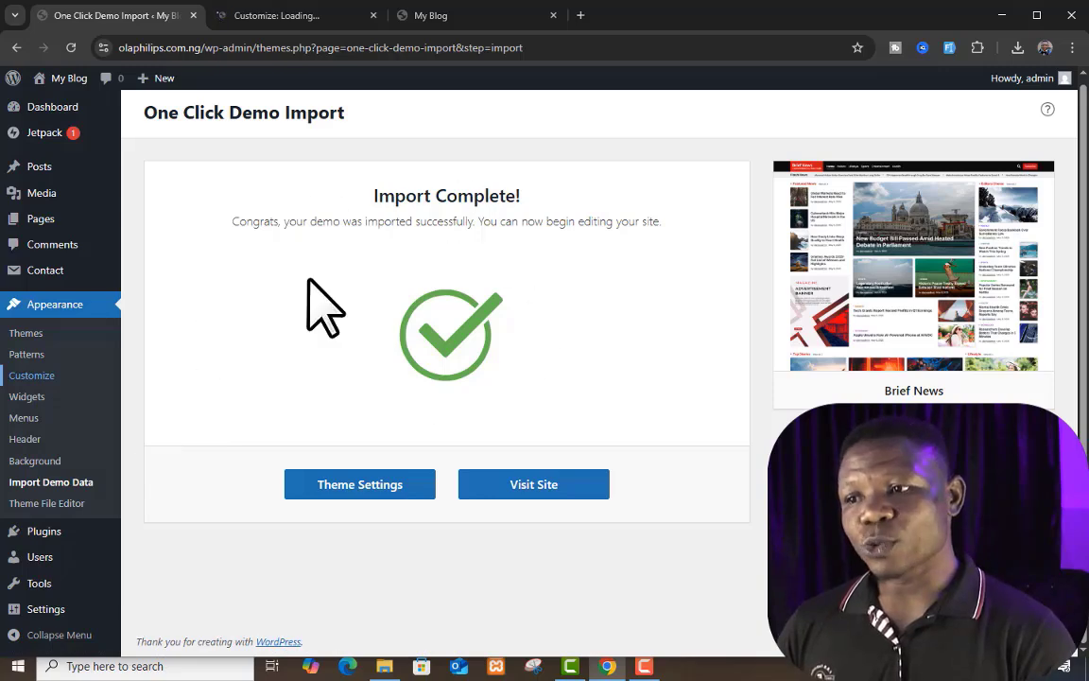
click(289, 17)
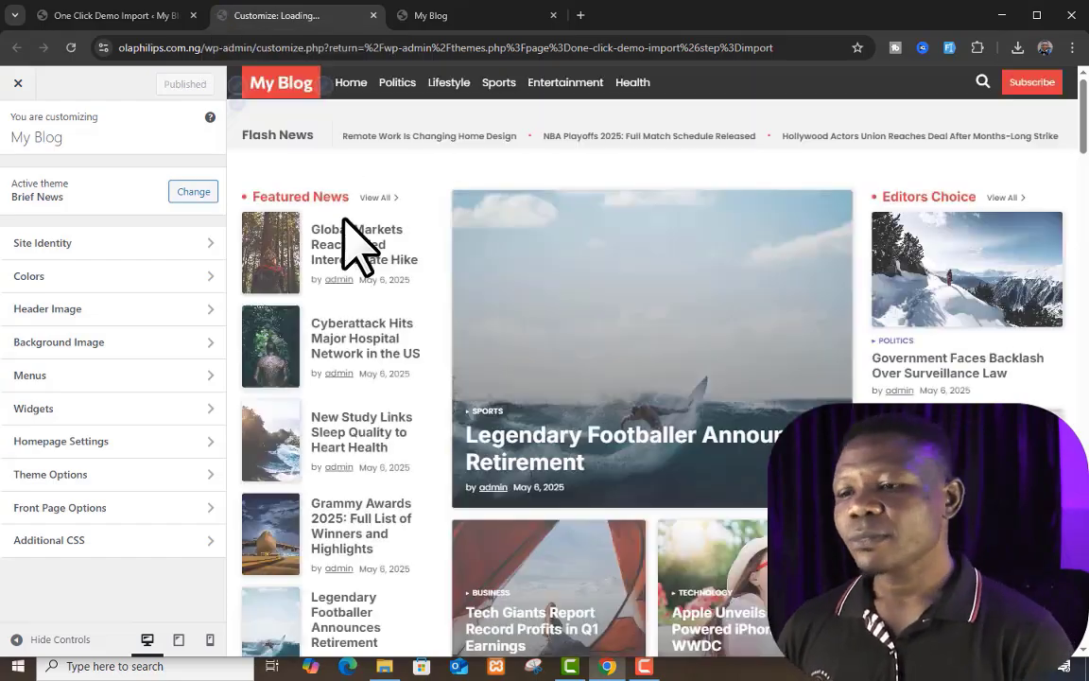
scroll(598, 220, down, 3)
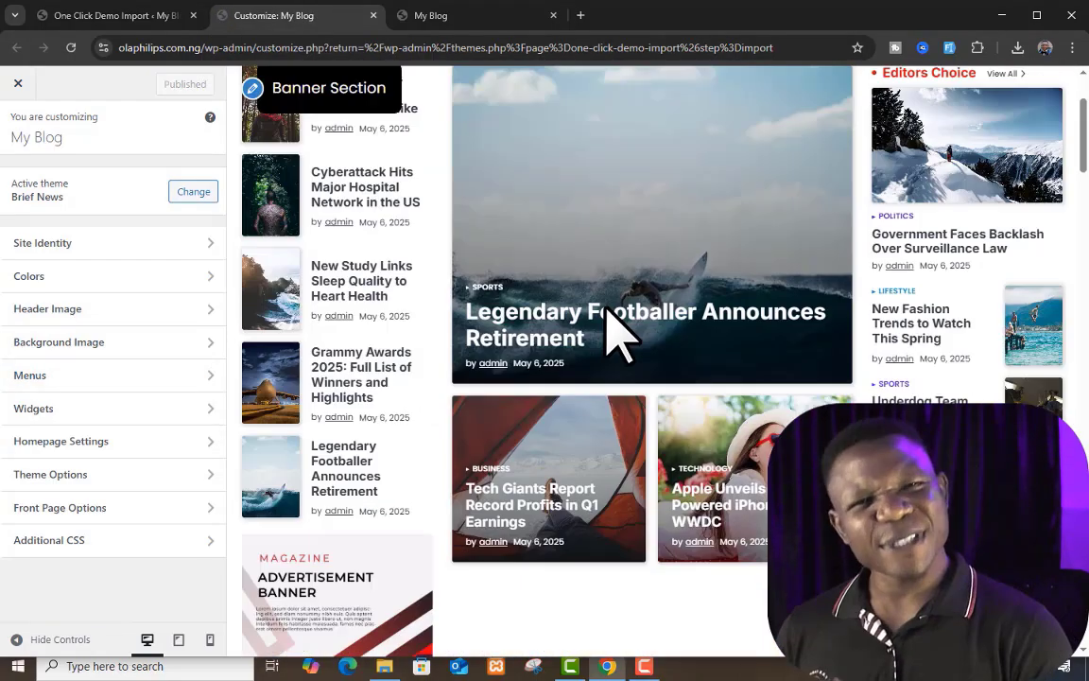
scroll(608, 328, up, 3)
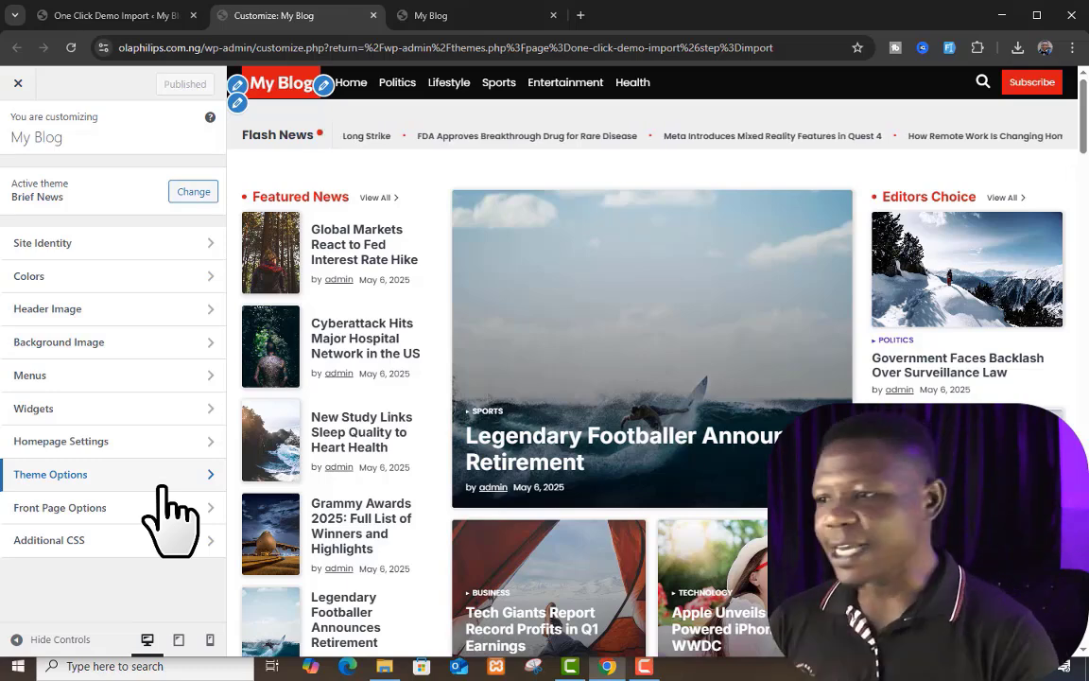
Step: Change the site title to "My Website" in the Site Identity settings
click(107, 244)
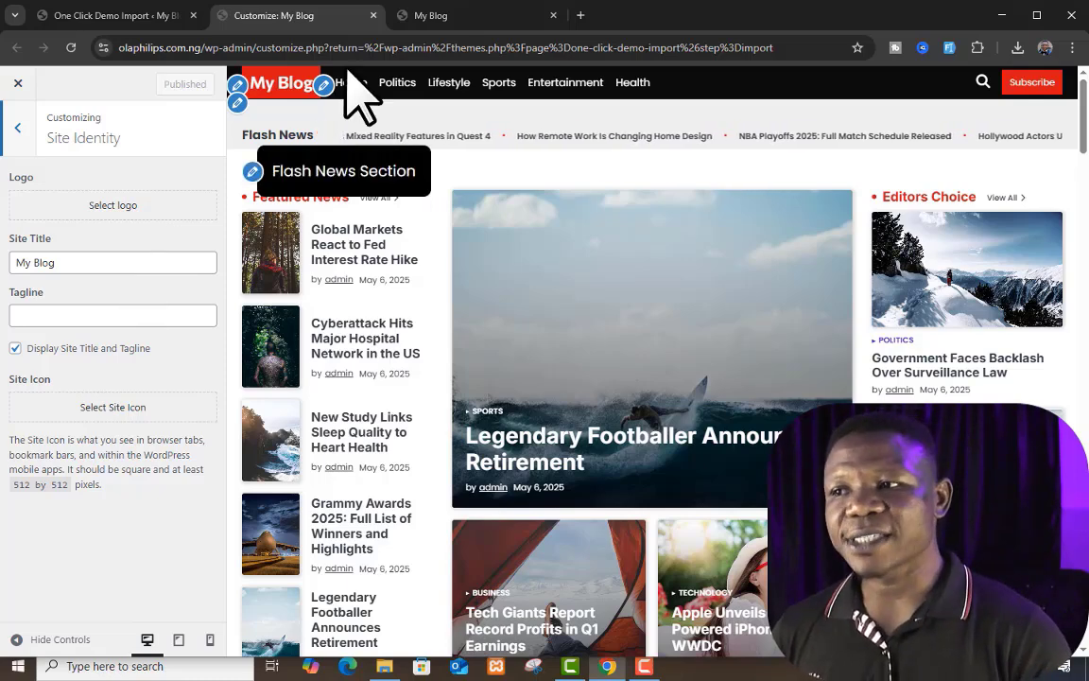
click(128, 262)
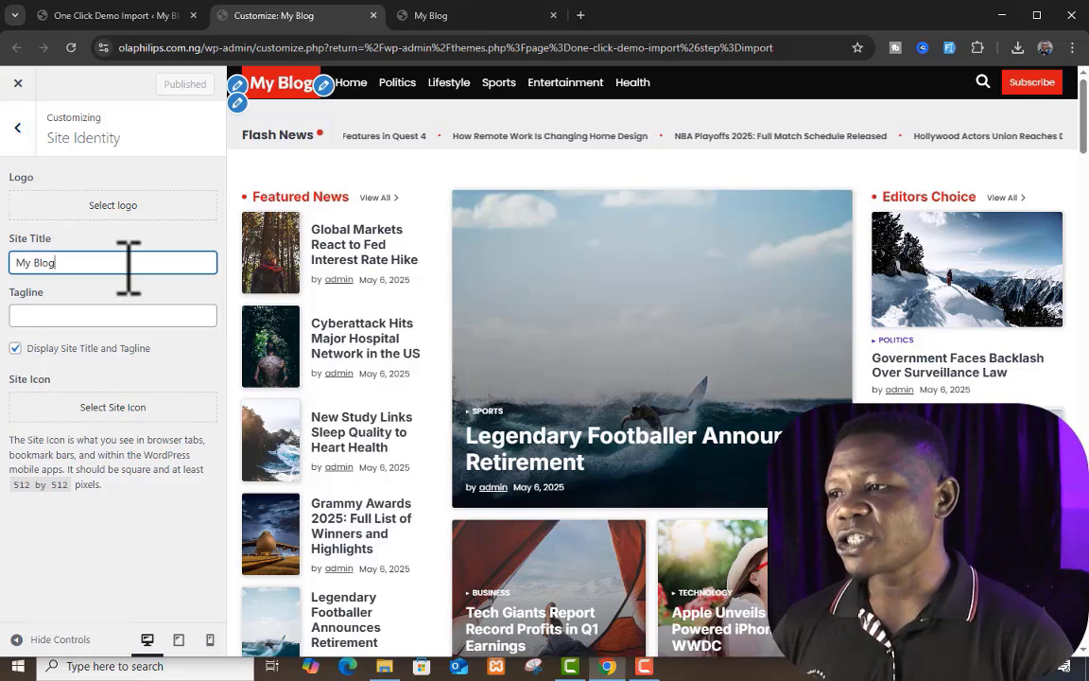
double_click(46, 258)
text(Website)
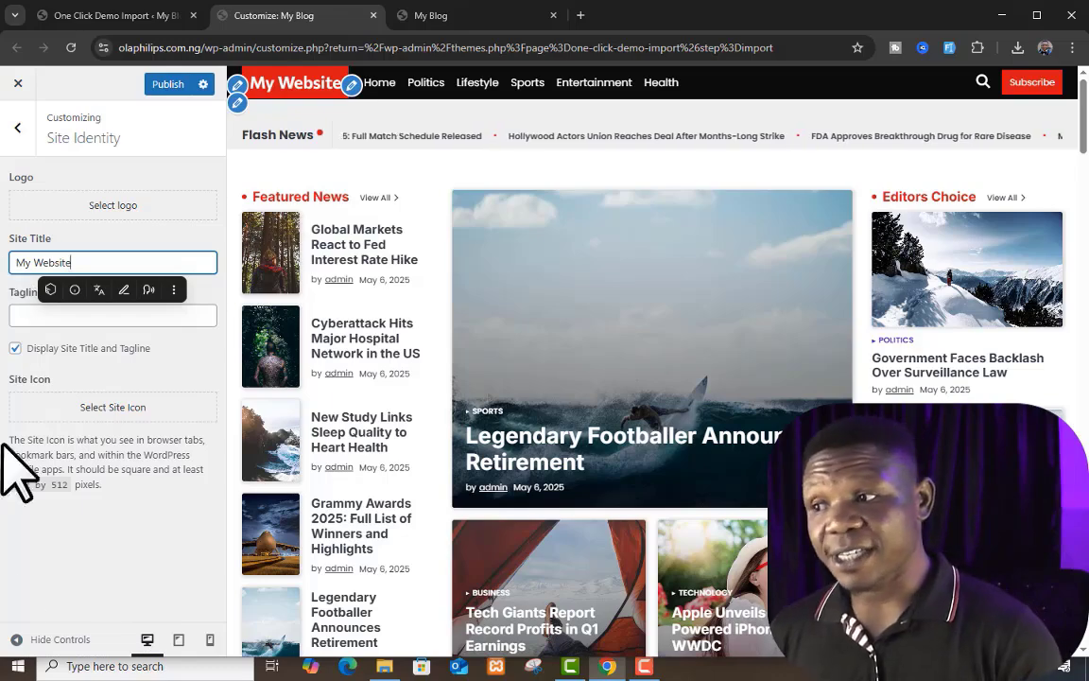
Step: Inspect the header's menu location settings and the menus available for the Primary Menu location
scroll(581, 303, down, 2)
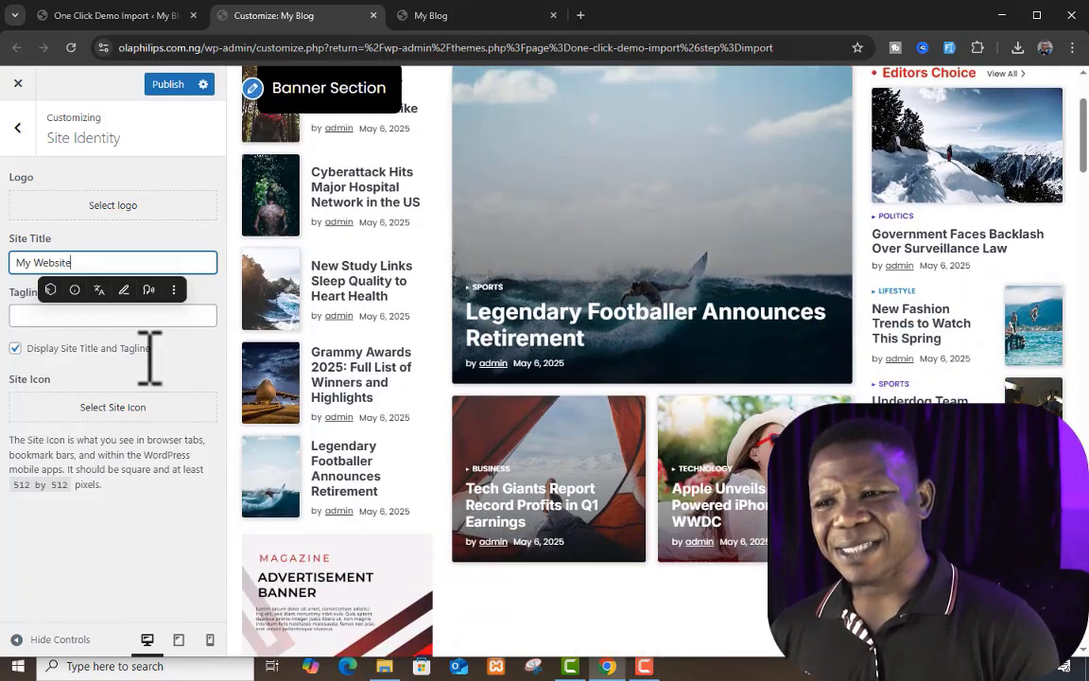
scroll(662, 511, down, 5)
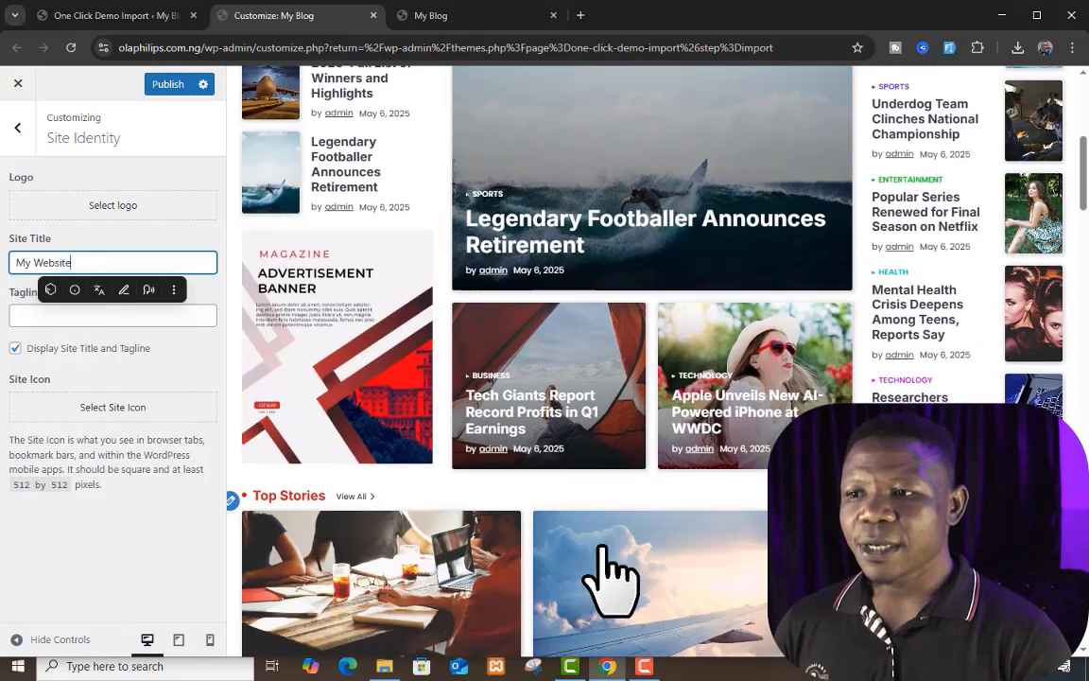
scroll(681, 455, up, 8)
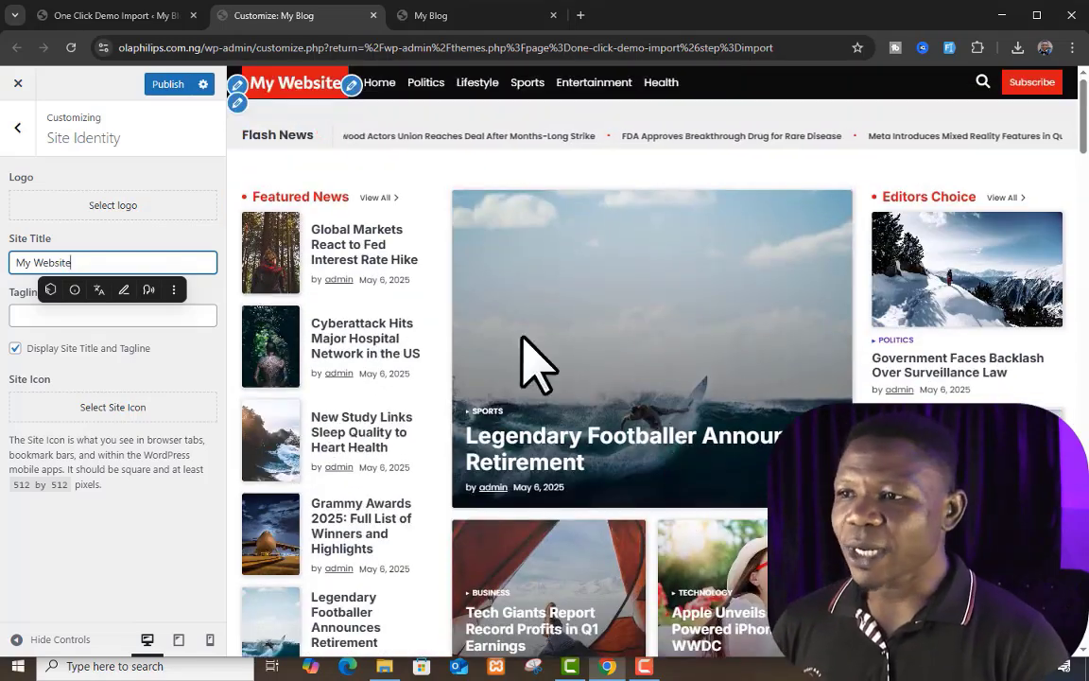
click(356, 89)
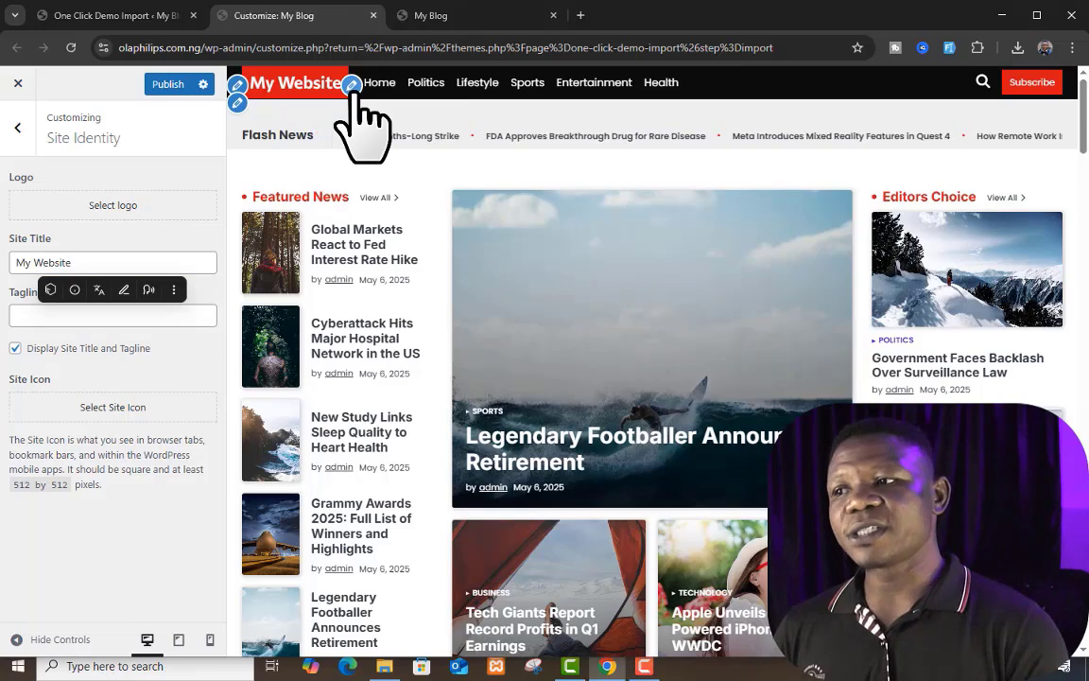
click(352, 87)
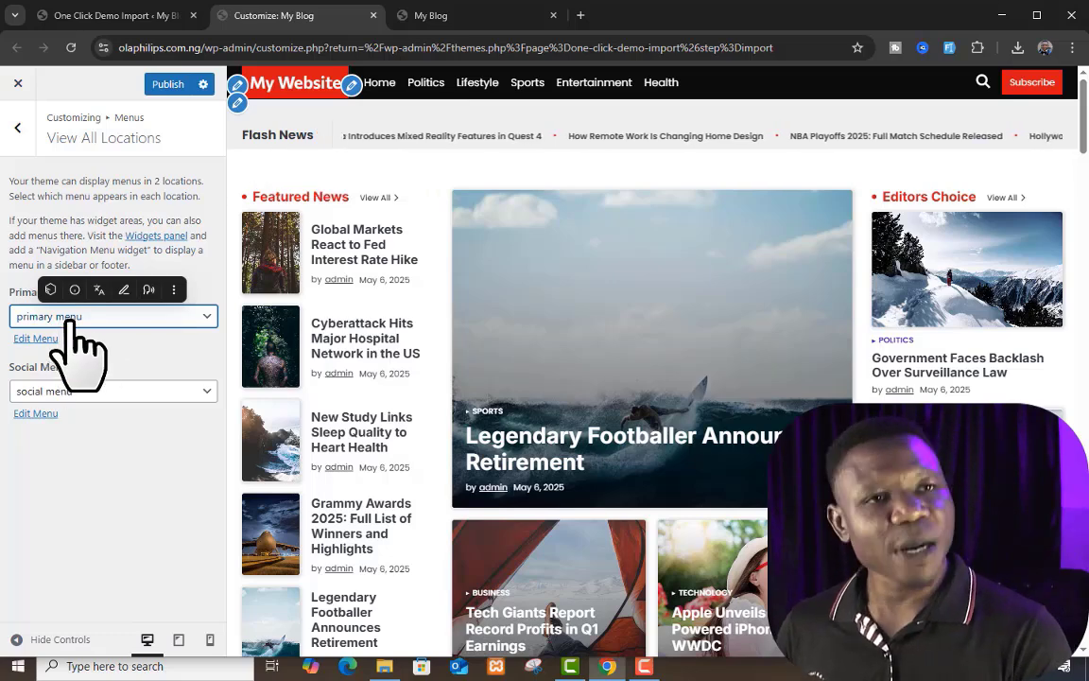
click(178, 317)
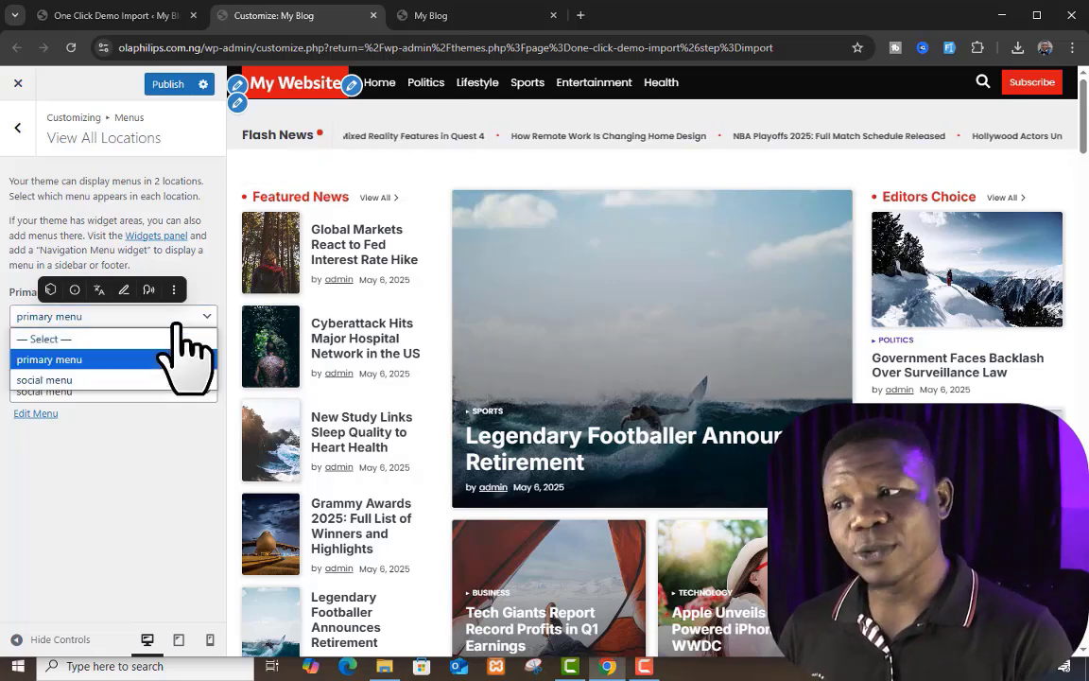
click(166, 454)
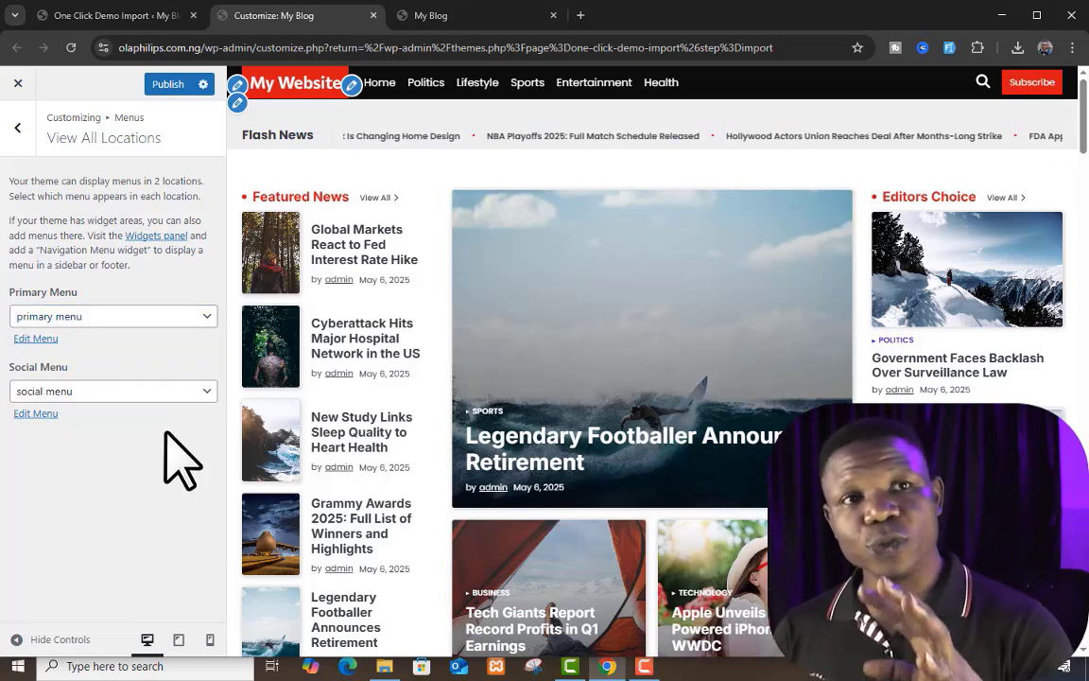
Step: Go back to the Site Identity settings and check the site icon on the Customizer and blog browser tabs
click(17, 128)
click(17, 128)
click(142, 244)
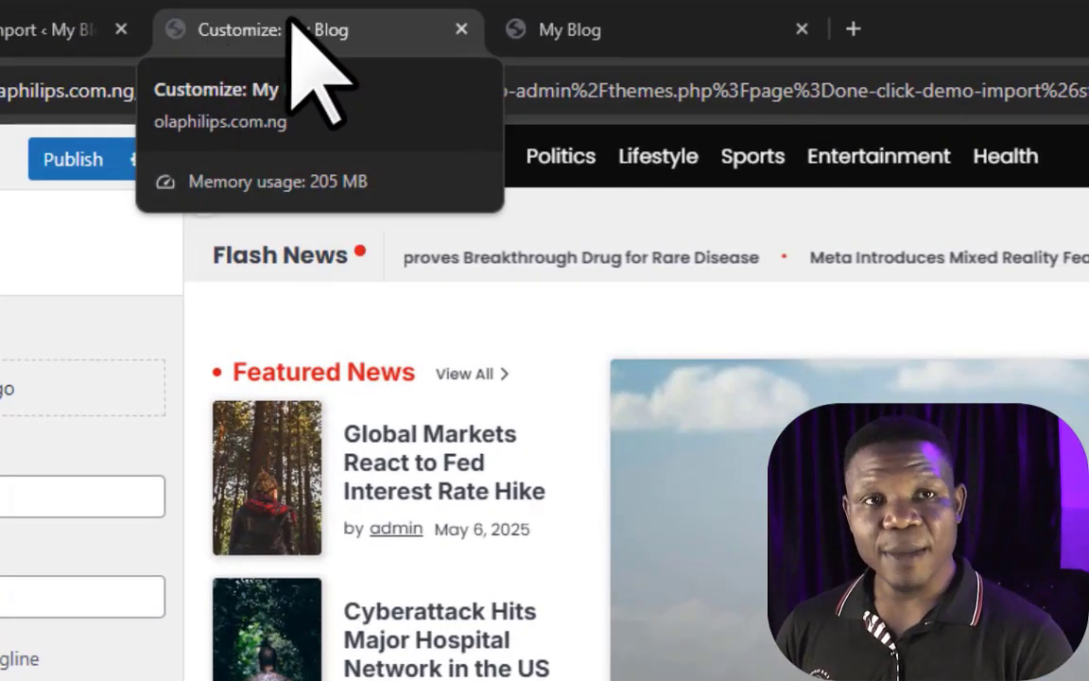
click(652, 29)
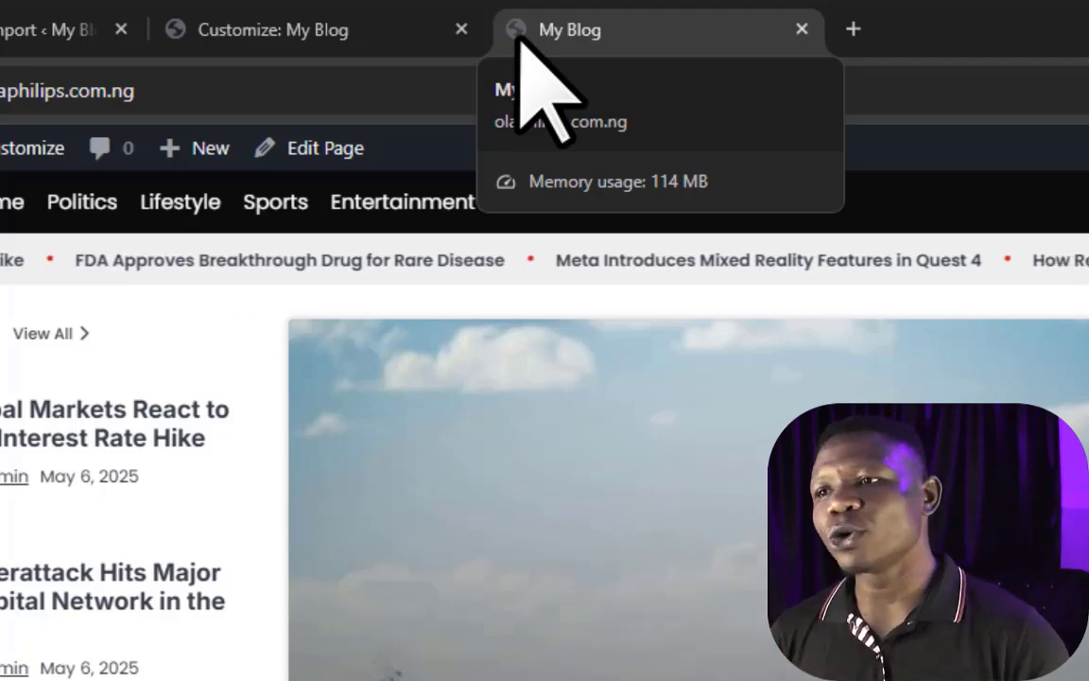
click(369, 59)
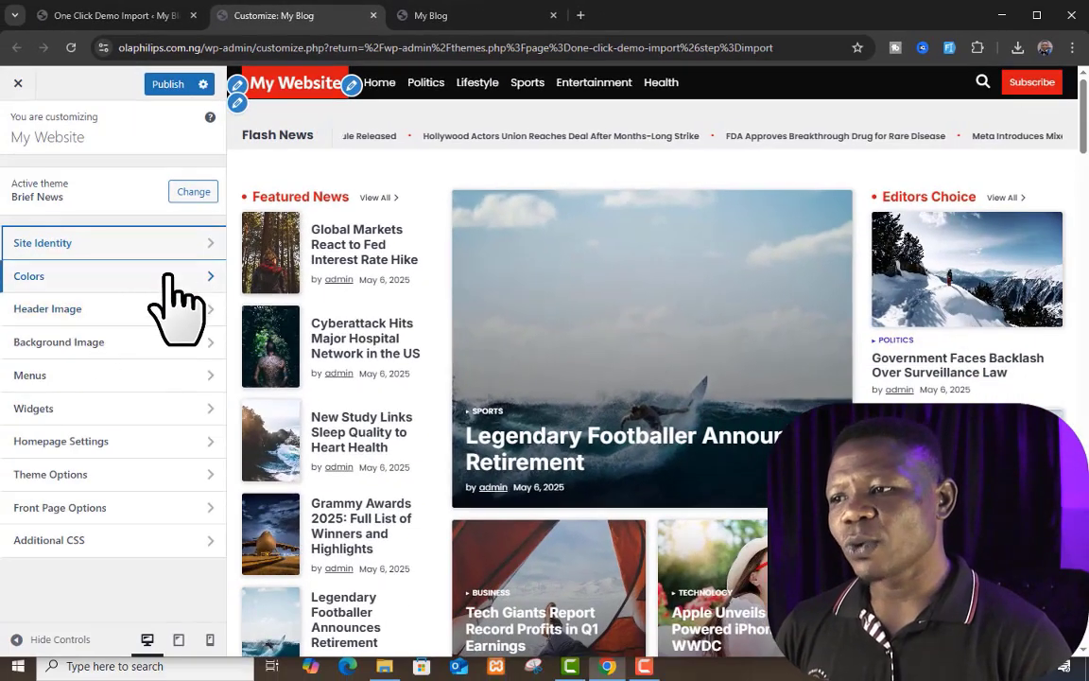
Step: Try the purple background color #8224e3 on the site and reset the background to its default color
click(169, 279)
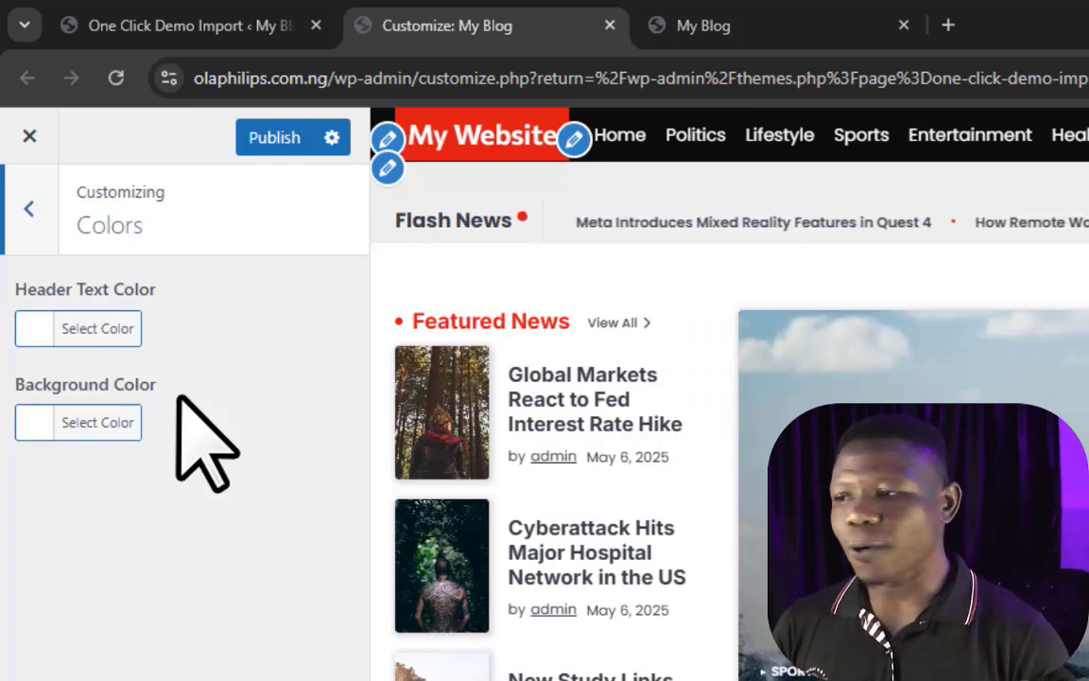
click(37, 423)
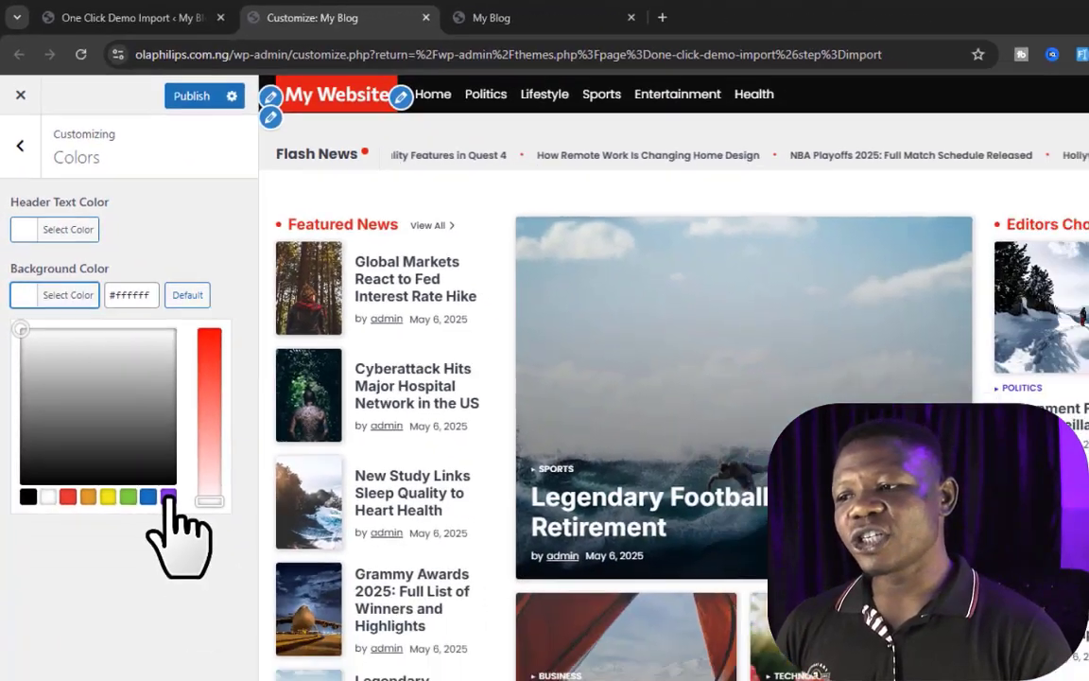
click(169, 496)
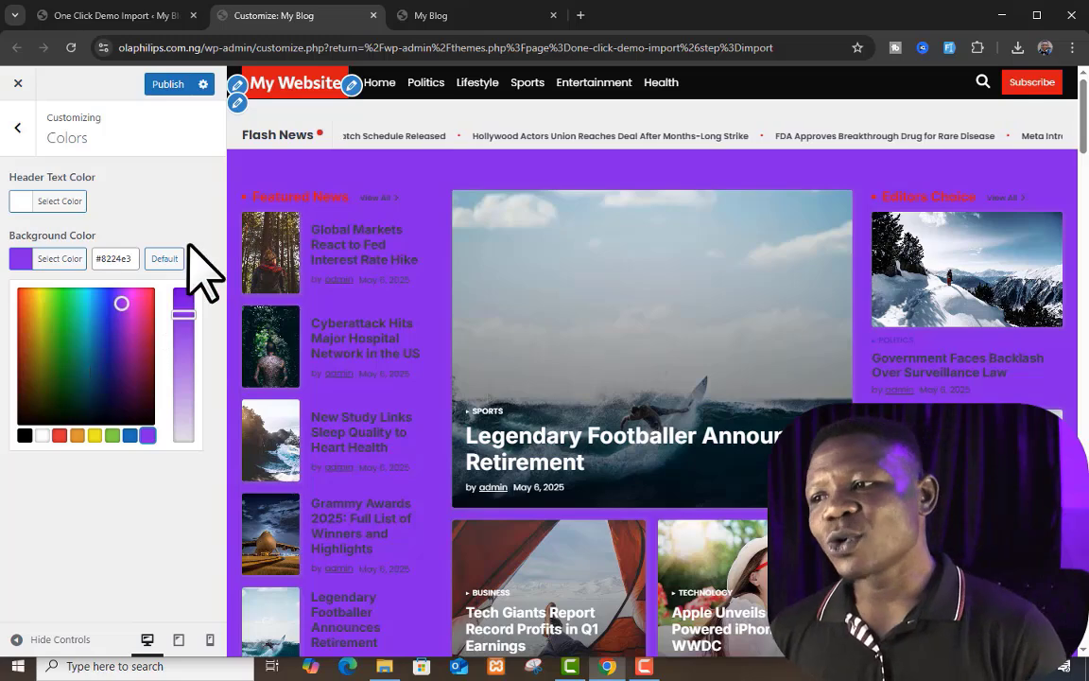
click(165, 259)
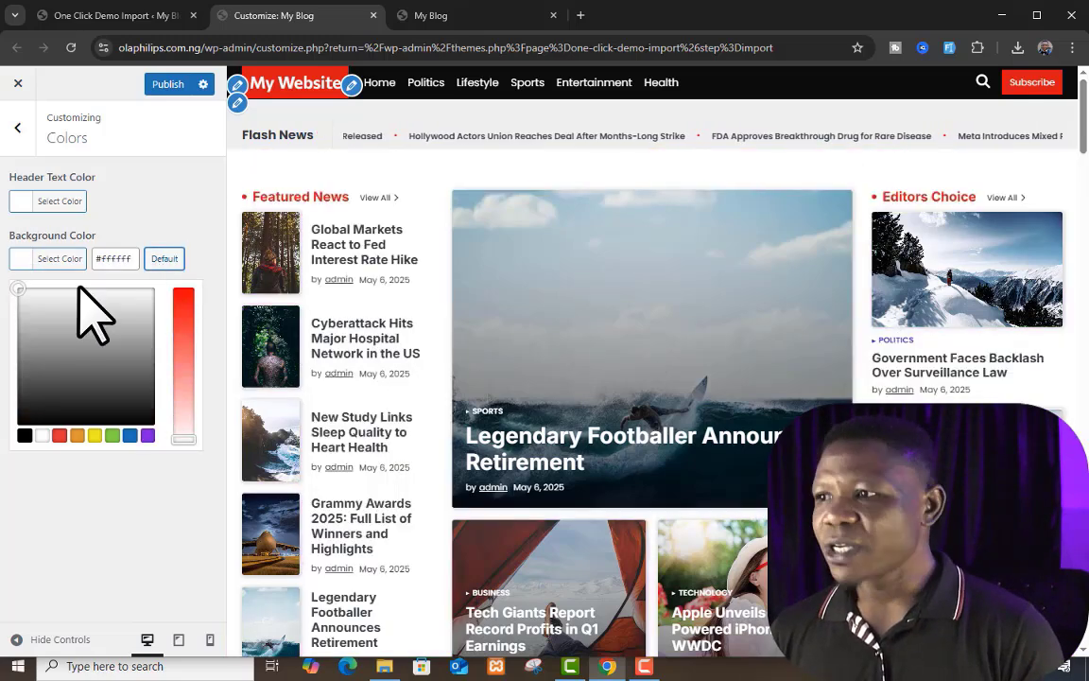
Step: Try the yellow header text color #eeee22, reset it to the default, and leave the Colors settings
click(20, 201)
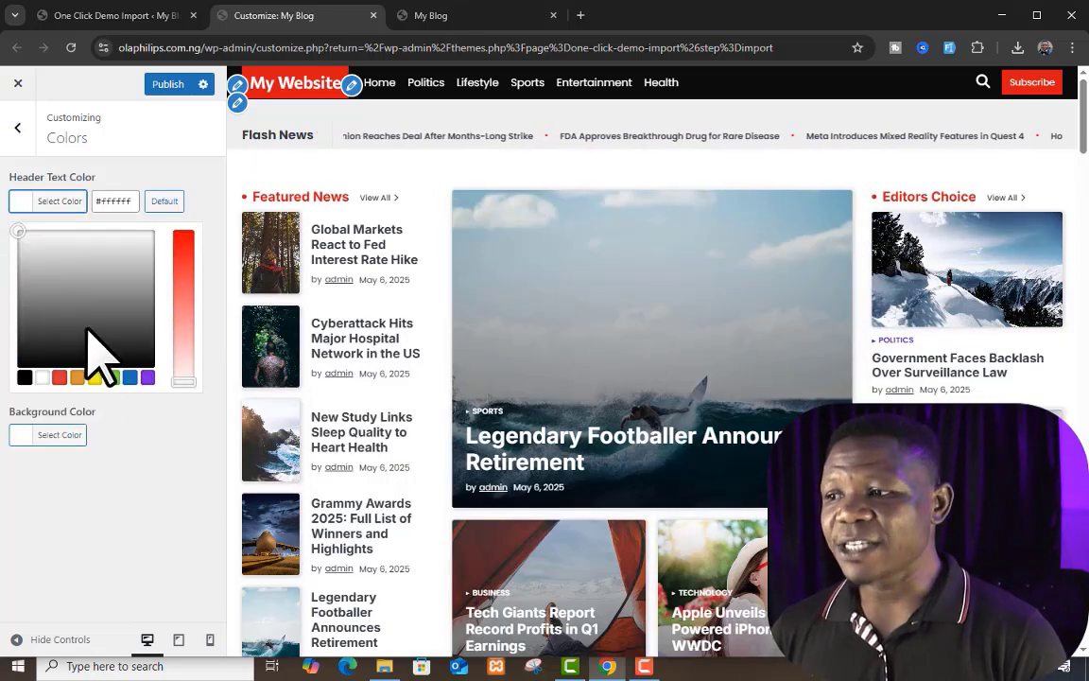
click(94, 377)
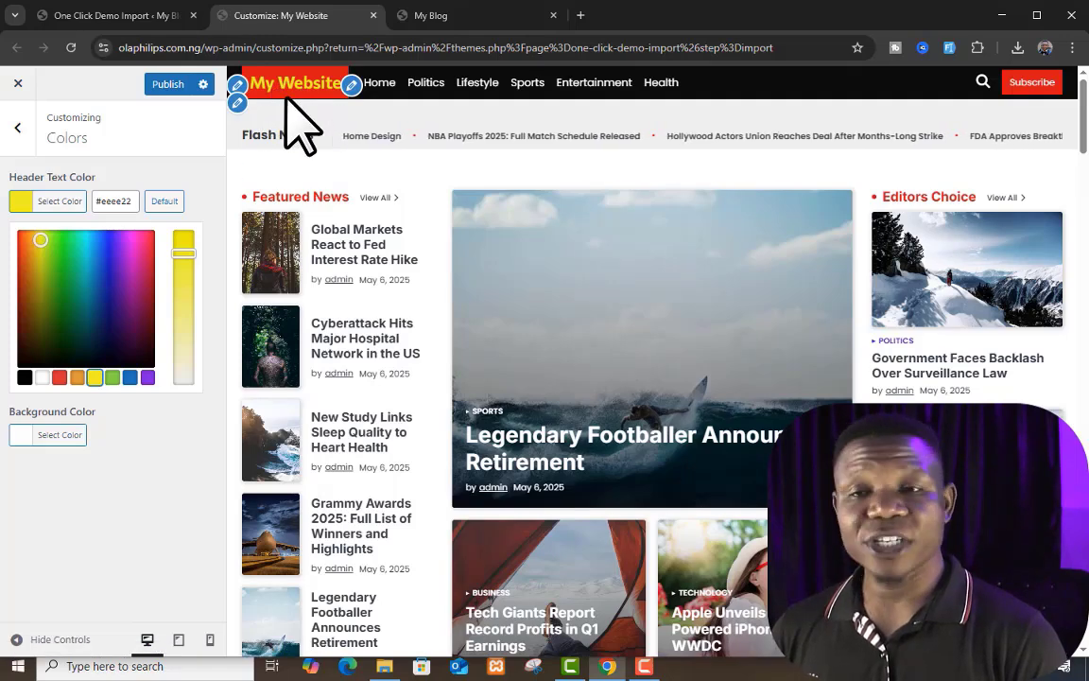
click(165, 202)
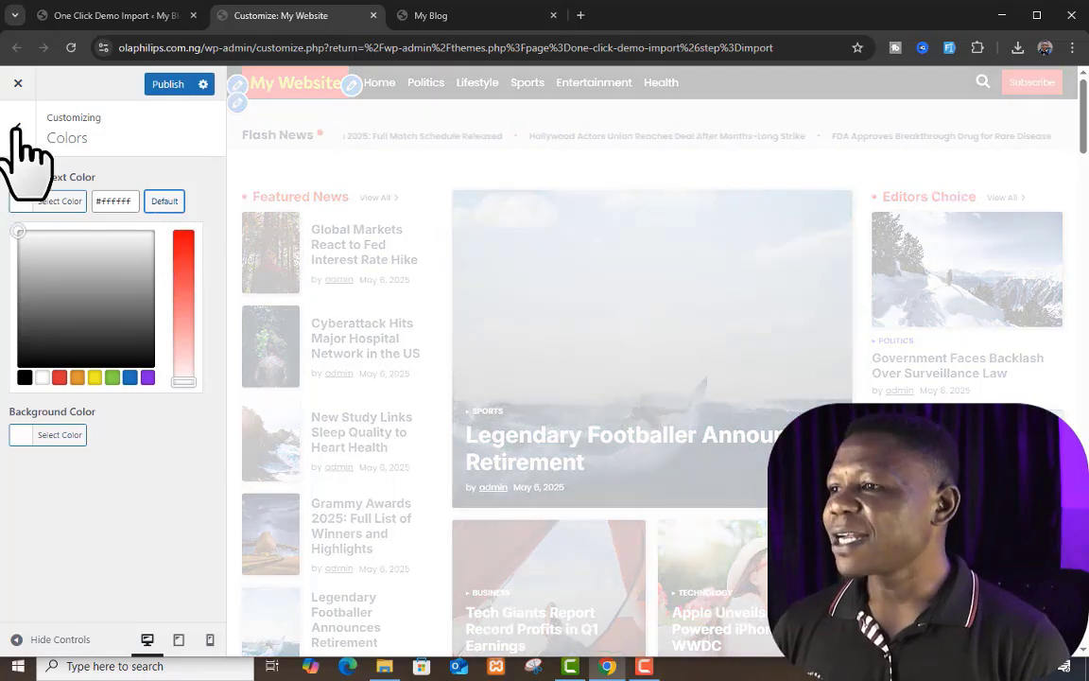
click(17, 128)
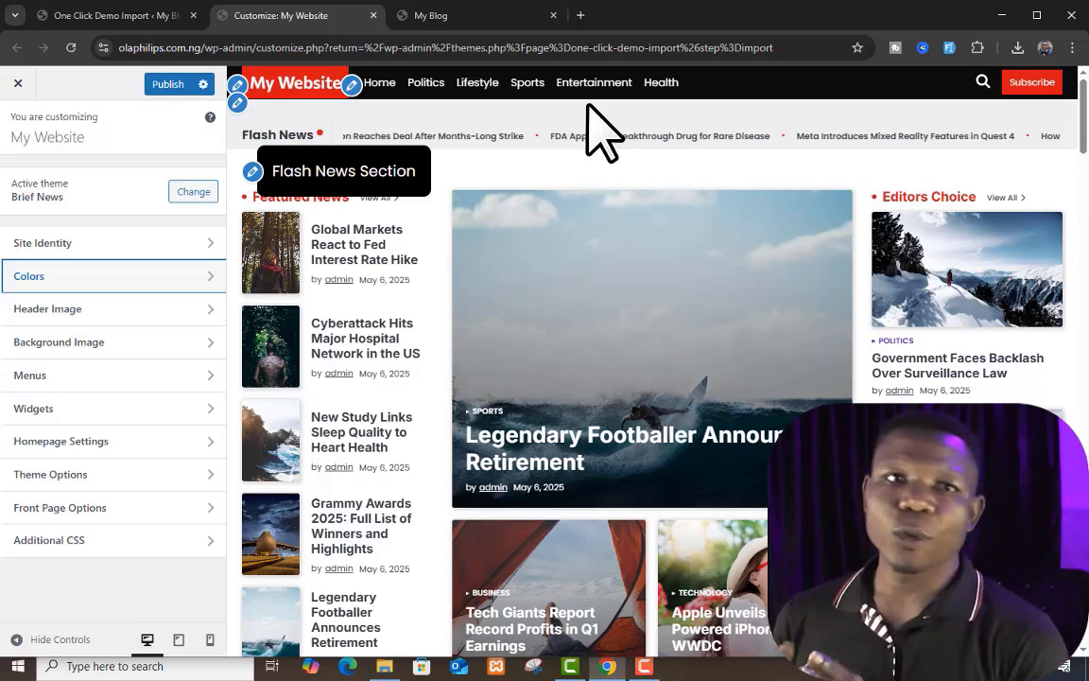
Step: Set the media library photo of running soldiers as the site's background image
click(129, 348)
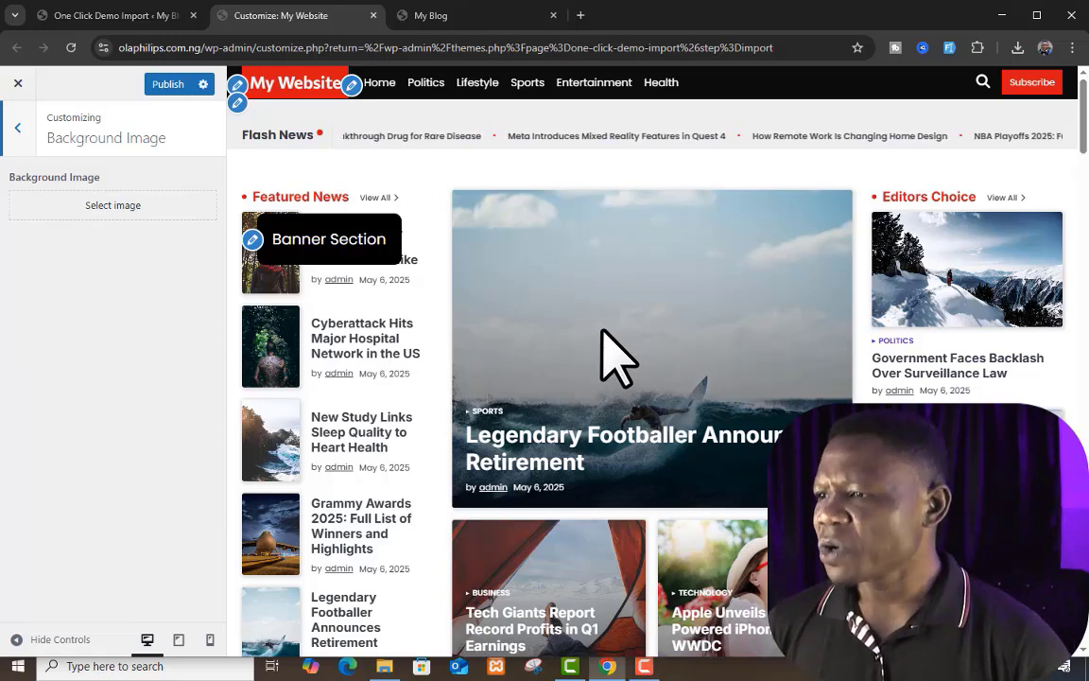
click(112, 210)
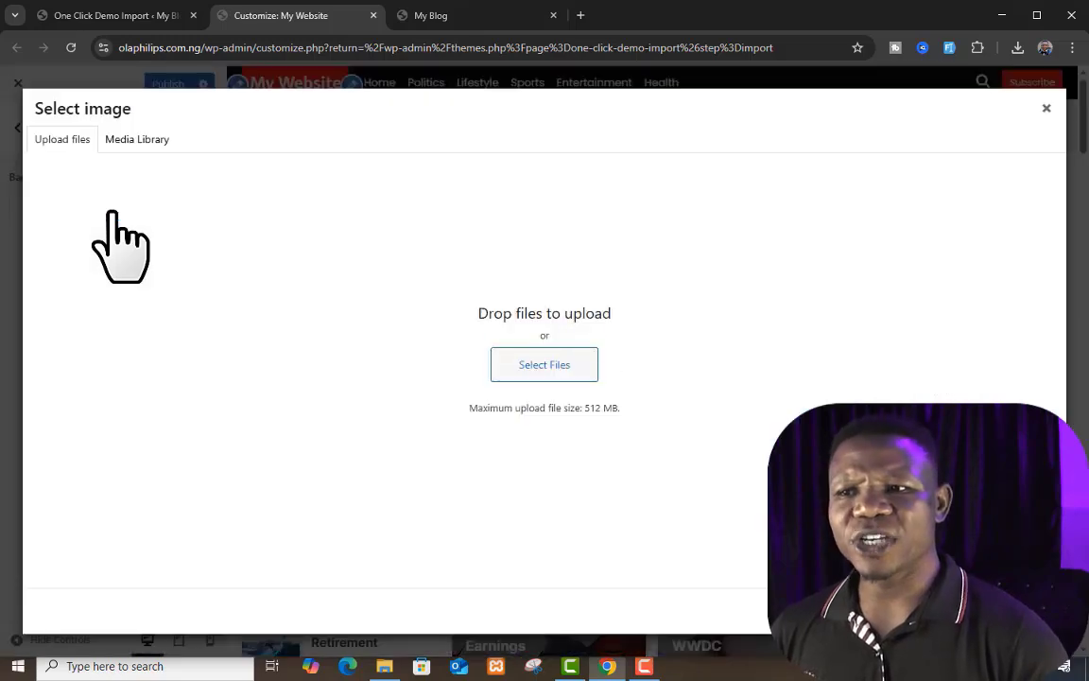
click(138, 140)
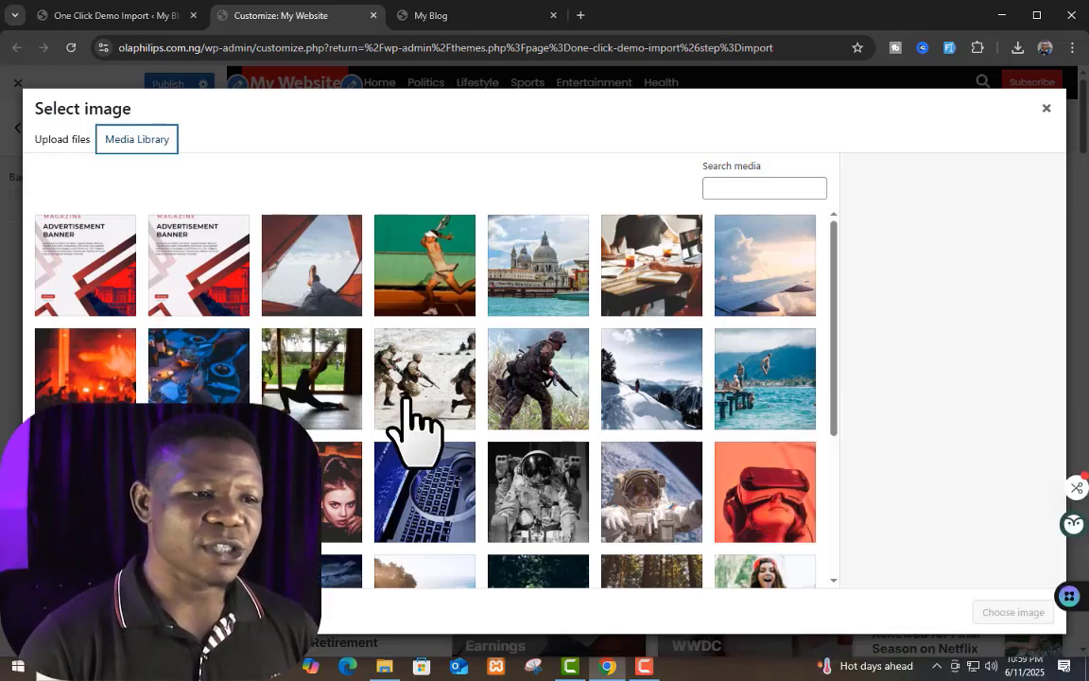
click(420, 366)
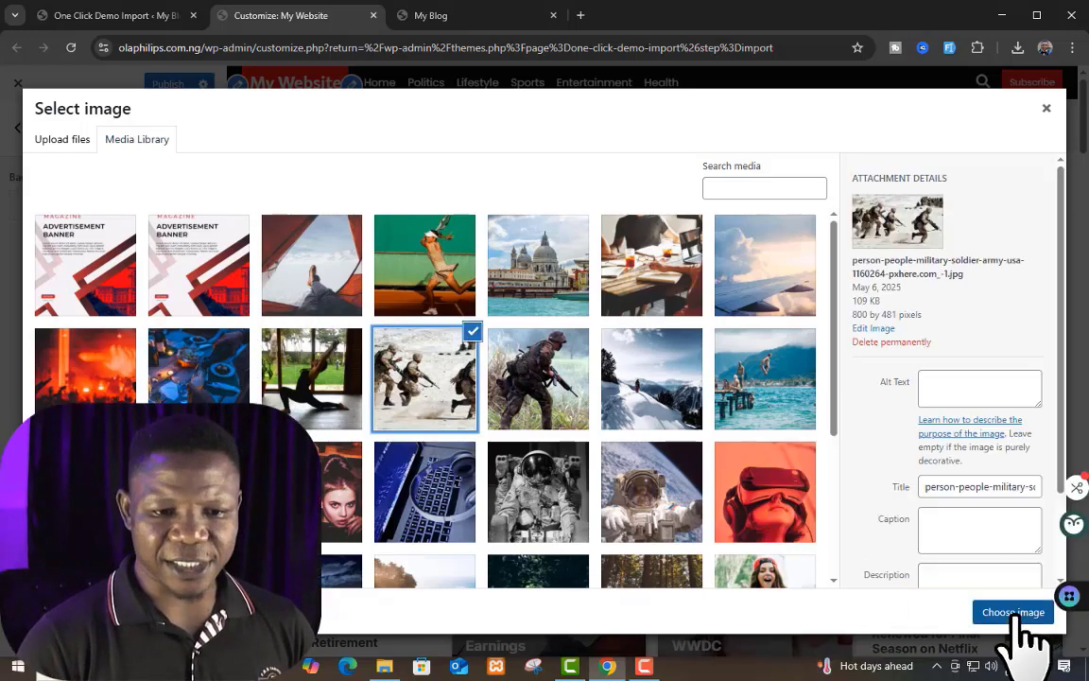
click(1014, 613)
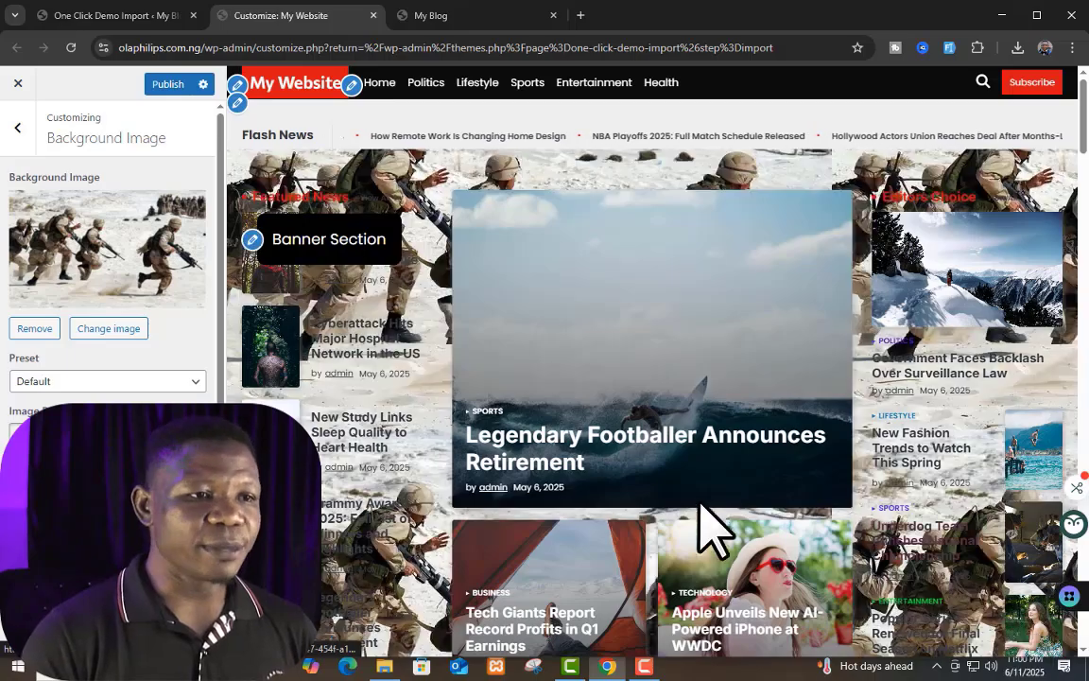
Step: Review the new background down the front page preview, publish the customizations, and switch to the live blog page
scroll(605, 388, down, 2)
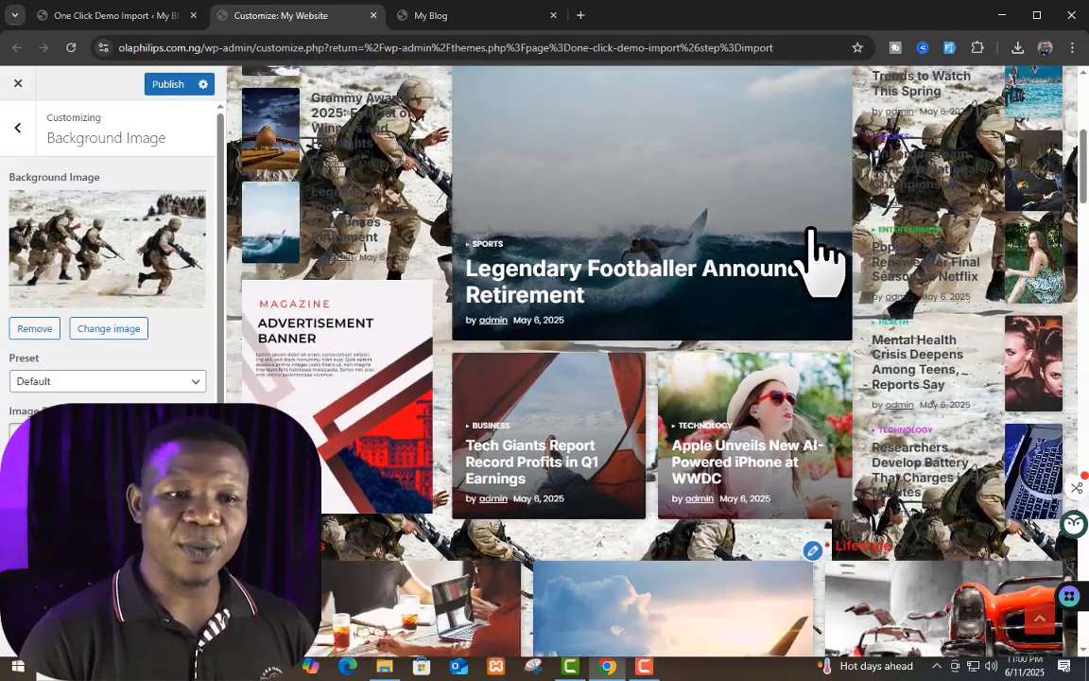
scroll(814, 256, down, 4)
scroll(688, 444, down, 3)
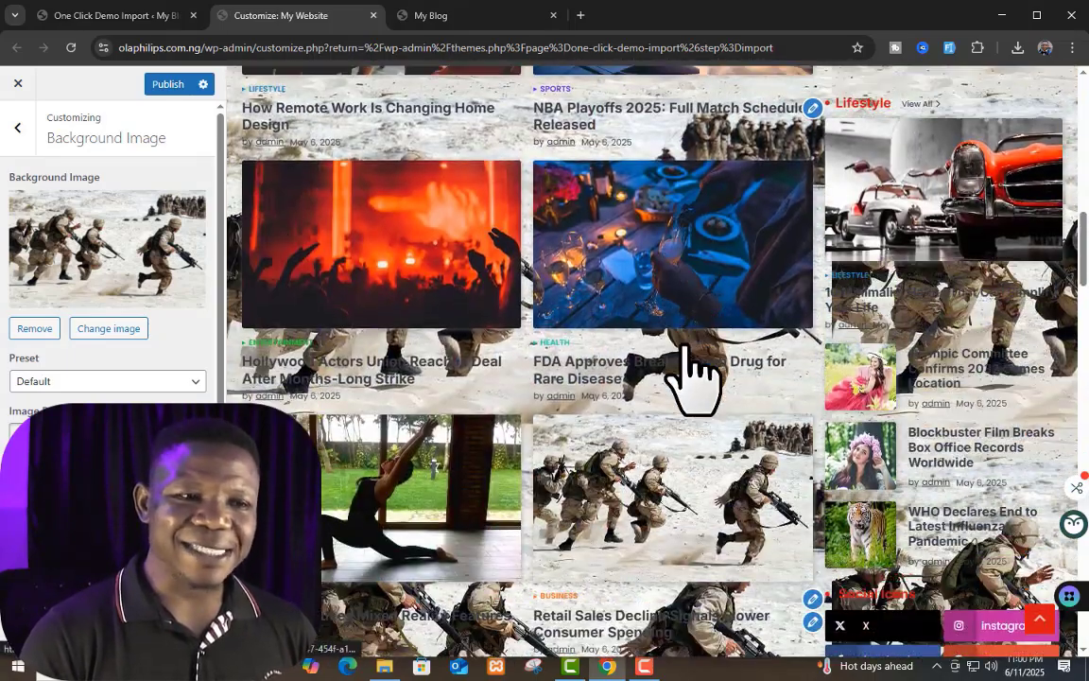
scroll(689, 360, down, 1)
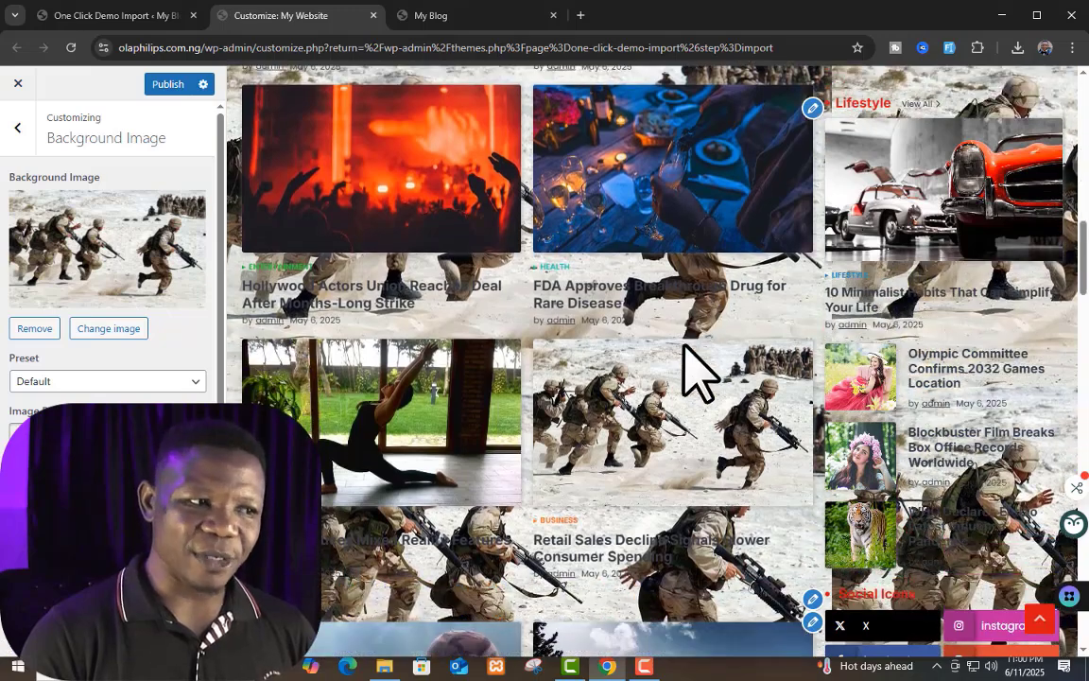
click(175, 85)
click(452, 15)
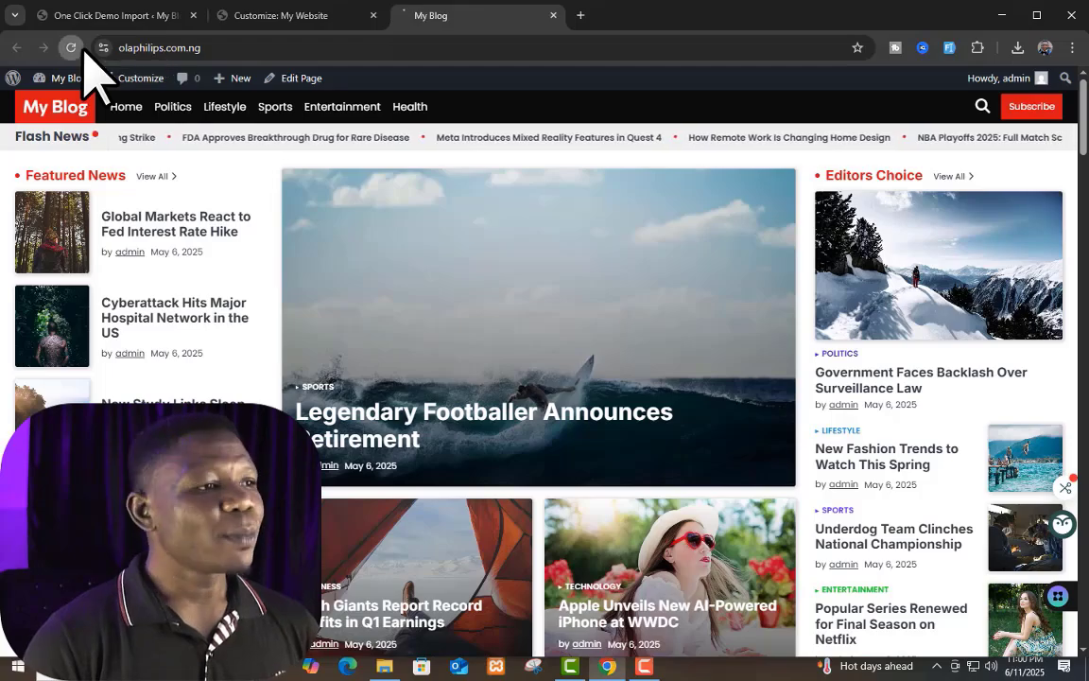
Step: Review how the soldiers background image looks across the live front page's news sections
scroll(321, 392, down, 3)
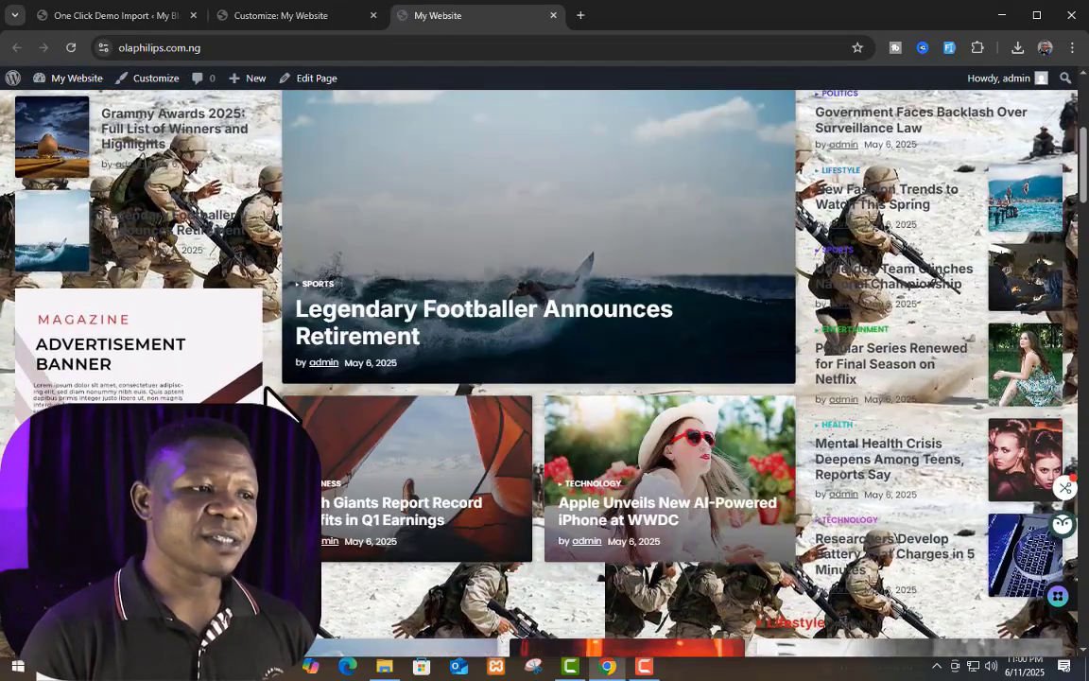
scroll(827, 376, down, 4)
scroll(499, 451, down, 4)
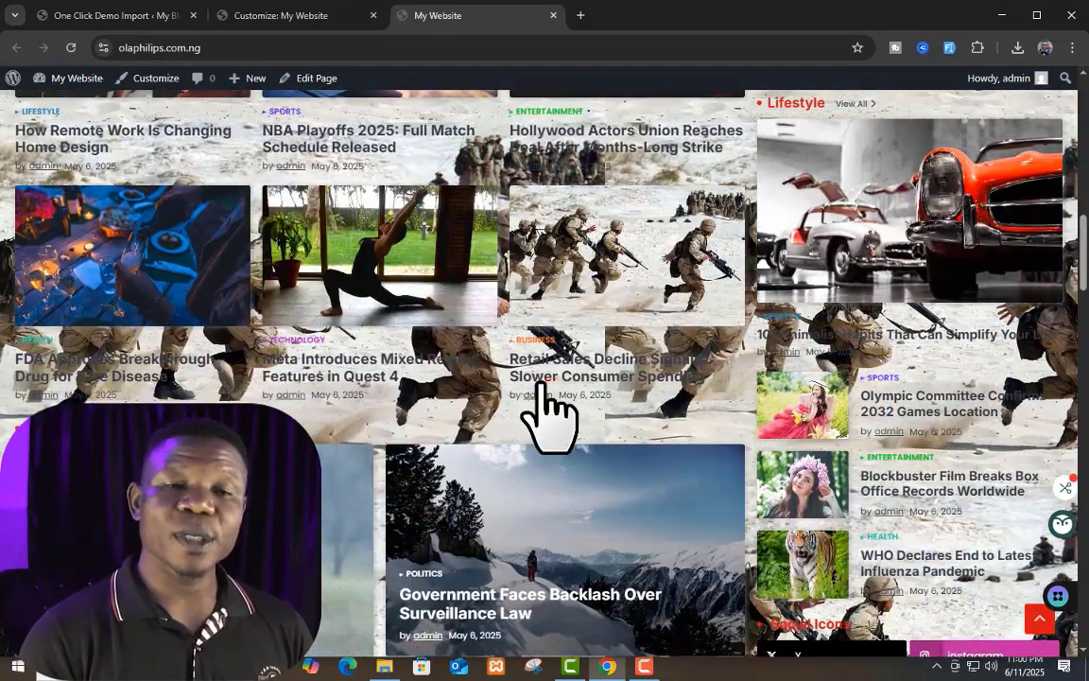
scroll(662, 241, up, 3)
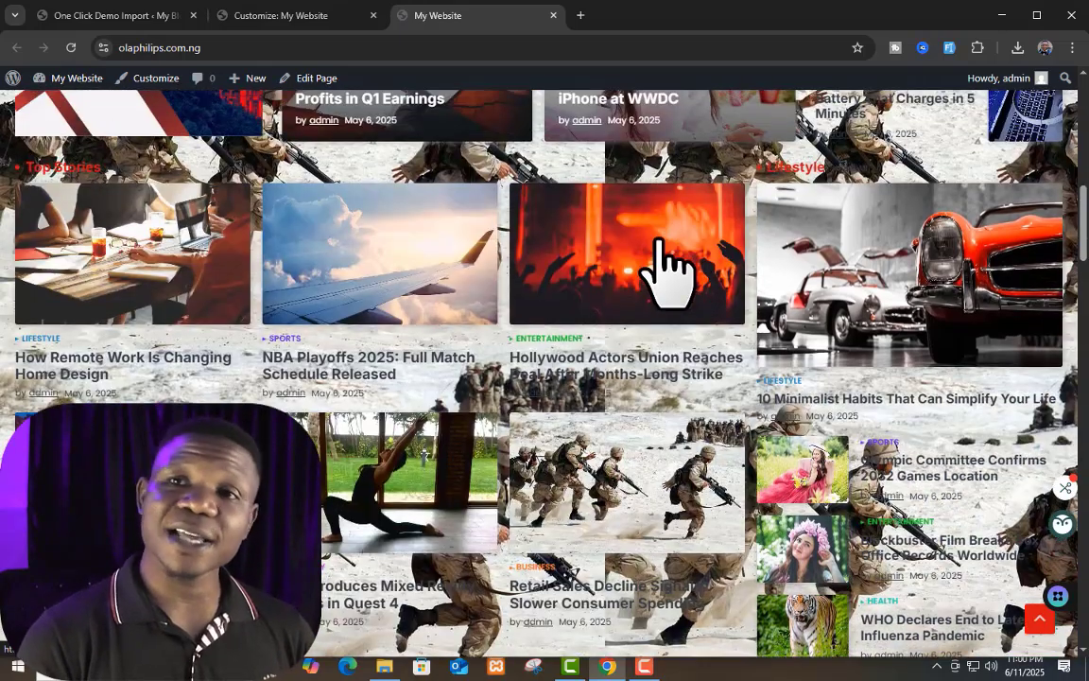
scroll(667, 274, up, 8)
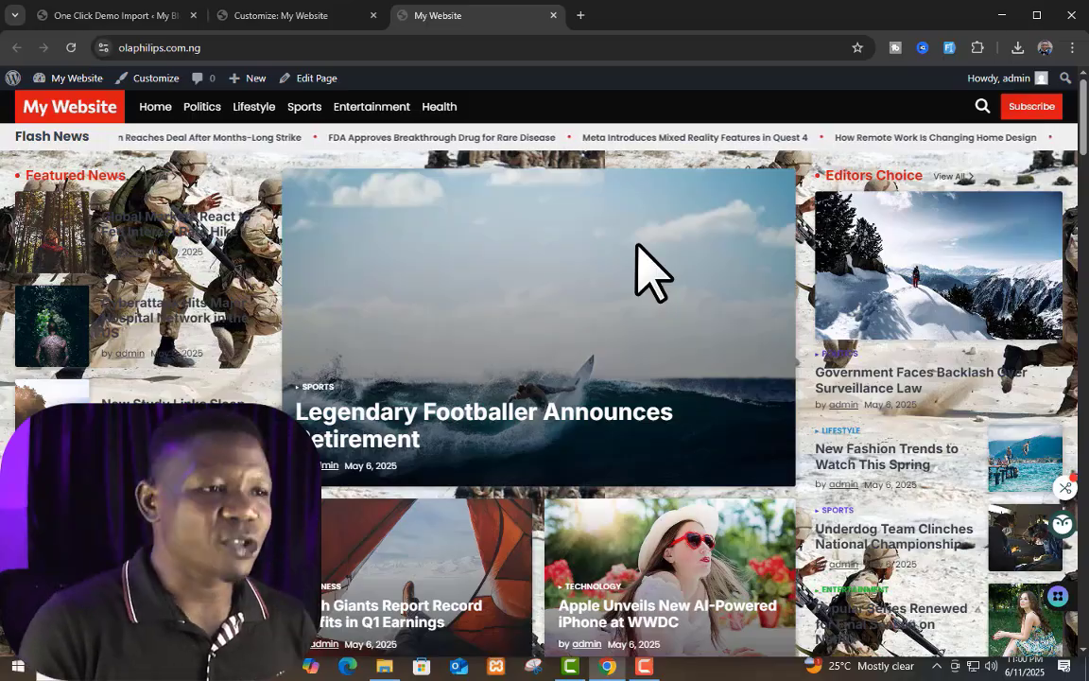
Step: Remove the background image in the Customizer and leave the Background Image settings
click(352, 13)
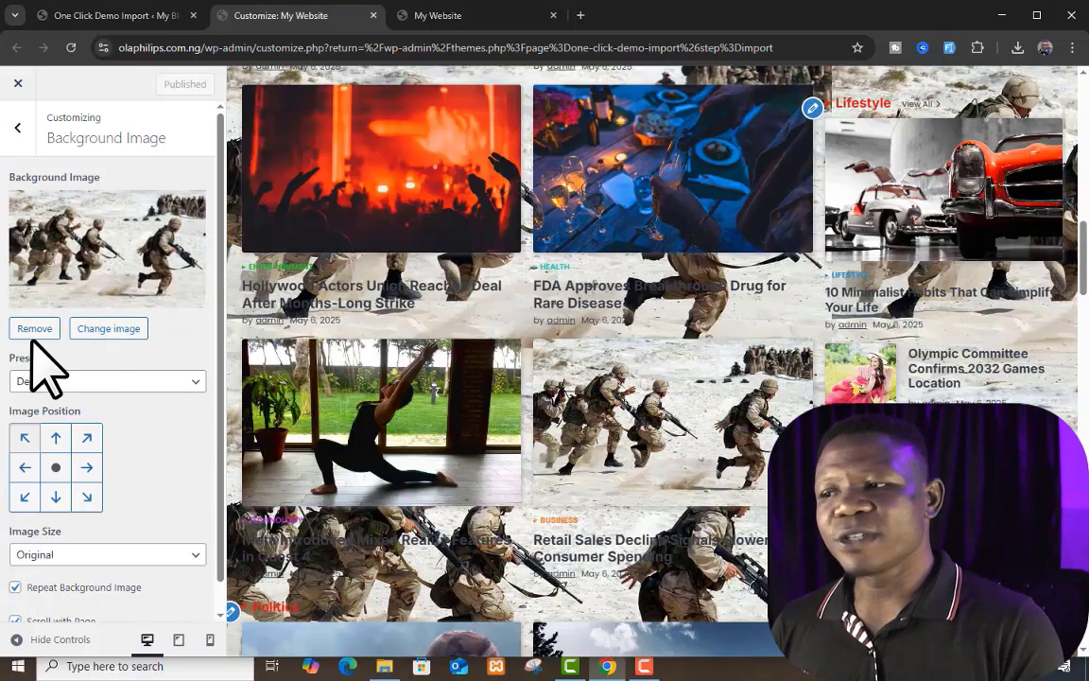
click(34, 330)
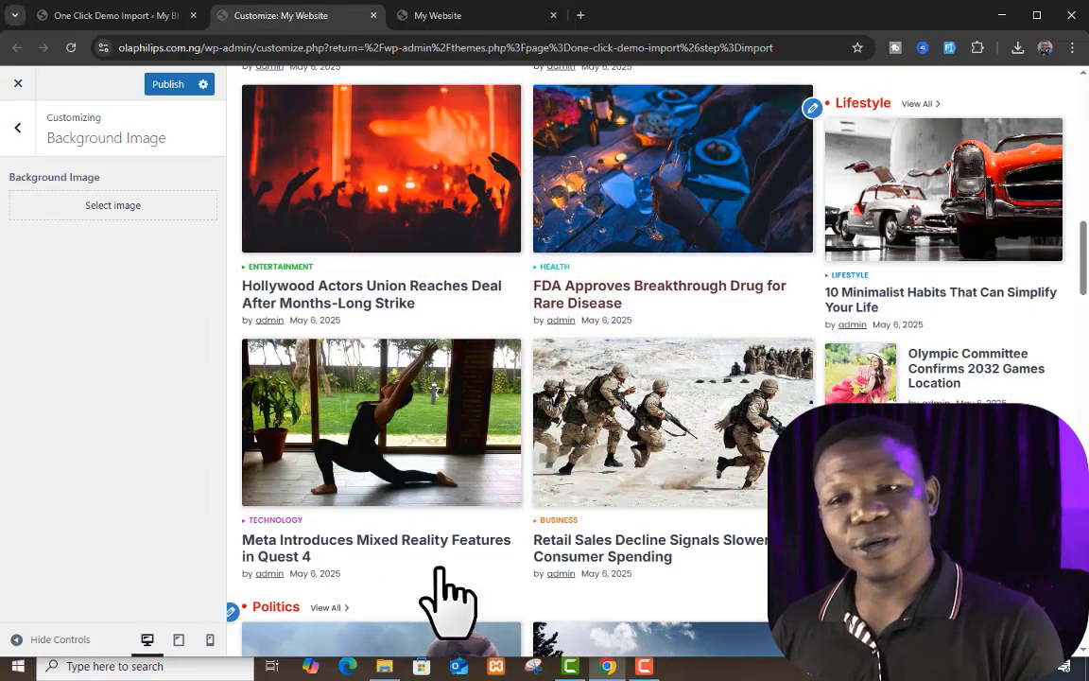
click(467, 15)
click(316, 15)
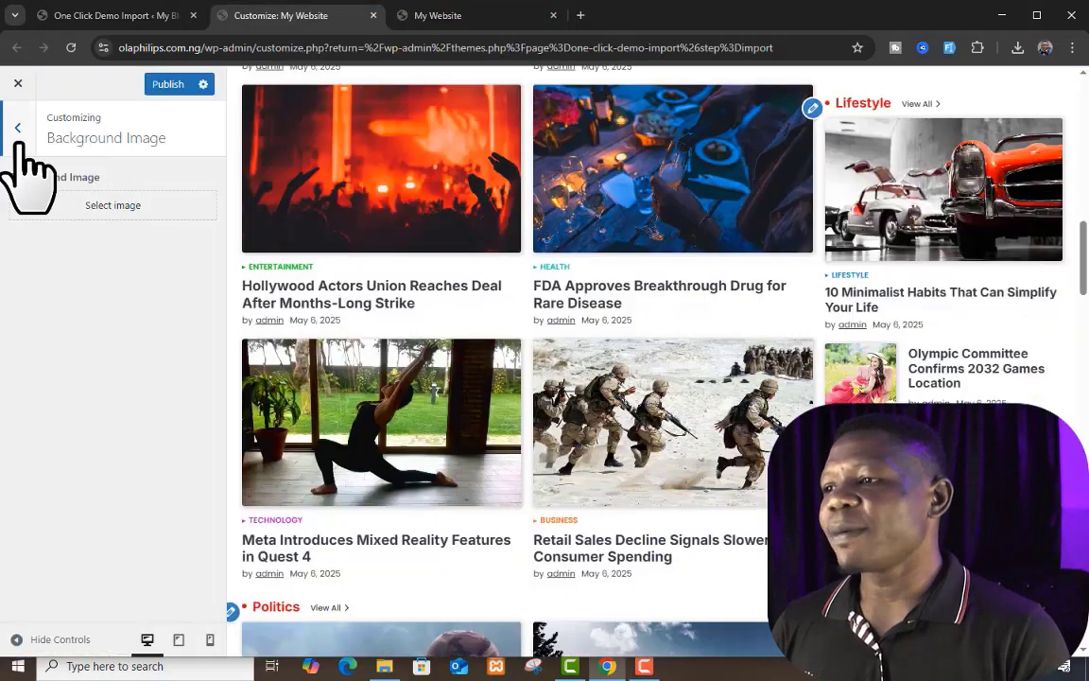
click(15, 127)
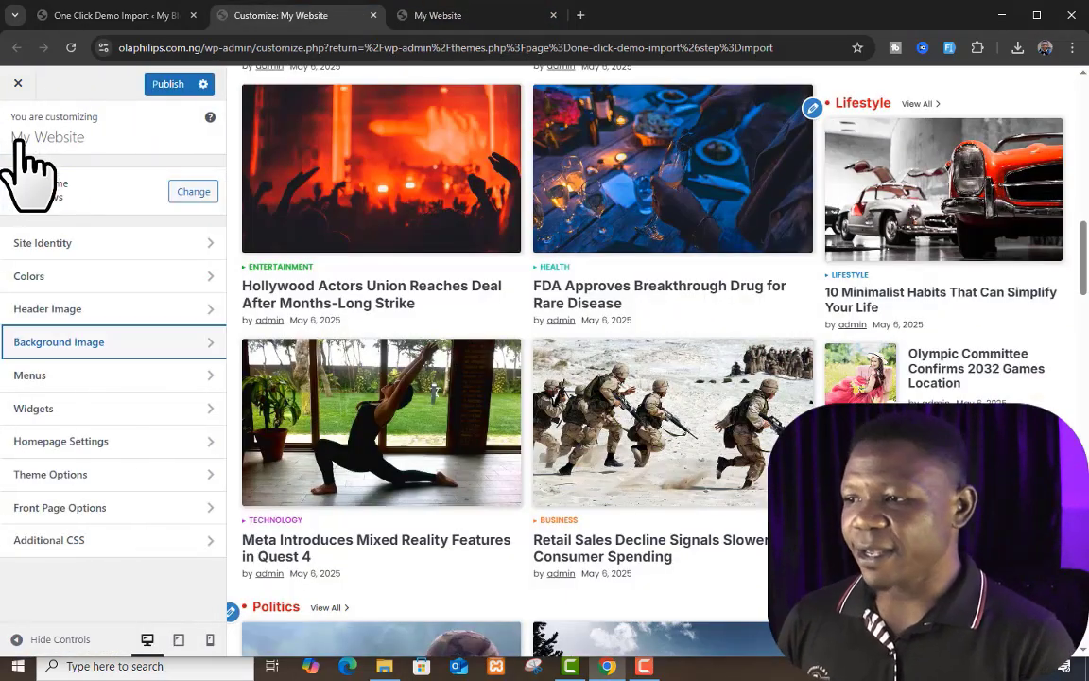
Step: Open the Widgets settings and look over the widget areas alongside the front page preview
click(169, 409)
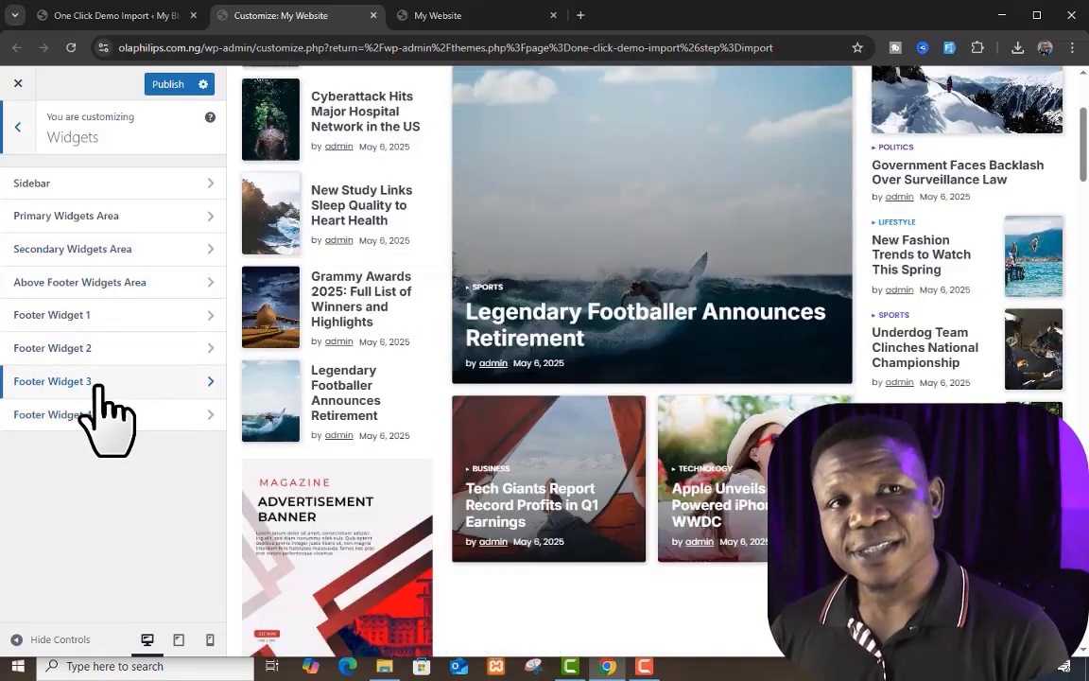
scroll(860, 233, down, 2)
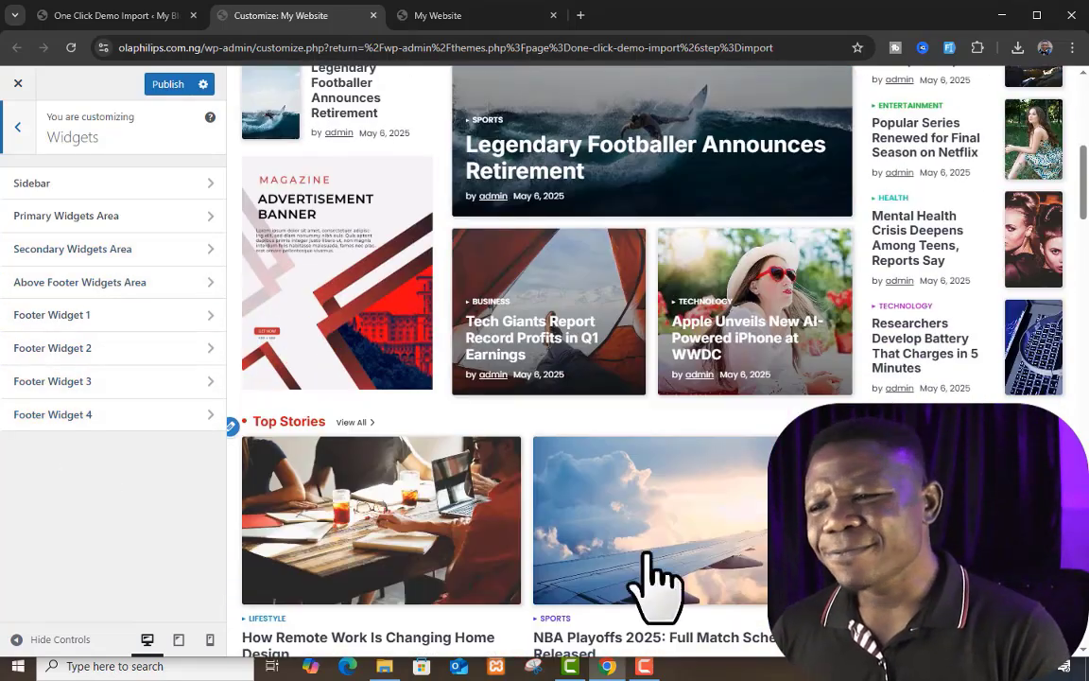
scroll(540, 450, down, 4)
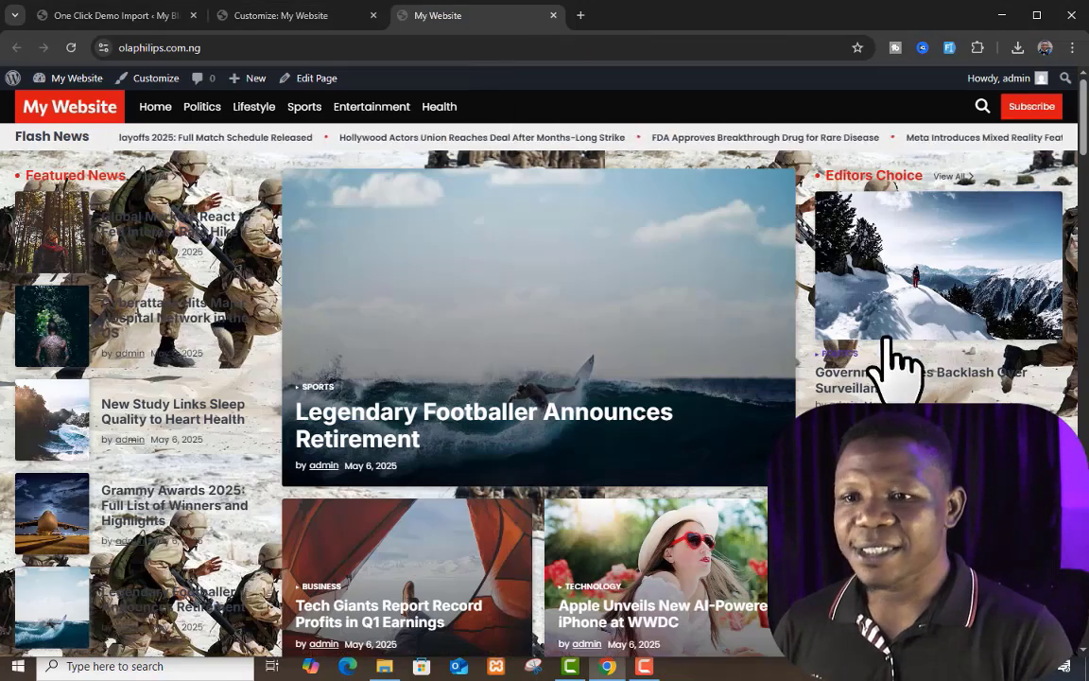
scroll(486, 327, down, 1)
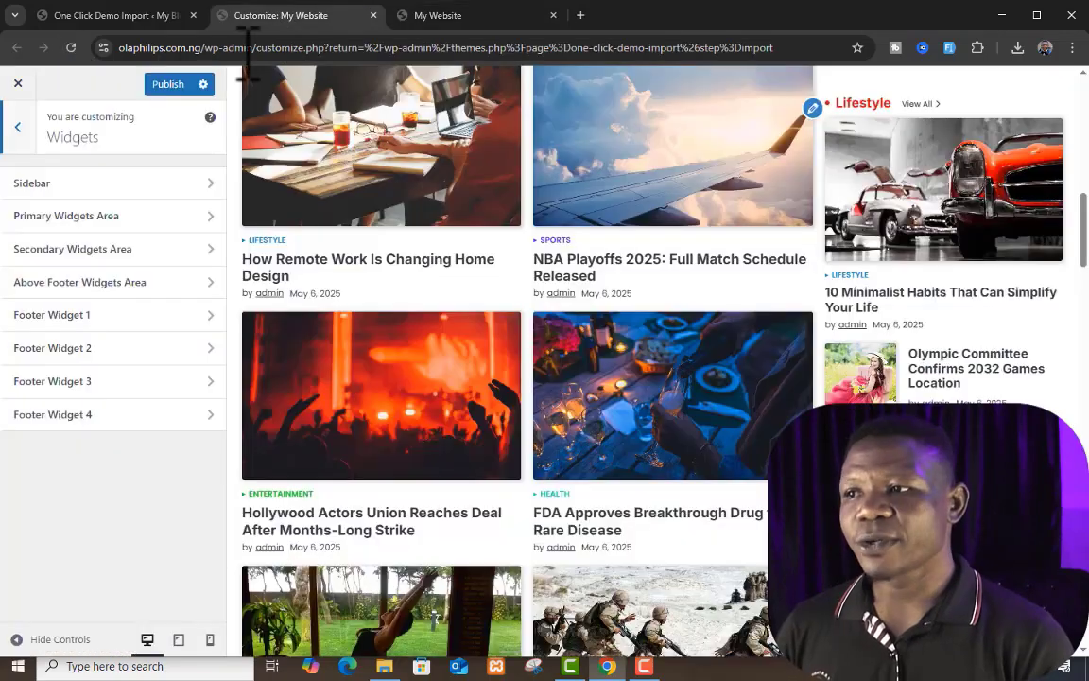
Step: Publish the removal of the background image, reload the live site and review its front page
click(166, 86)
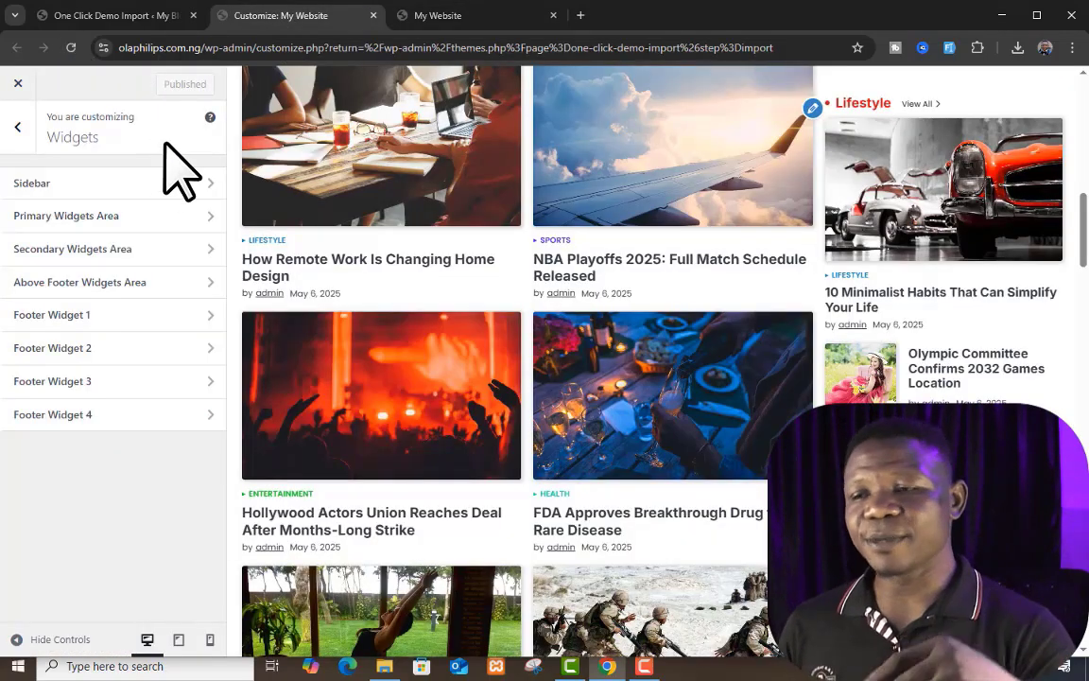
click(454, 17)
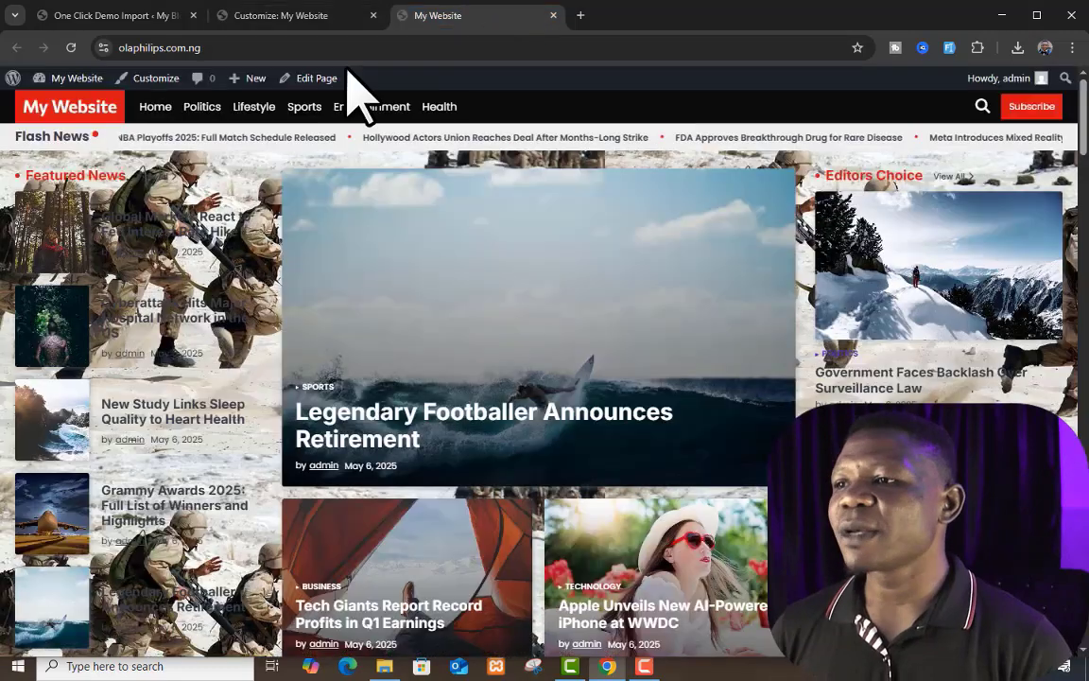
click(71, 47)
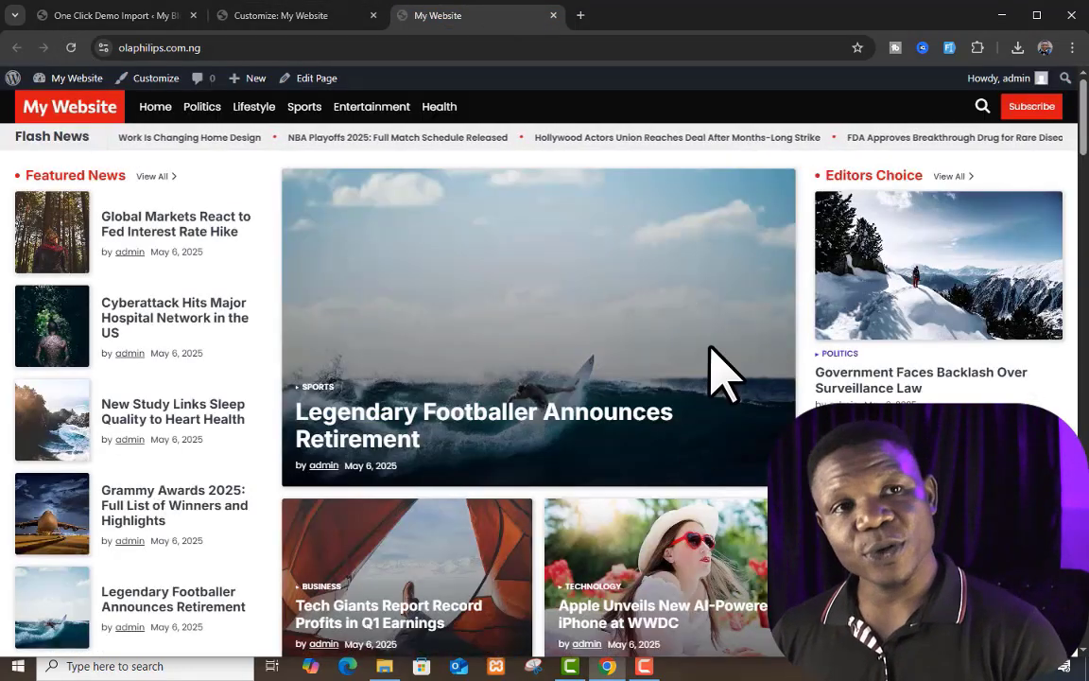
scroll(722, 370, down, 2)
scroll(711, 351, up, 3)
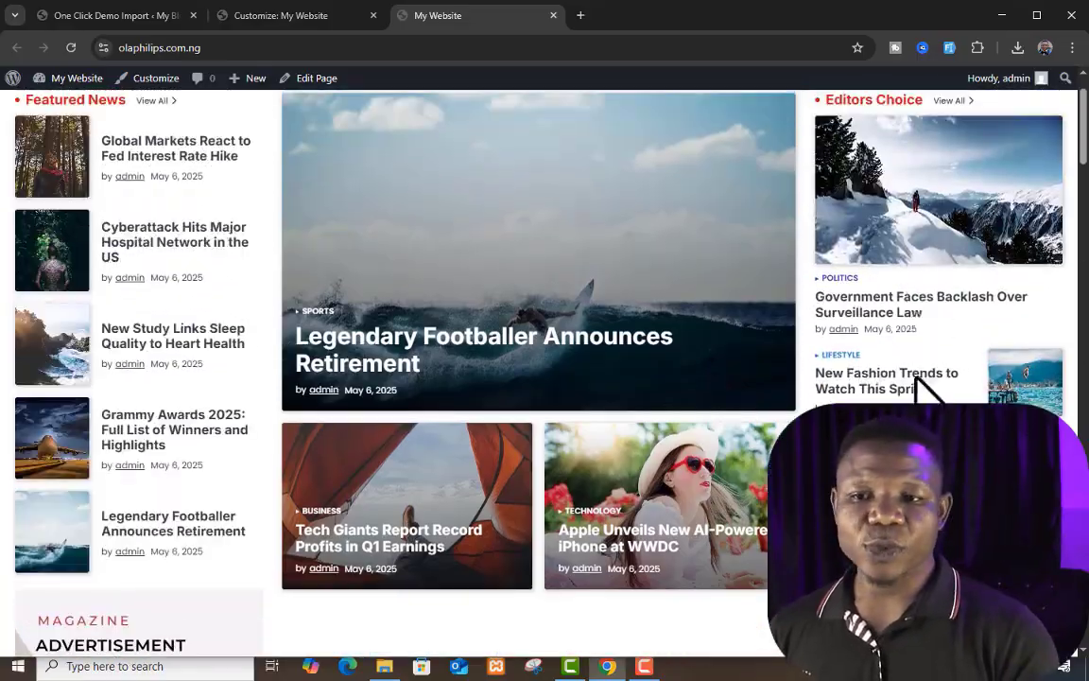
scroll(908, 302, down, 5)
scroll(908, 270, down, 10)
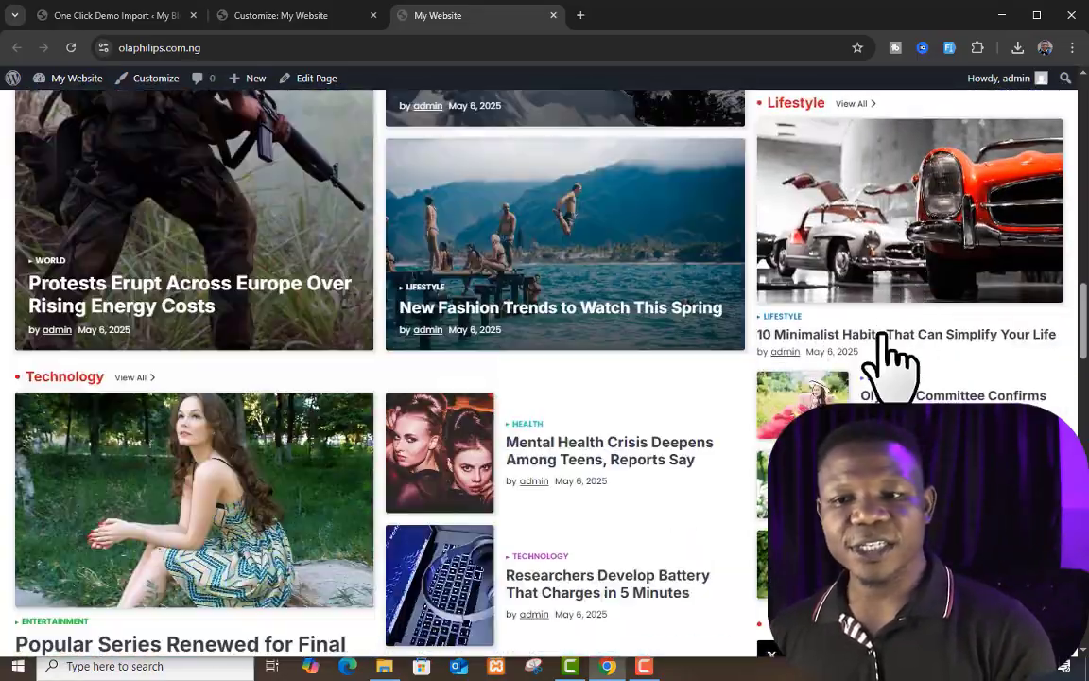
scroll(884, 263, up, 10)
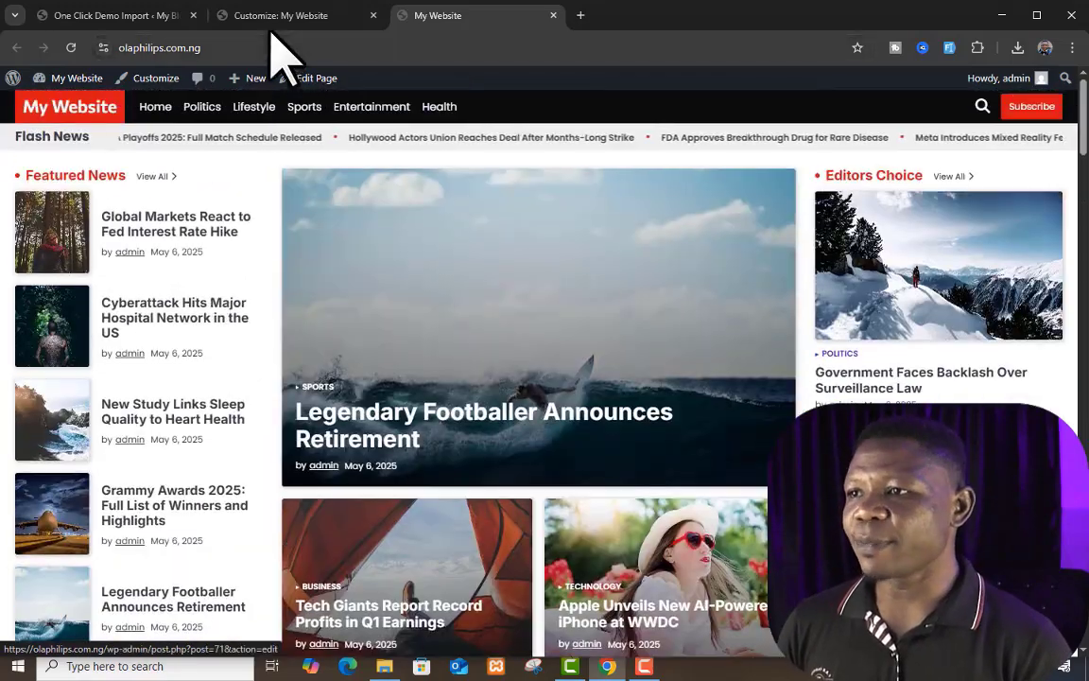
Step: Open the Sidebar widget area, dismiss the block widgets welcome, examine its blocks and return to the widget areas
click(283, 17)
click(81, 185)
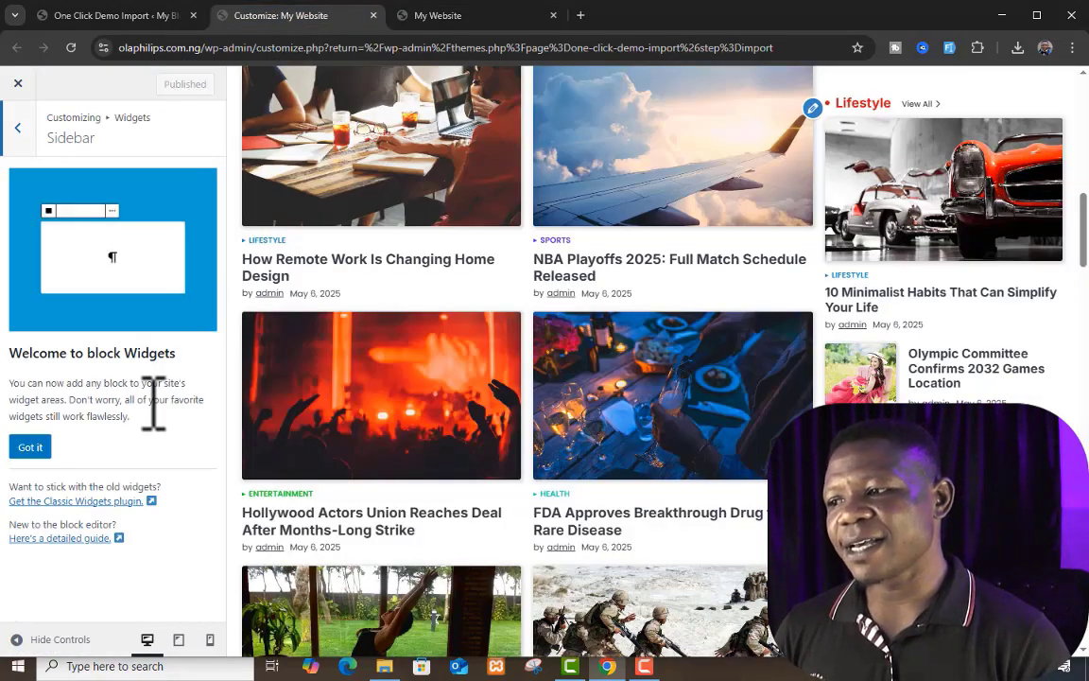
click(30, 447)
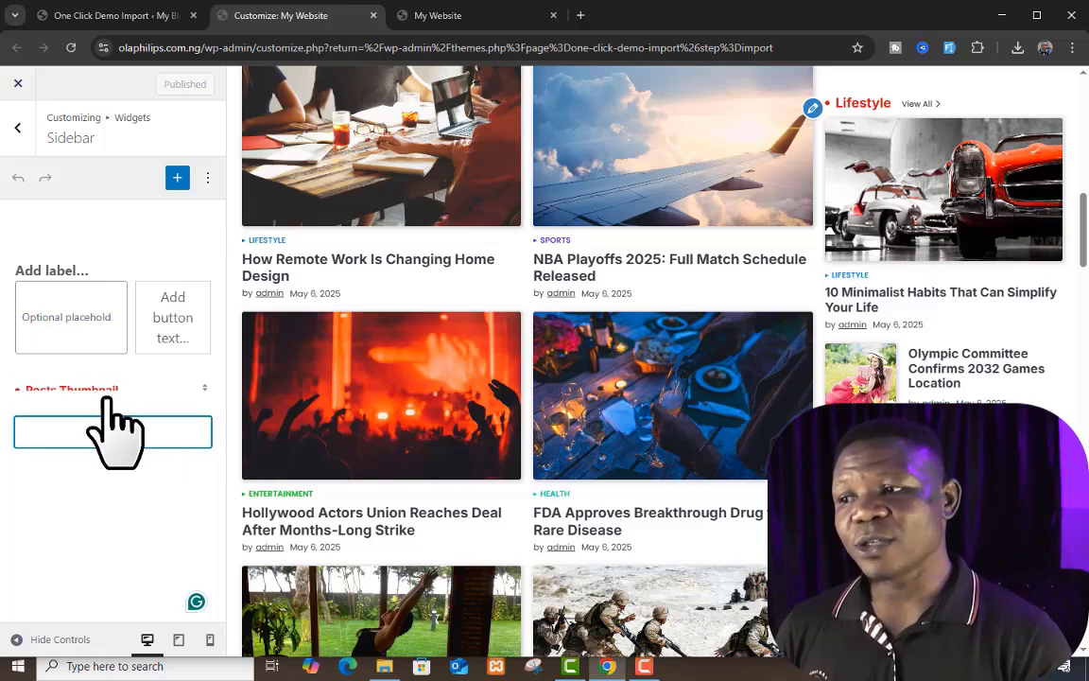
scroll(119, 279, down, 3)
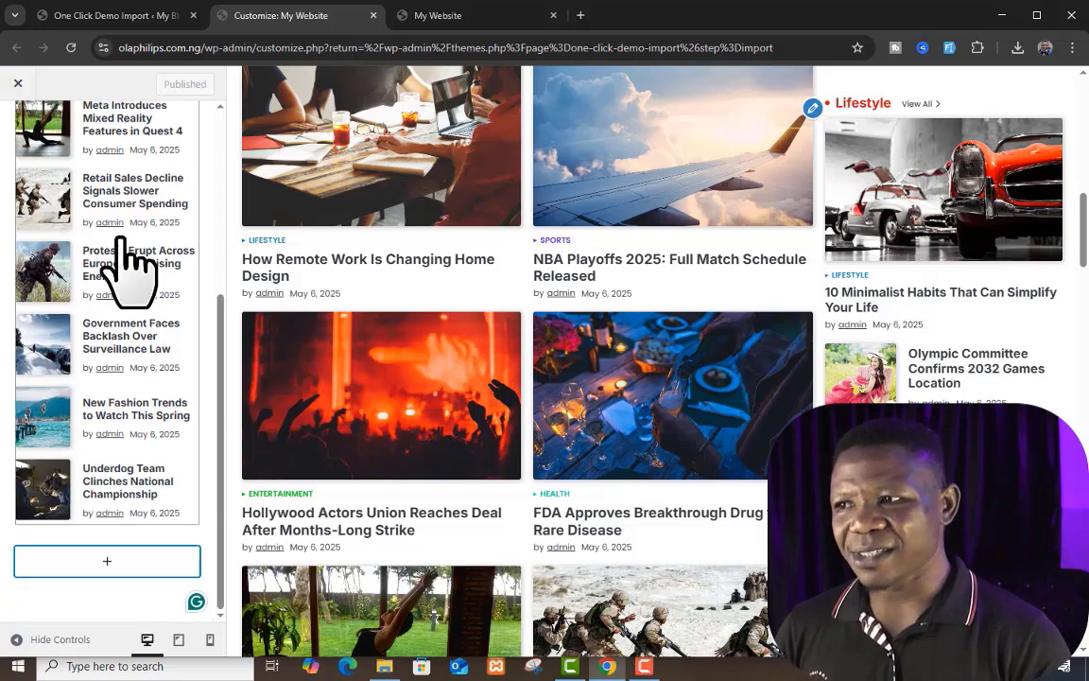
scroll(112, 251, up, 1)
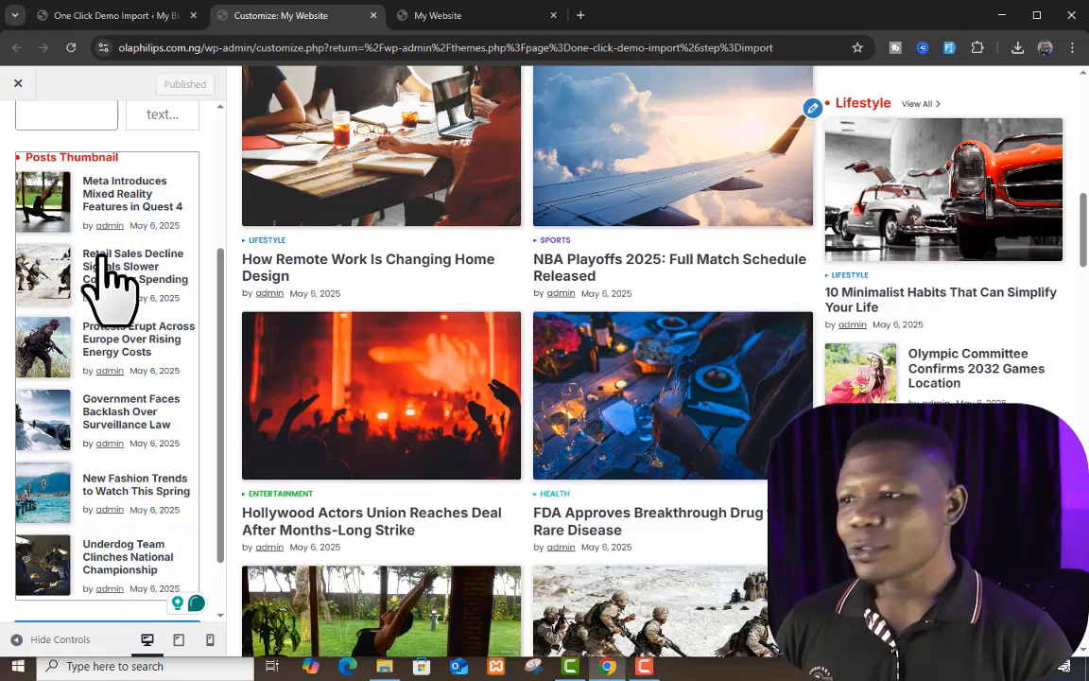
scroll(109, 286, down, 2)
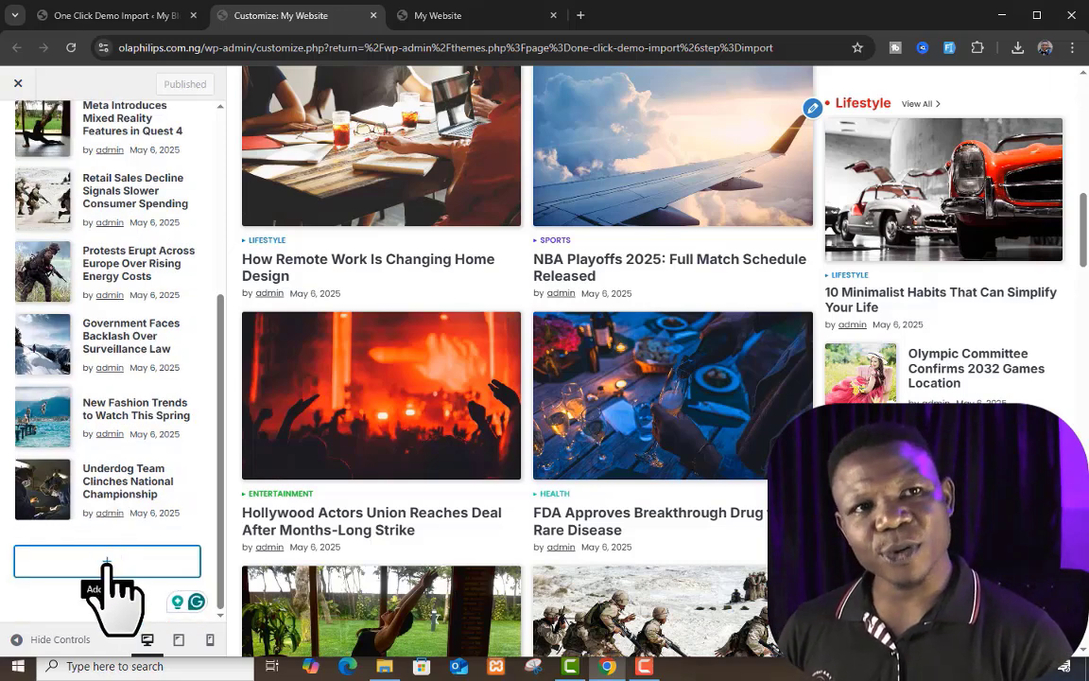
scroll(128, 431, up, 4)
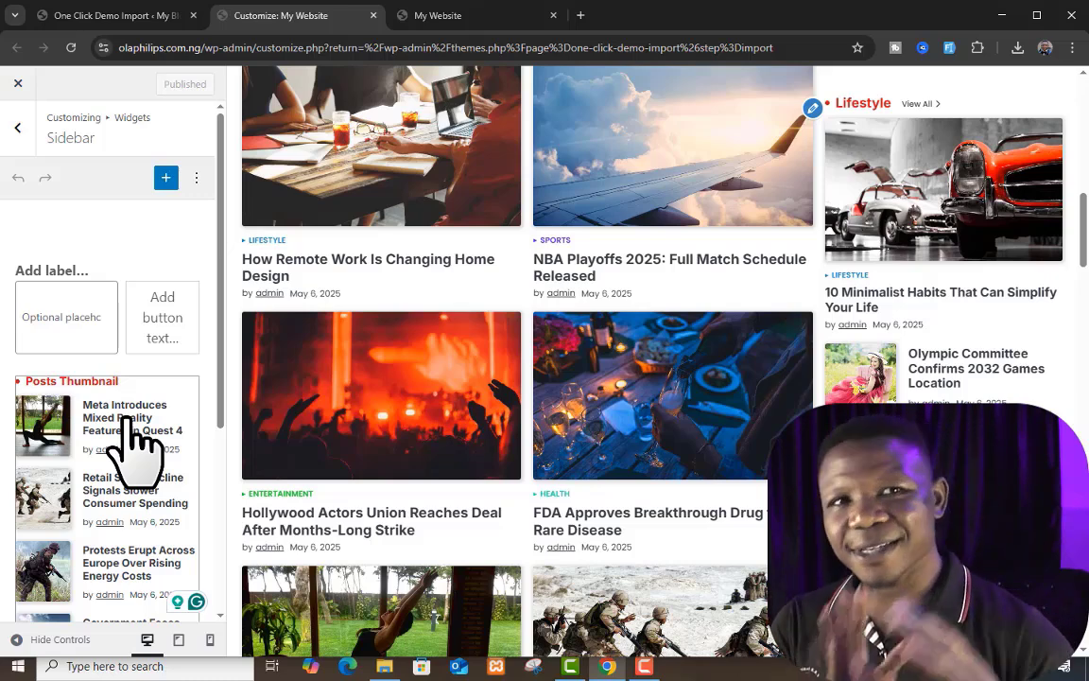
click(21, 133)
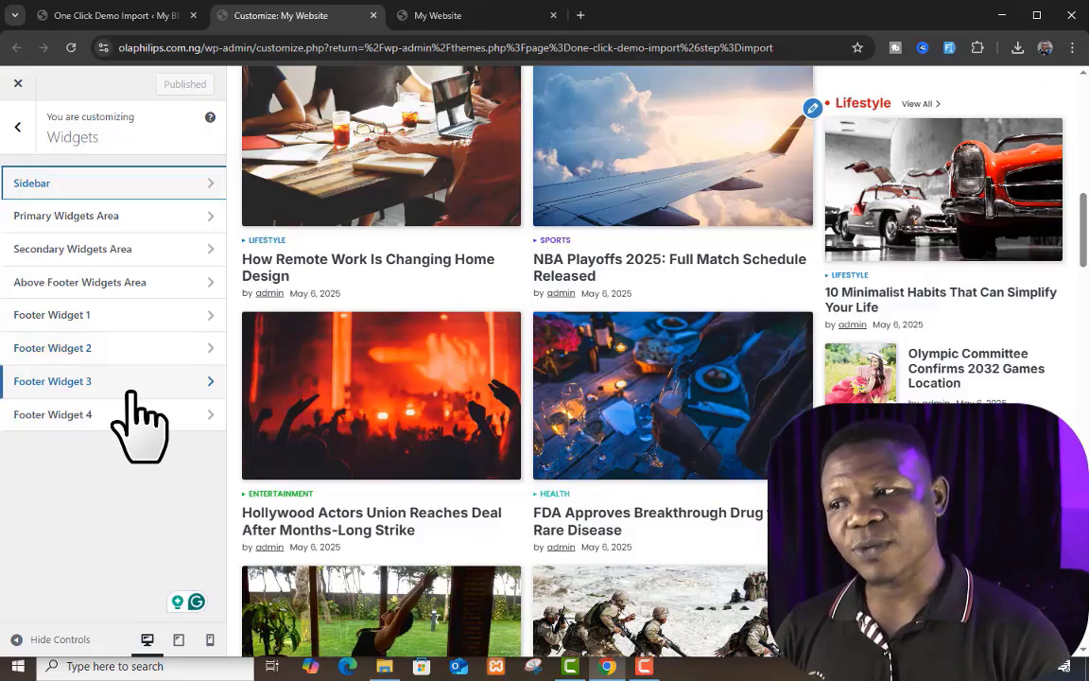
Step: Examine the social icons, advertisement and footer widget areas down to the end of the preview and live page
scroll(567, 473, down, 5)
scroll(643, 417, down, 10)
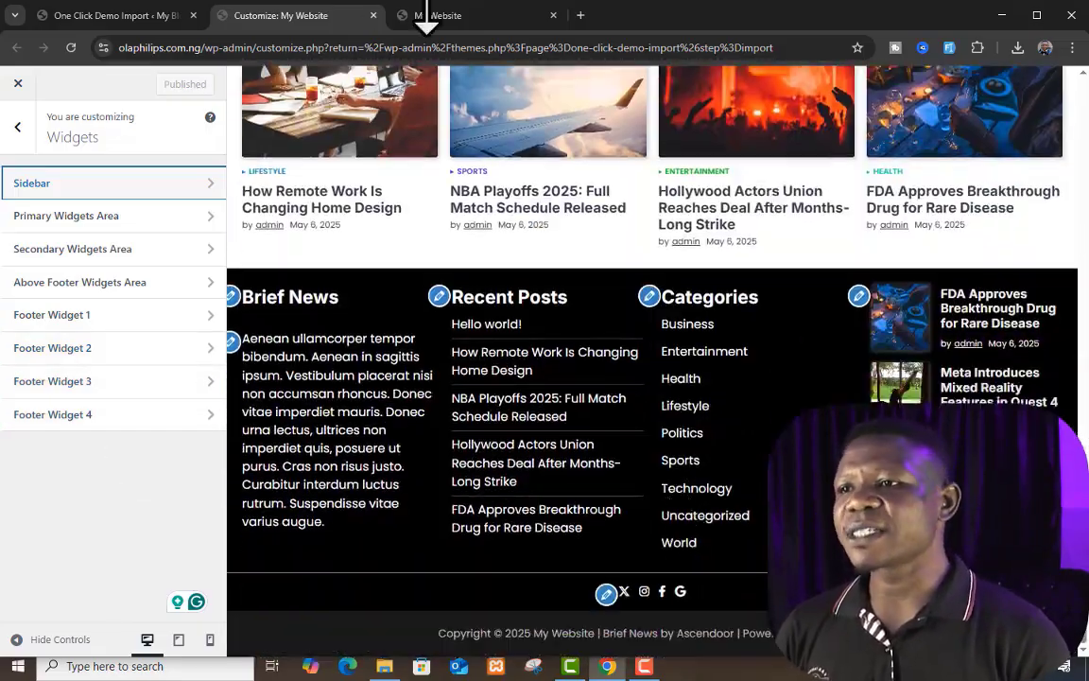
click(430, 16)
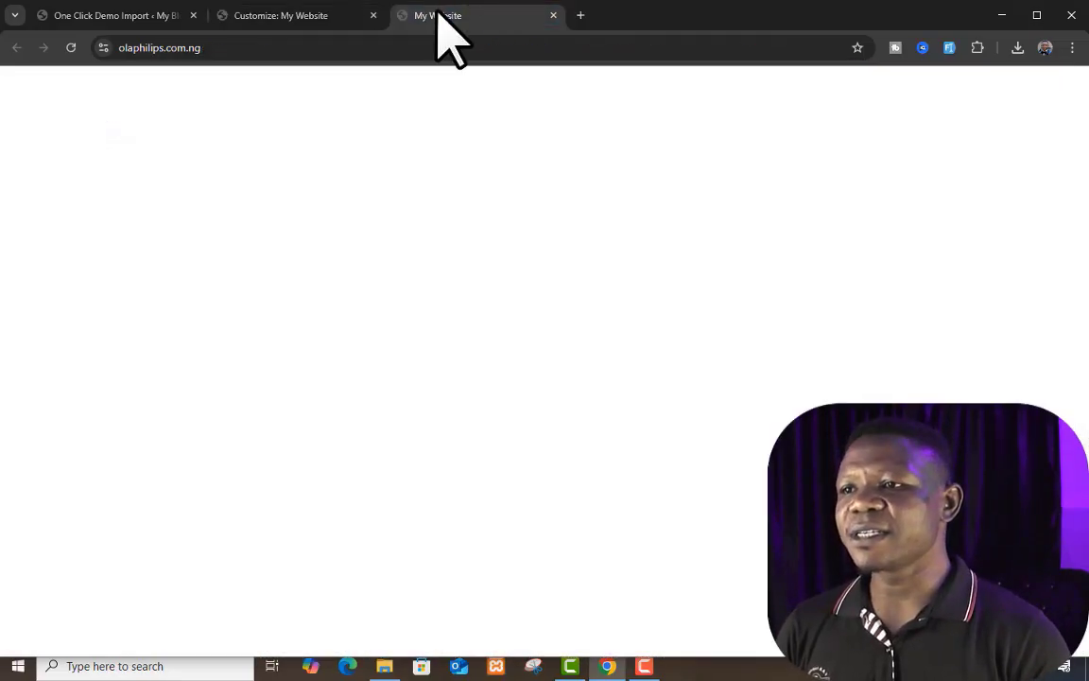
scroll(724, 469, down, 10)
scroll(729, 468, down, 5)
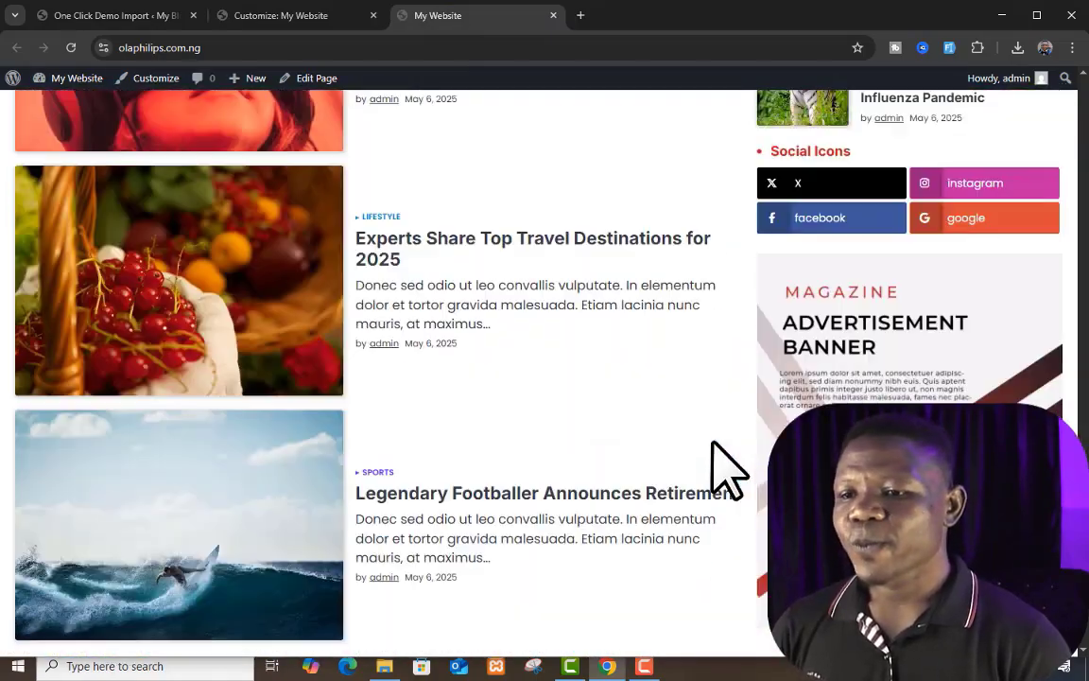
scroll(728, 468, down, 5)
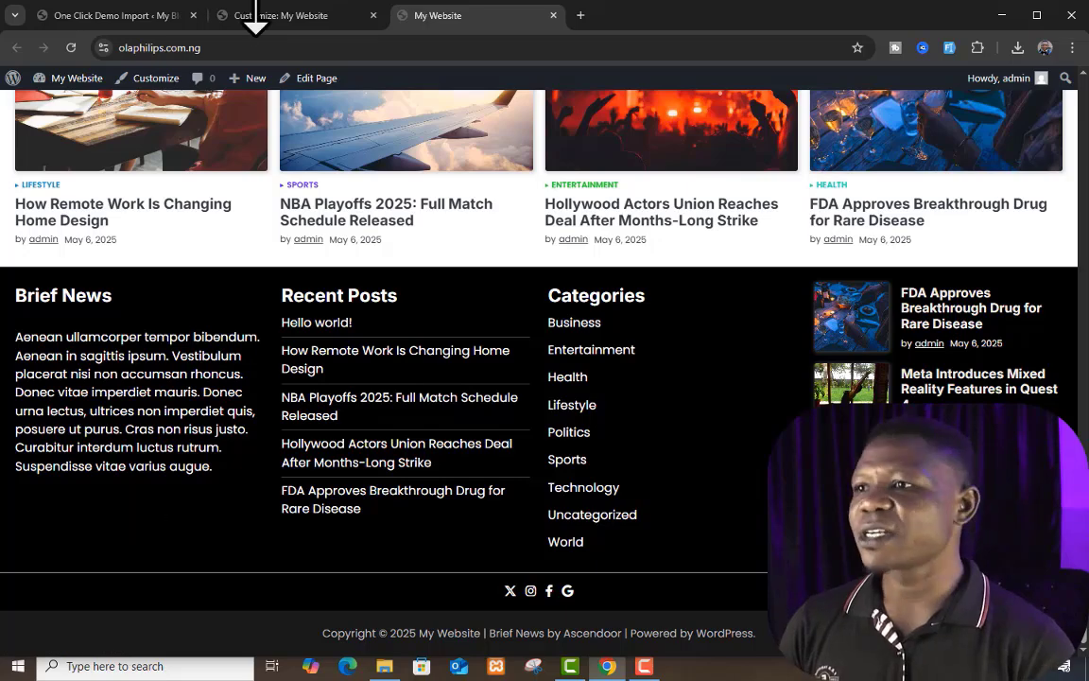
Step: In the Homepage Settings, use a static page with Home as the homepage and Blog as the posts page, and publish
click(257, 15)
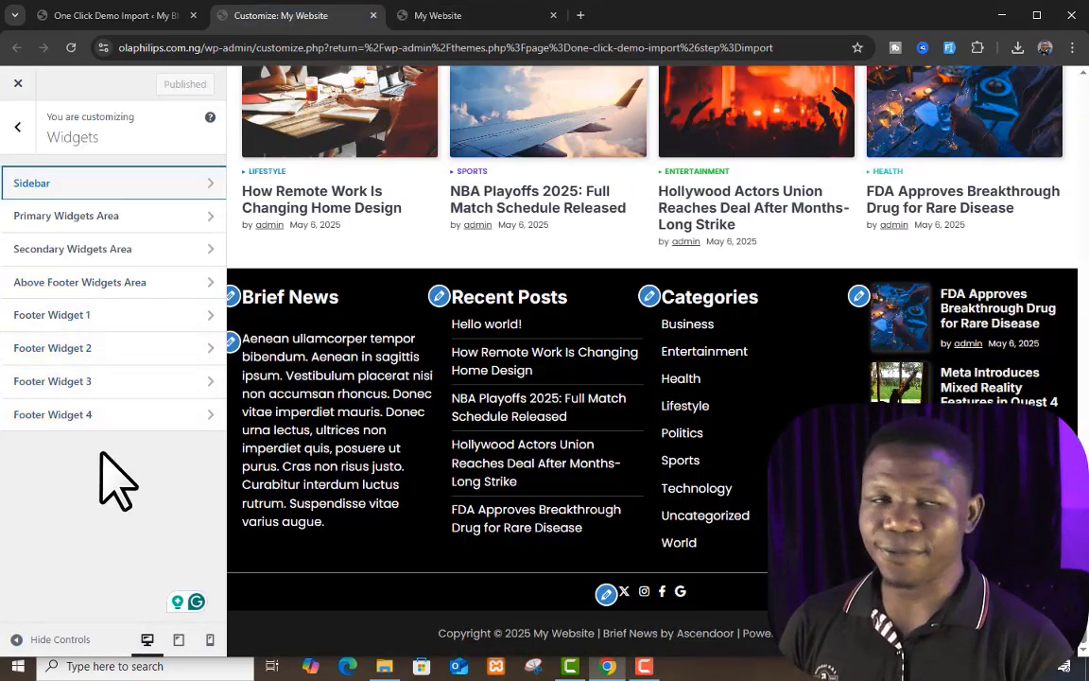
click(20, 142)
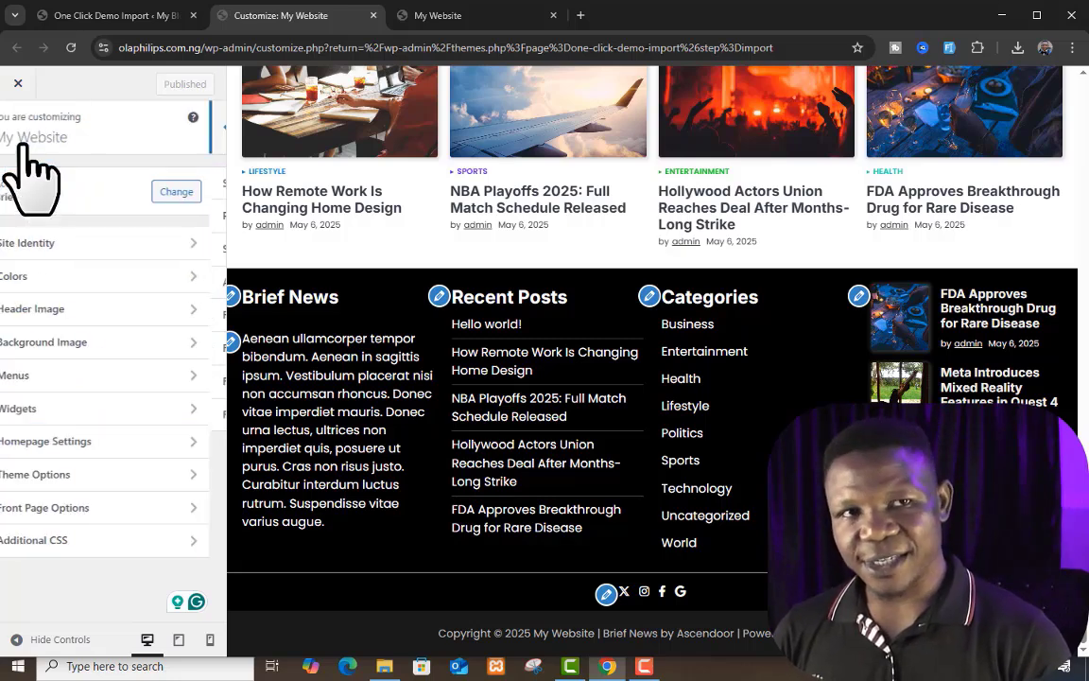
click(140, 440)
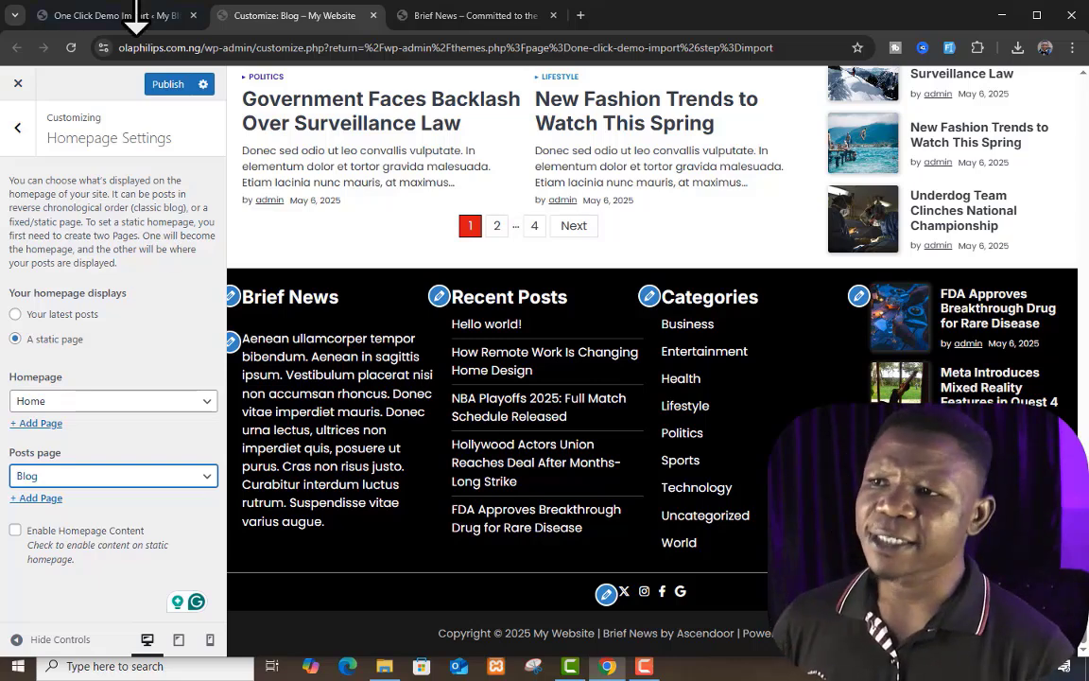
click(462, 15)
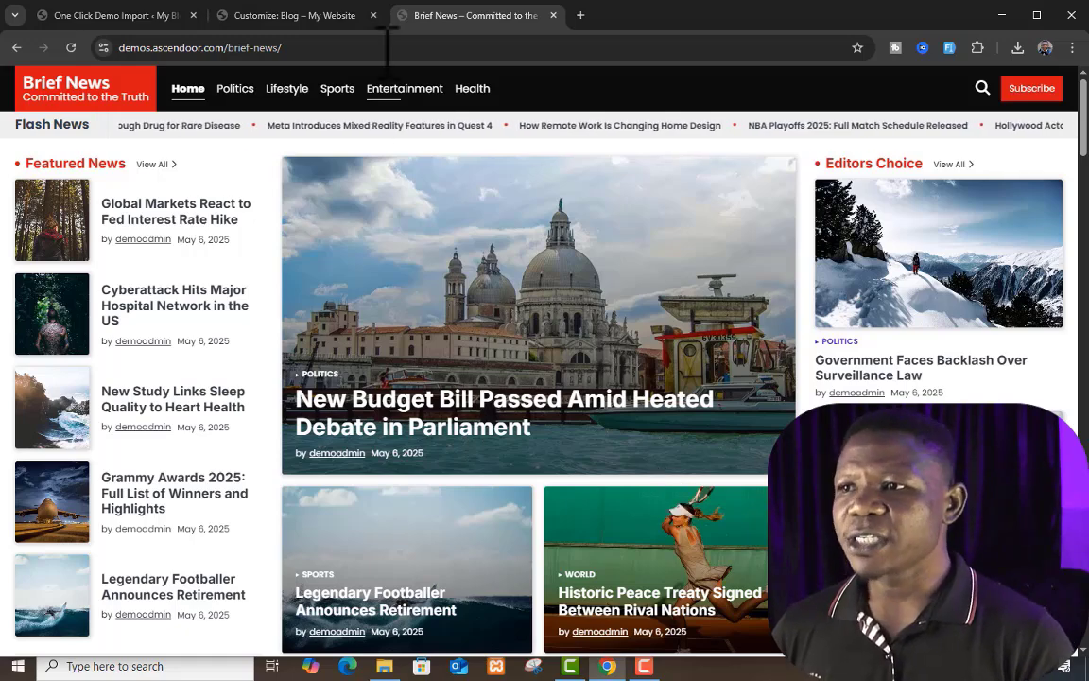
click(317, 16)
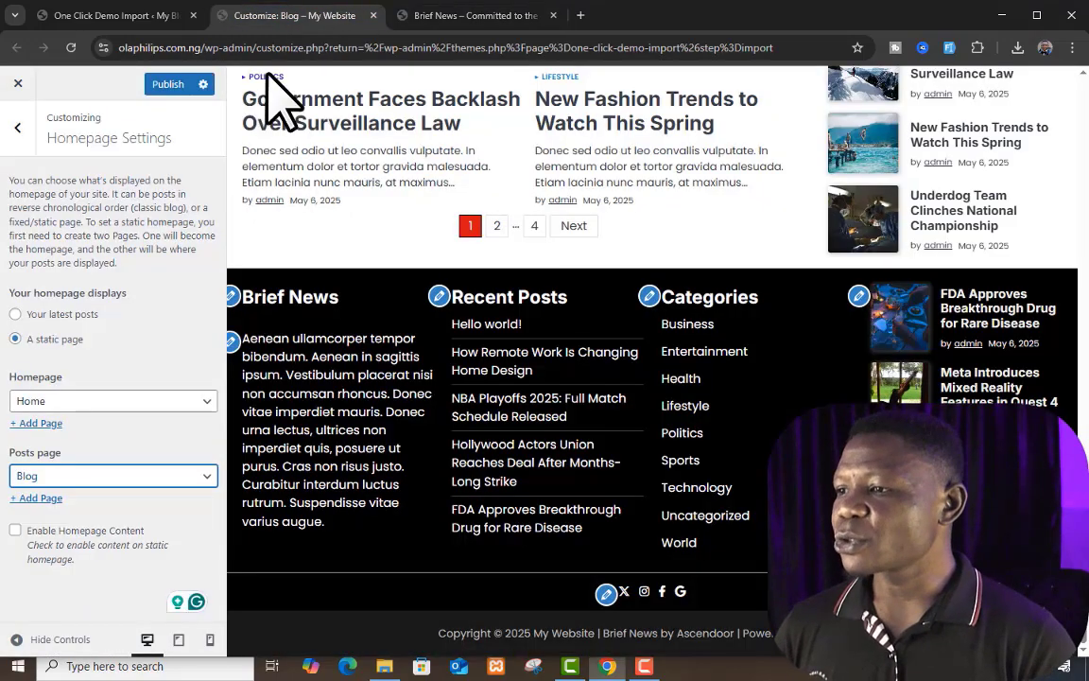
click(170, 407)
click(160, 464)
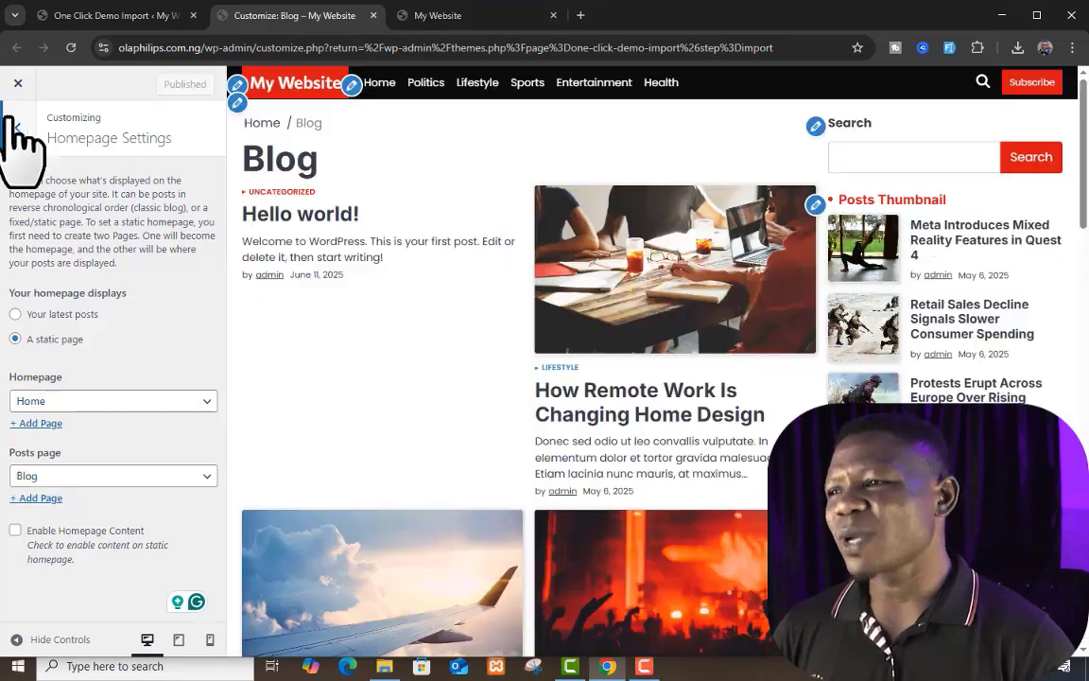
Step: In the theme's Header Options, set the header custom button text to "Follow Us", leave the button link empty and return to Theme Options
click(17, 126)
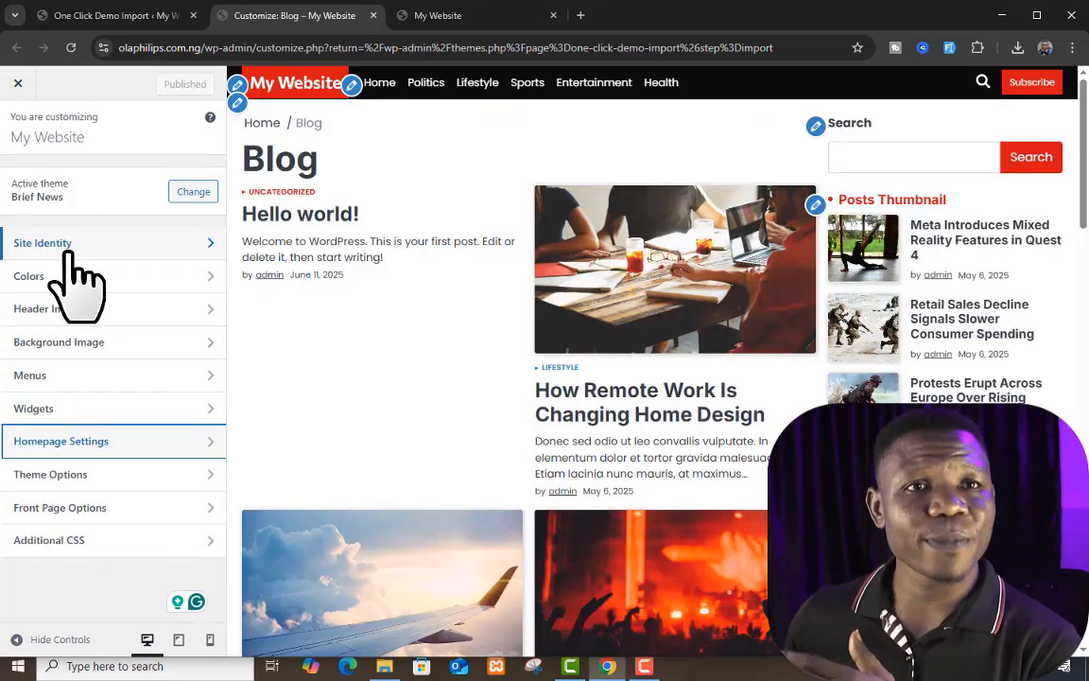
click(159, 473)
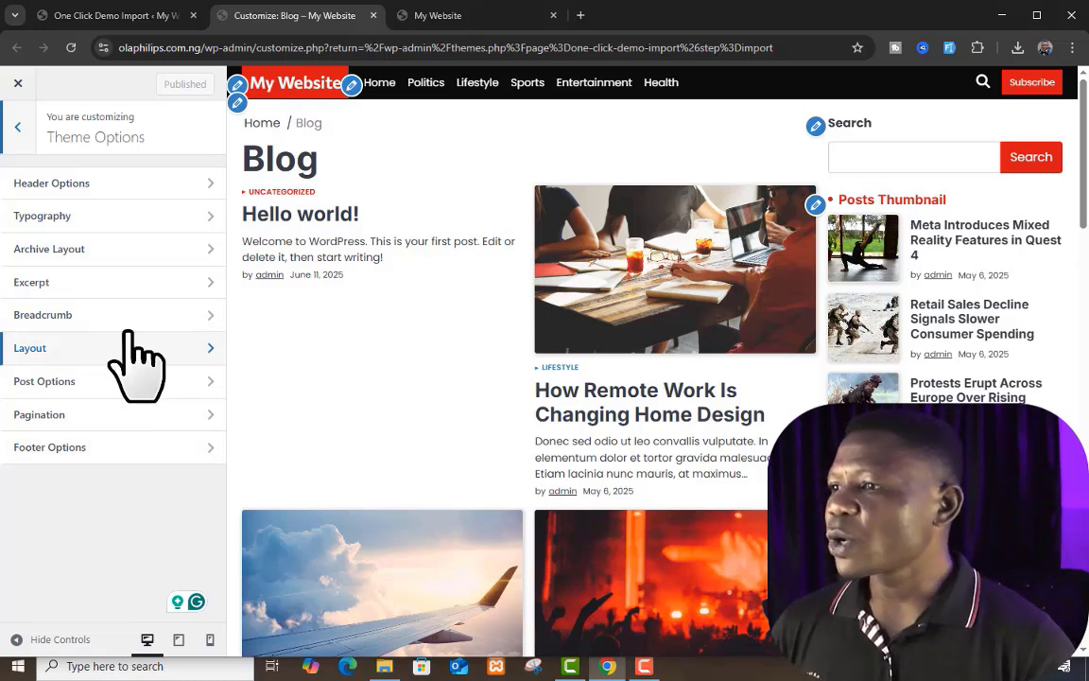
click(106, 184)
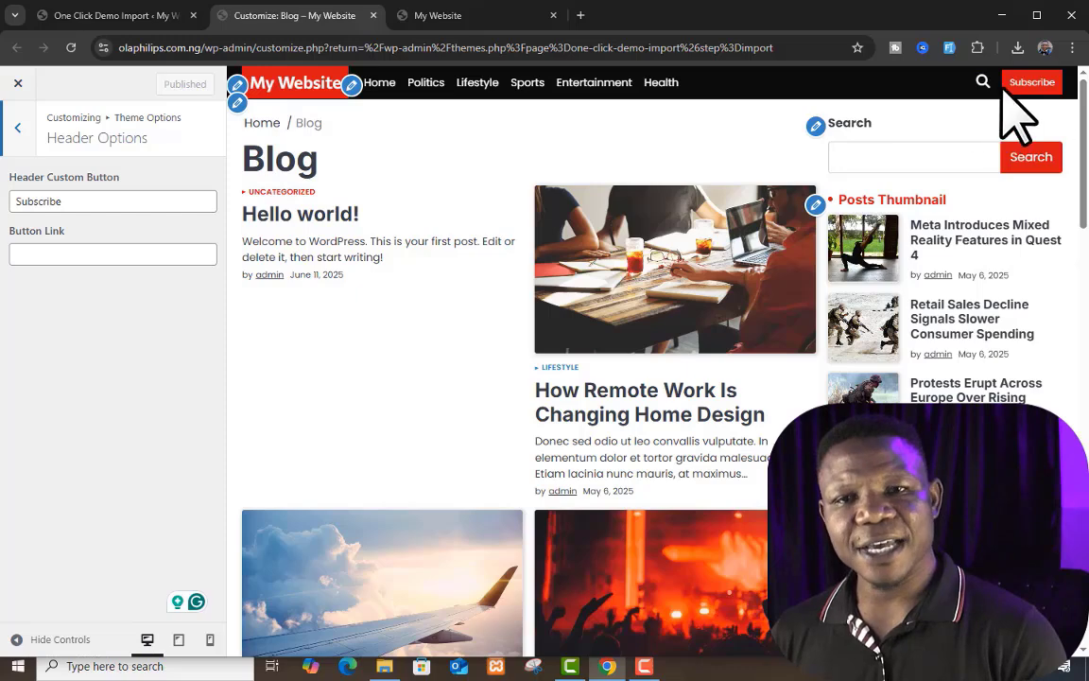
double_click(112, 201)
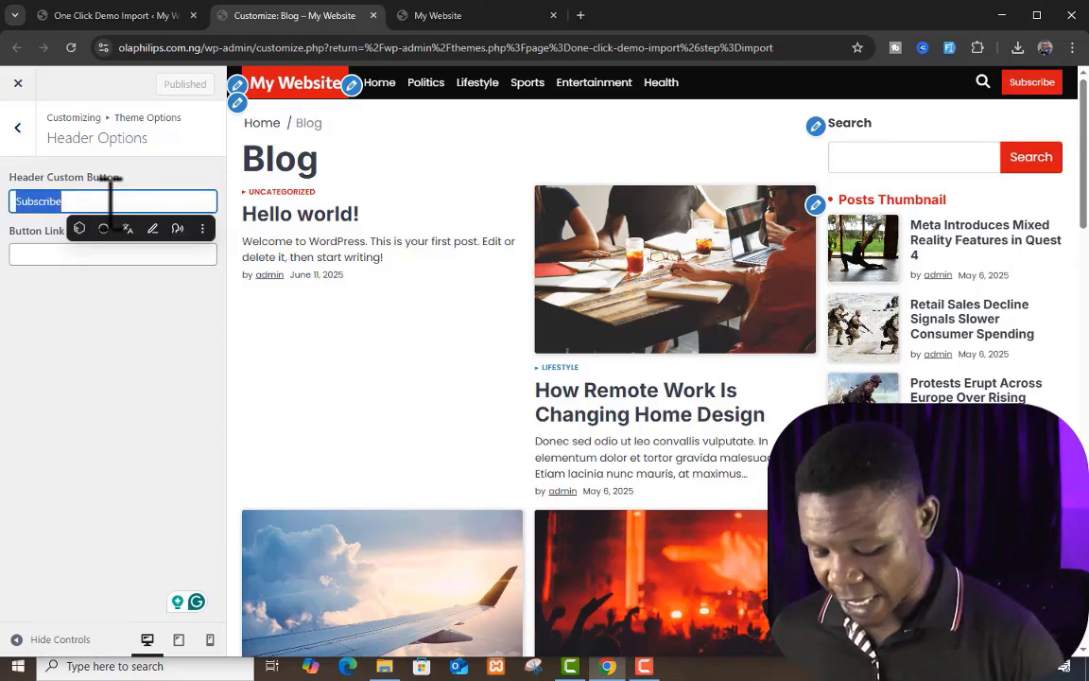
text(Follow Us)
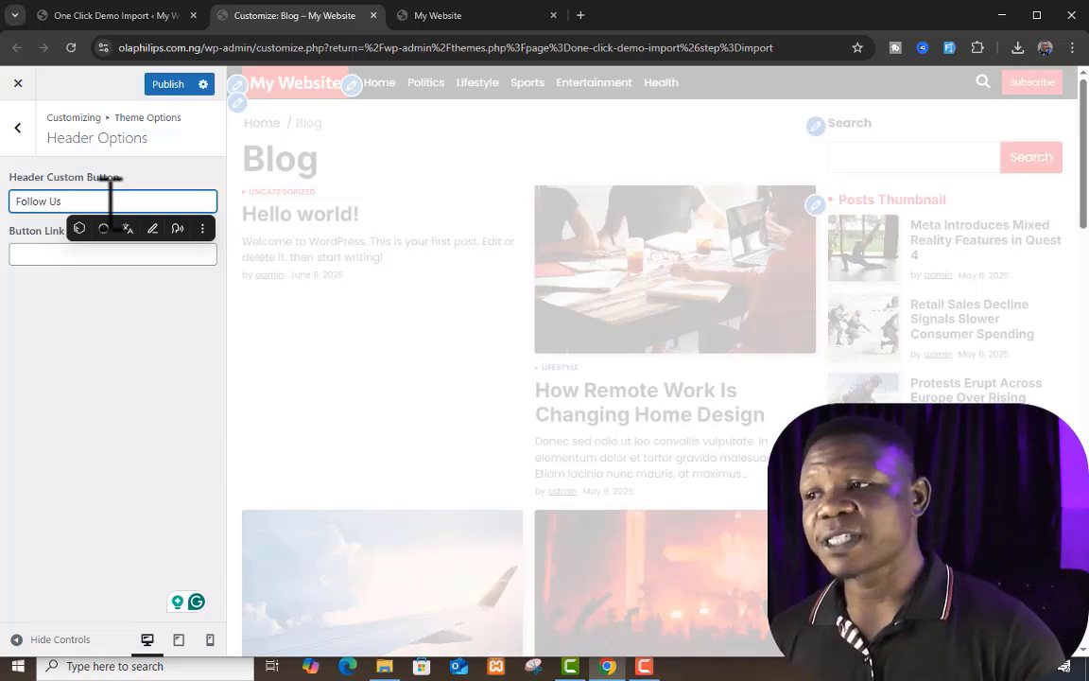
click(13, 254)
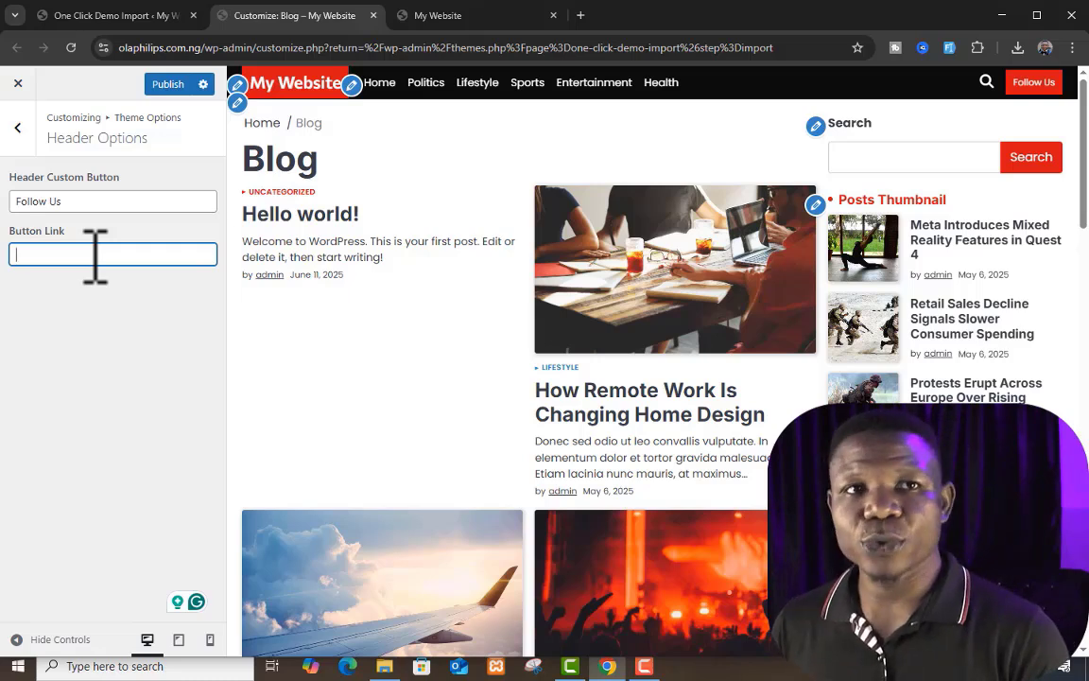
click(17, 127)
Step: Examine the Typography font family settings and the fonts available for the body text, and return to Theme Options
click(146, 217)
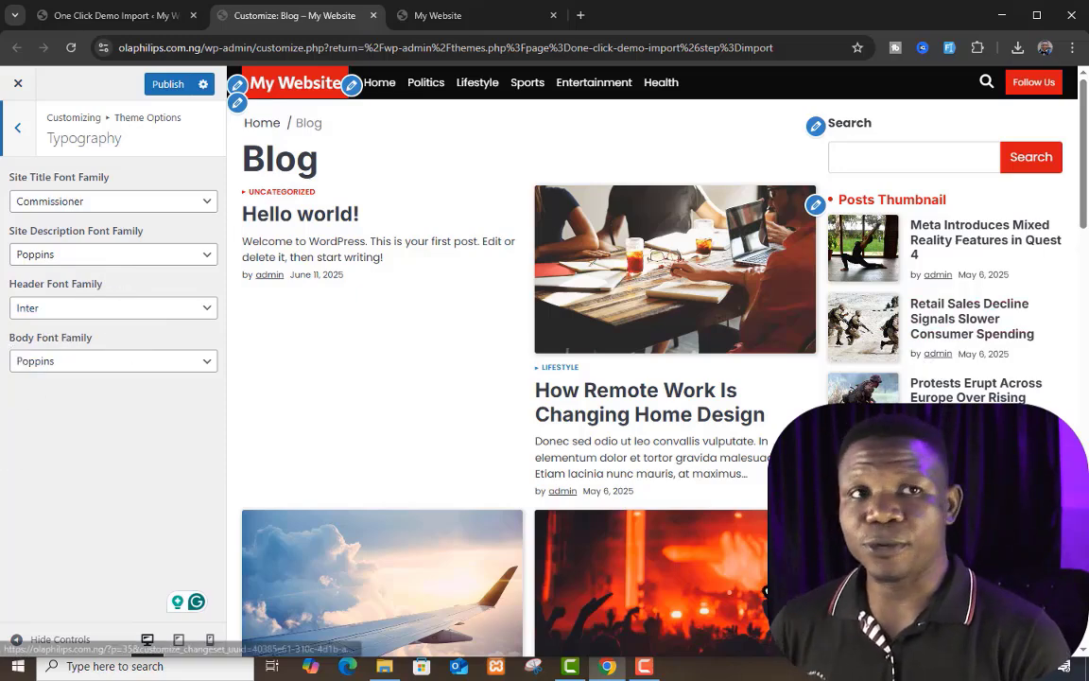
click(175, 361)
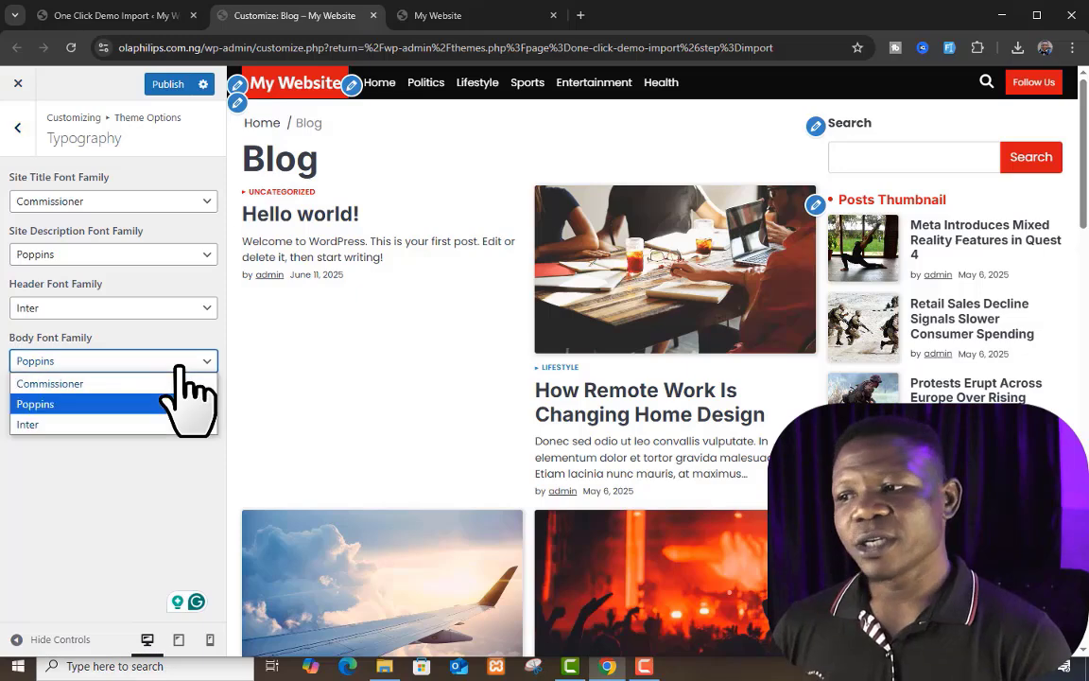
key(Escape)
click(17, 126)
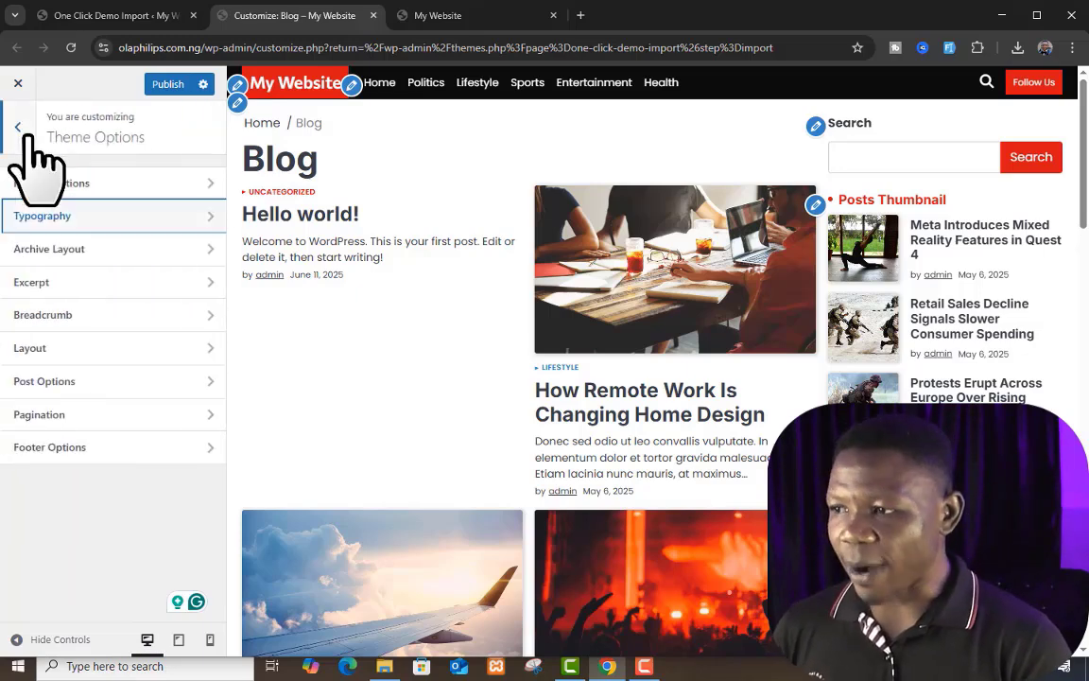
Step: Set the Archive Layout's column layout to Column 3, check the blog preview and return to Theme Options
click(165, 249)
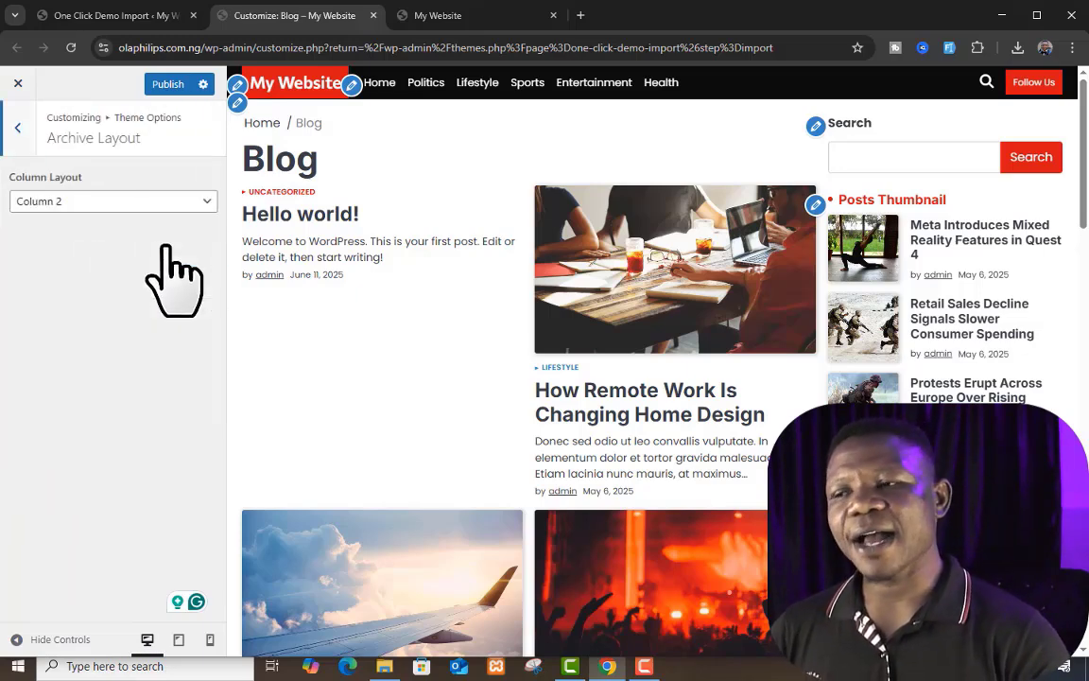
click(112, 202)
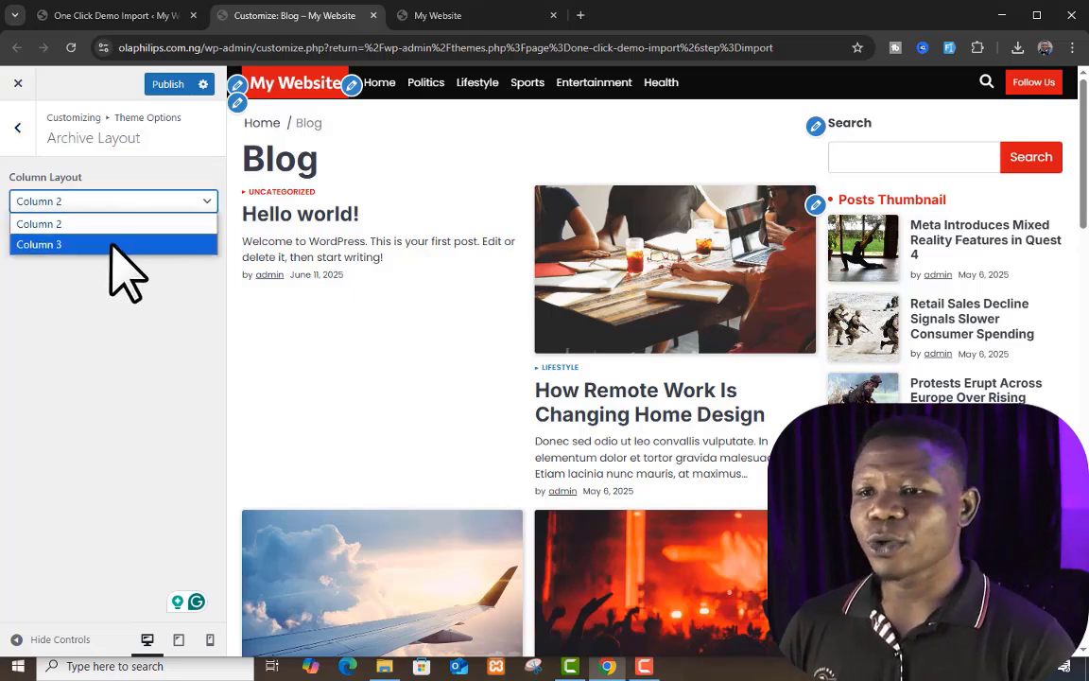
click(106, 288)
scroll(664, 333, down, 2)
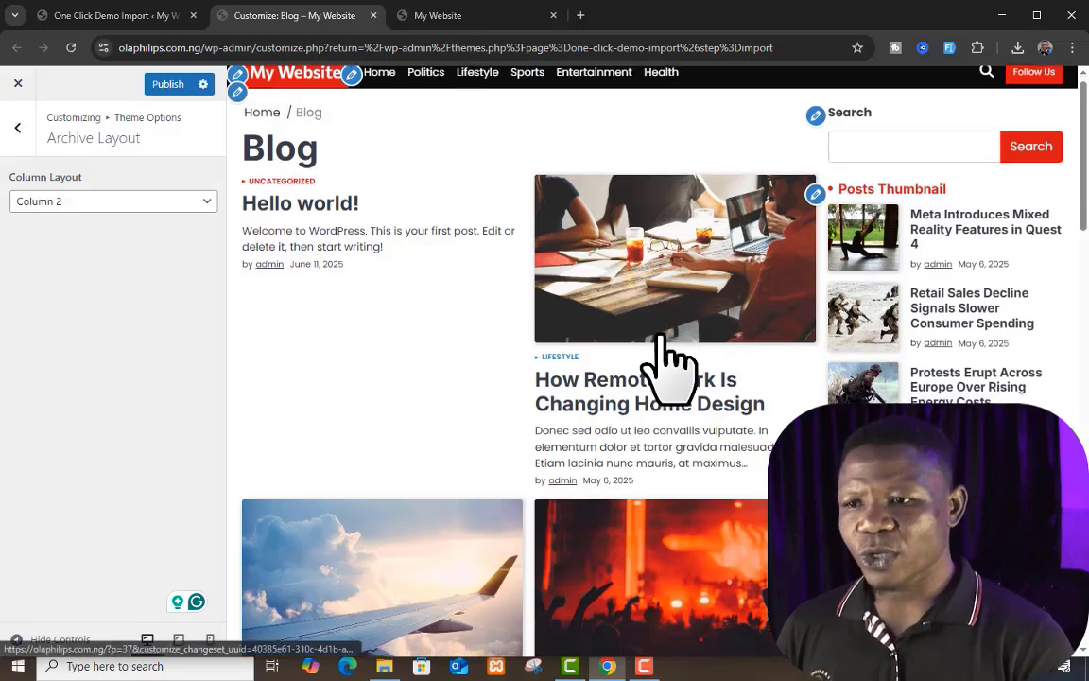
scroll(596, 418, up, 2)
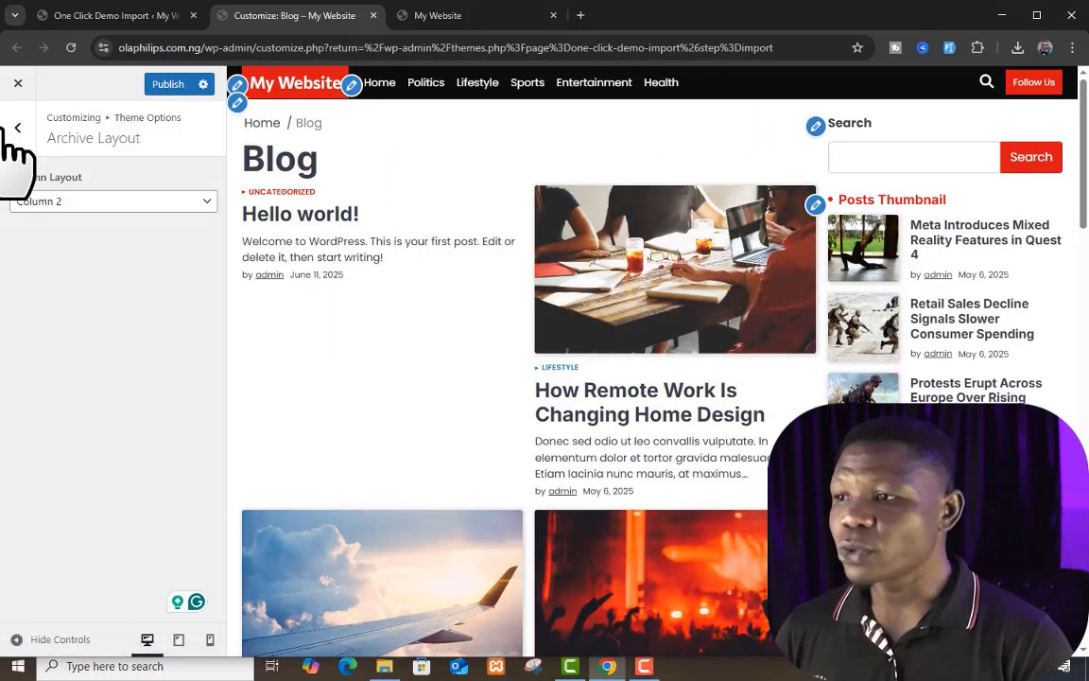
click(113, 200)
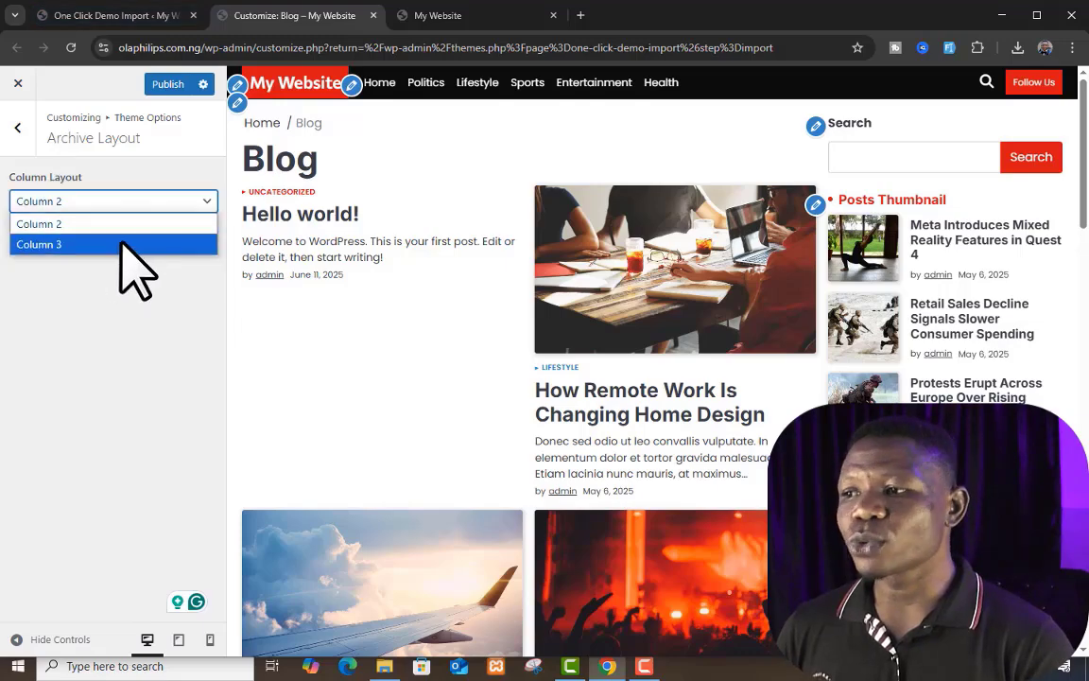
click(121, 243)
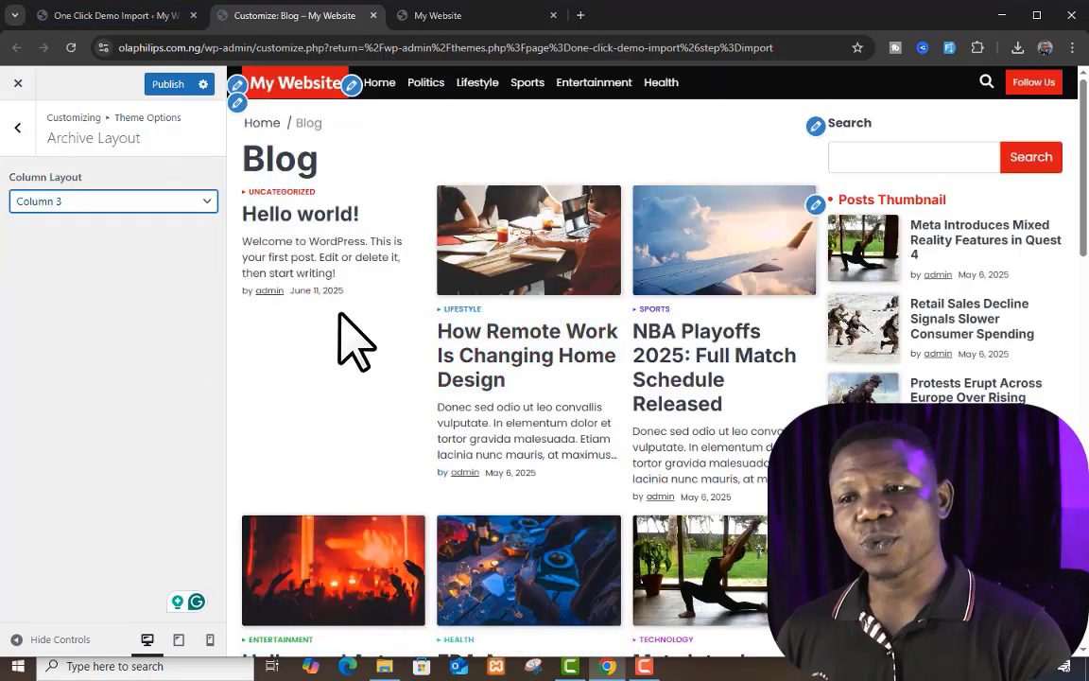
scroll(346, 378, down, 2)
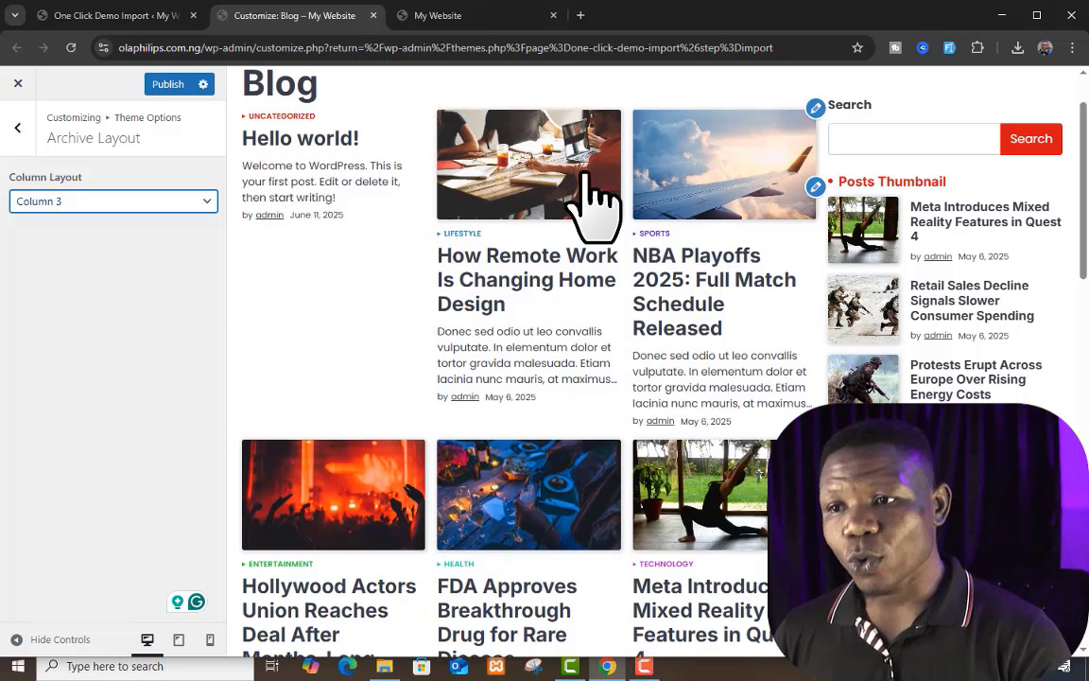
scroll(724, 255, up, 2)
click(18, 127)
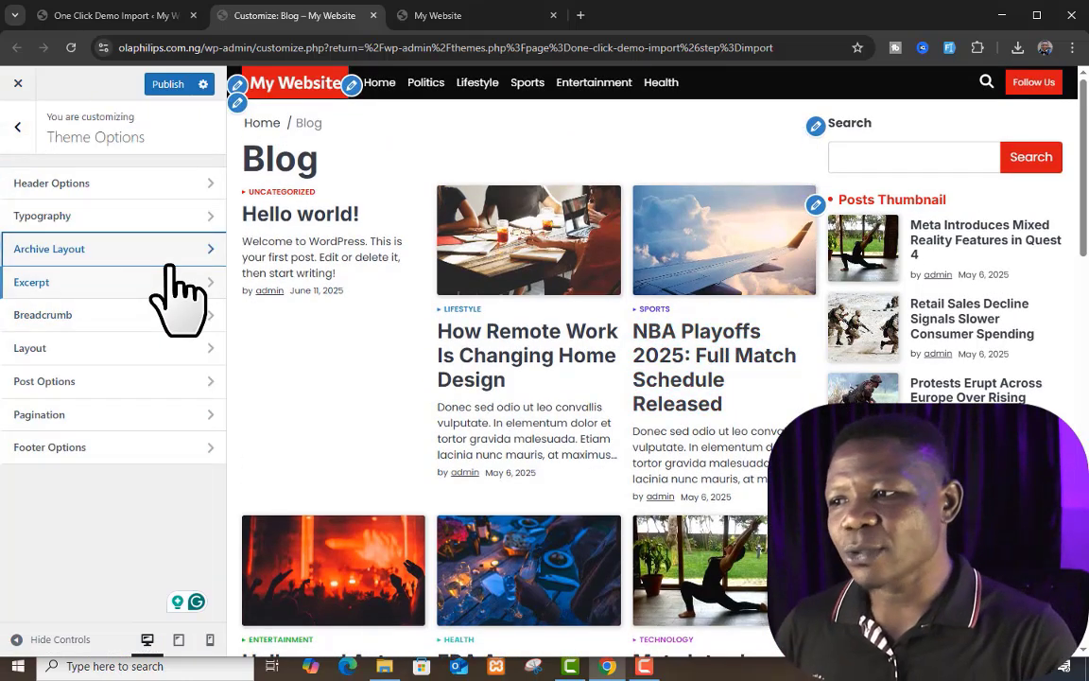
Step: Examine the Excerpt length setting and the excerpt under the "Popular Series Renewed" post on the live site, and return to Theme Options
click(161, 282)
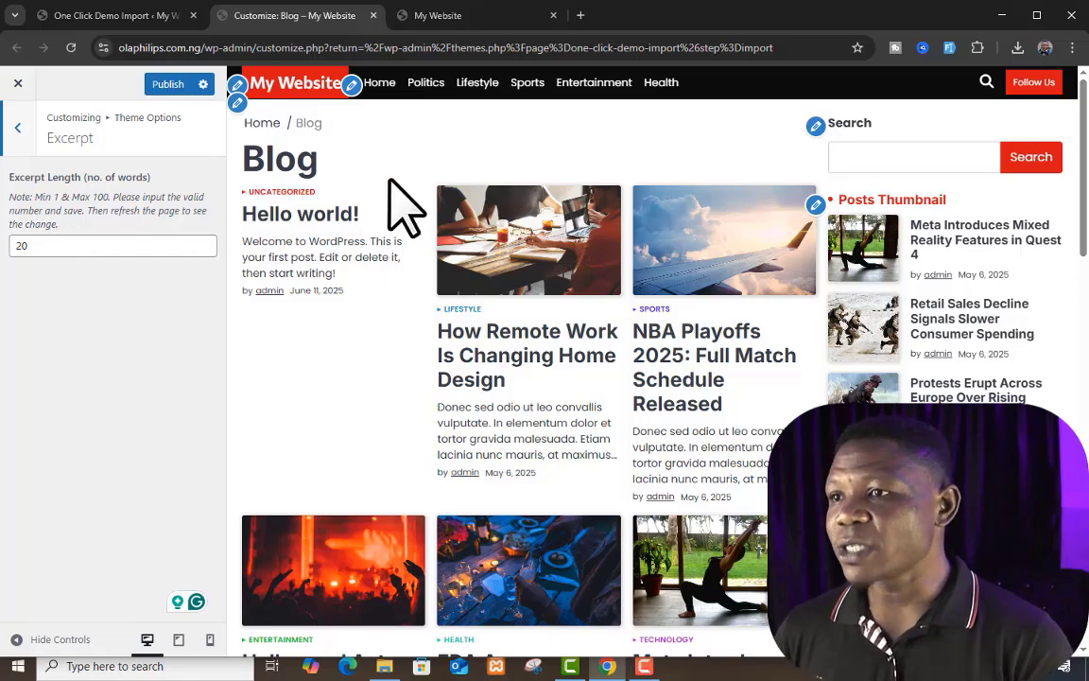
click(480, 17)
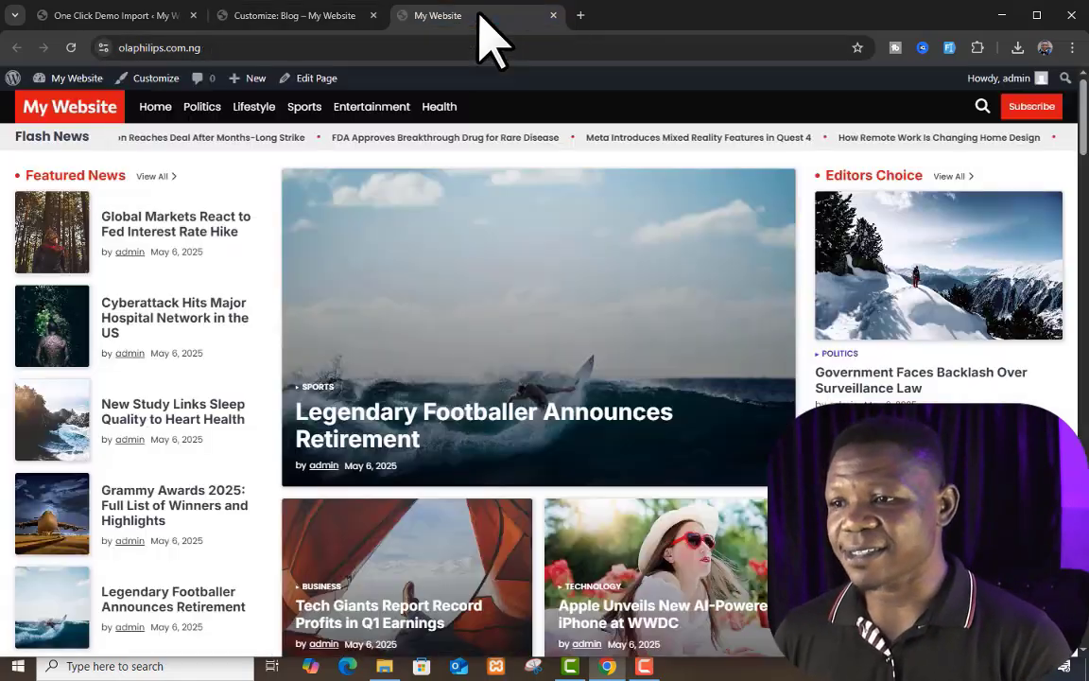
scroll(605, 303, down, 10)
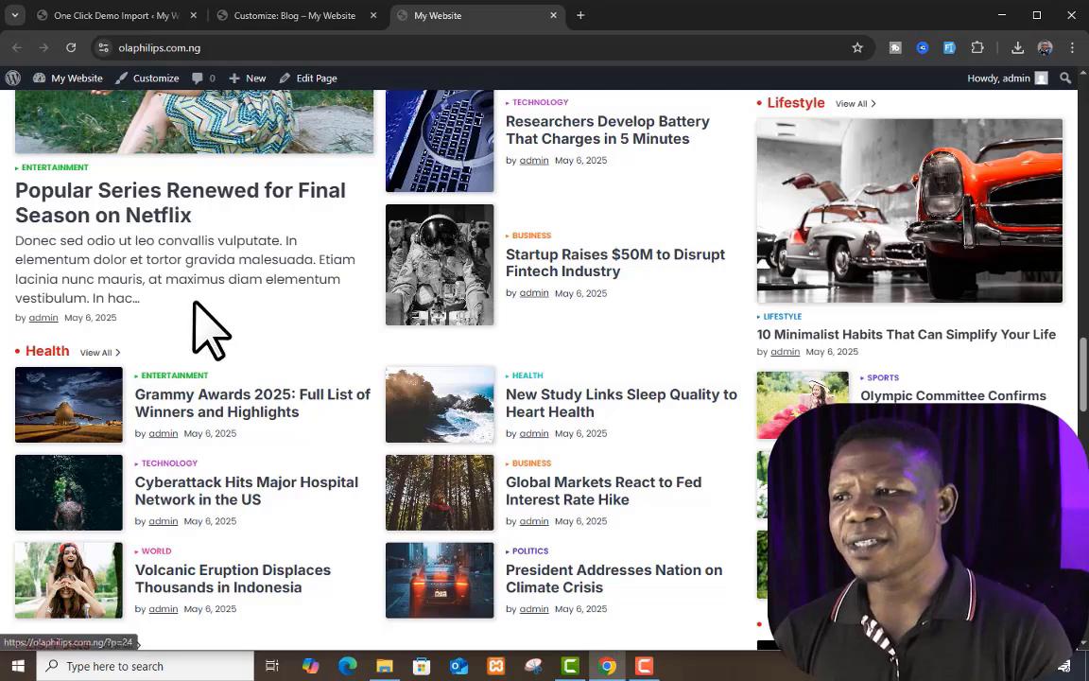
drag(166, 307, 20, 262)
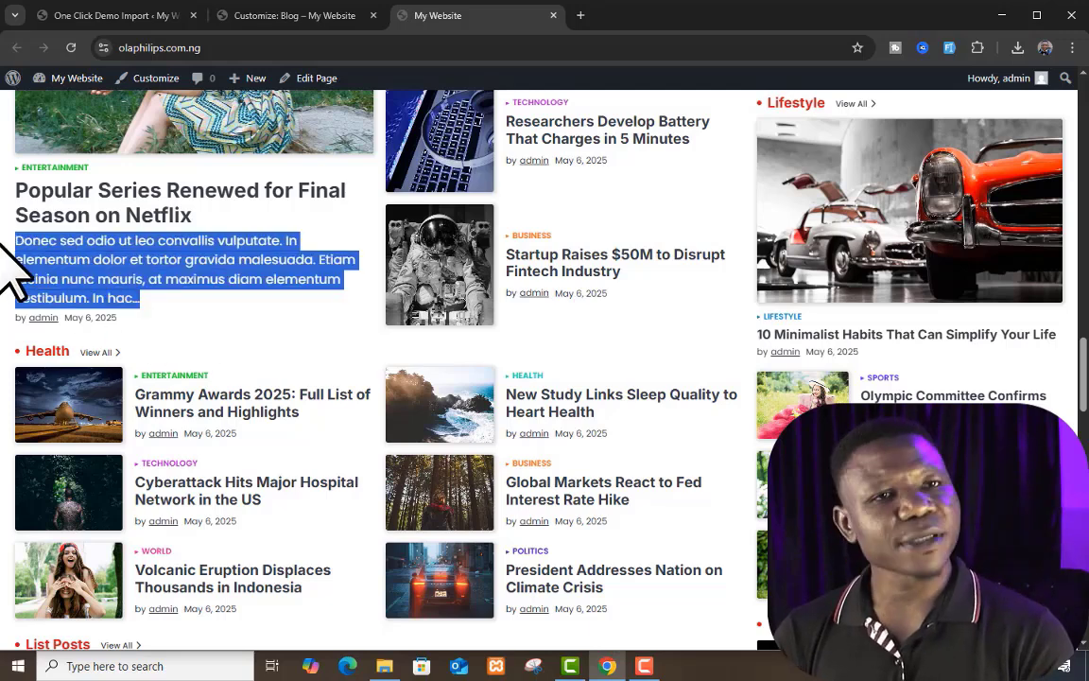
click(186, 274)
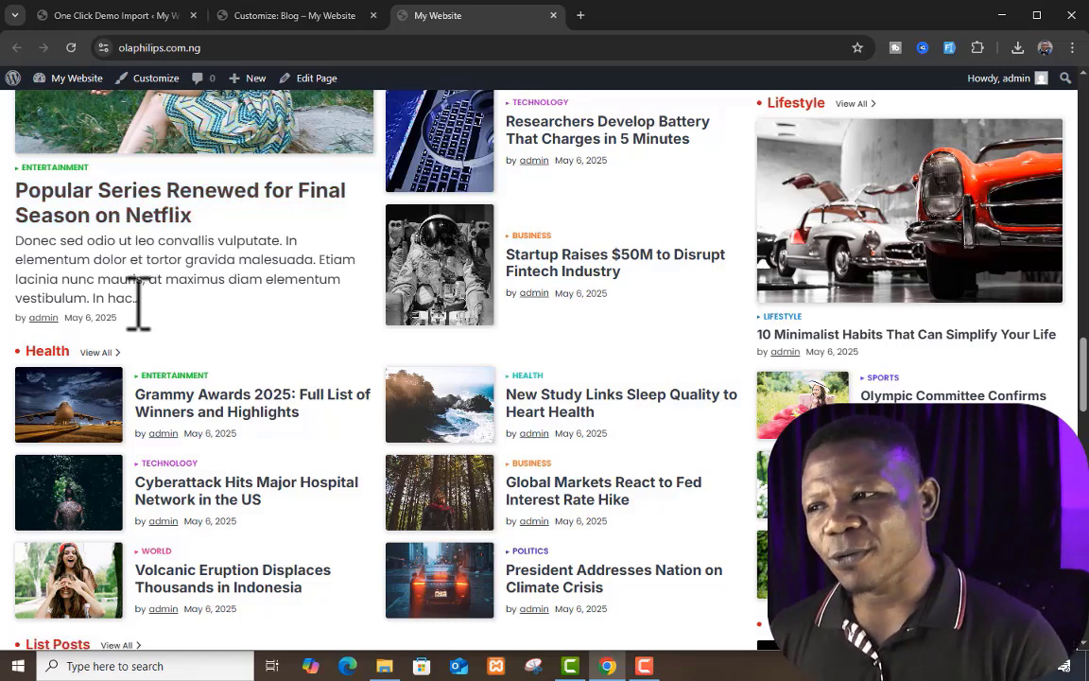
drag(138, 303, 13, 238)
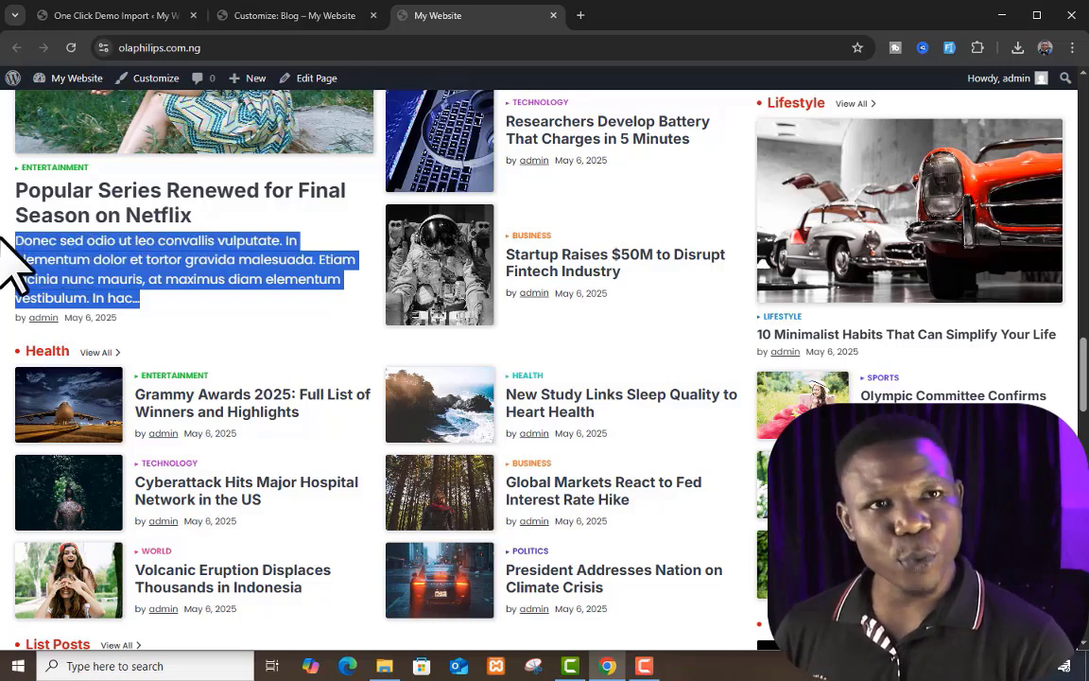
click(38, 248)
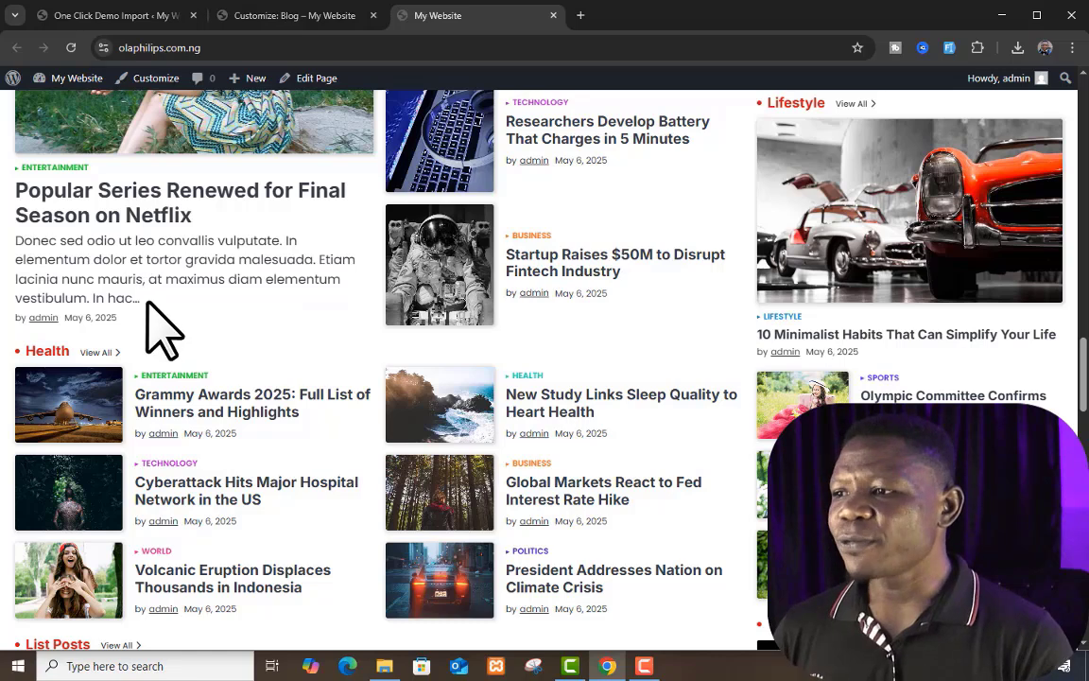
drag(146, 304, 5, 238)
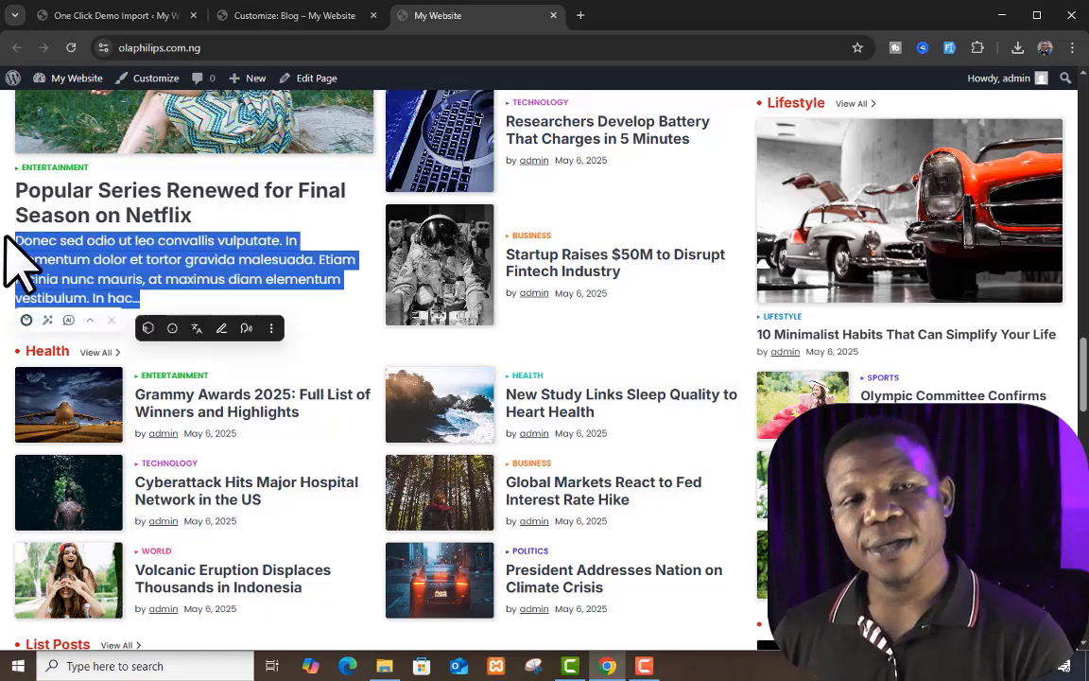
click(49, 256)
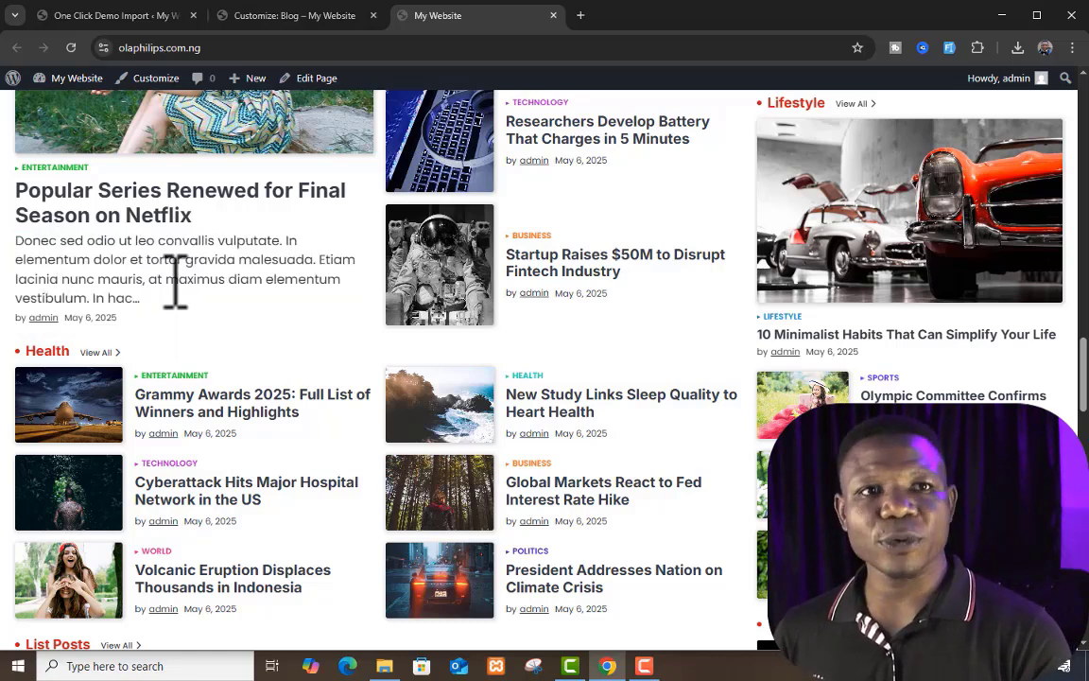
click(284, 16)
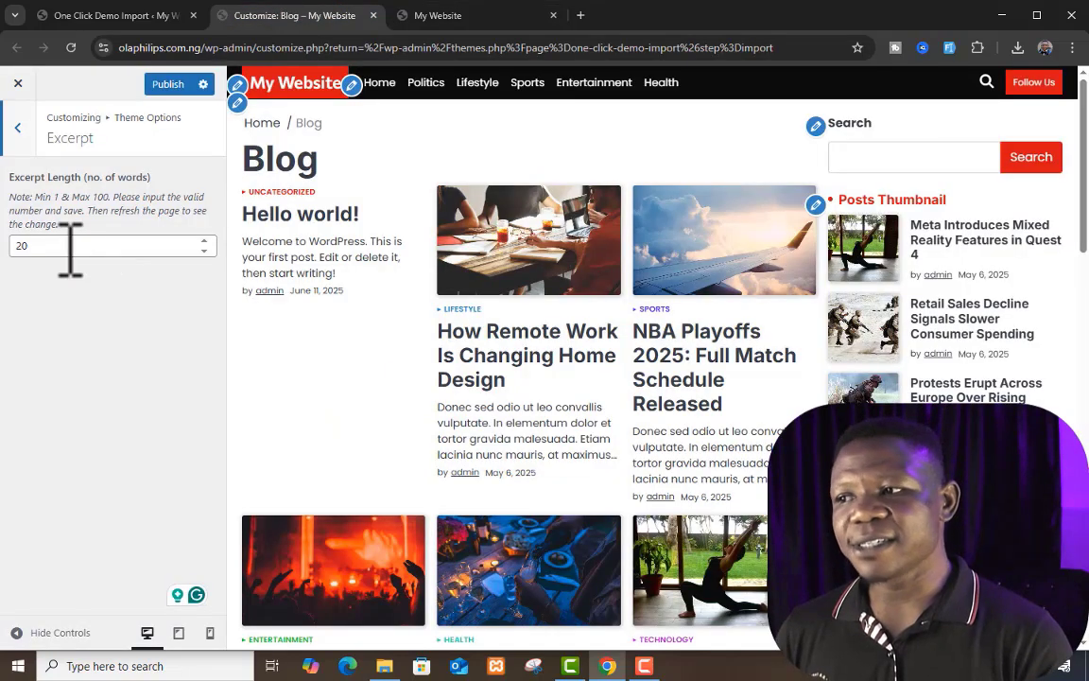
click(16, 128)
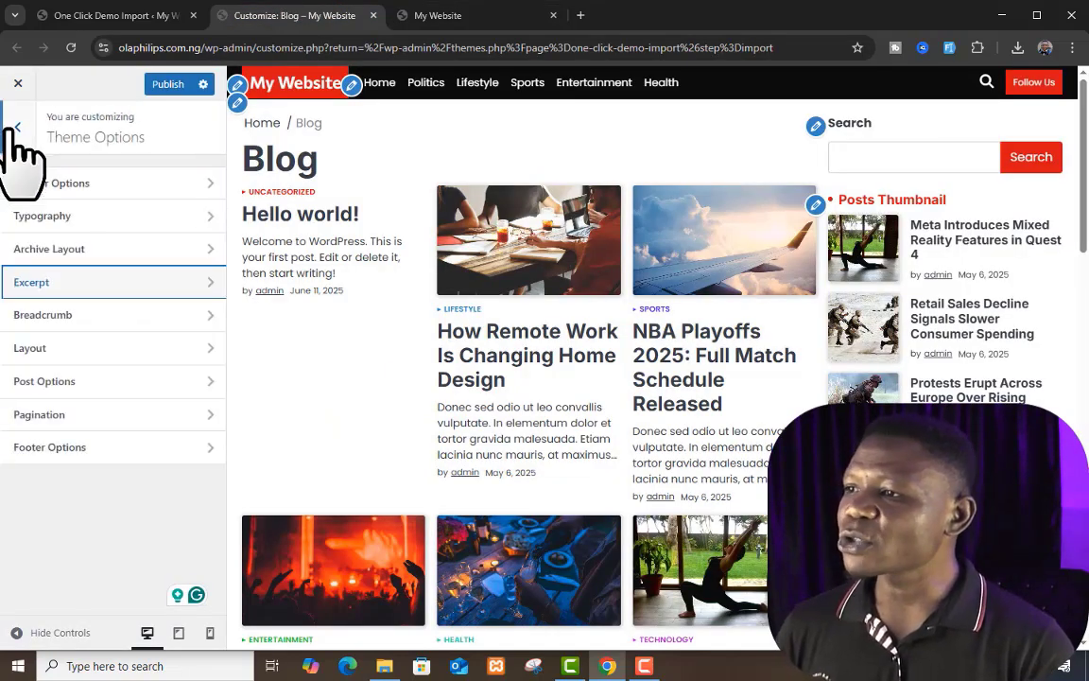
Step: Open the Breadcrumb settings and examine the breadcrumb trail on the live "Popular Series Renewed for Final Season on Netflix" post
click(133, 317)
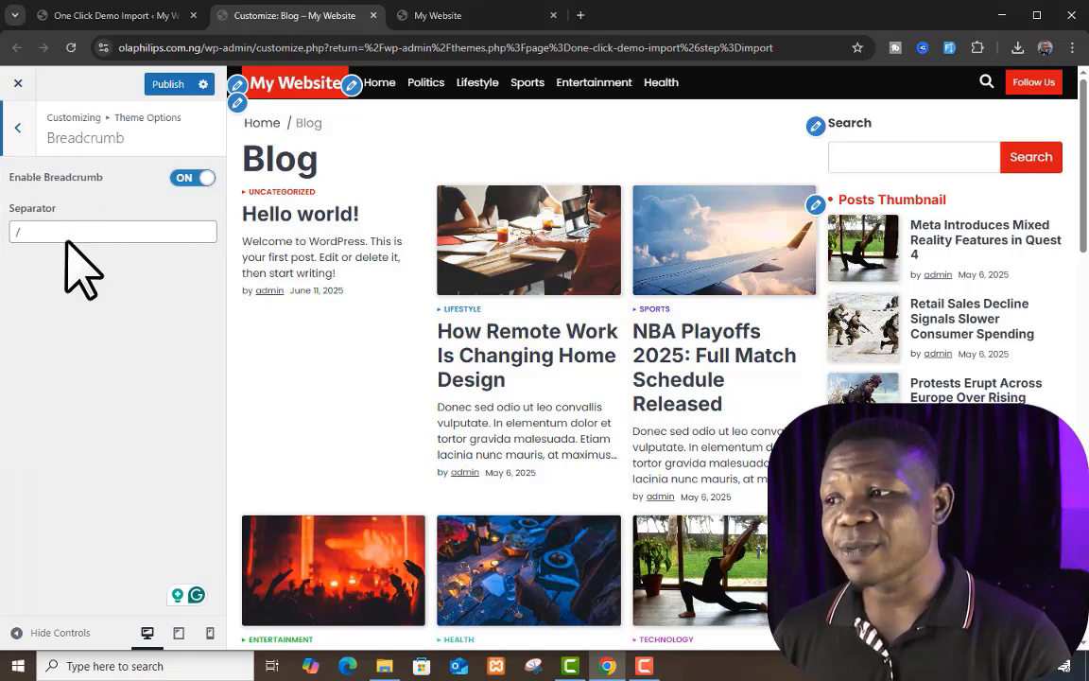
click(473, 16)
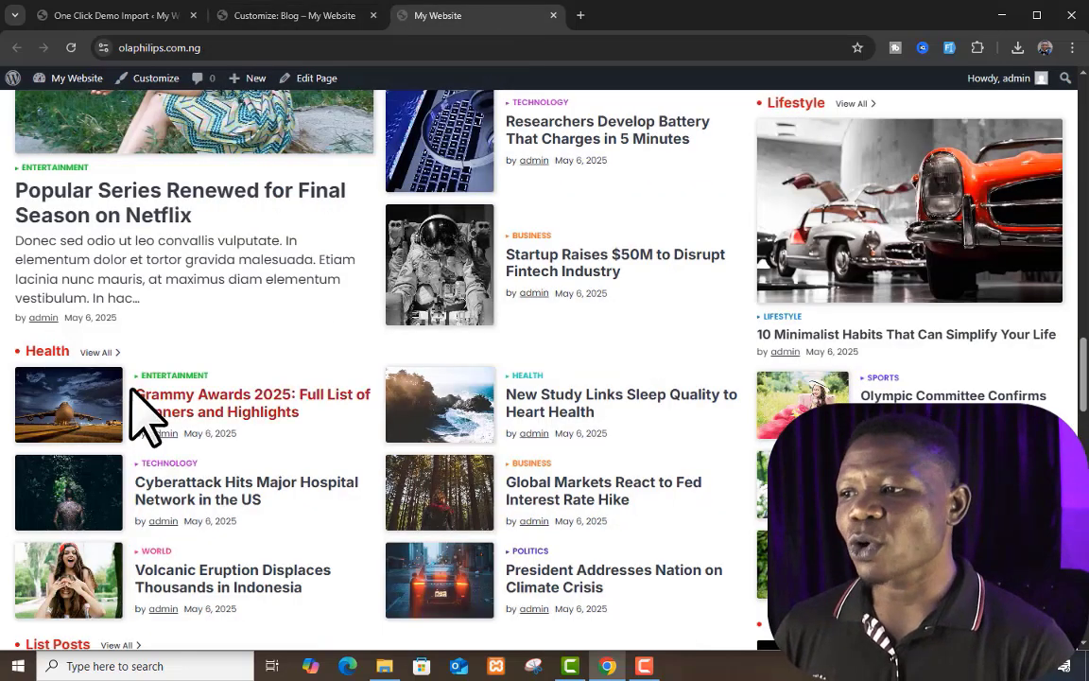
click(157, 202)
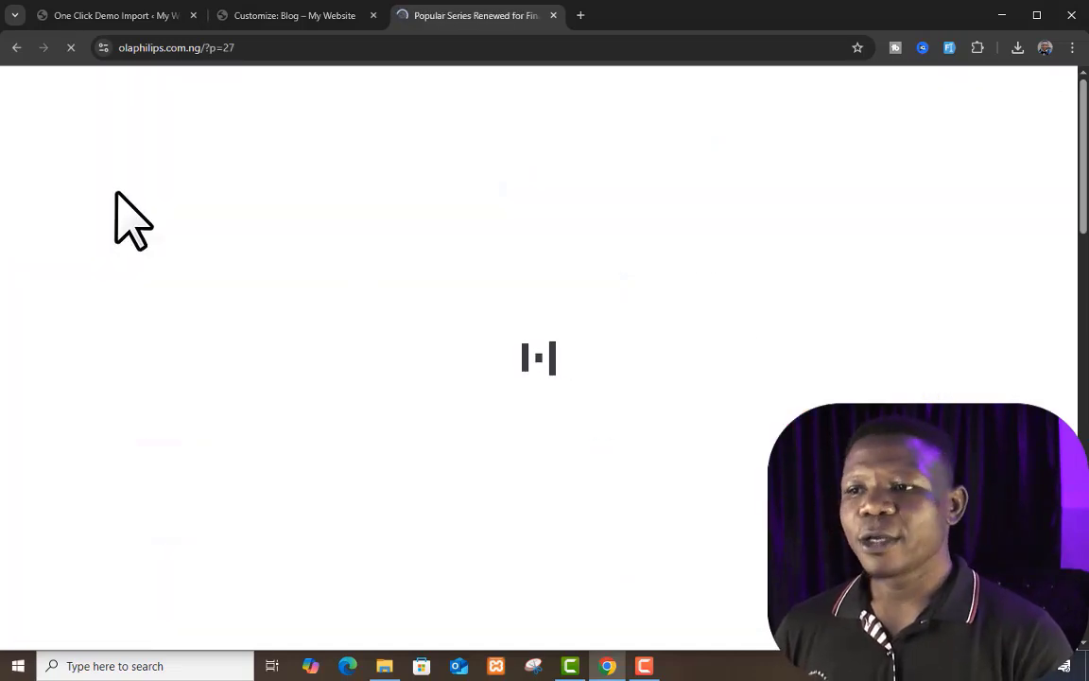
scroll(640, 303, down, 8)
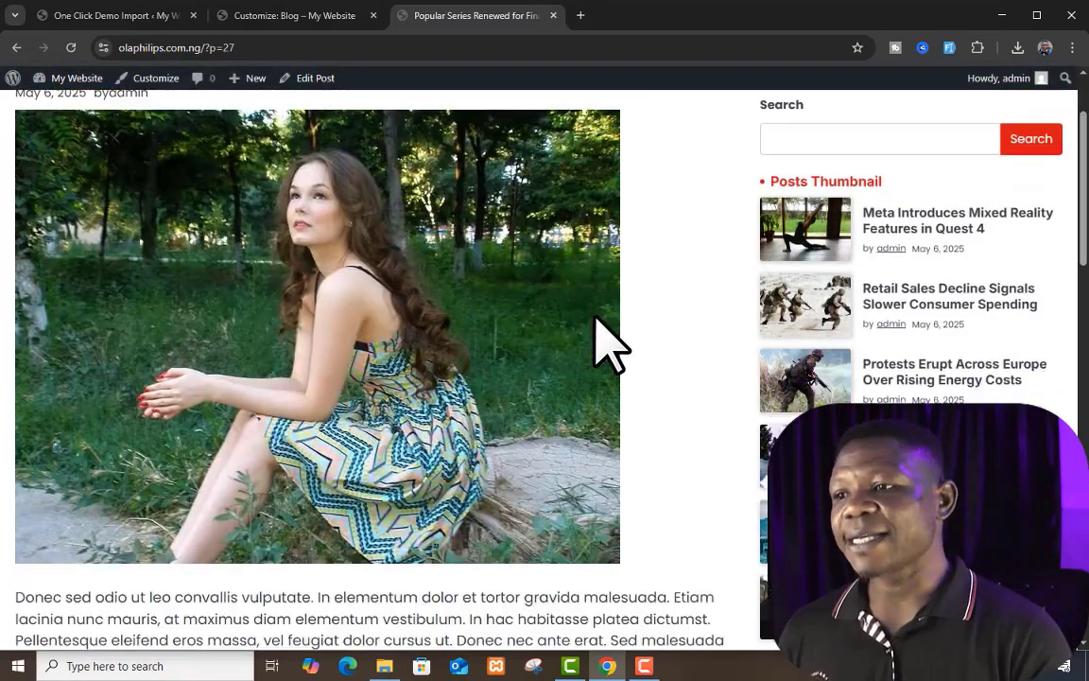
scroll(390, 250, up, 10)
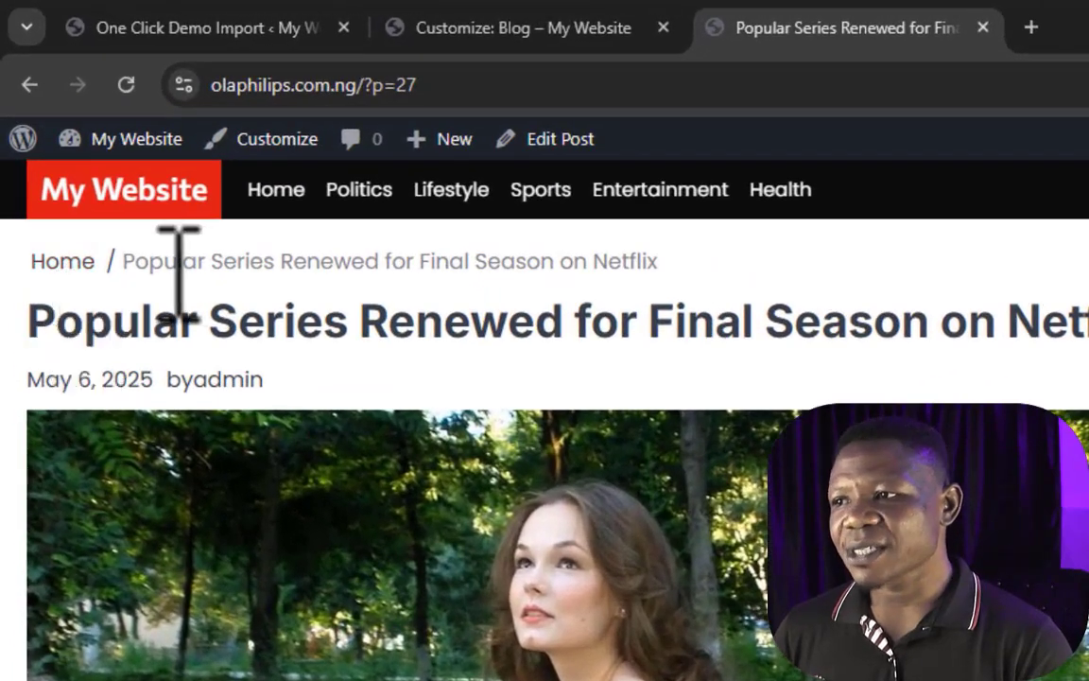
drag(659, 262, 113, 264)
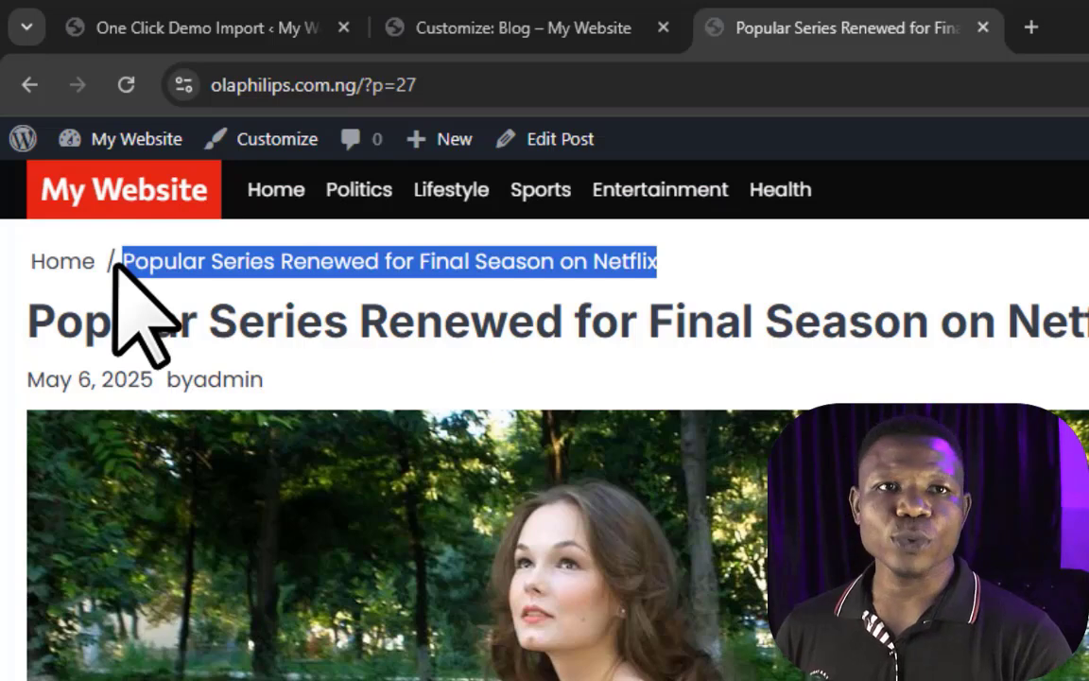
click(437, 401)
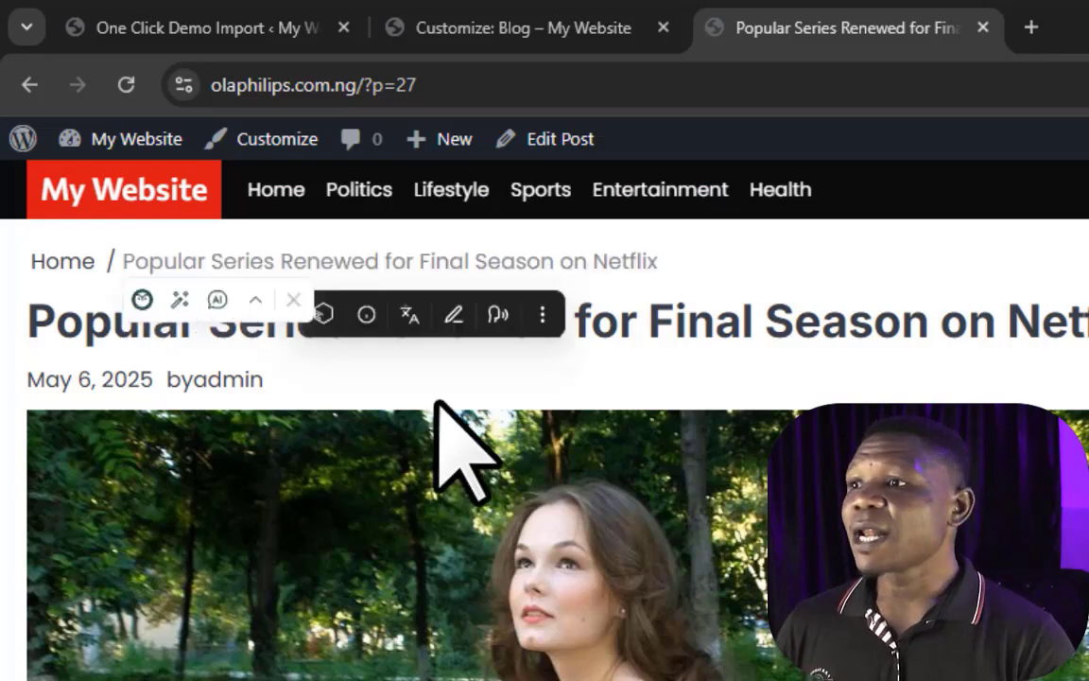
Step: Set the breadcrumb separator to ">", publish the change and check the breadcrumb trail on the reloaded live post
click(598, 28)
click(214, 430)
double_click(213, 431)
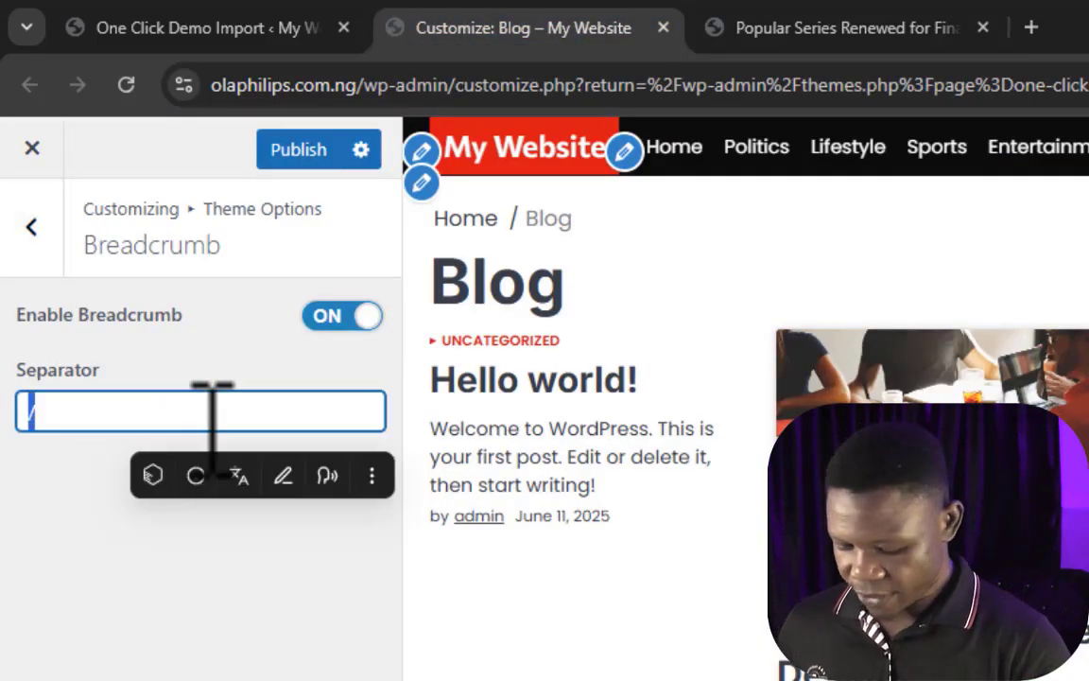
text(>)
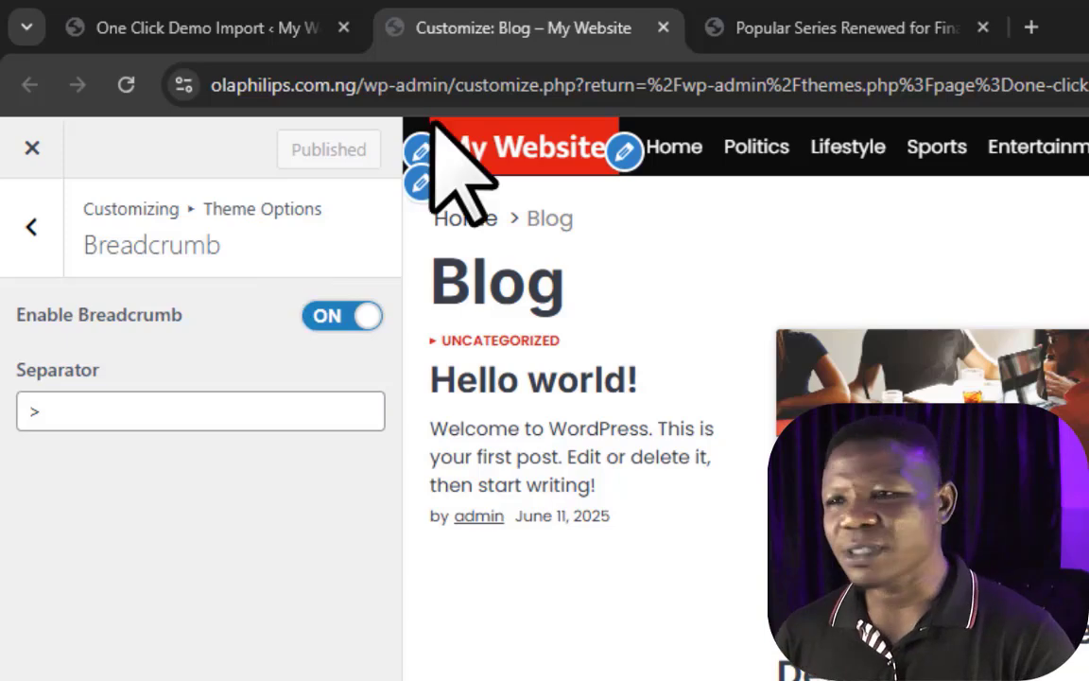
click(776, 29)
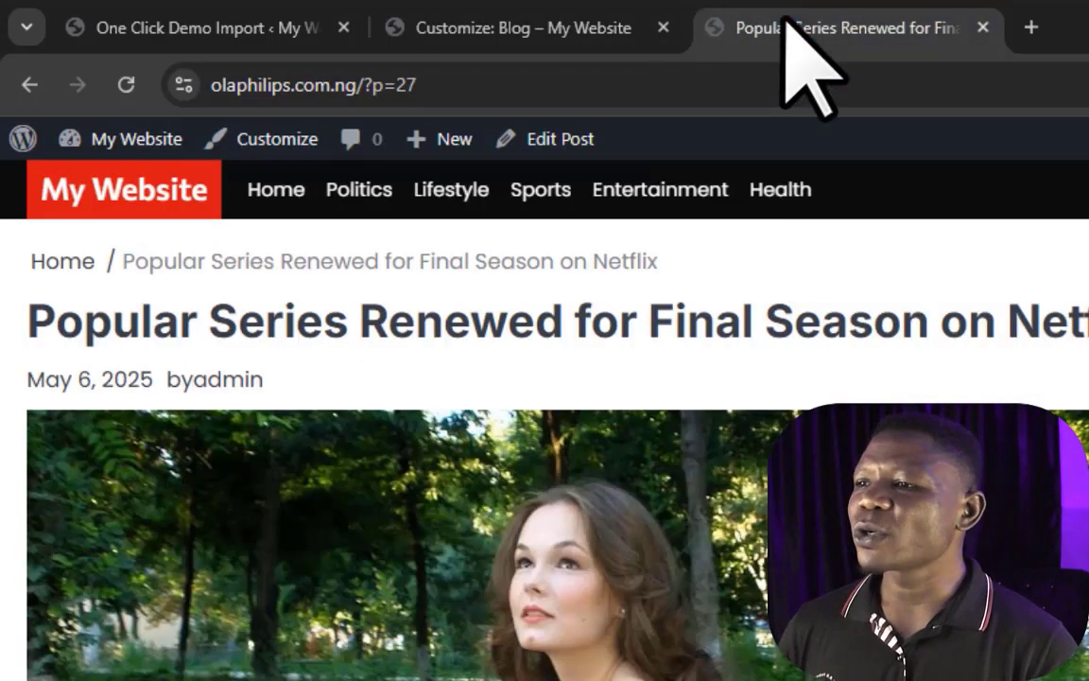
click(125, 84)
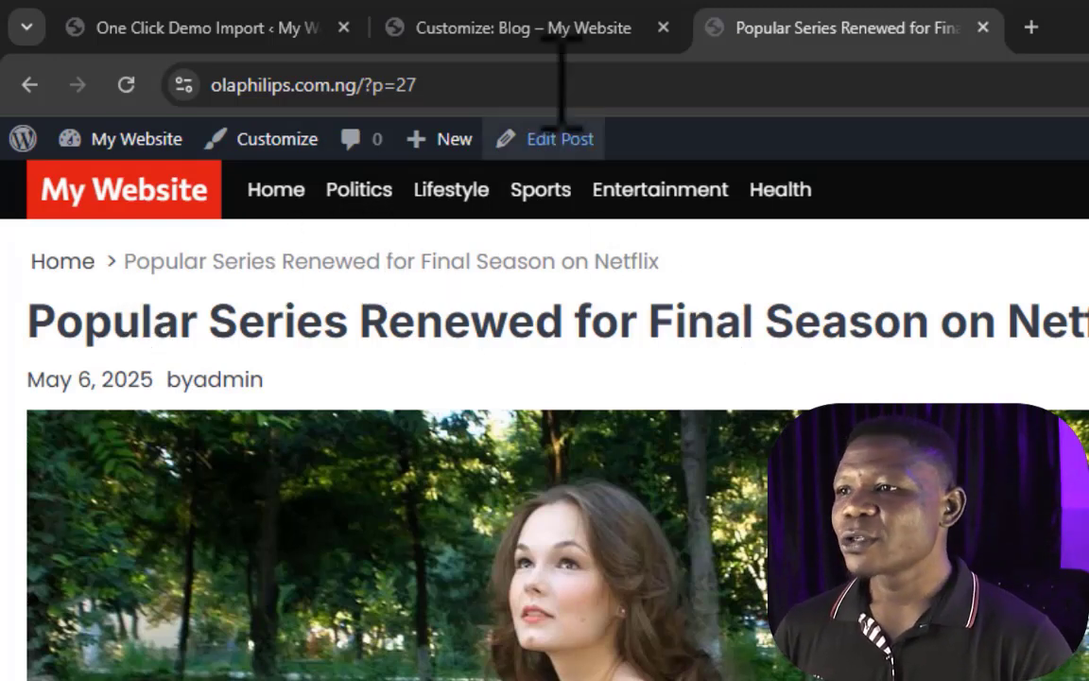
drag(680, 258, 12, 304)
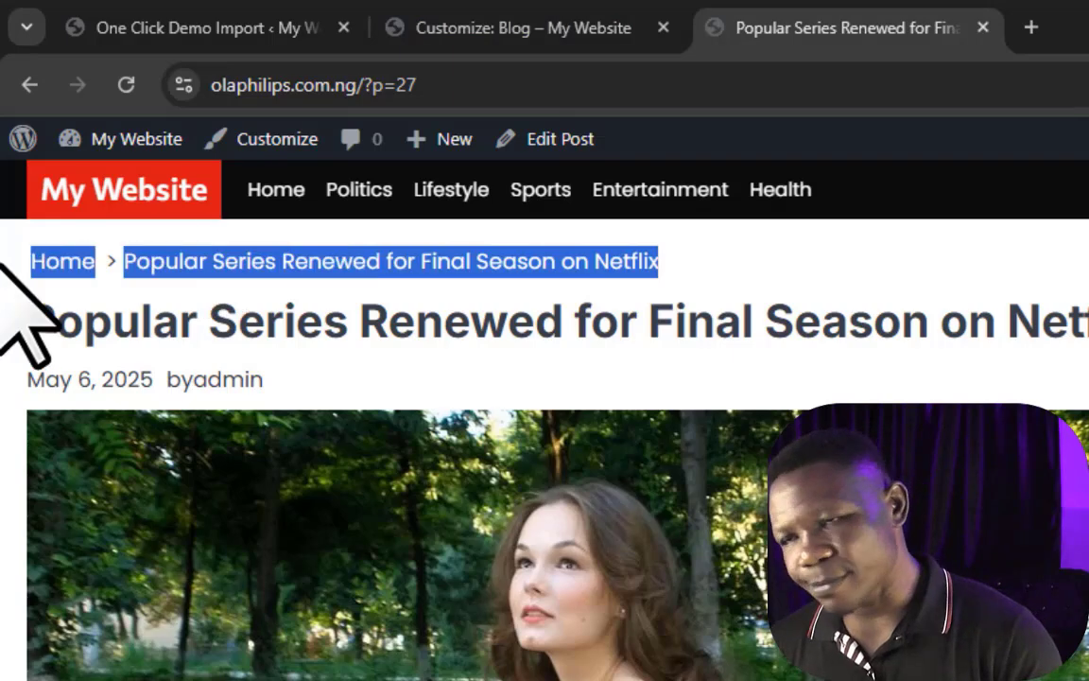
click(712, 340)
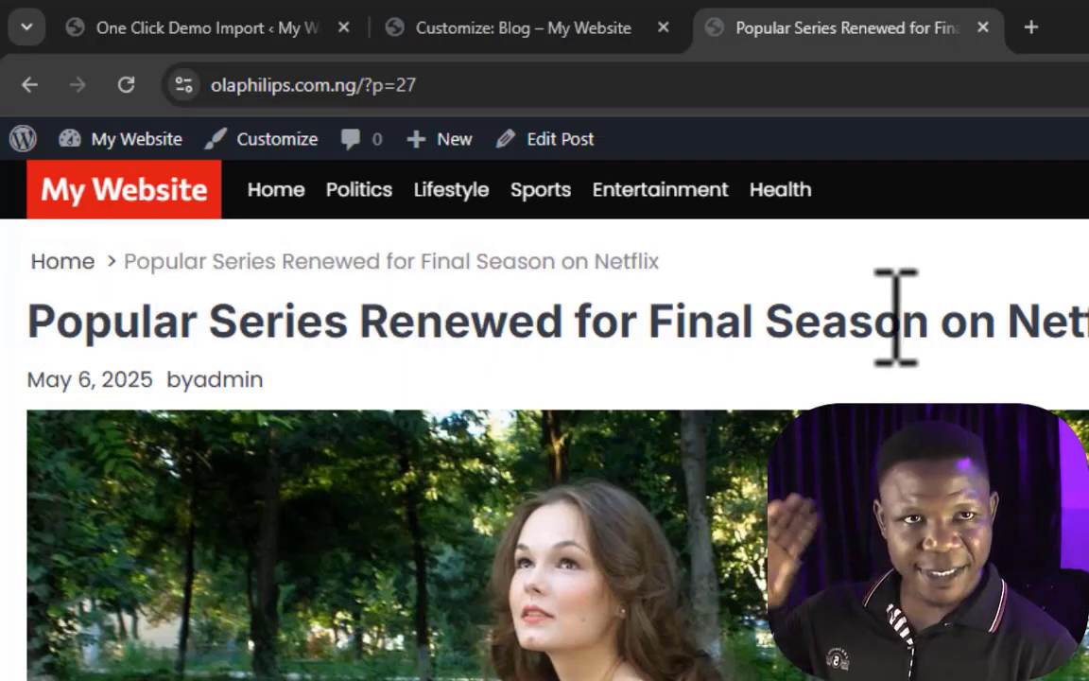
Step: Set the breadcrumb separator back to "/" and return to Theme Options
click(473, 29)
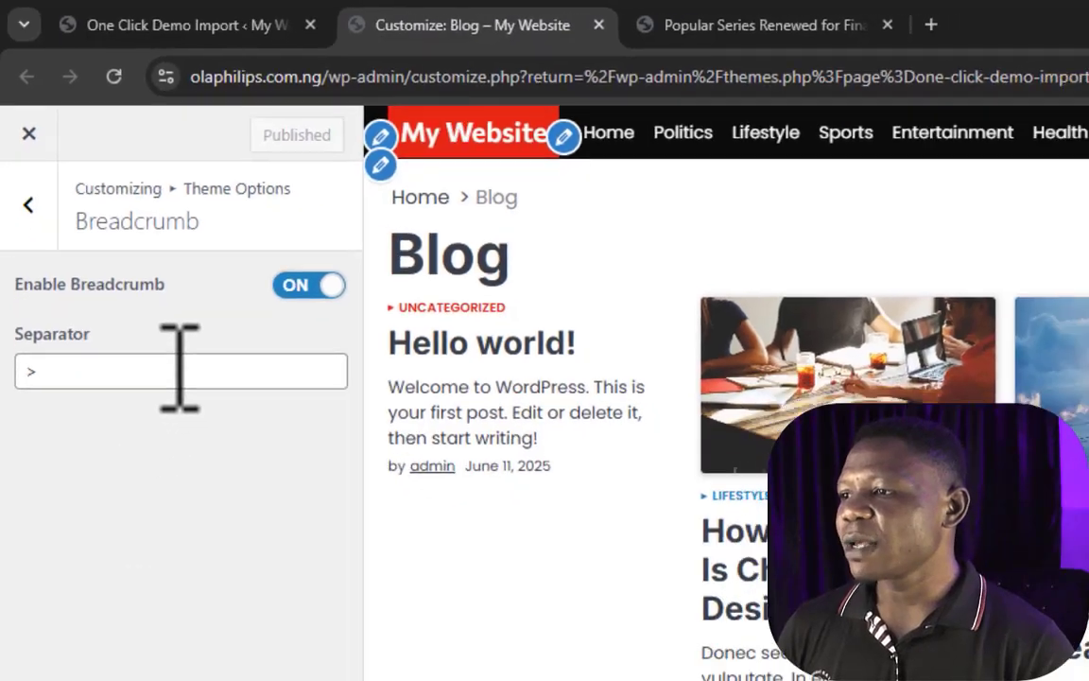
click(180, 369)
key(BackSpace)
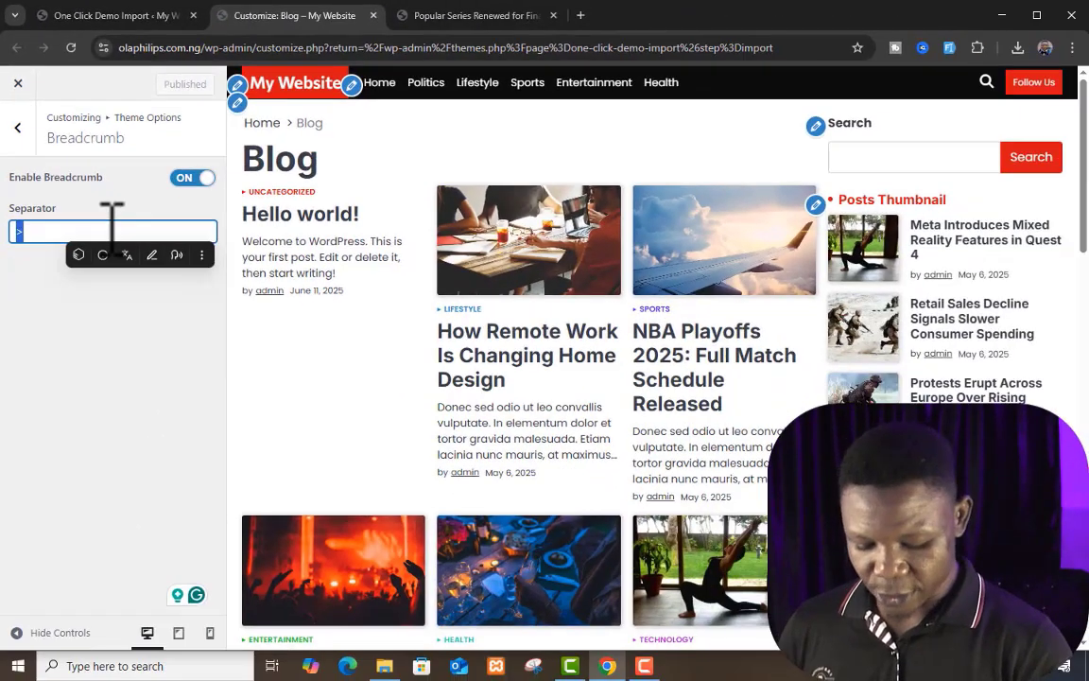
text(/)
click(17, 127)
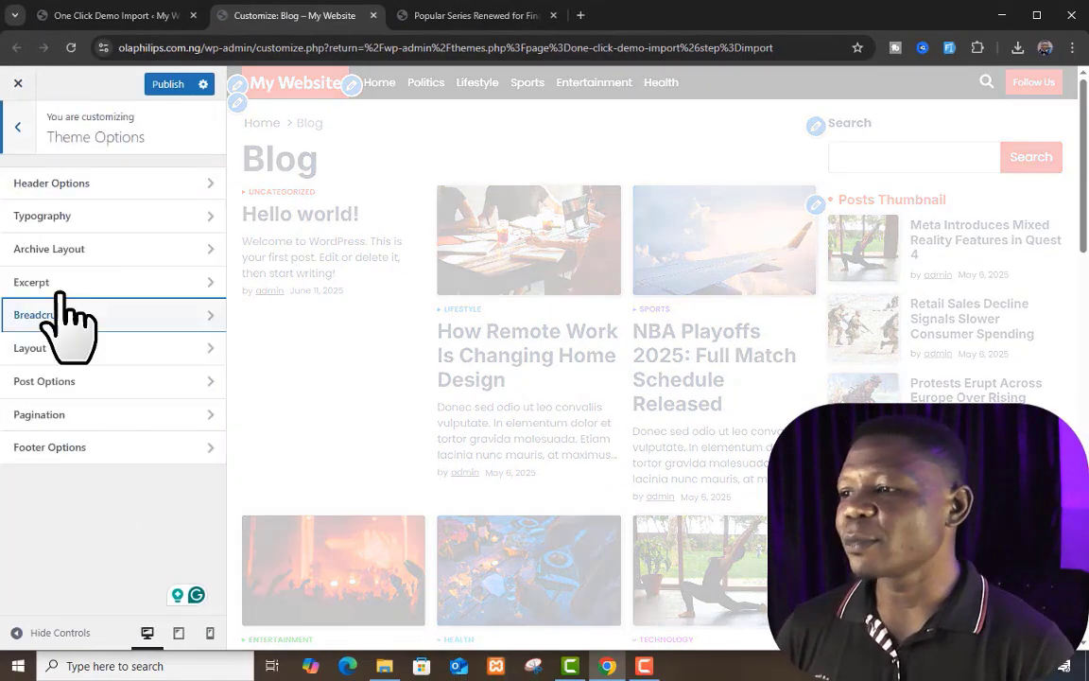
Step: Open the Layout settings and examine the sidebar on the live "Popular Series Renewed for Final Season on Netflix" post
click(130, 348)
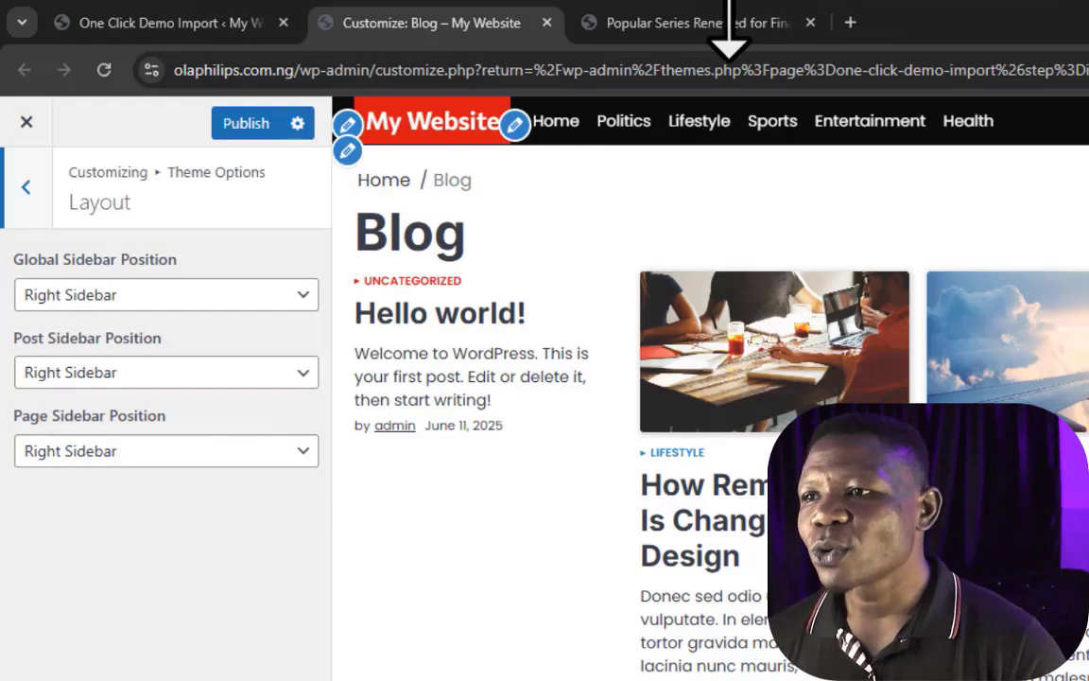
click(722, 23)
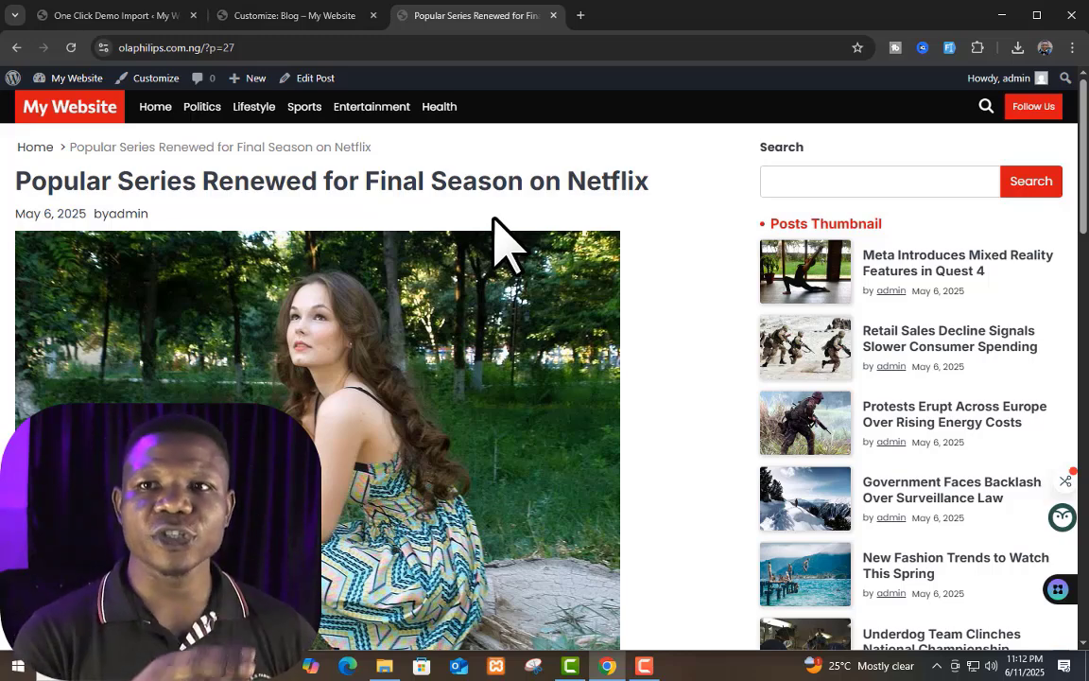
scroll(376, 336, down, 2)
scroll(373, 326, up, 2)
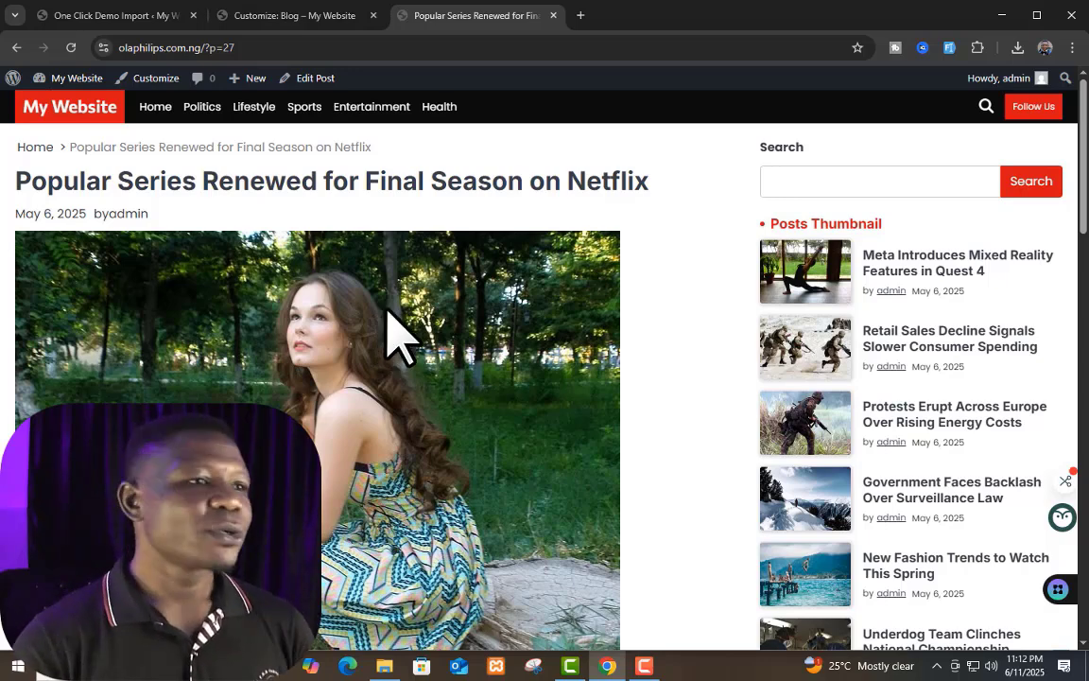
Step: Set the Post Sidebar Position to No Sidebar in the Layout settings and publish the change
click(275, 15)
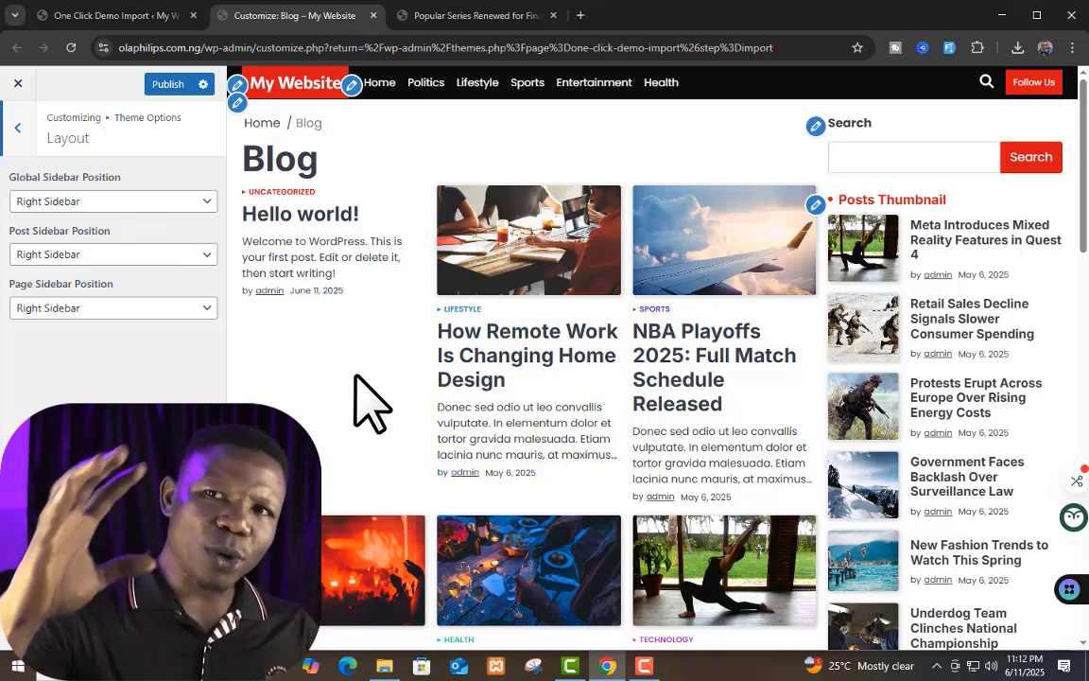
click(170, 254)
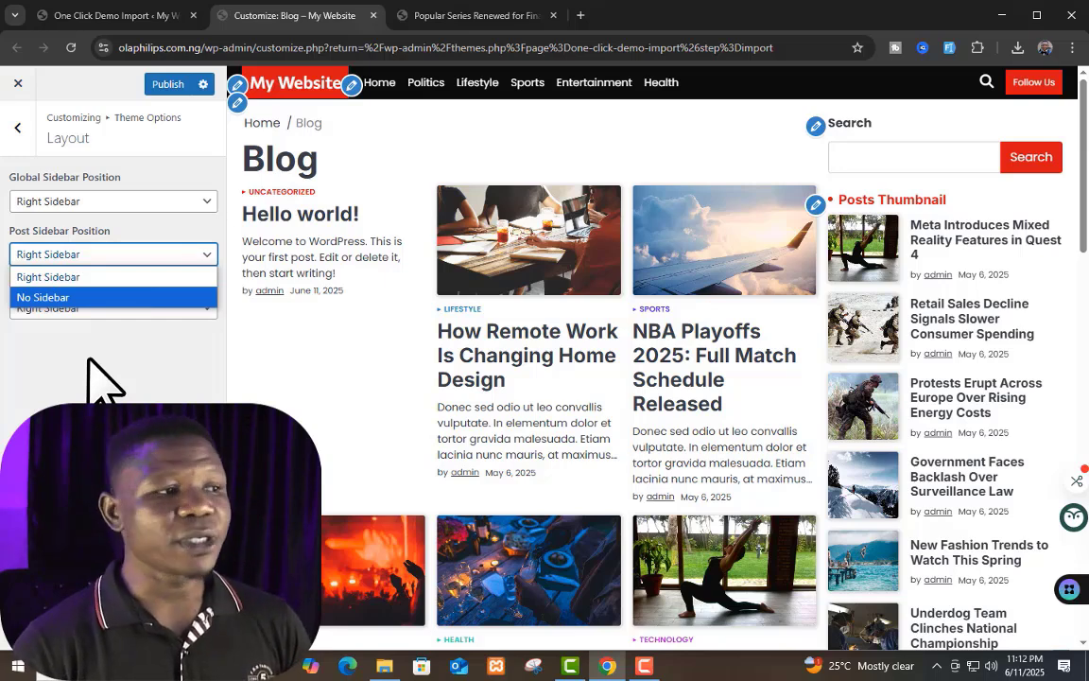
click(67, 383)
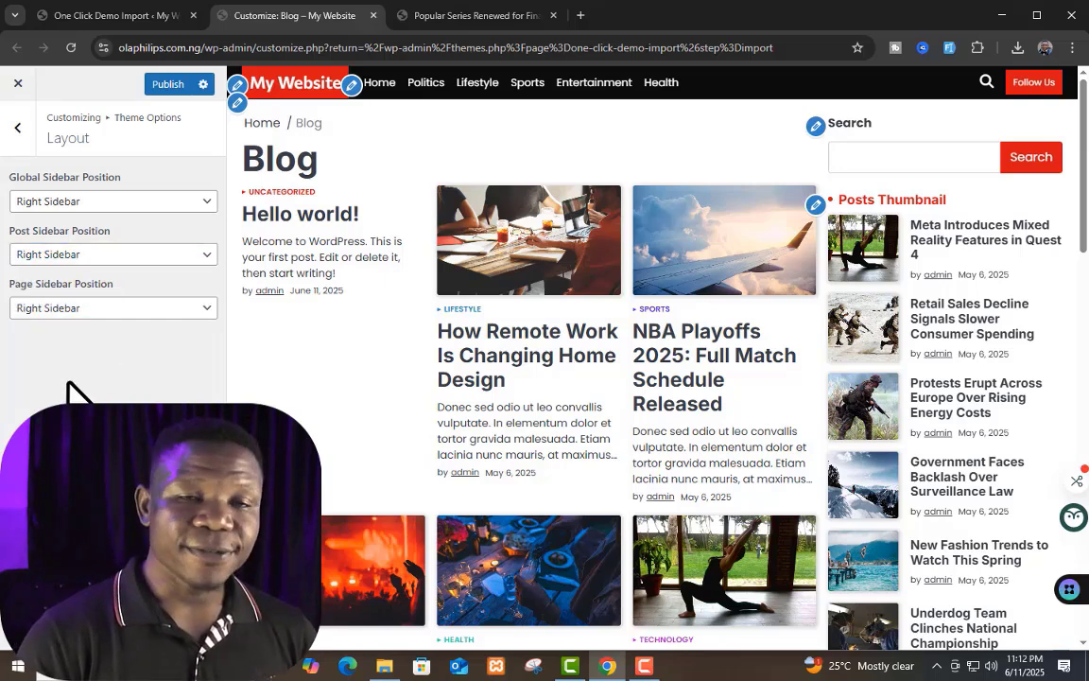
click(106, 260)
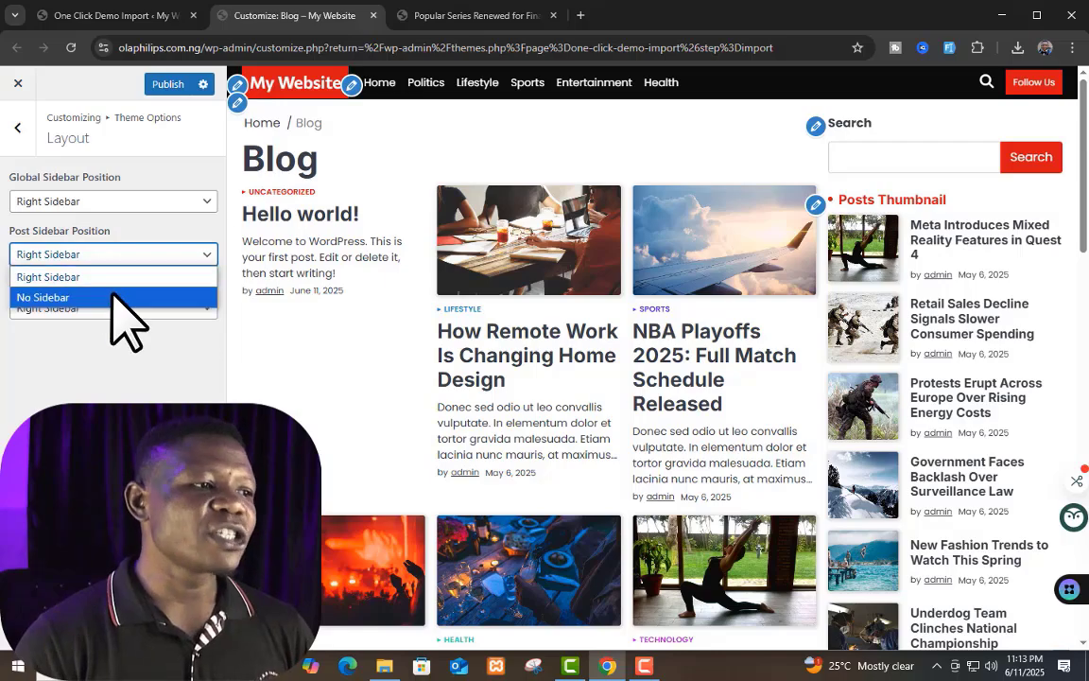
click(112, 297)
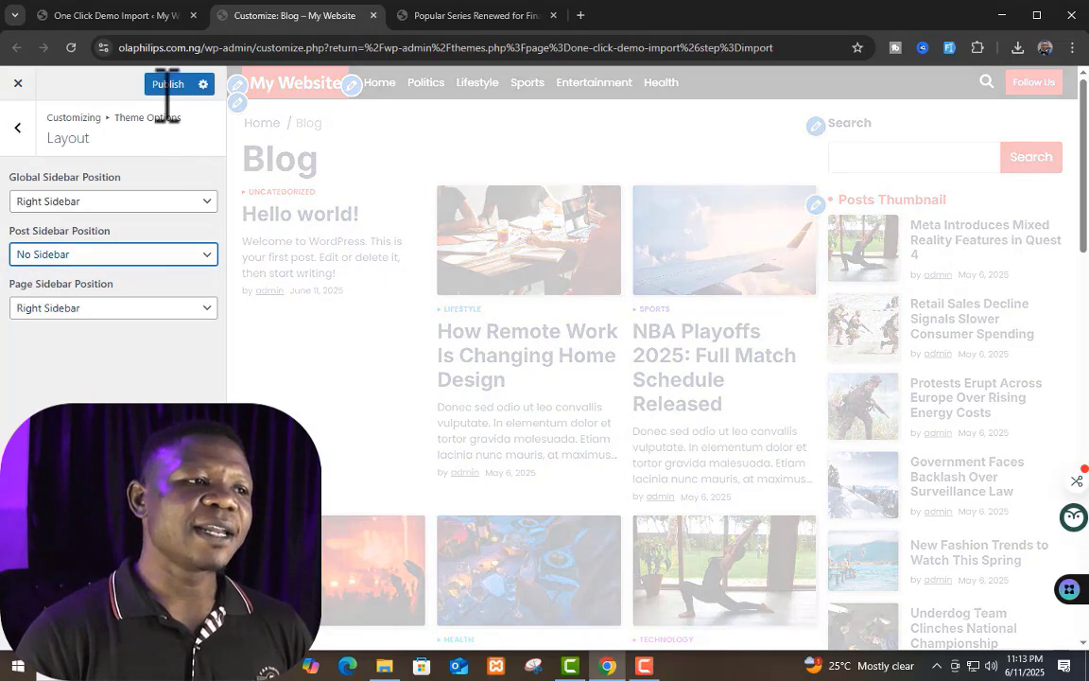
click(175, 85)
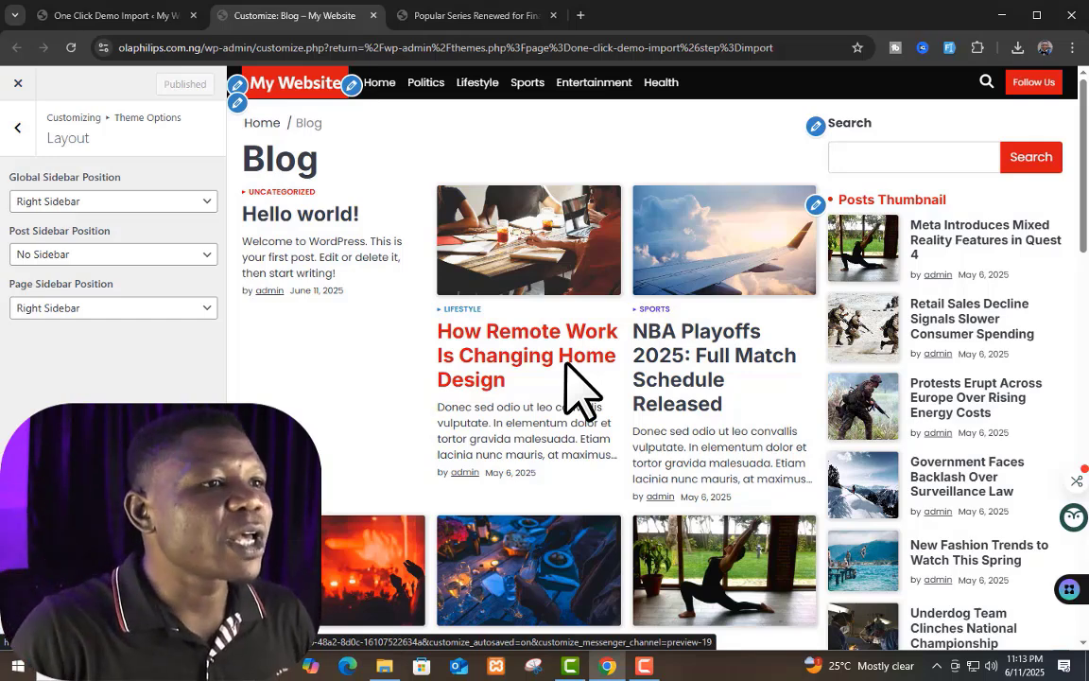
Step: Reload the live "Popular Series Renewed" post and examine its layout without the sidebar
click(496, 15)
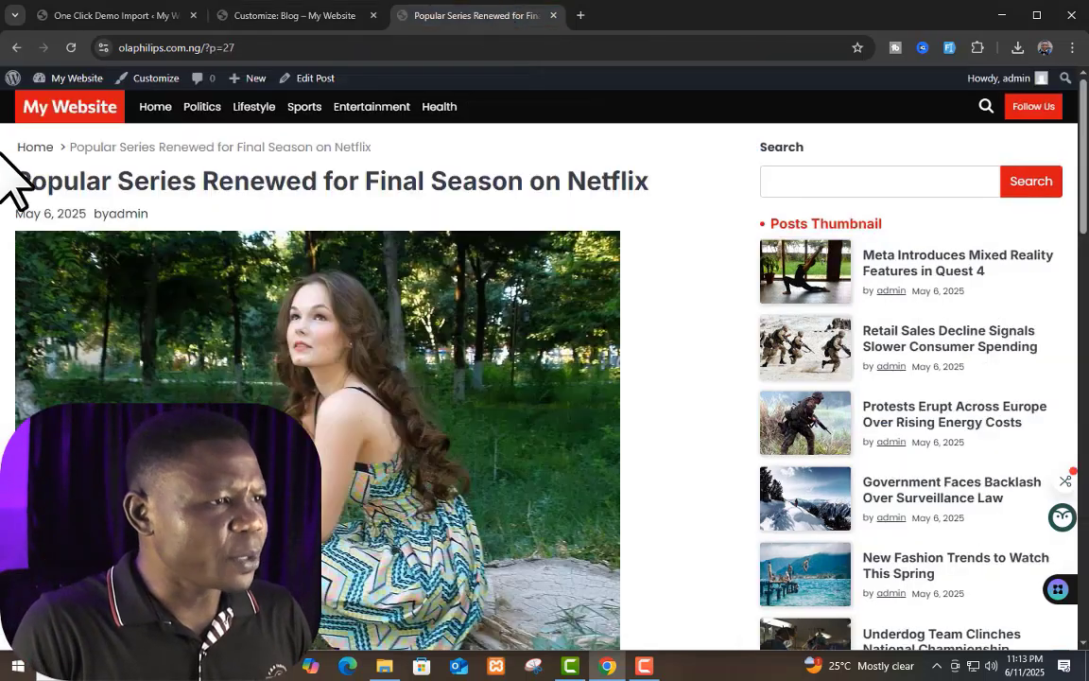
click(71, 48)
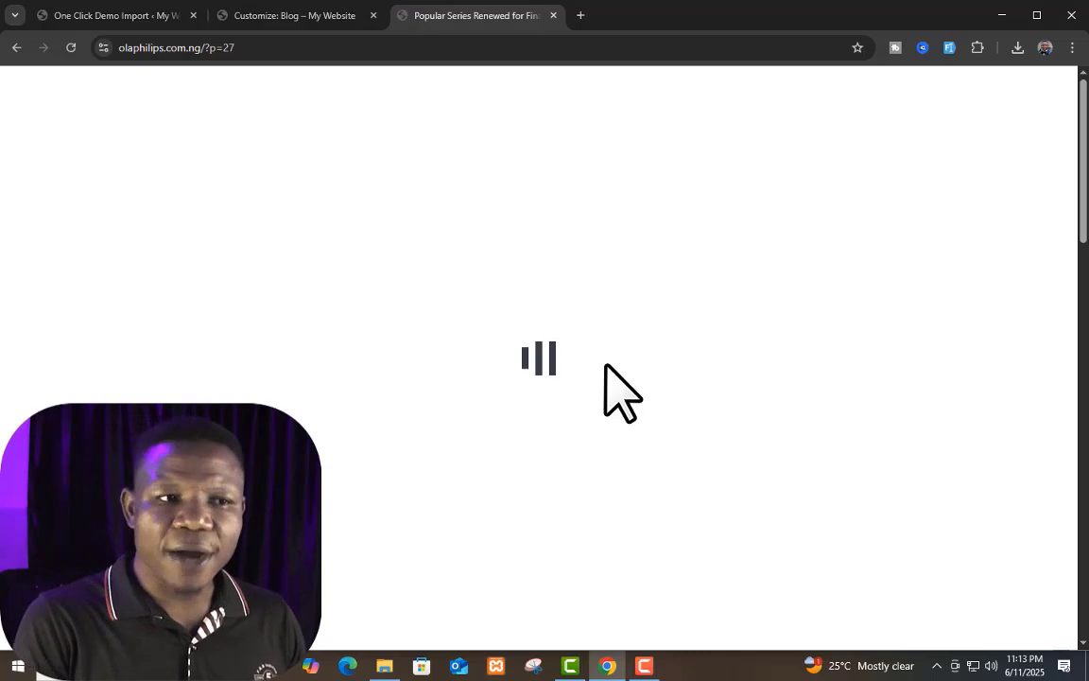
scroll(606, 365, down, 8)
scroll(617, 367, up, 8)
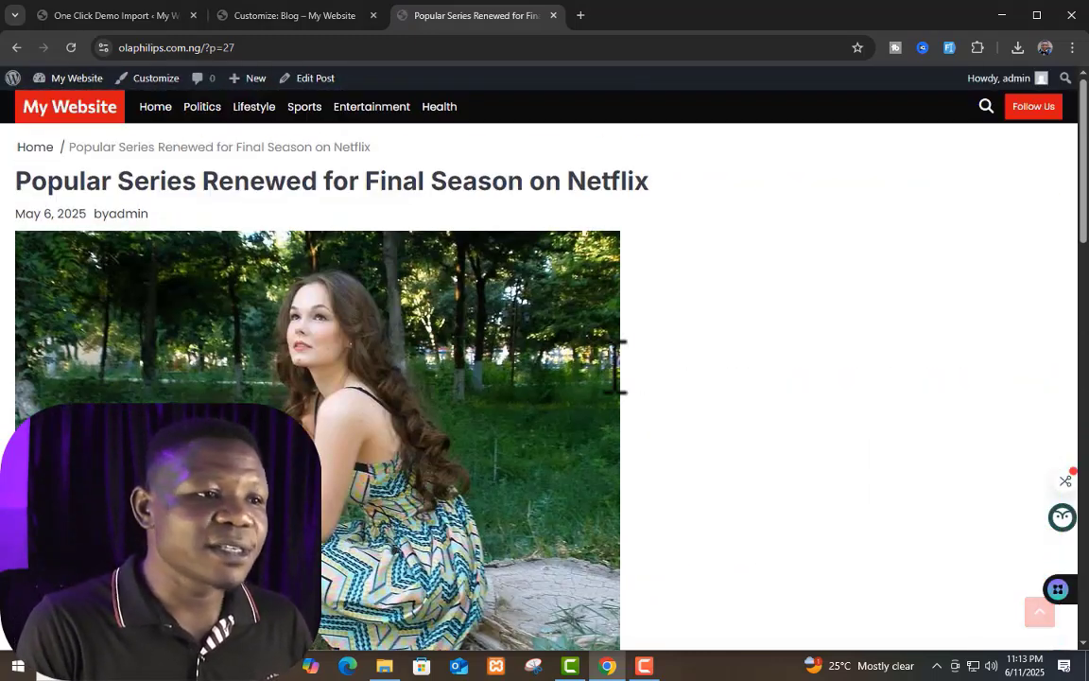
scroll(825, 396, down, 6)
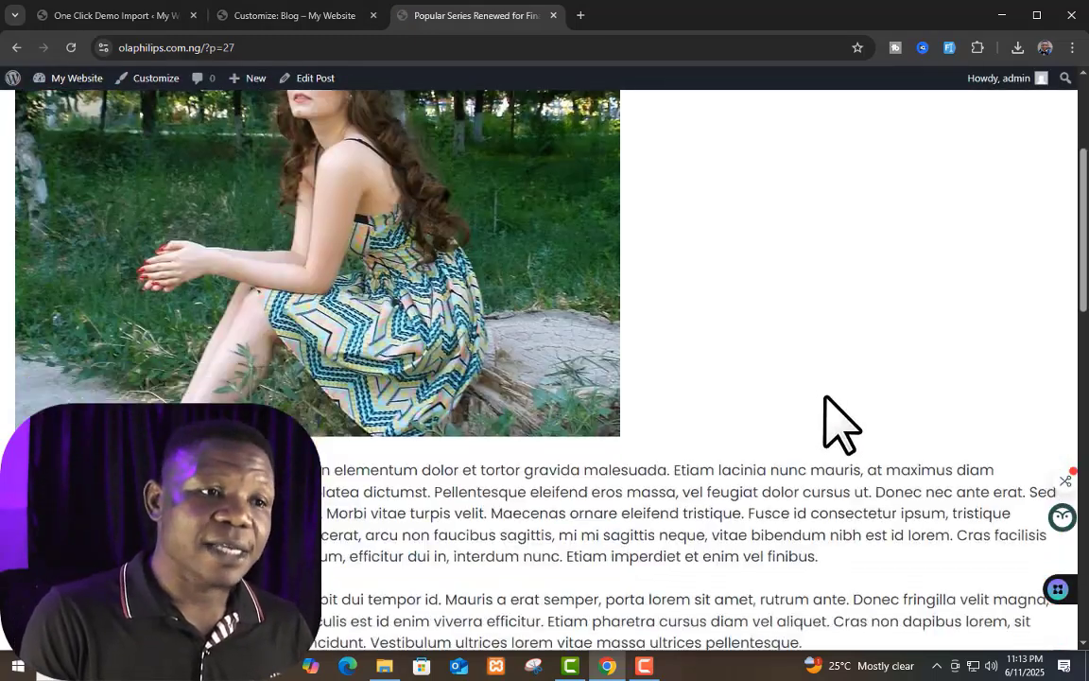
scroll(832, 402, up, 7)
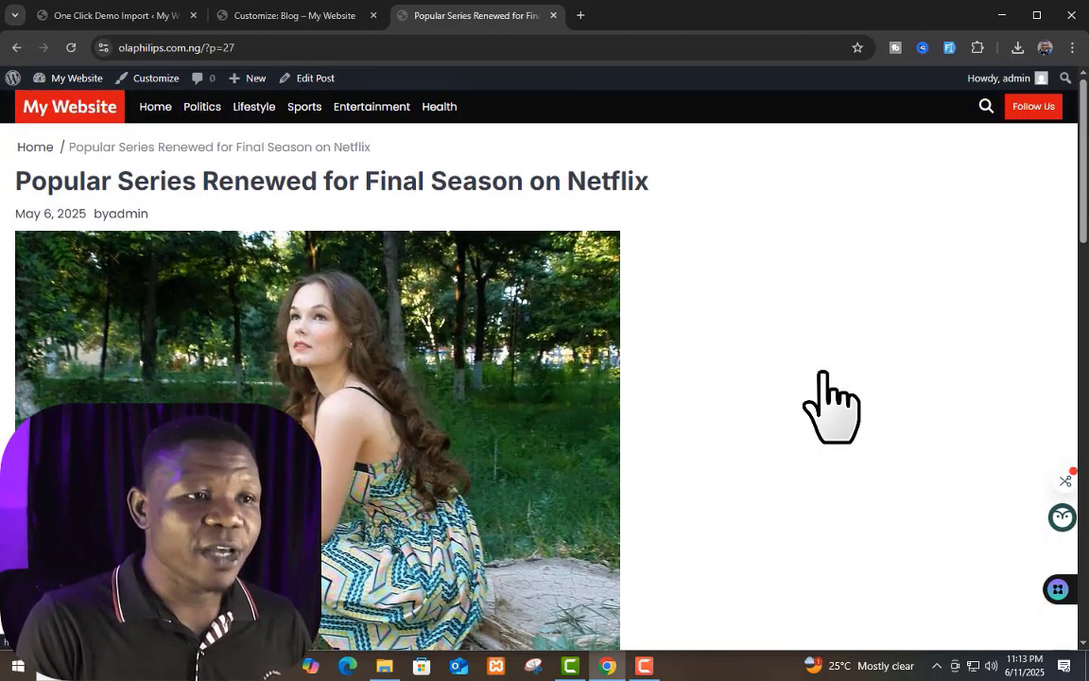
Step: Set the Post Sidebar Position back to Right Sidebar and publish the change
click(295, 16)
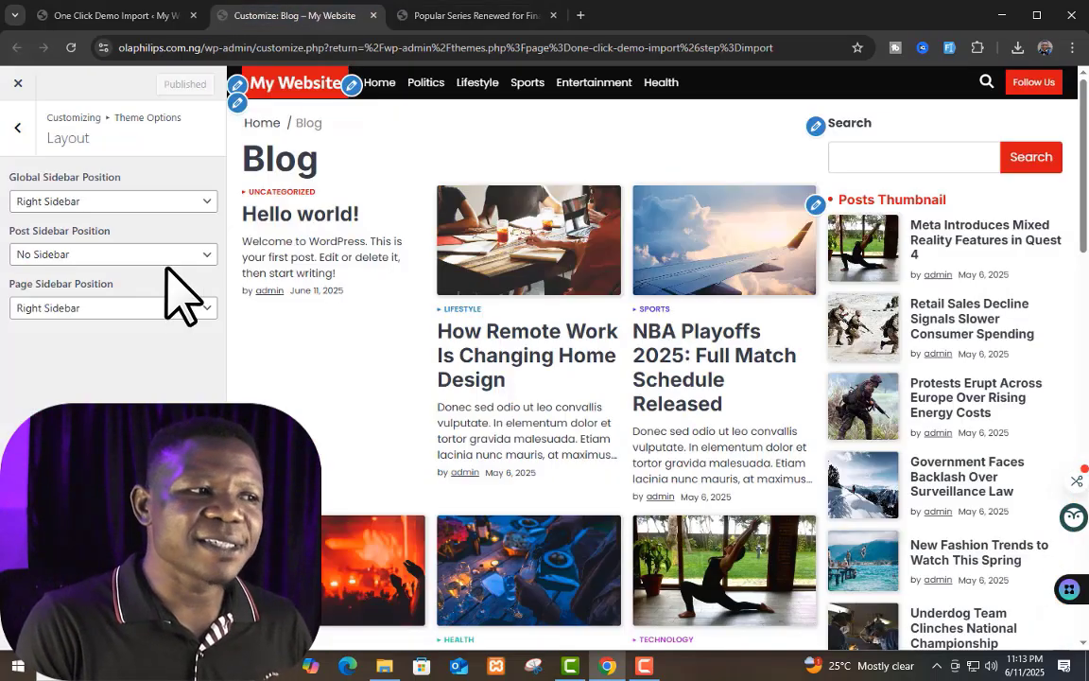
click(104, 261)
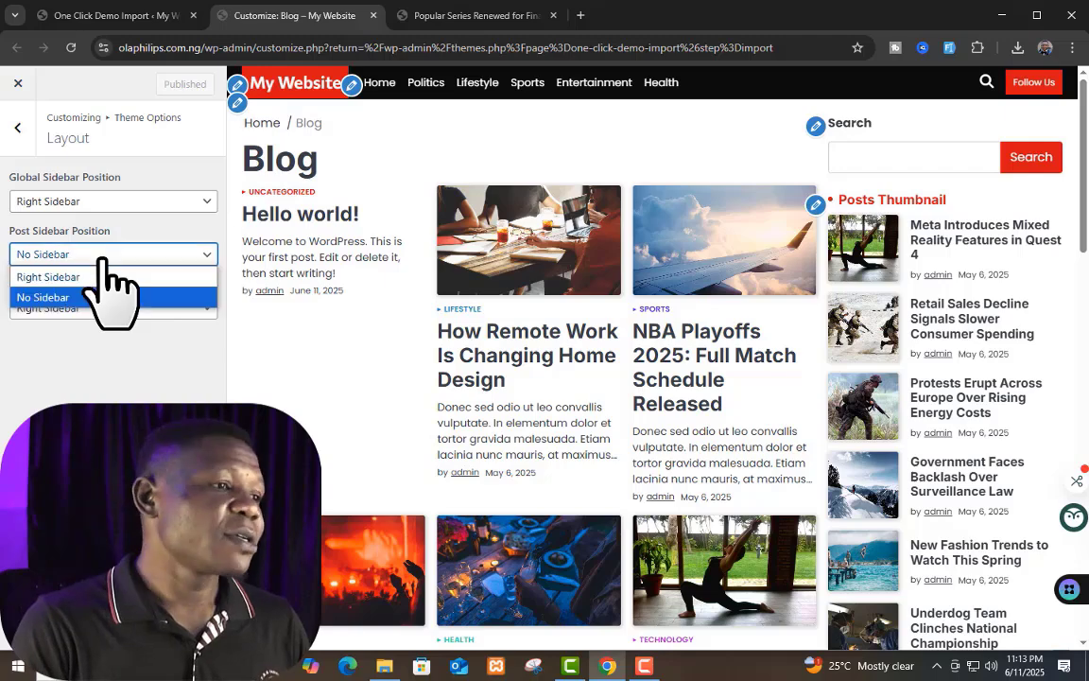
click(102, 278)
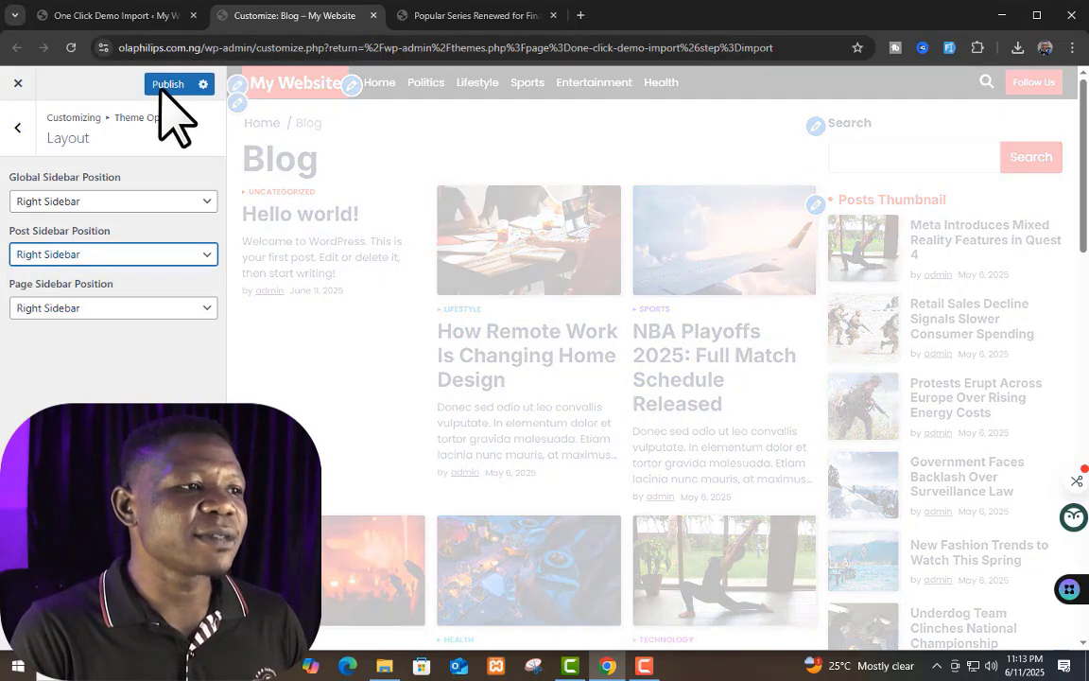
click(166, 90)
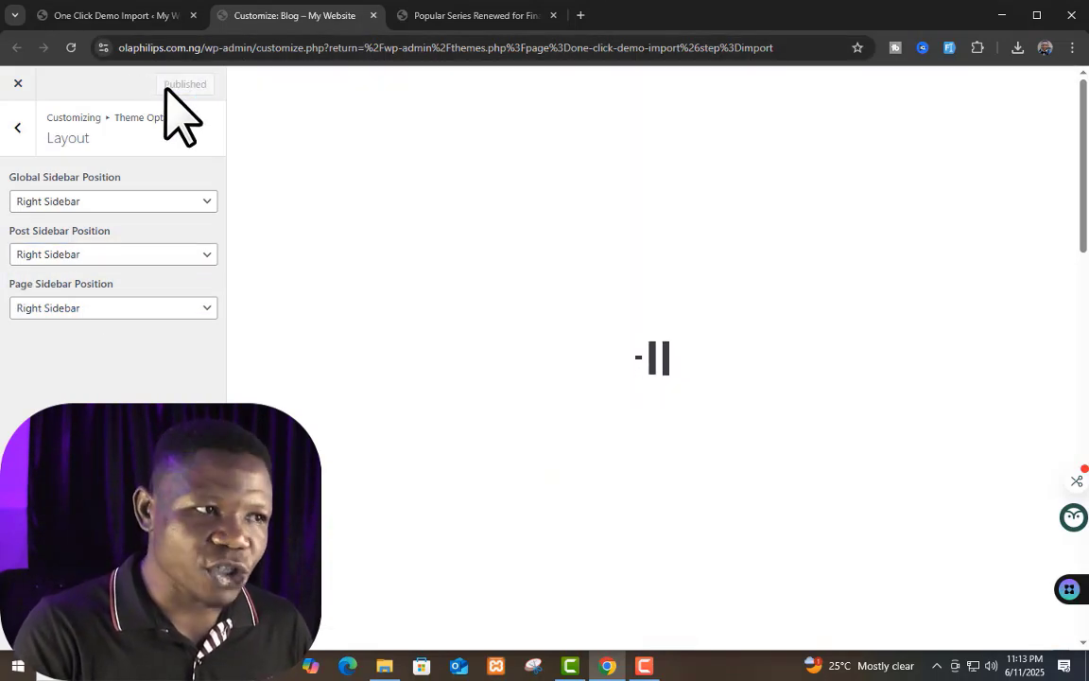
Step: Reload the live post to check its right sidebar, and return from the Layout settings to Theme Options
click(478, 17)
click(72, 47)
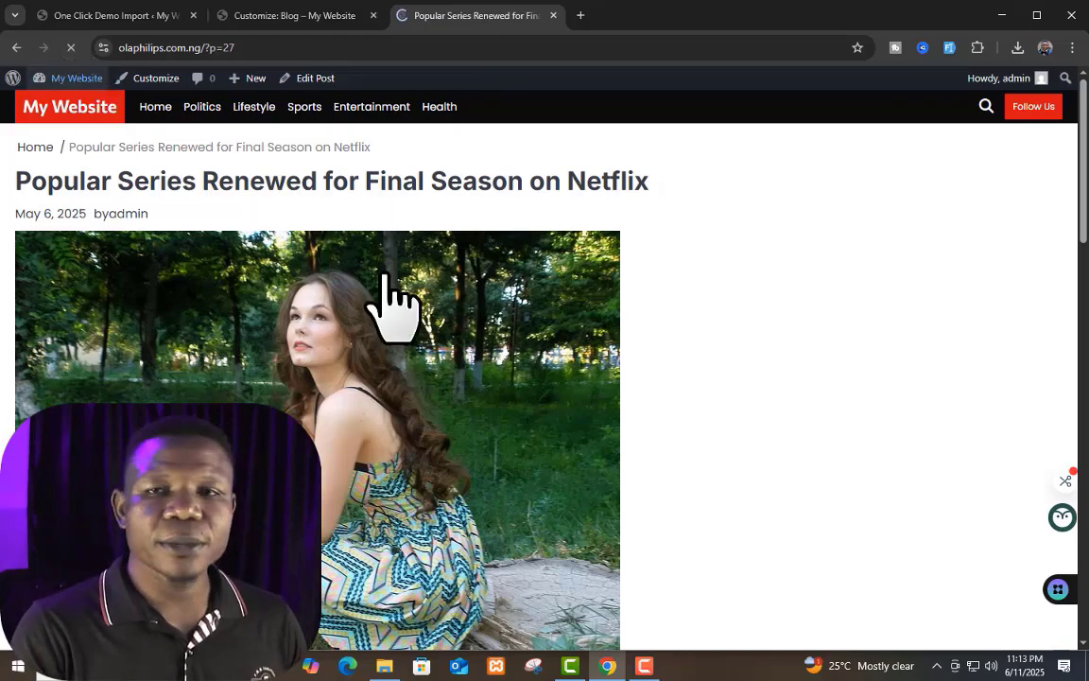
scroll(791, 377, down, 2)
scroll(983, 409, up, 2)
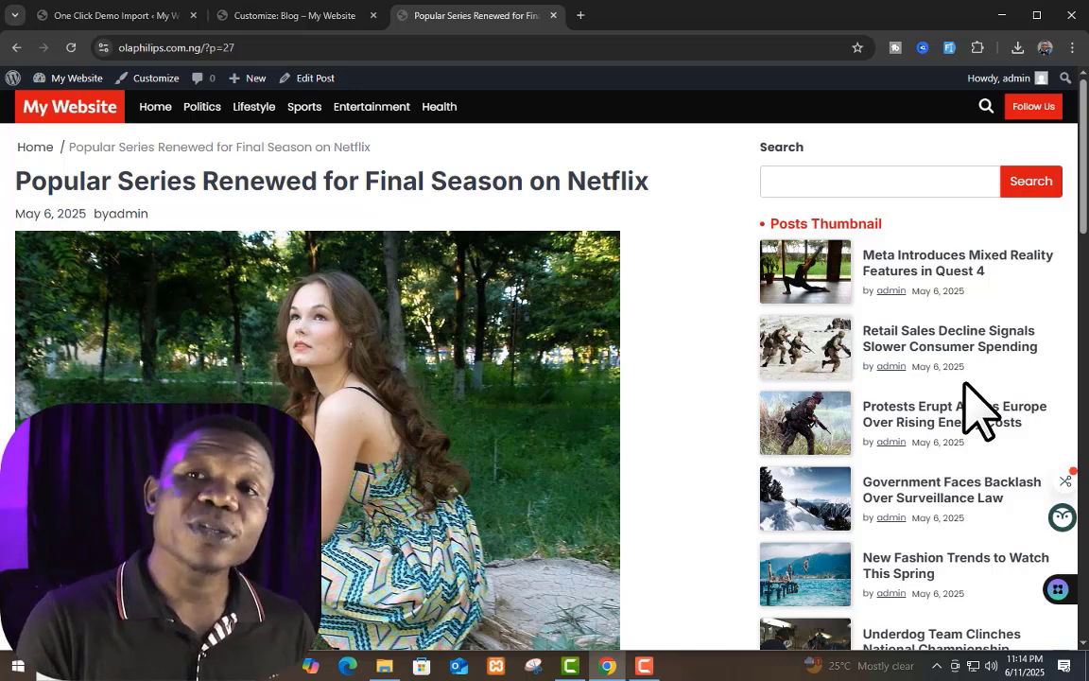
click(317, 15)
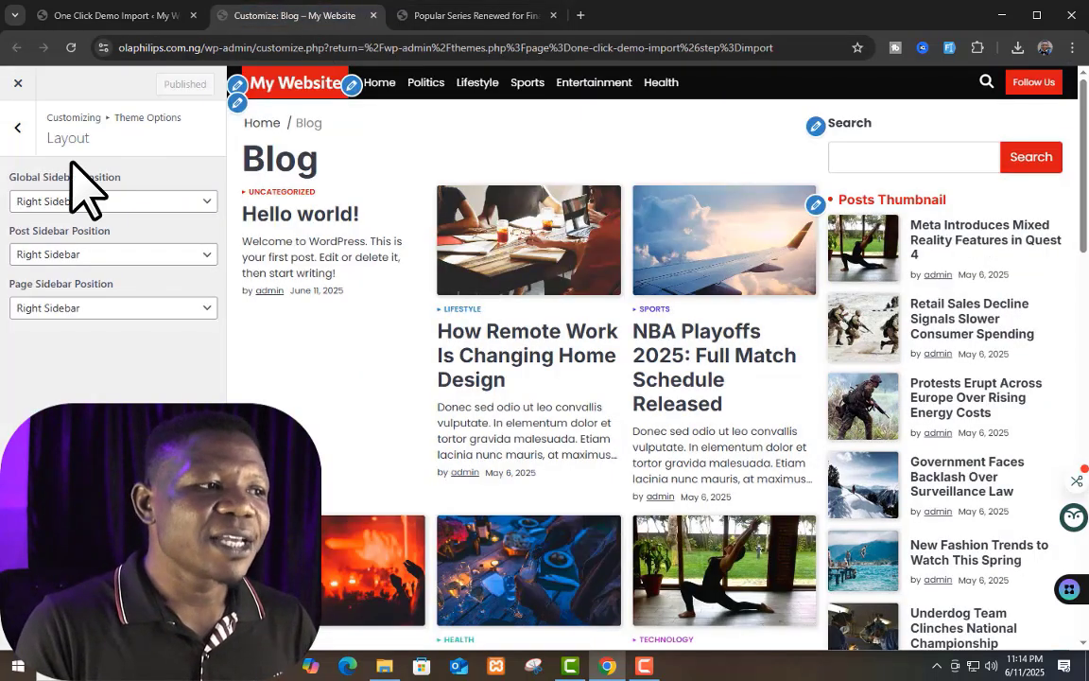
click(17, 127)
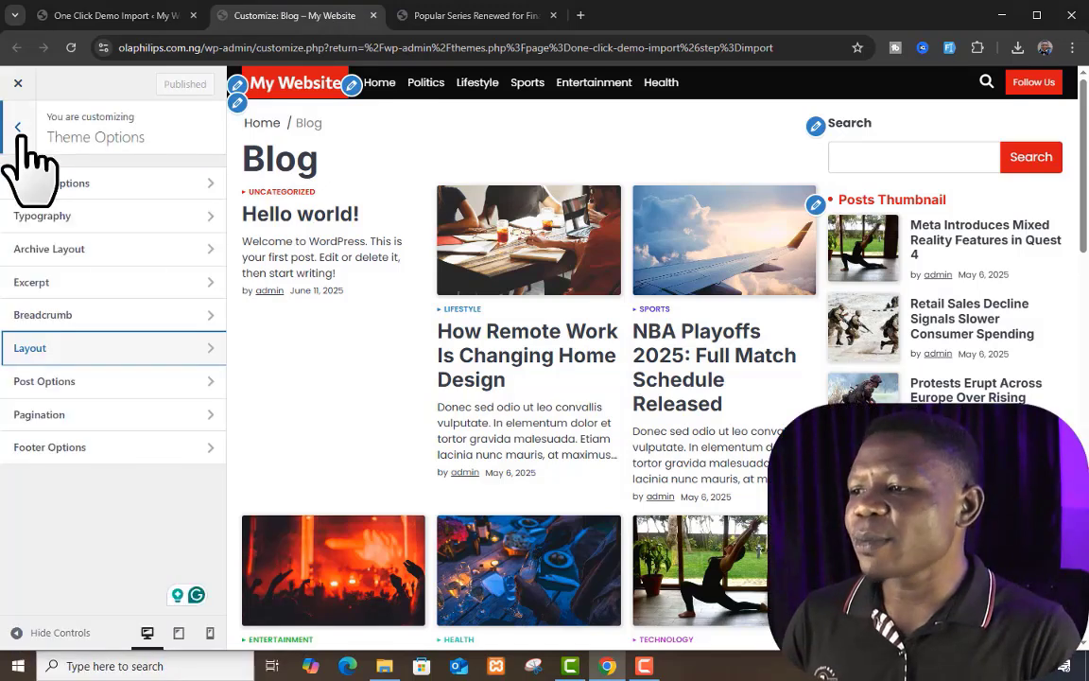
Step: Open Post Options and examine the hide toggles and Related Posts Label, comparing them with the live post's related posts, date and author
click(135, 422)
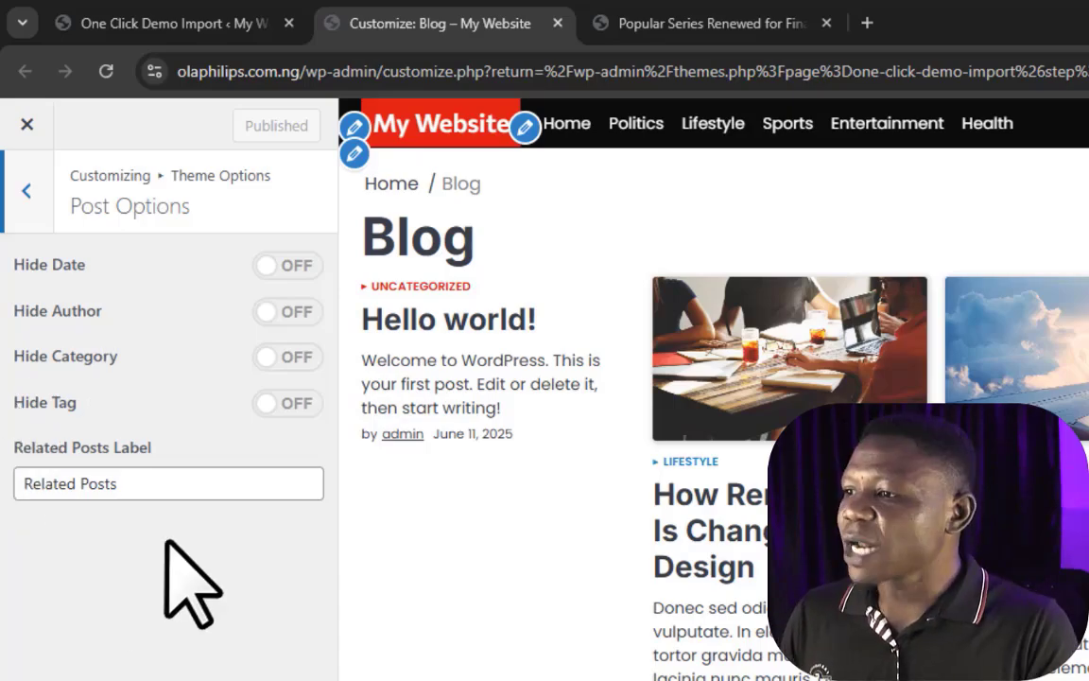
click(187, 482)
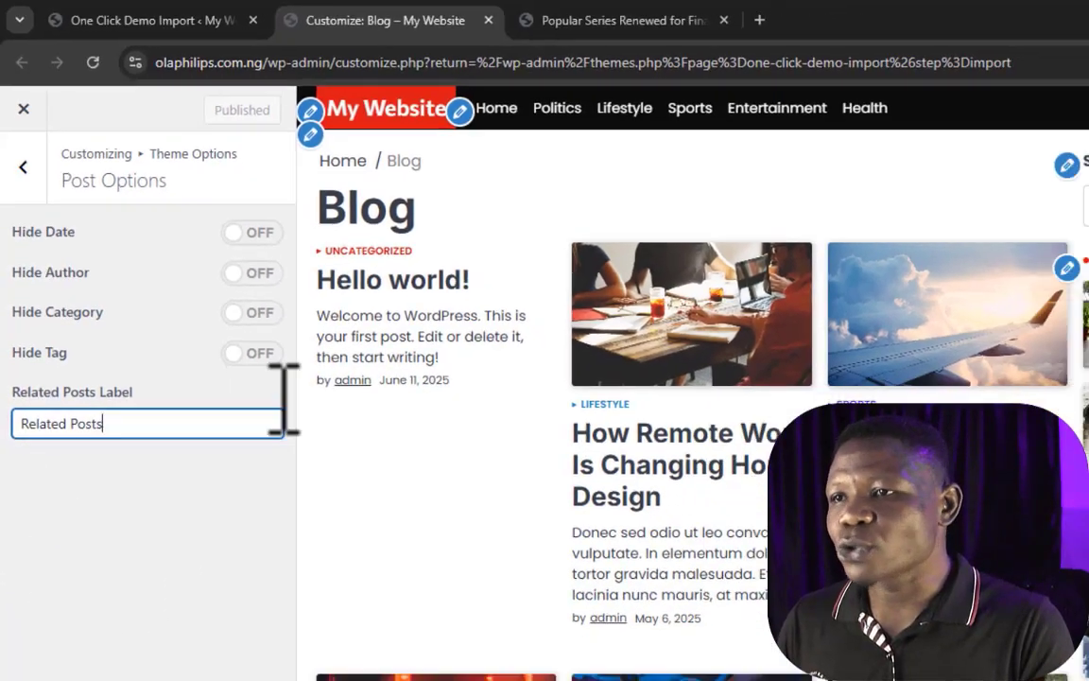
click(557, 135)
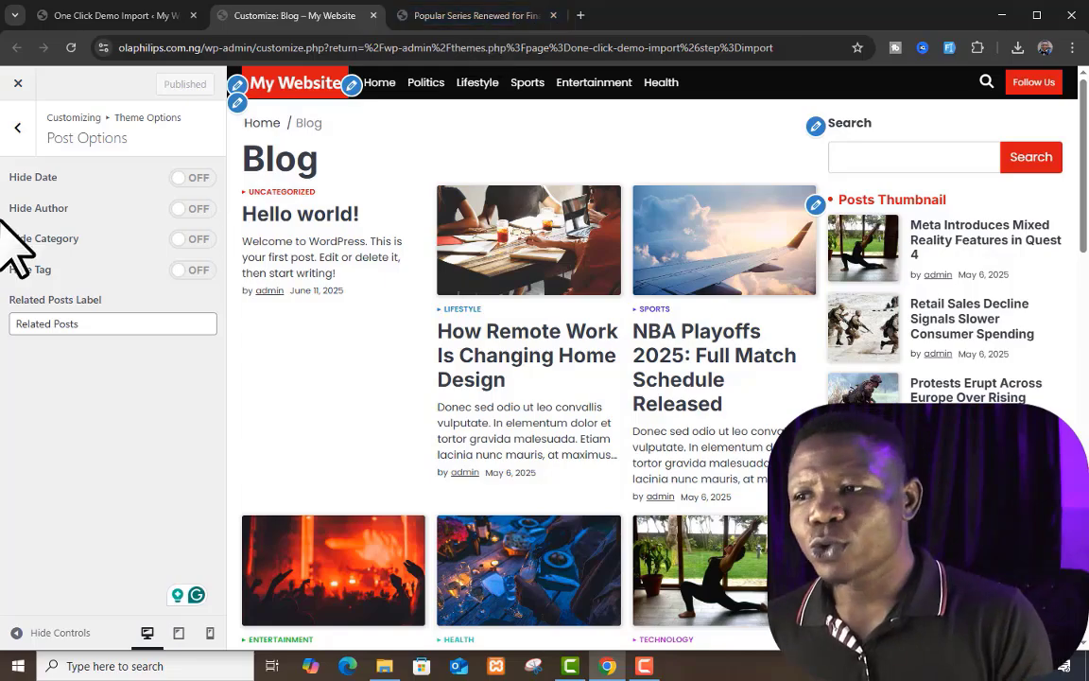
click(469, 15)
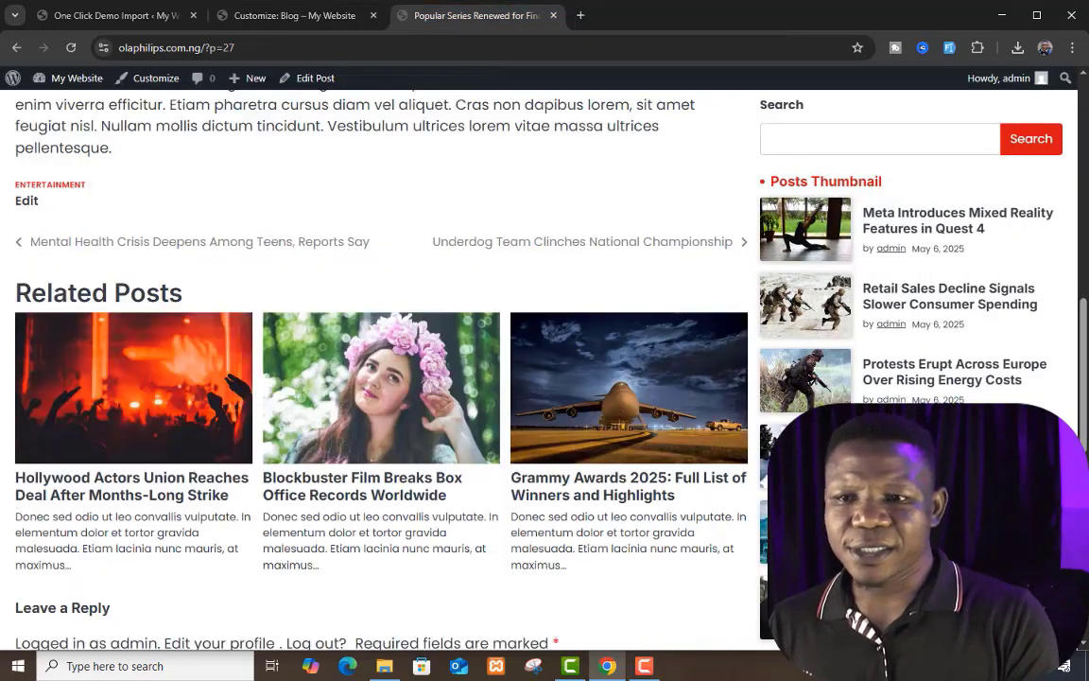
scroll(737, 468, up, 1)
scroll(354, 377, up, 10)
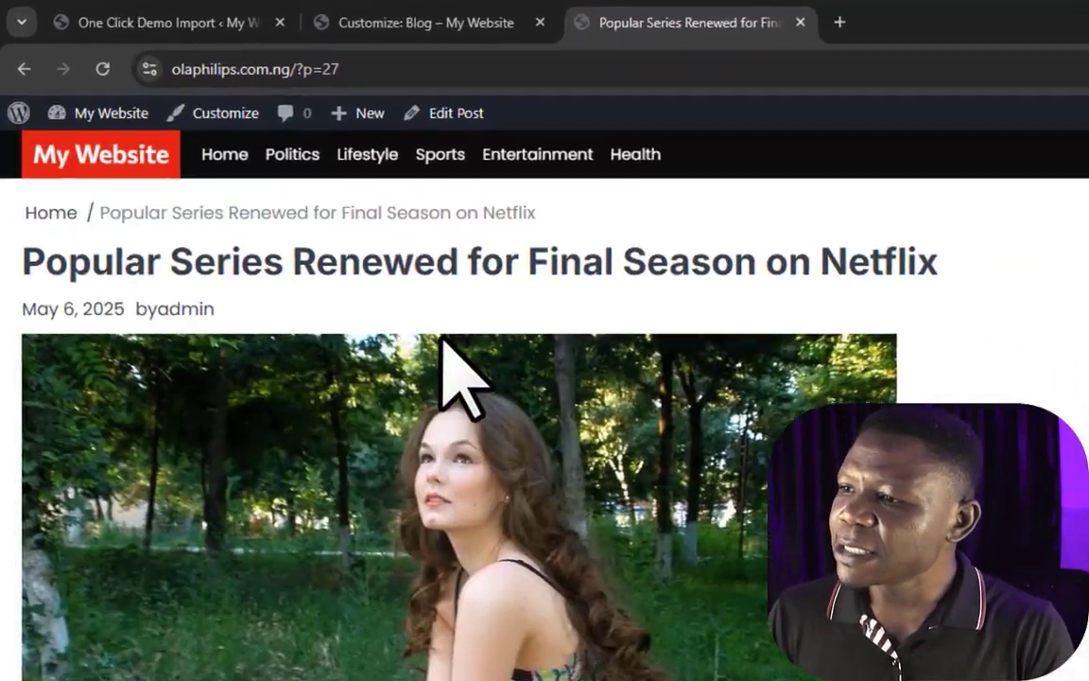
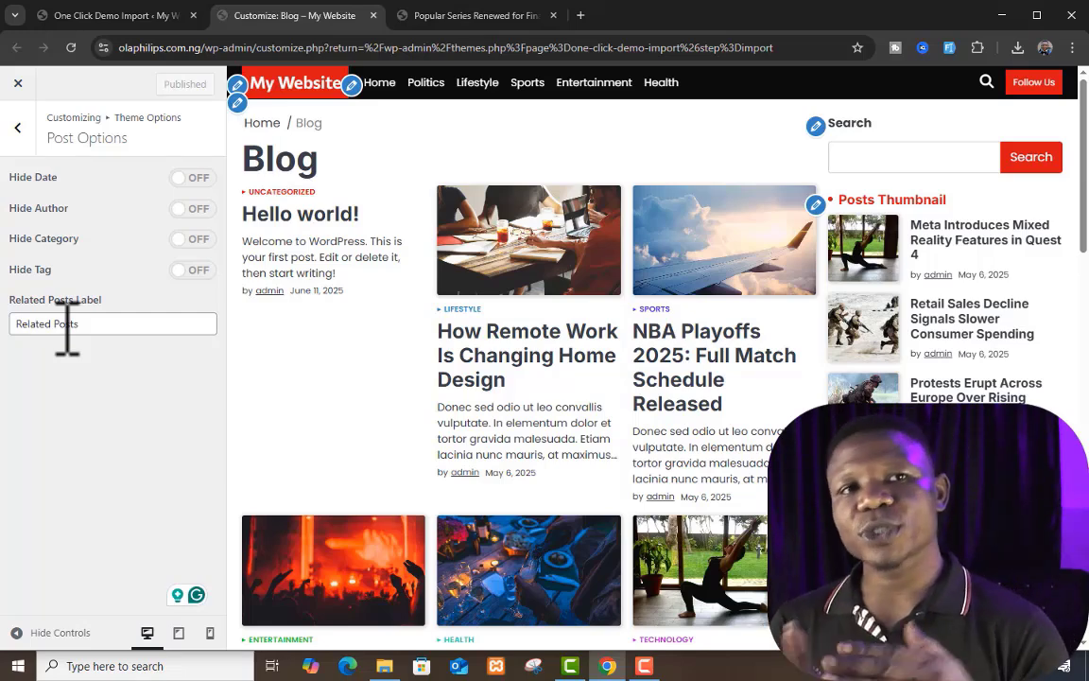
Step: Turn on Hide Date and Hide Author in Post Options, publish, and reload the live post to check its date and author
click(184, 178)
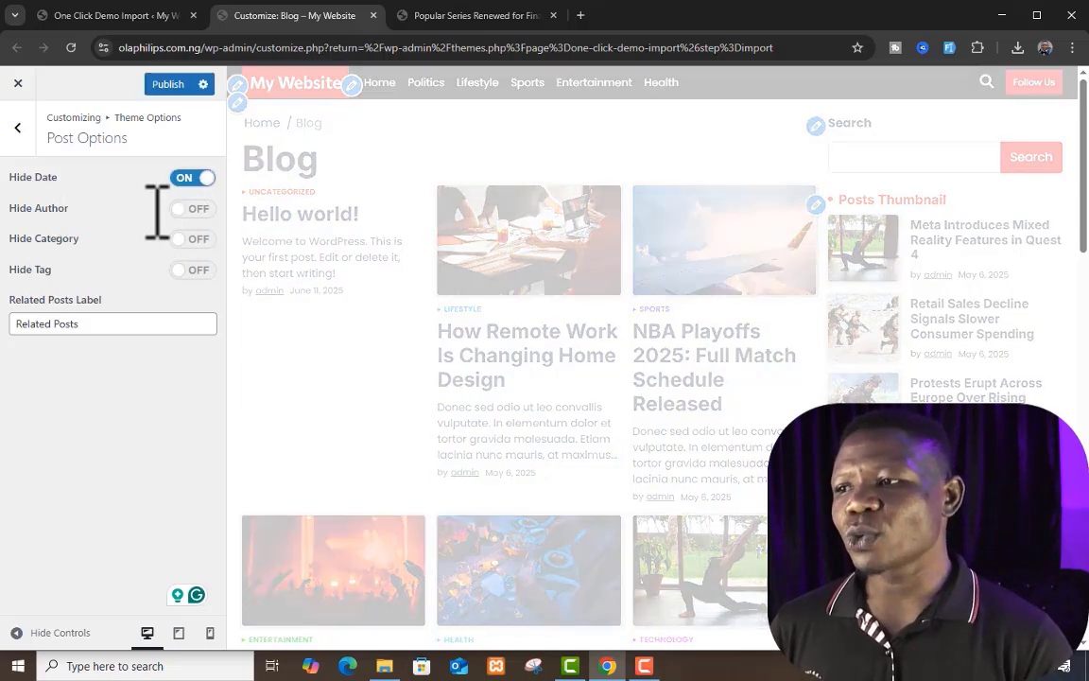
click(192, 209)
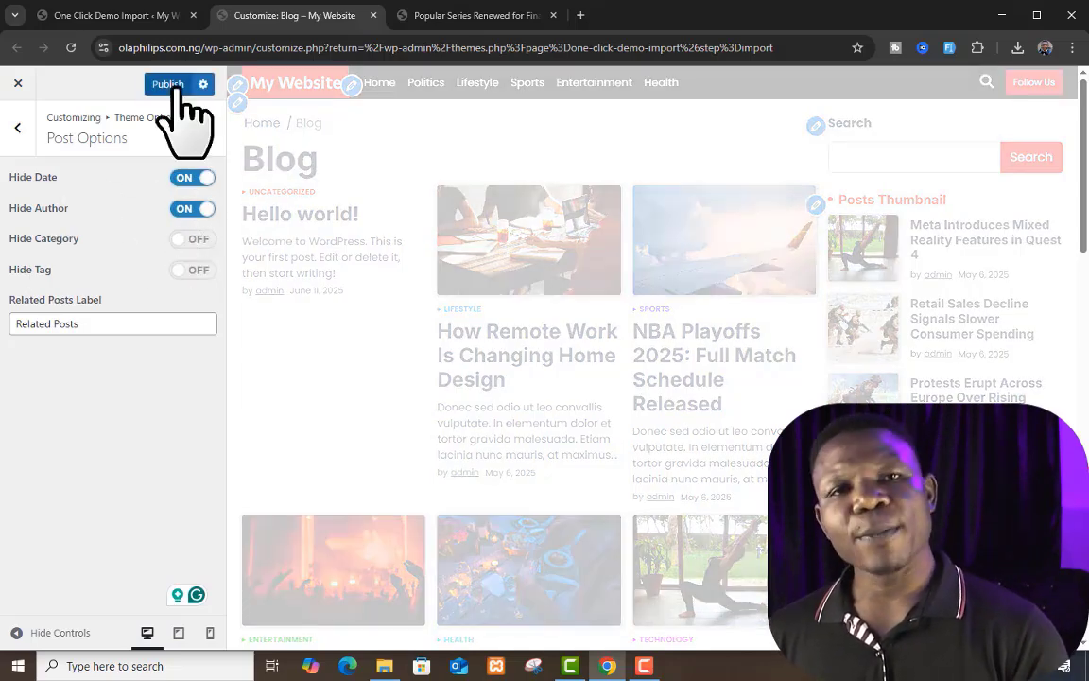
click(175, 87)
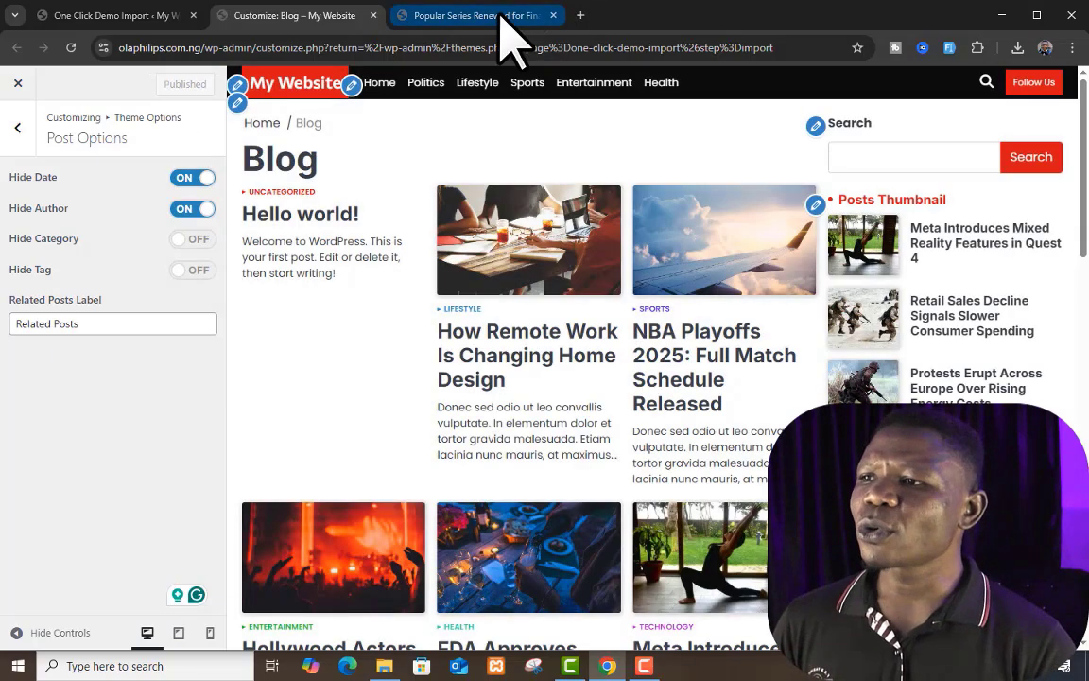
click(500, 17)
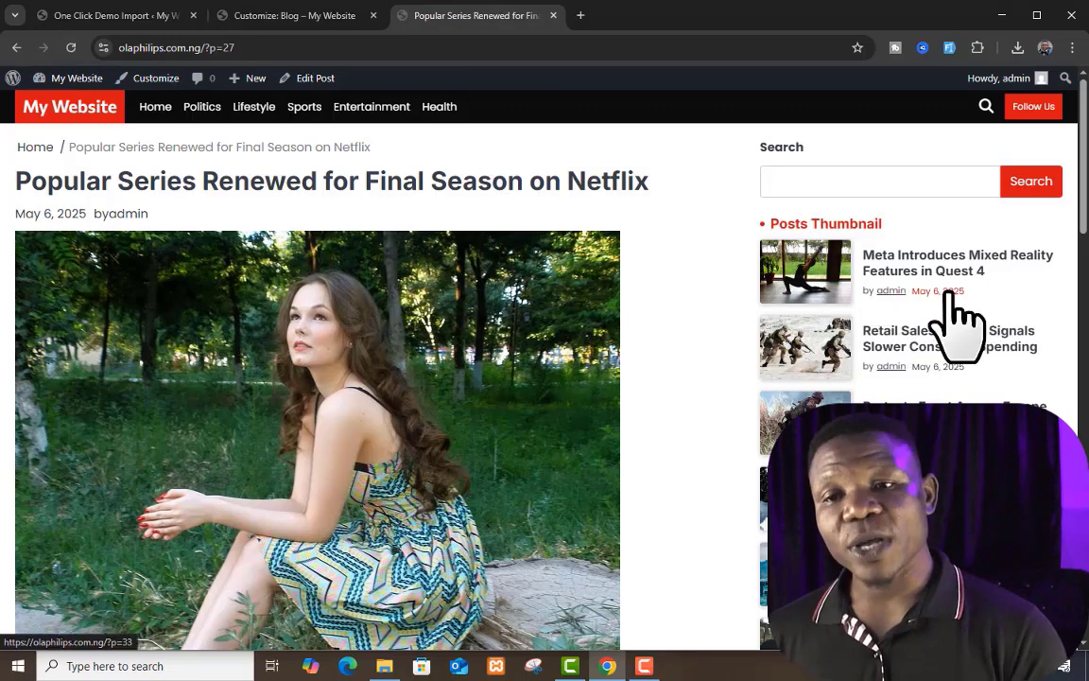
click(75, 78)
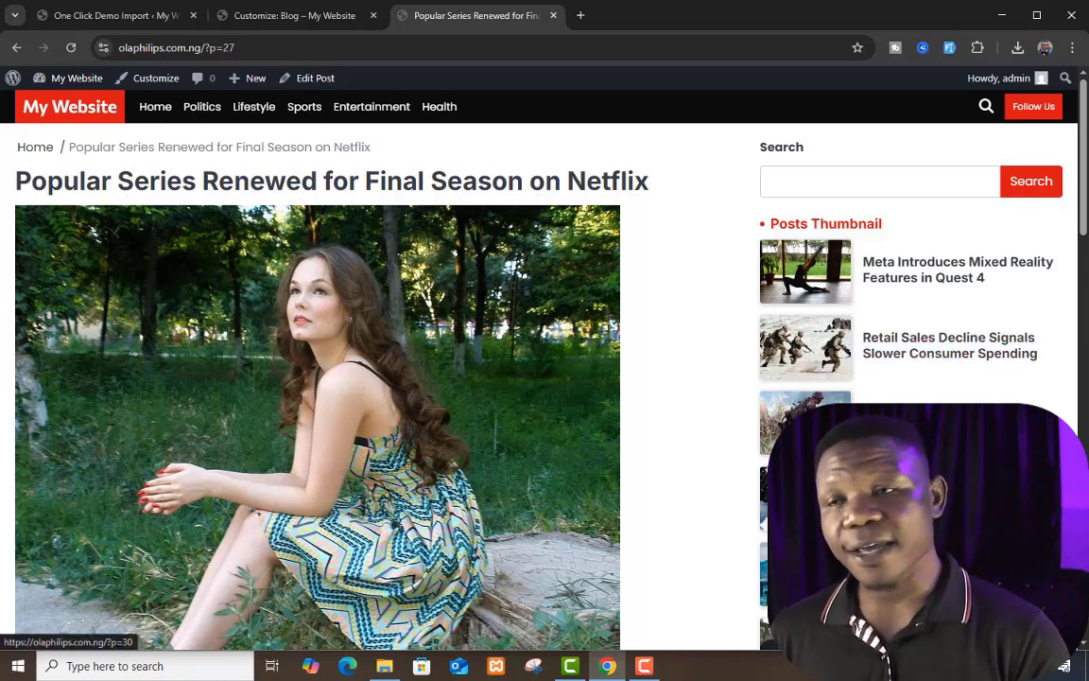
Step: Turn Hide Date and Hide Author back off in the customizer's Post Options and publish the change
click(265, 15)
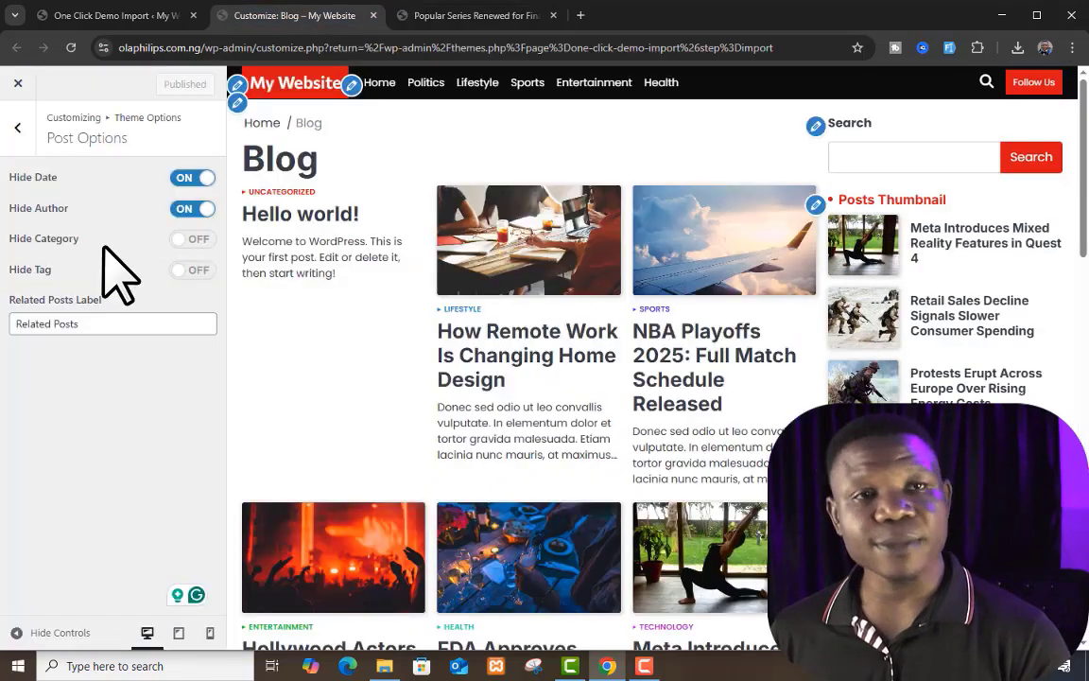
click(193, 179)
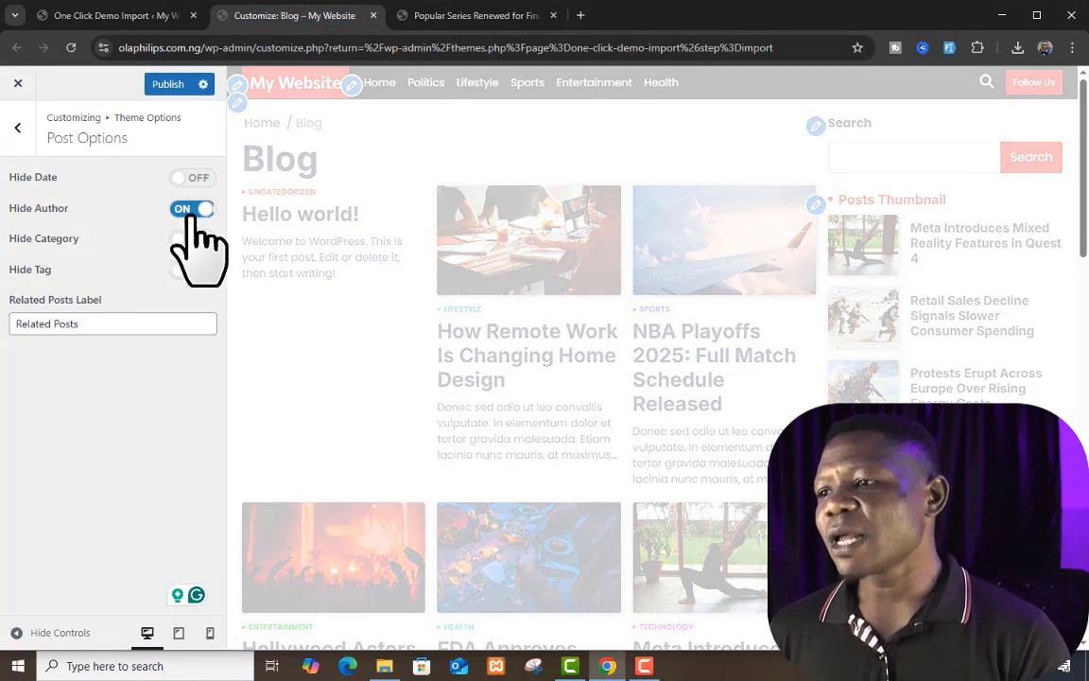
click(193, 209)
click(172, 84)
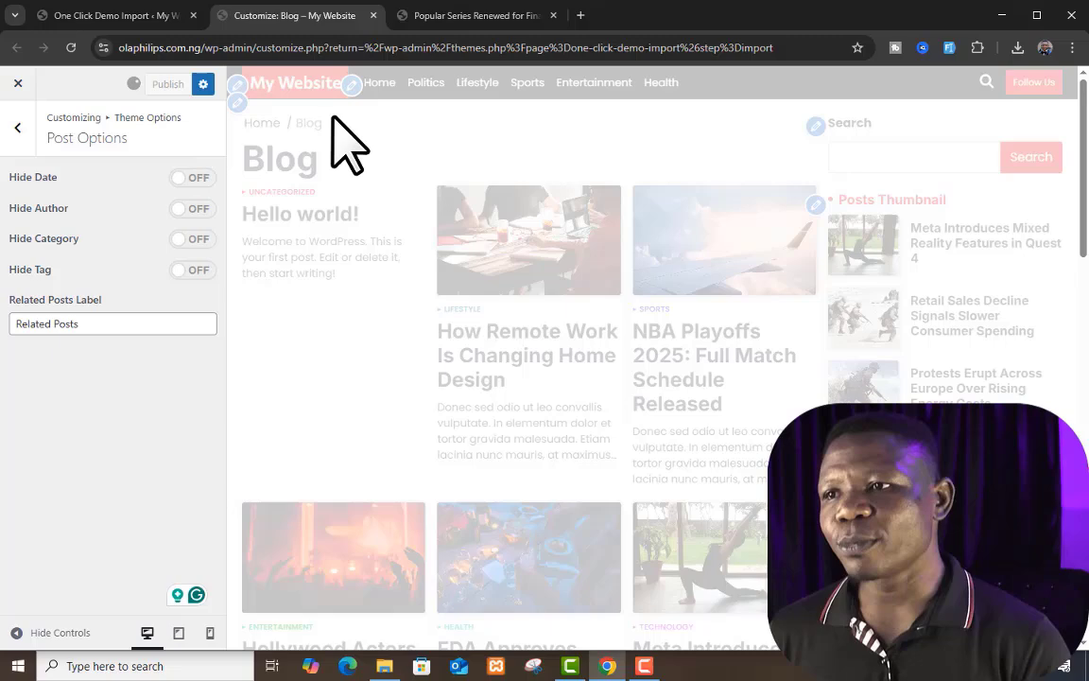
Step: Reload the live post to check its date and author, and return from Post Options to Theme Options
click(482, 17)
click(71, 47)
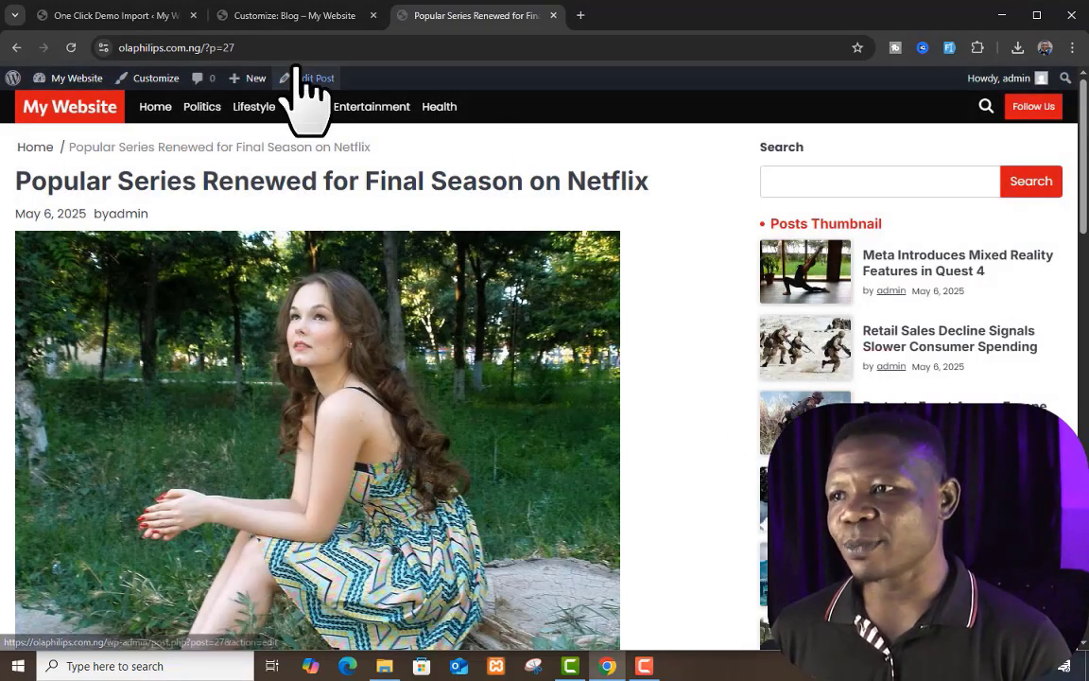
click(299, 16)
click(17, 130)
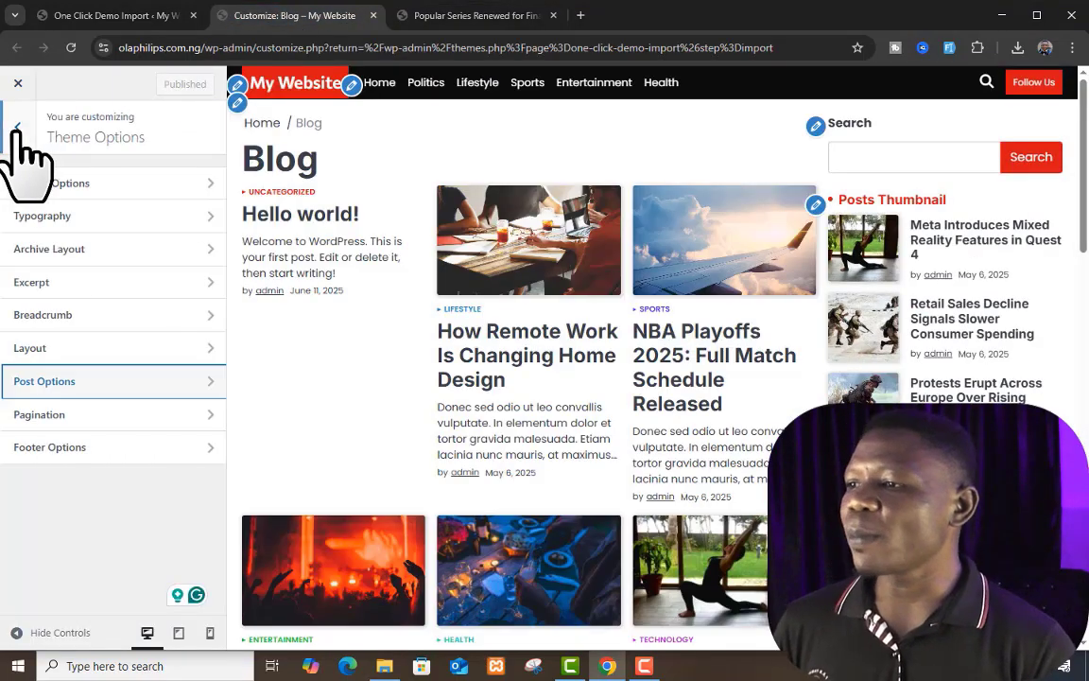
Step: Open the Pagination settings and look through the live post page for page navigation
click(122, 416)
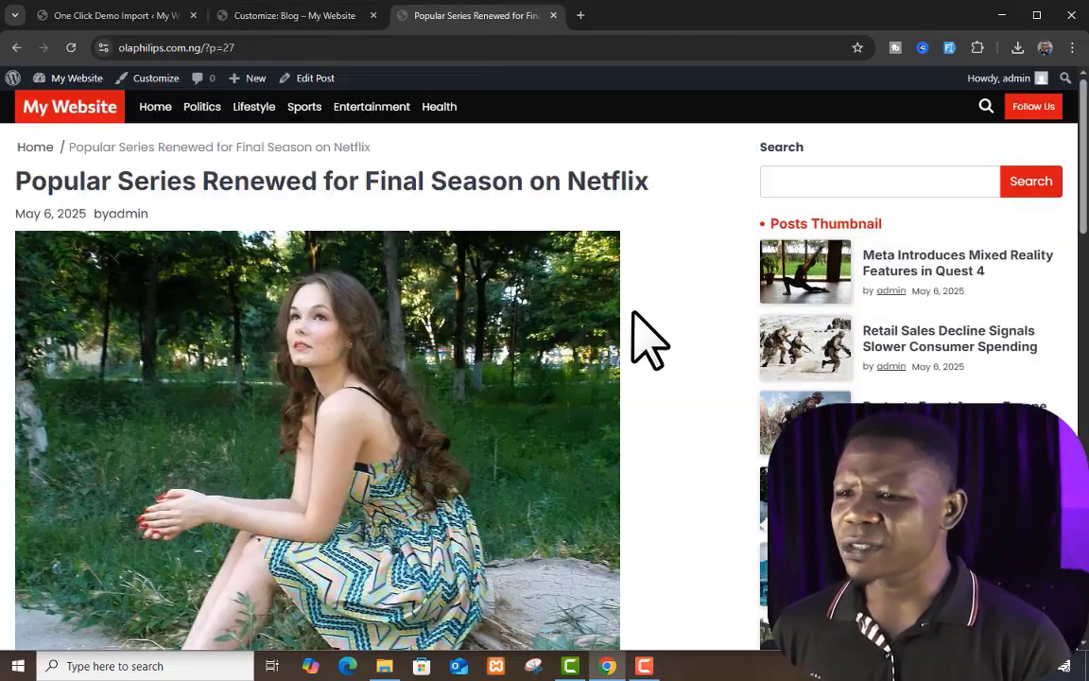
scroll(633, 311, down, 9)
scroll(651, 260, down, 8)
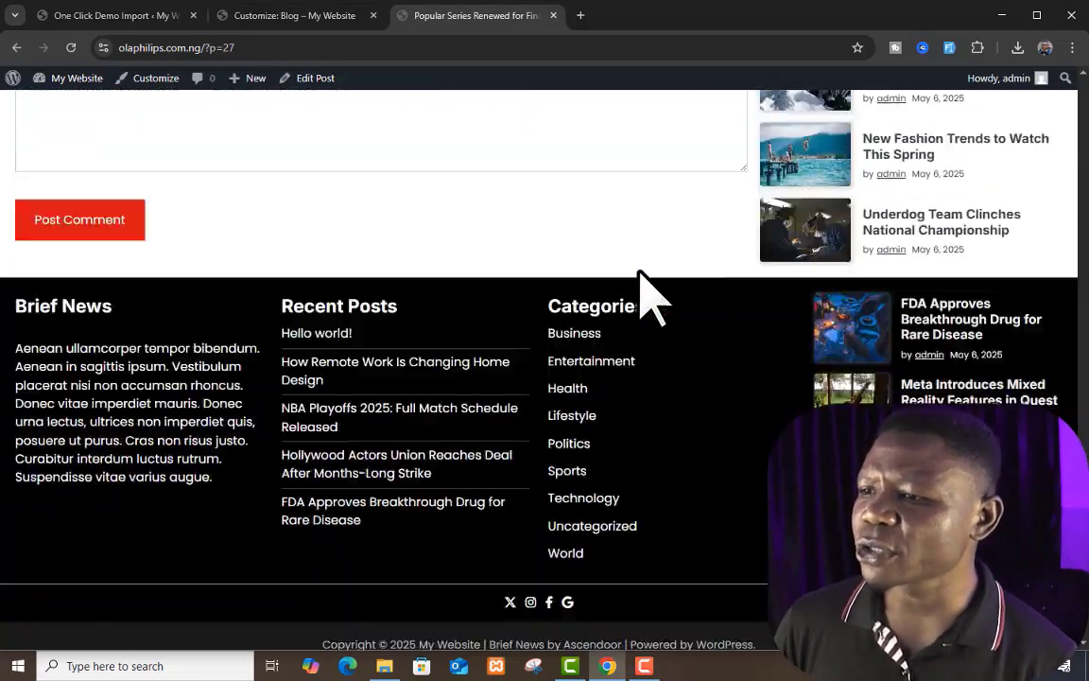
scroll(644, 291, up, 5)
scroll(639, 284, up, 8)
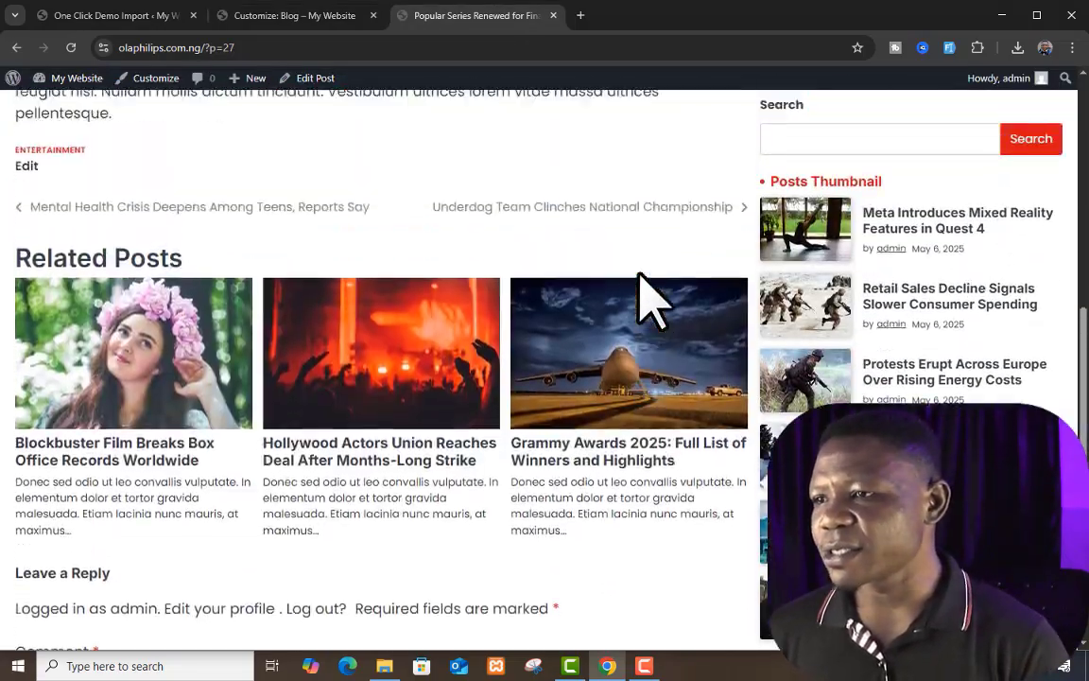
scroll(393, 264, up, 3)
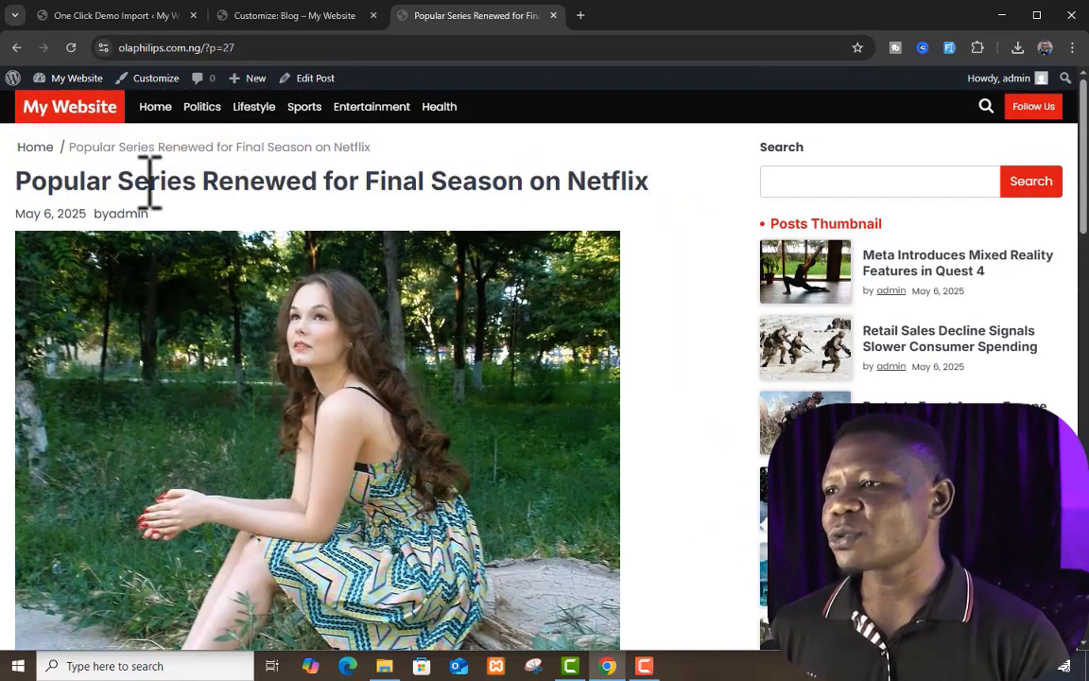
Step: Go to the live site's homepage, open the Politics category archive and examine its post list for pagination
click(112, 90)
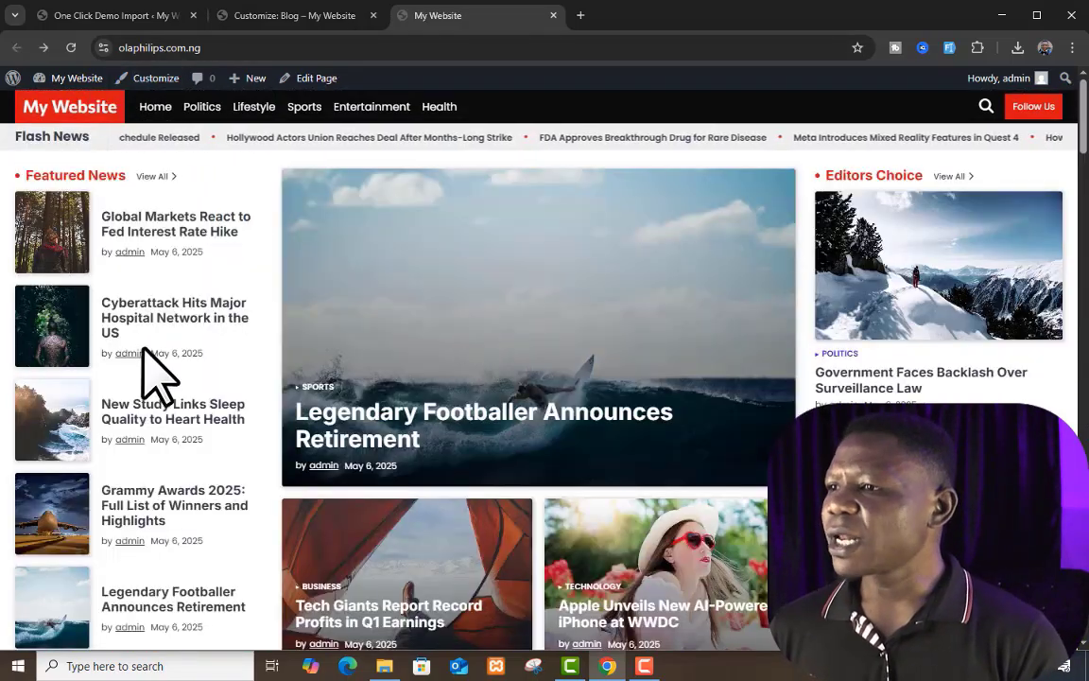
click(200, 106)
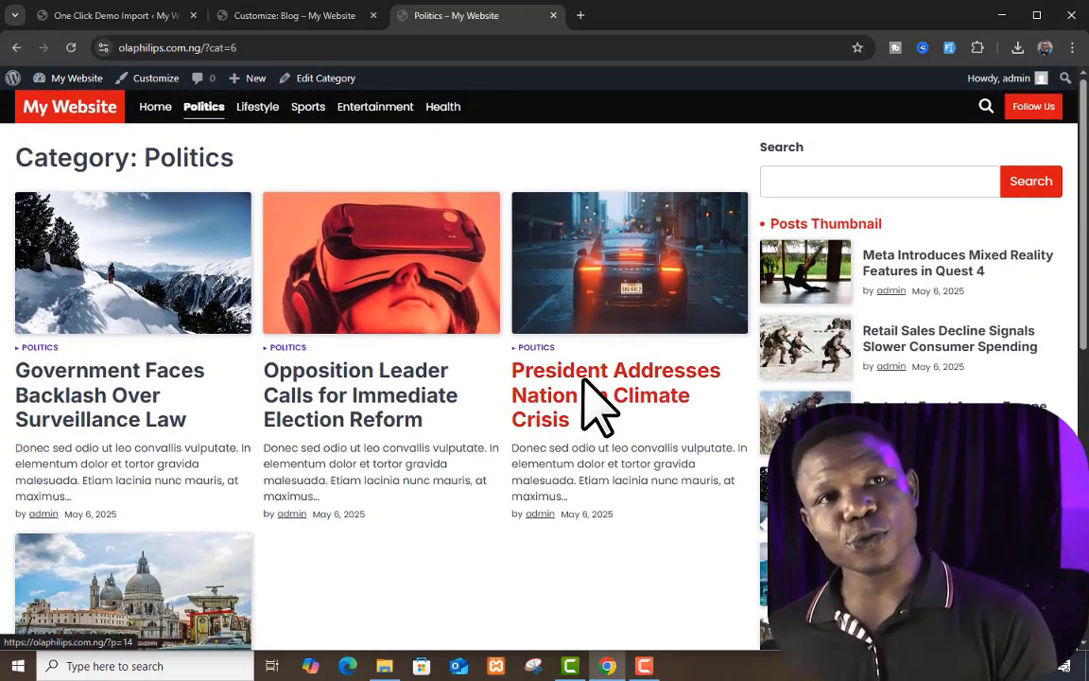
scroll(583, 380, down, 5)
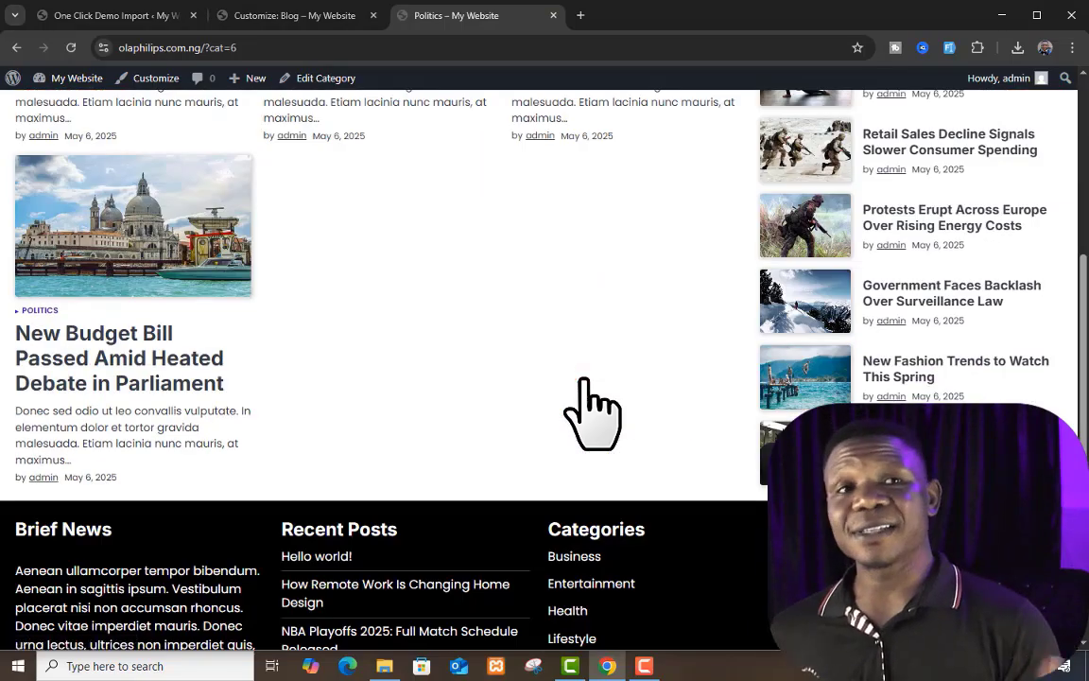
scroll(584, 388, up, 5)
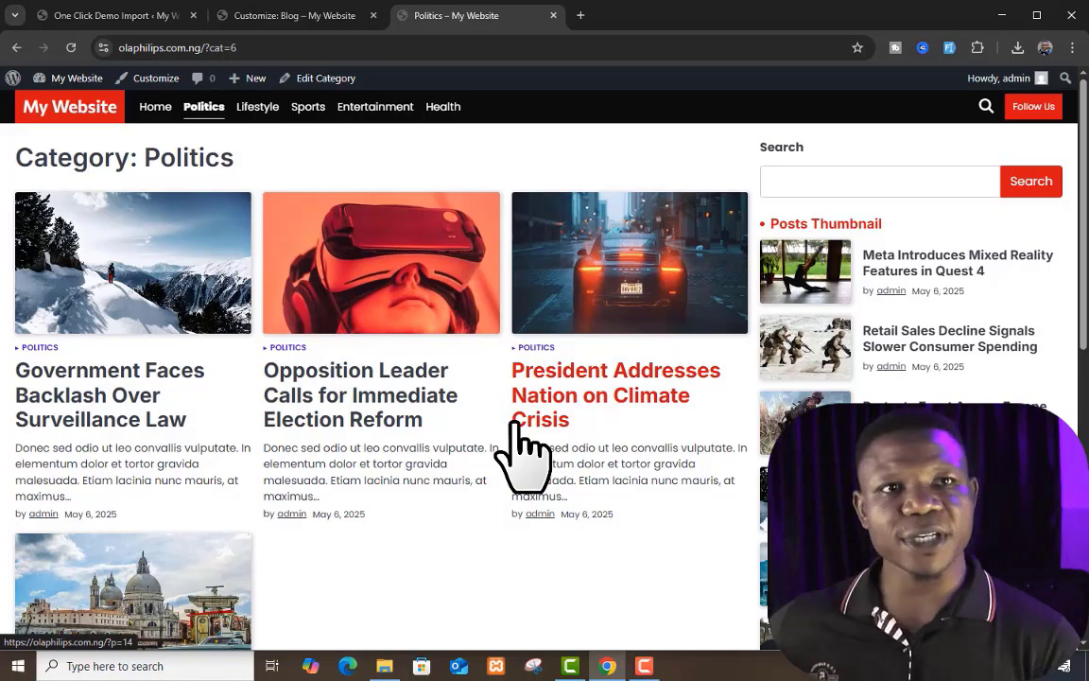
scroll(523, 458, down, 5)
scroll(523, 452, up, 5)
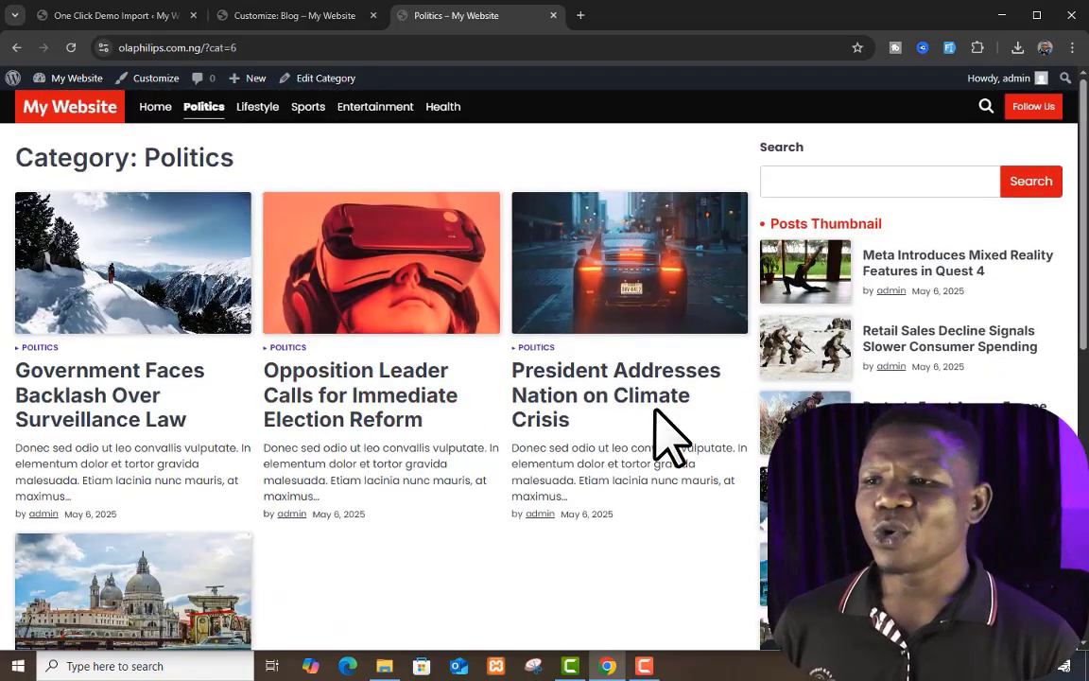
scroll(657, 416, down, 1)
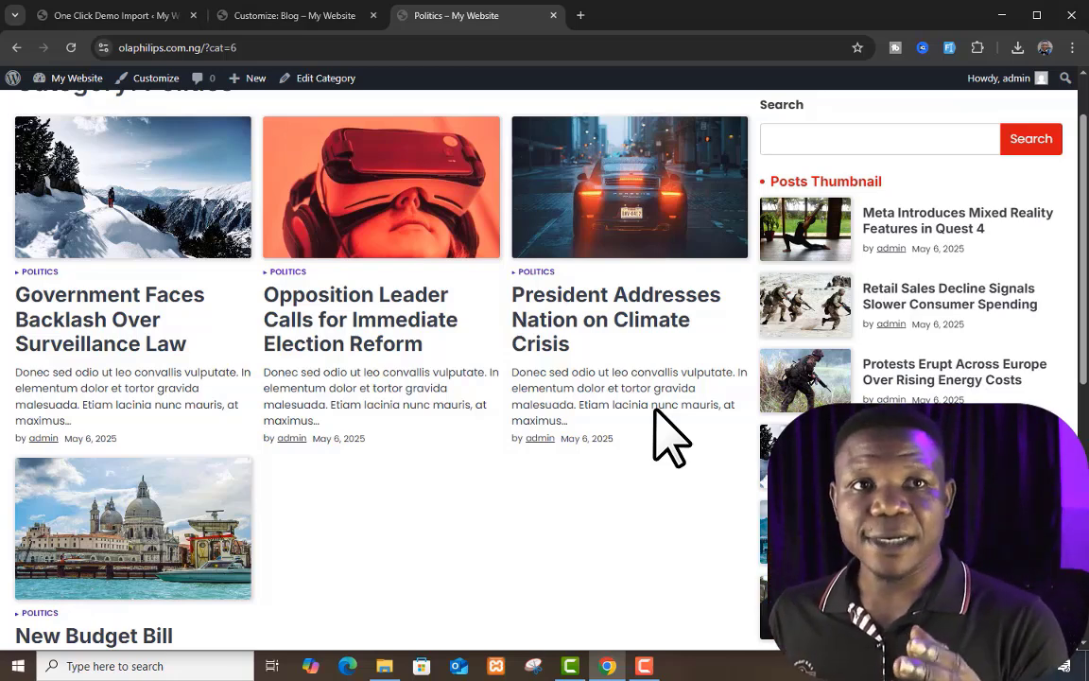
scroll(655, 411, down, 5)
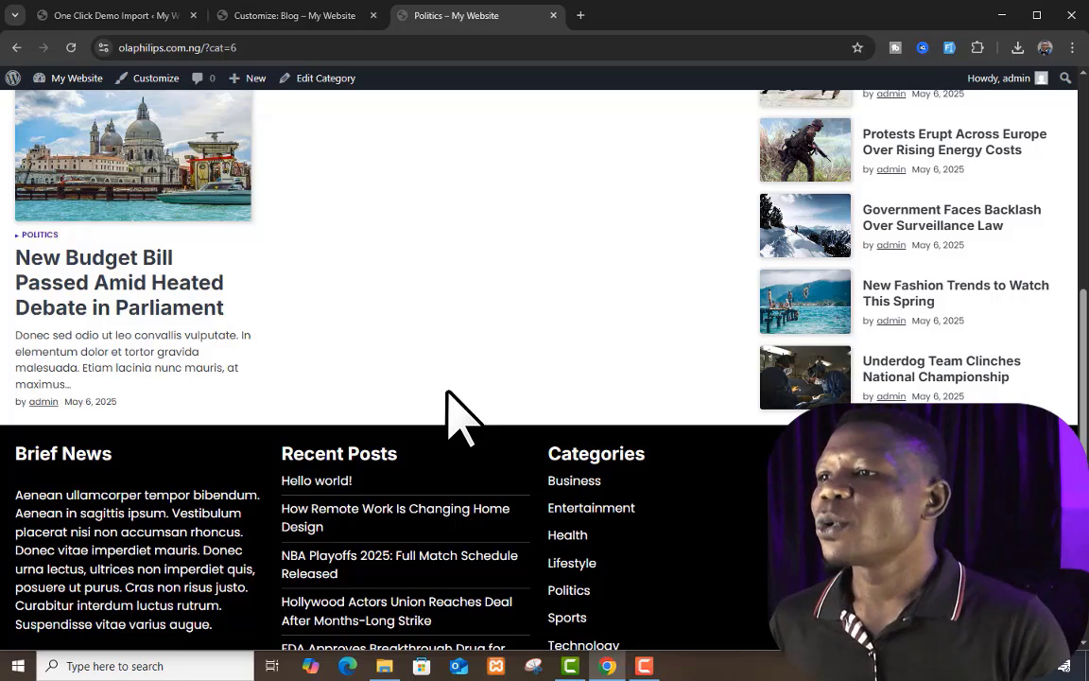
Step: Examine the Pagination Type choices in the customizer, keep Numeric selected, and recheck the Pagination settings
click(279, 15)
click(166, 235)
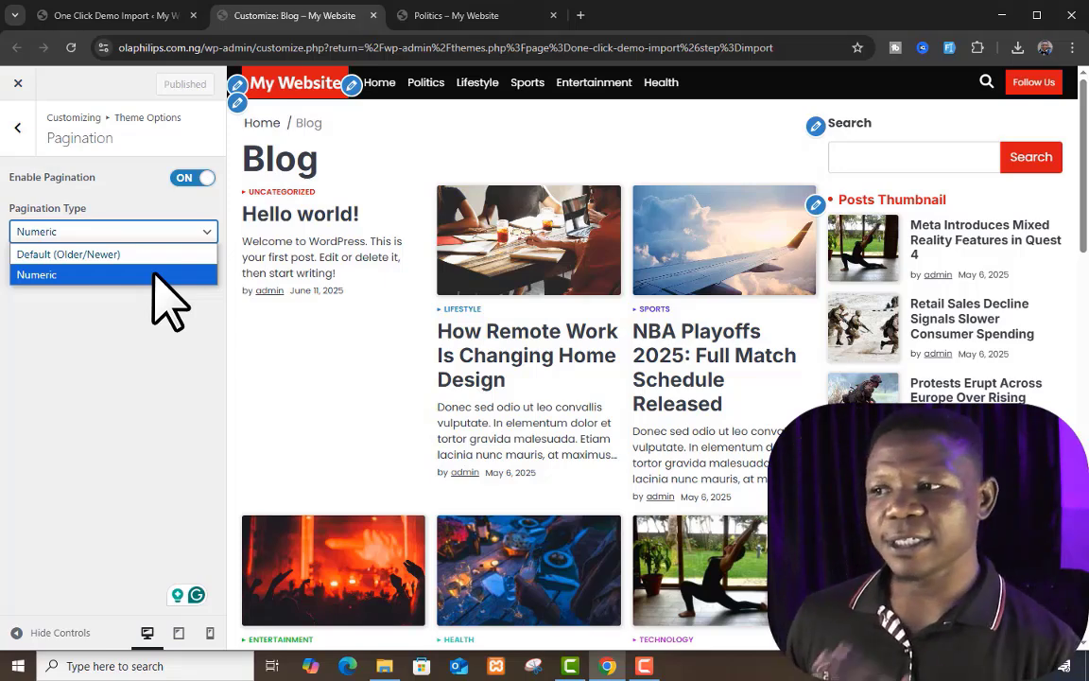
click(153, 274)
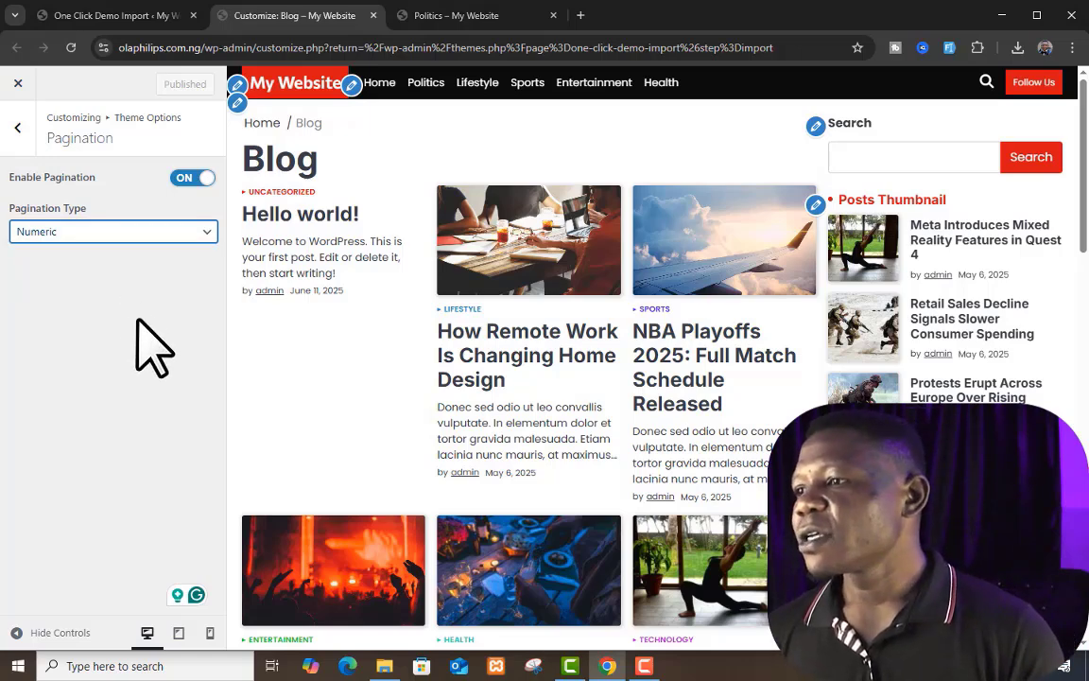
click(17, 128)
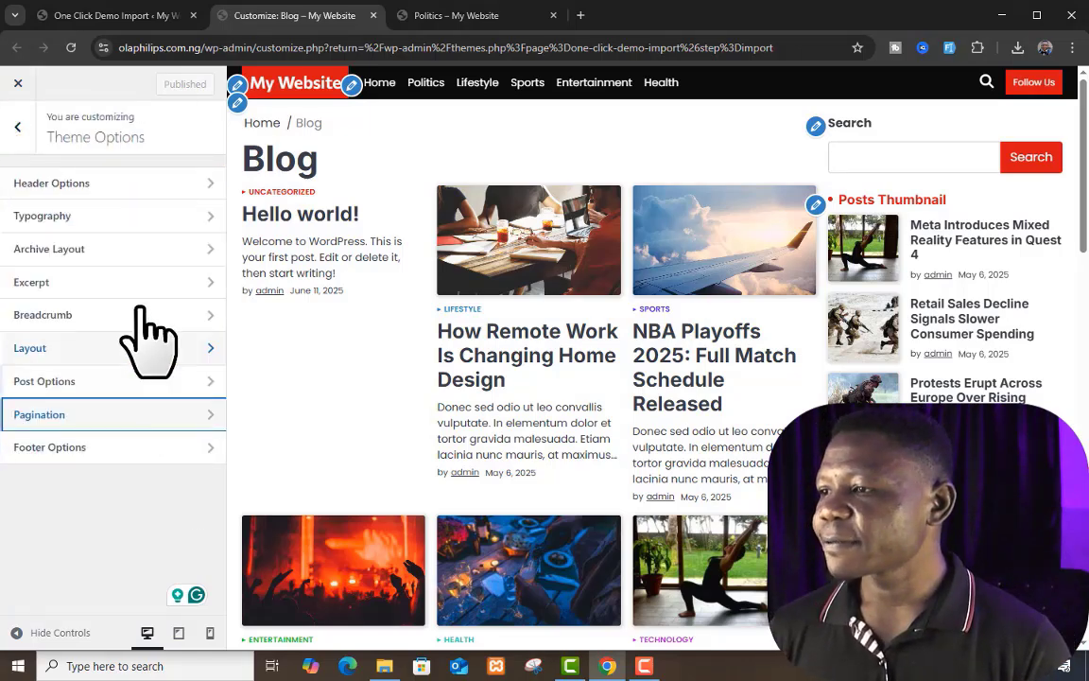
click(144, 414)
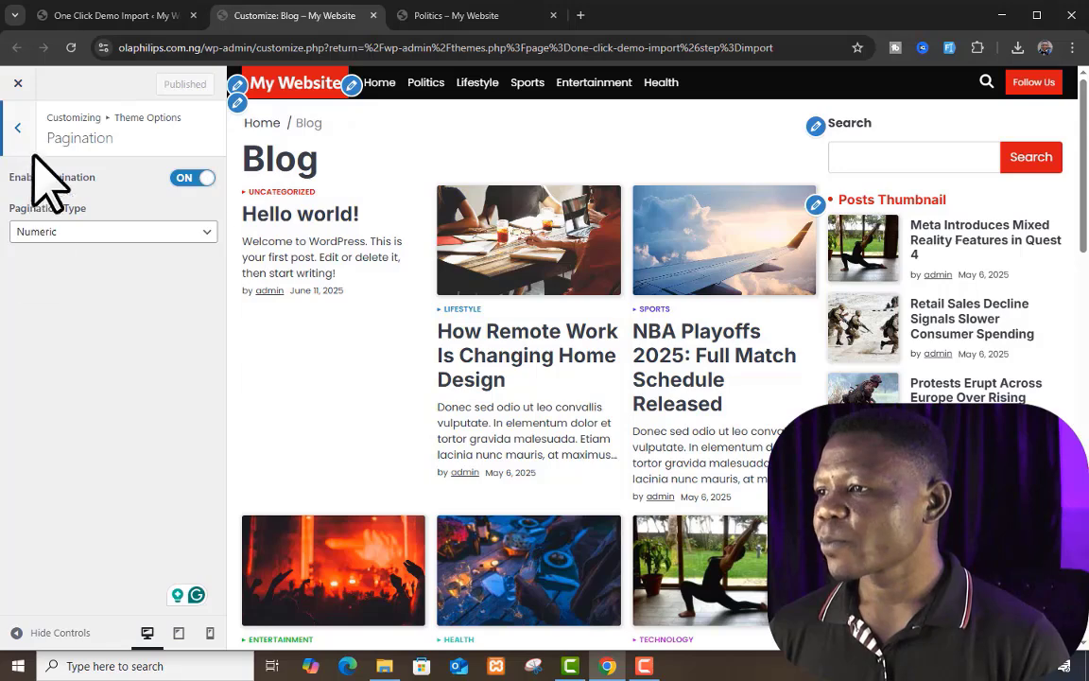
Step: Open Footer Options and compare its Copyright Text with the footer of the live Politics page
click(17, 127)
click(140, 450)
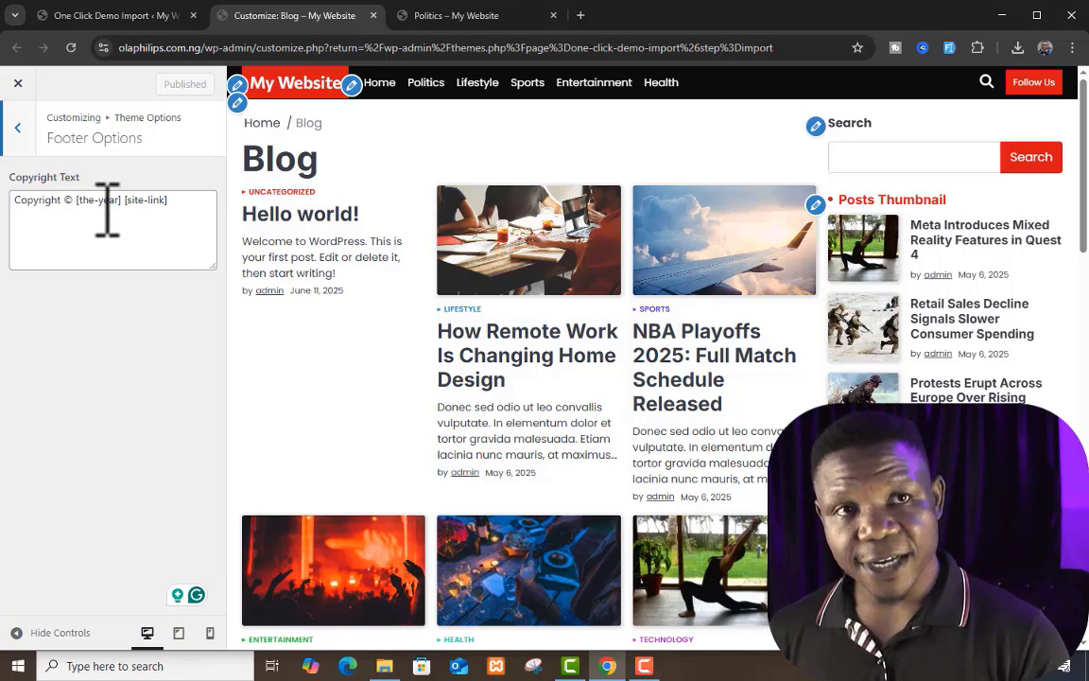
click(460, 17)
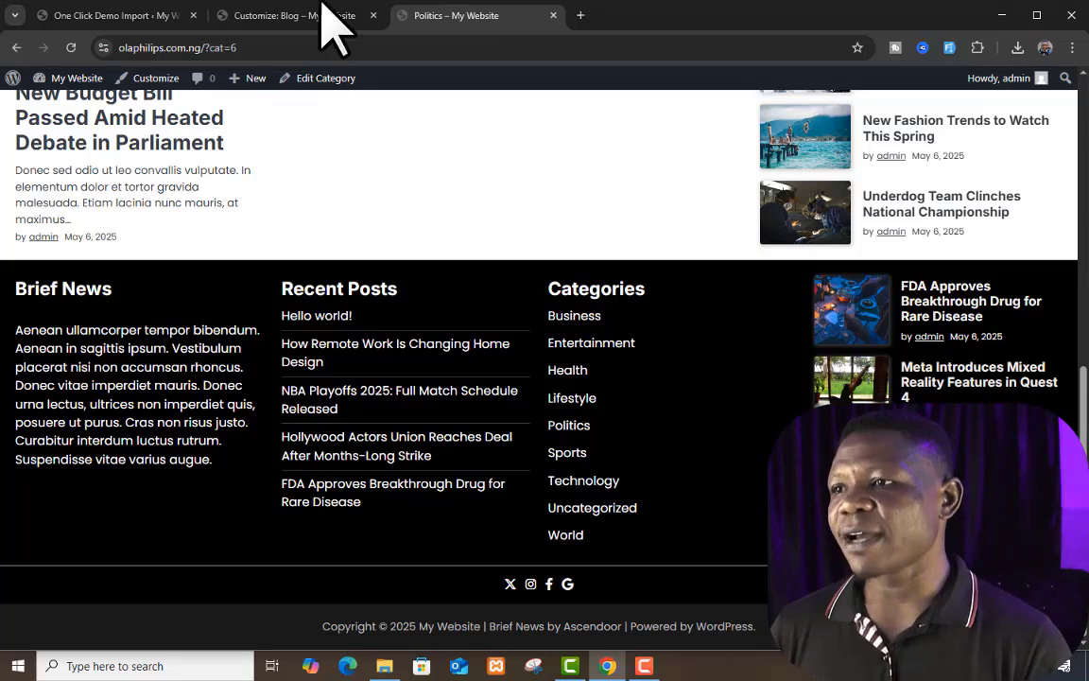
click(286, 15)
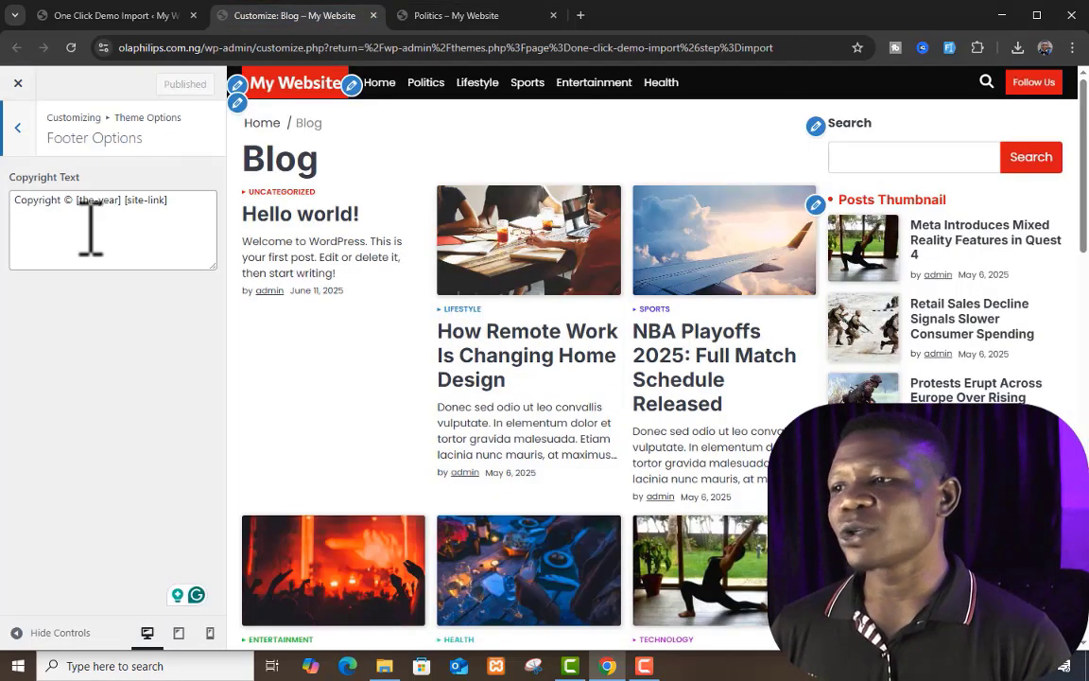
Step: Open the Flash News Section under Front Page Options and compare its title, speed, content type and selected posts with the live homepage
click(17, 128)
click(18, 129)
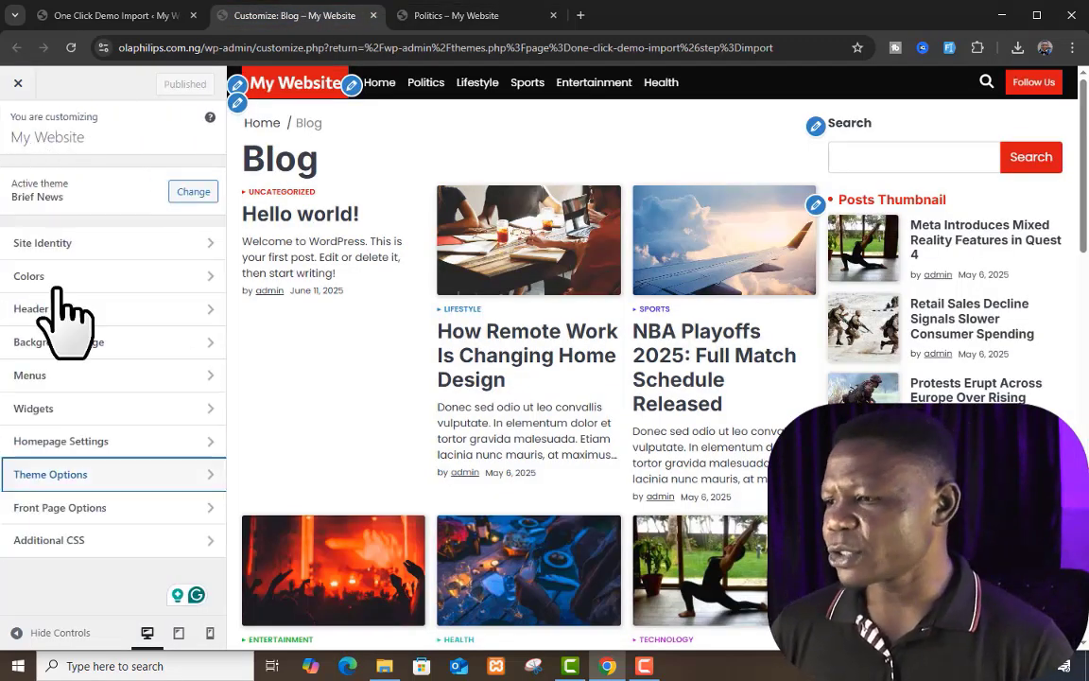
click(115, 511)
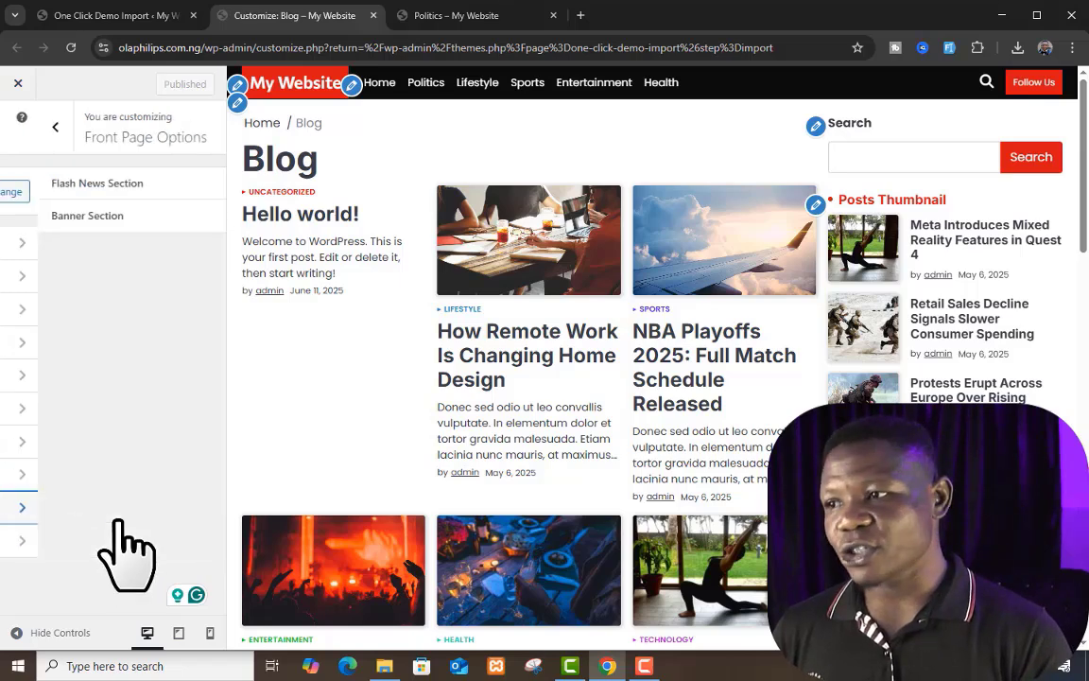
click(106, 185)
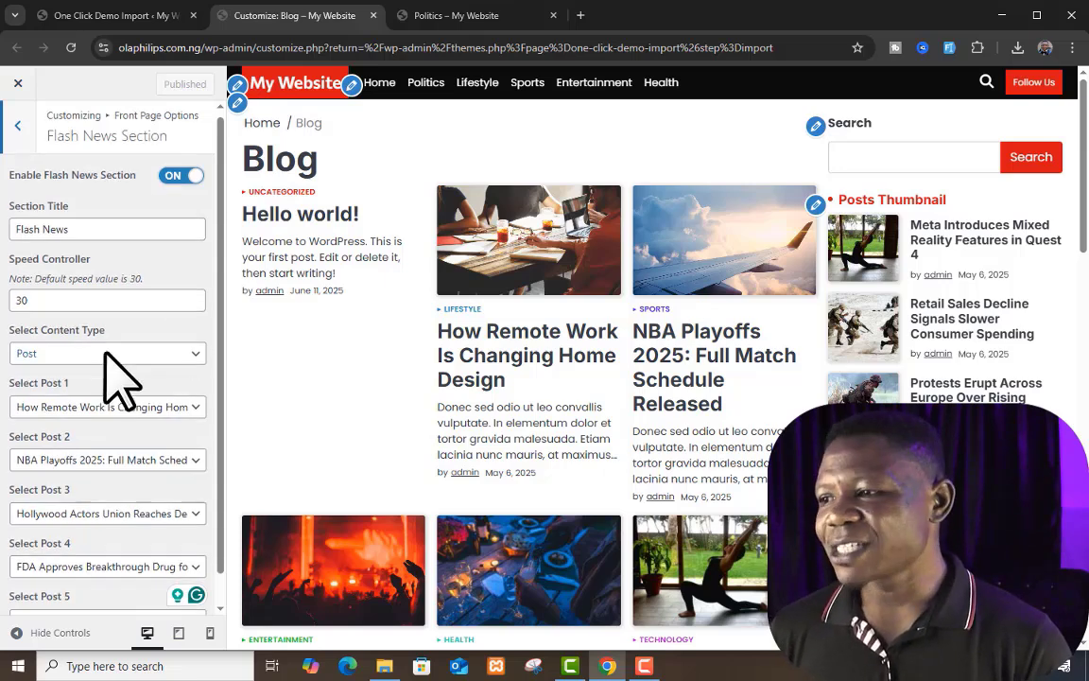
scroll(113, 378, down, 1)
scroll(114, 473, up, 1)
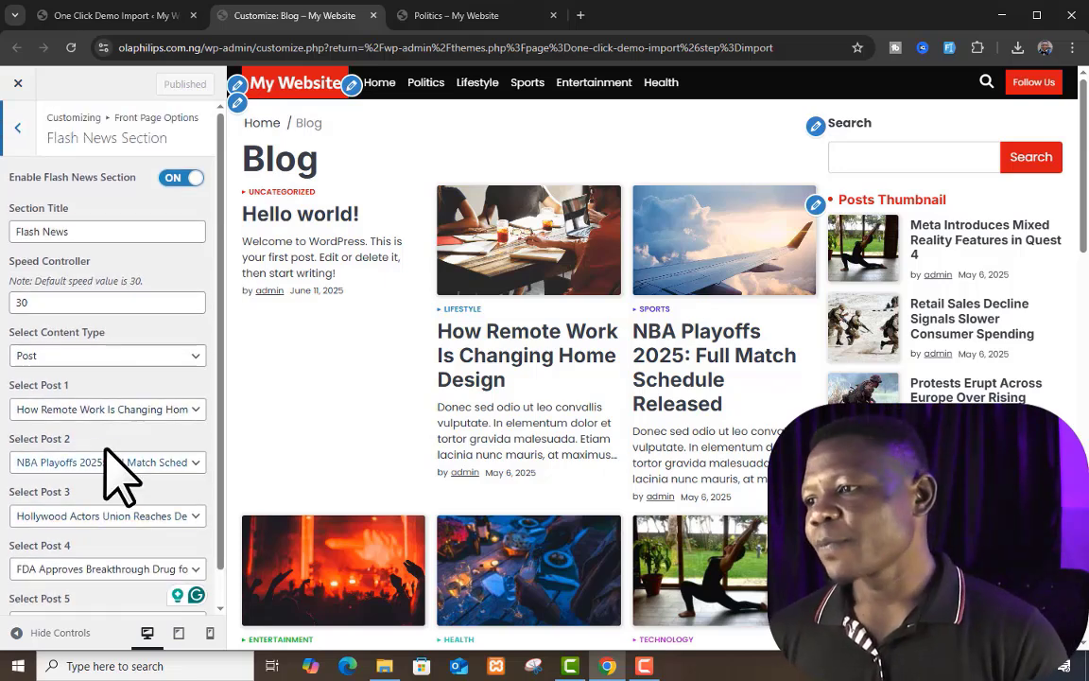
scroll(104, 246, down, 1)
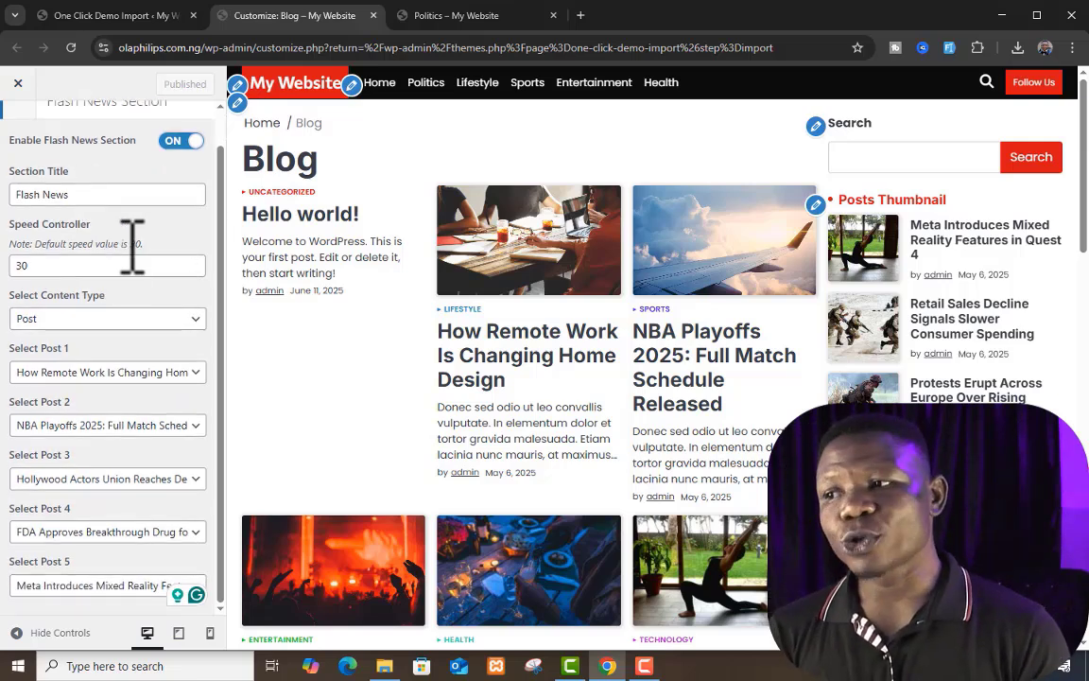
click(492, 16)
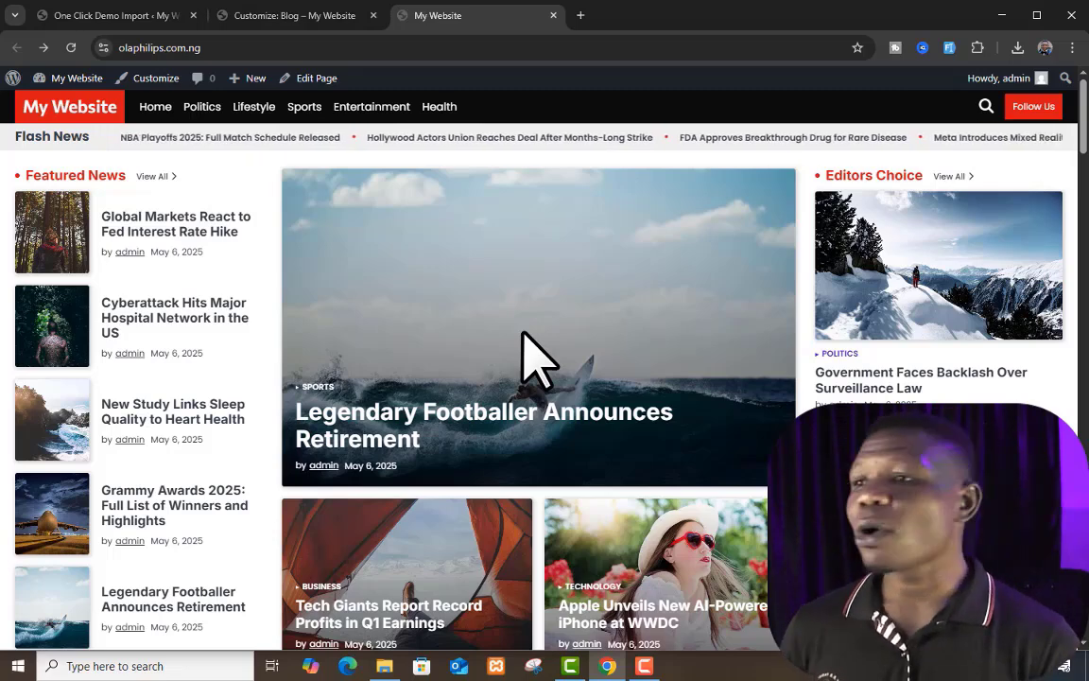
click(301, 17)
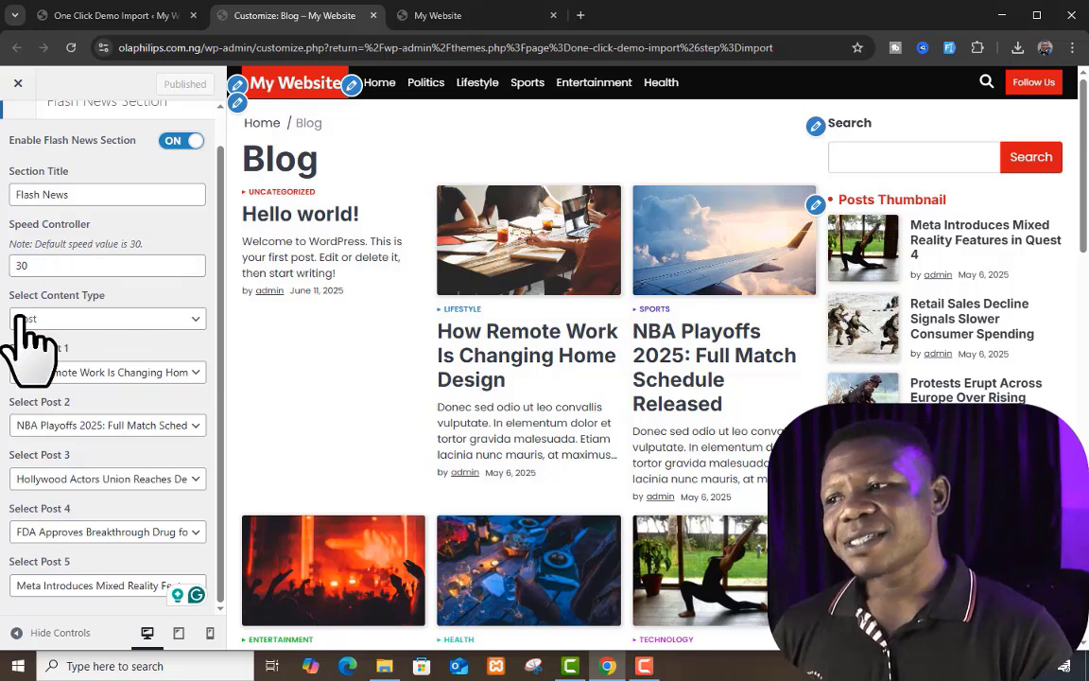
Step: Examine the content type choices for Flash News, keep Post selected, and check the news ticker on the live homepage
click(97, 316)
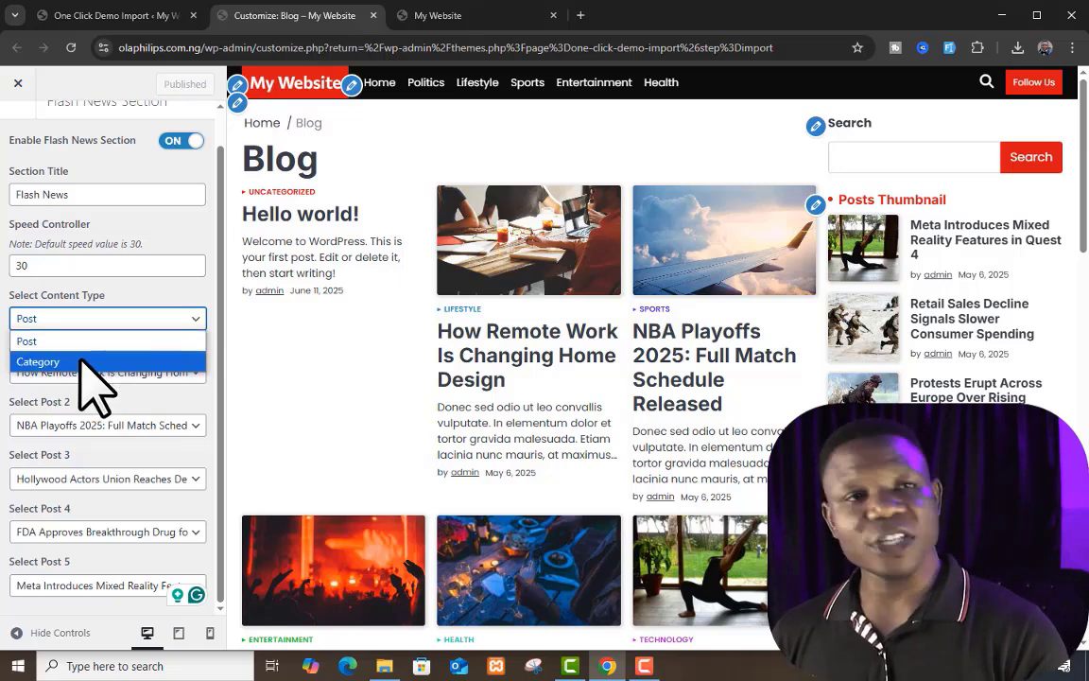
click(121, 308)
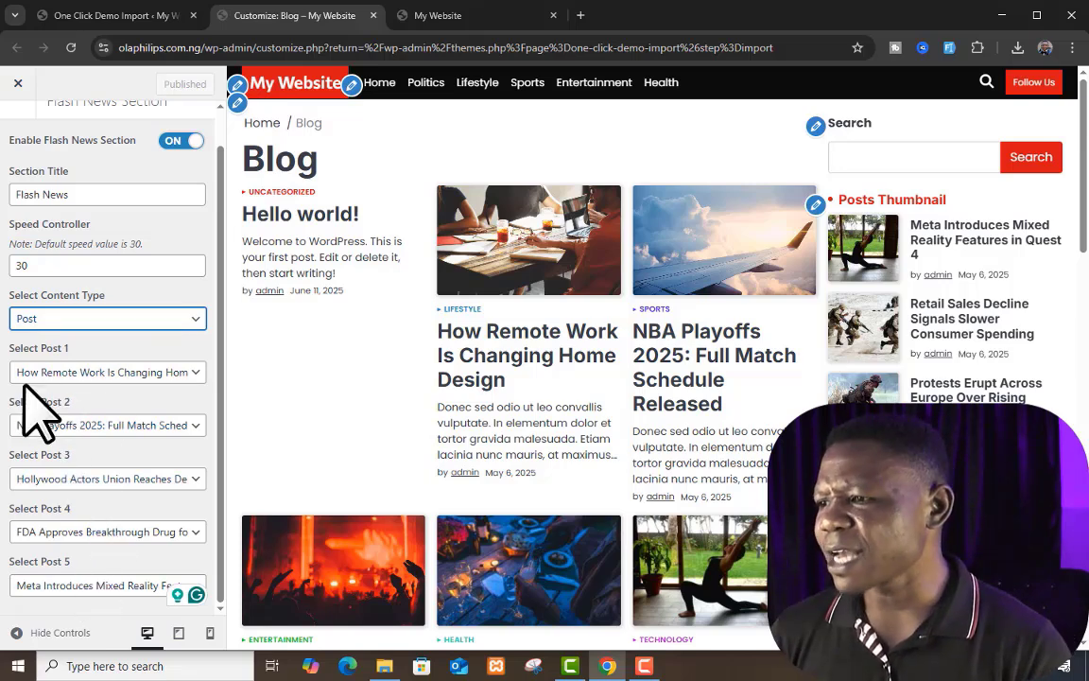
click(416, 17)
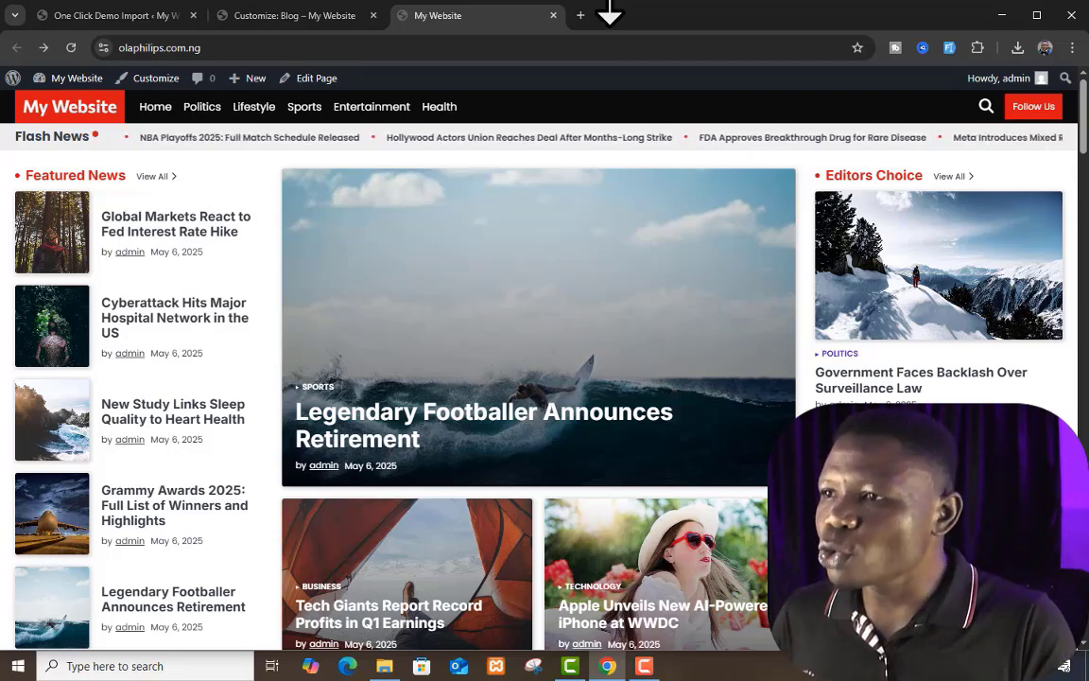
Step: Open the Banner Section under Front Page Options and compare its selected posts with the banner on the live homepage
click(307, 17)
scroll(14, 189, up, 1)
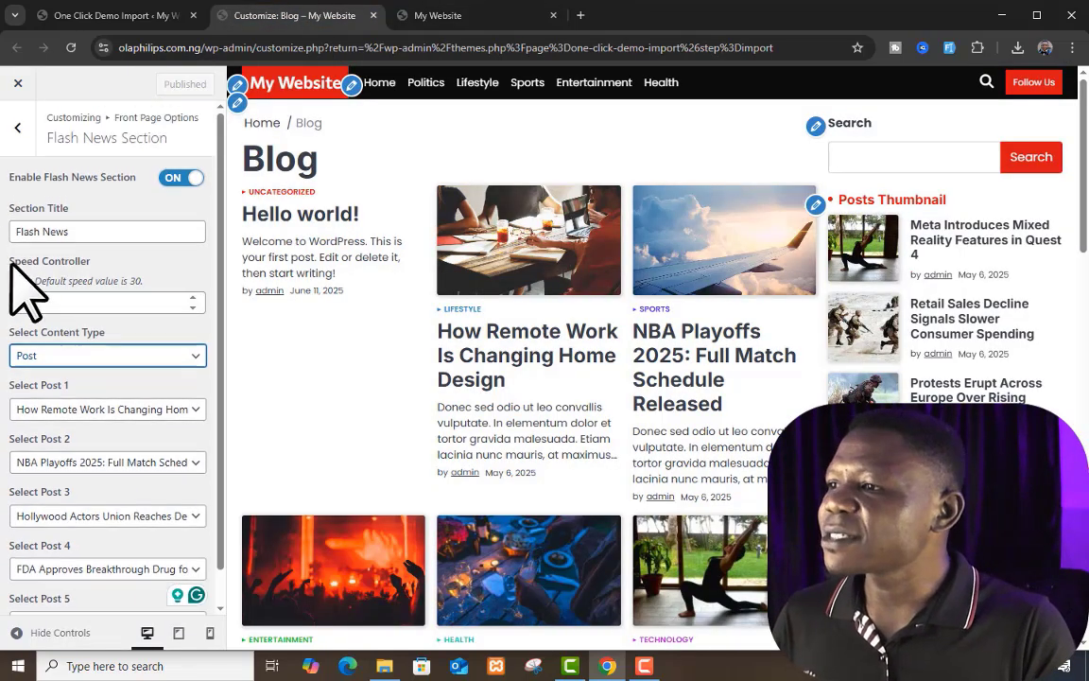
click(17, 127)
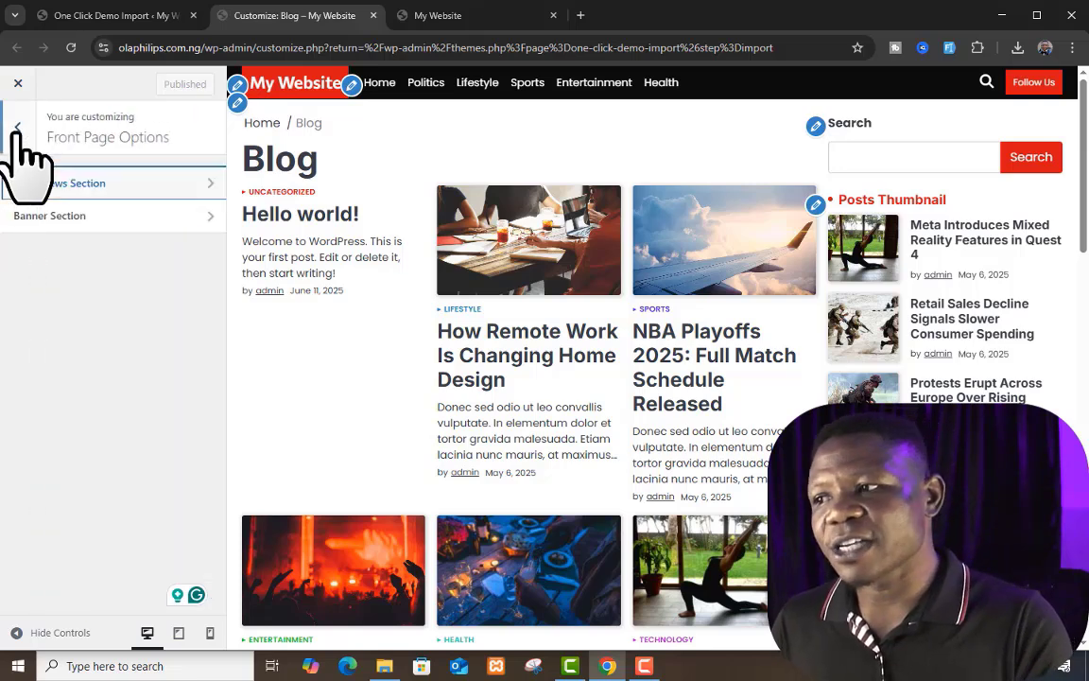
click(129, 215)
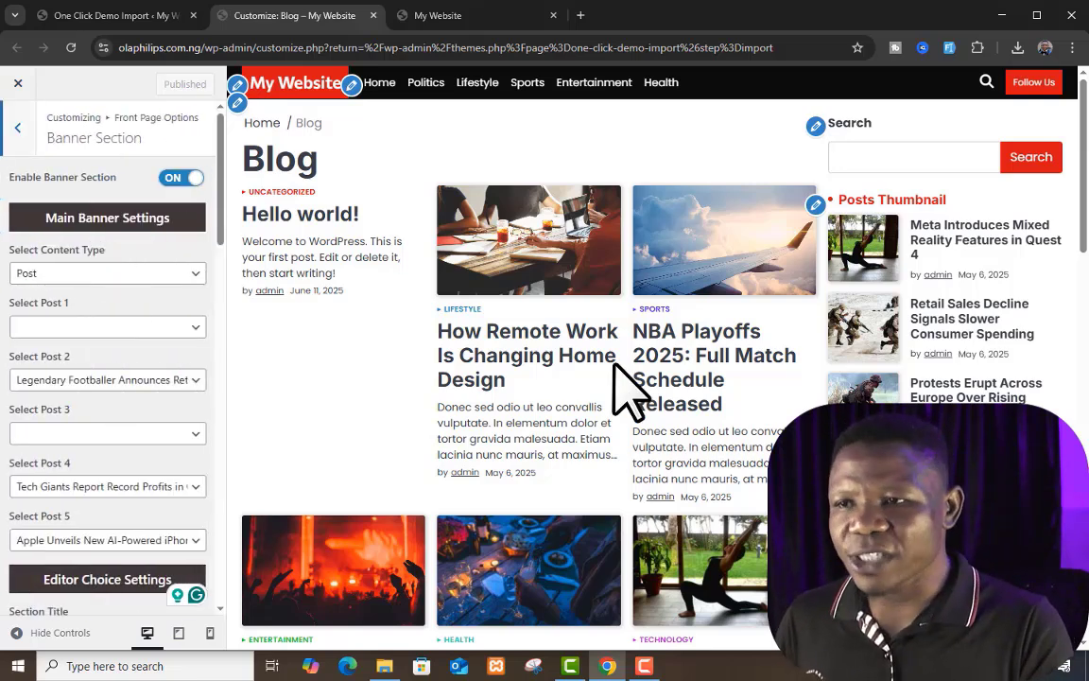
click(477, 14)
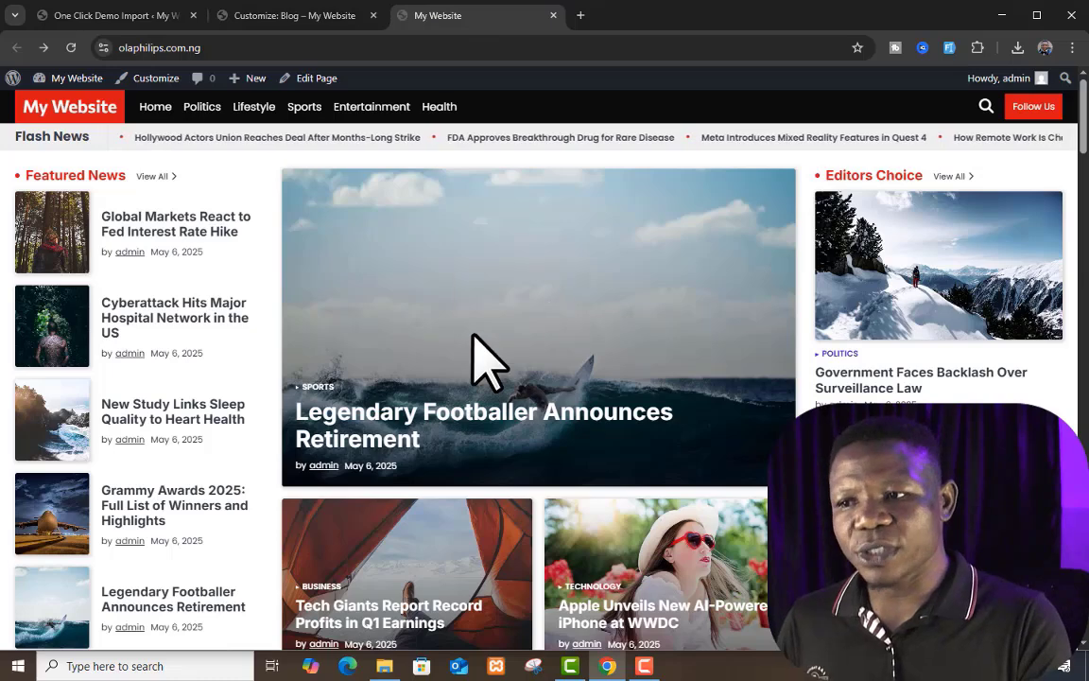
click(286, 14)
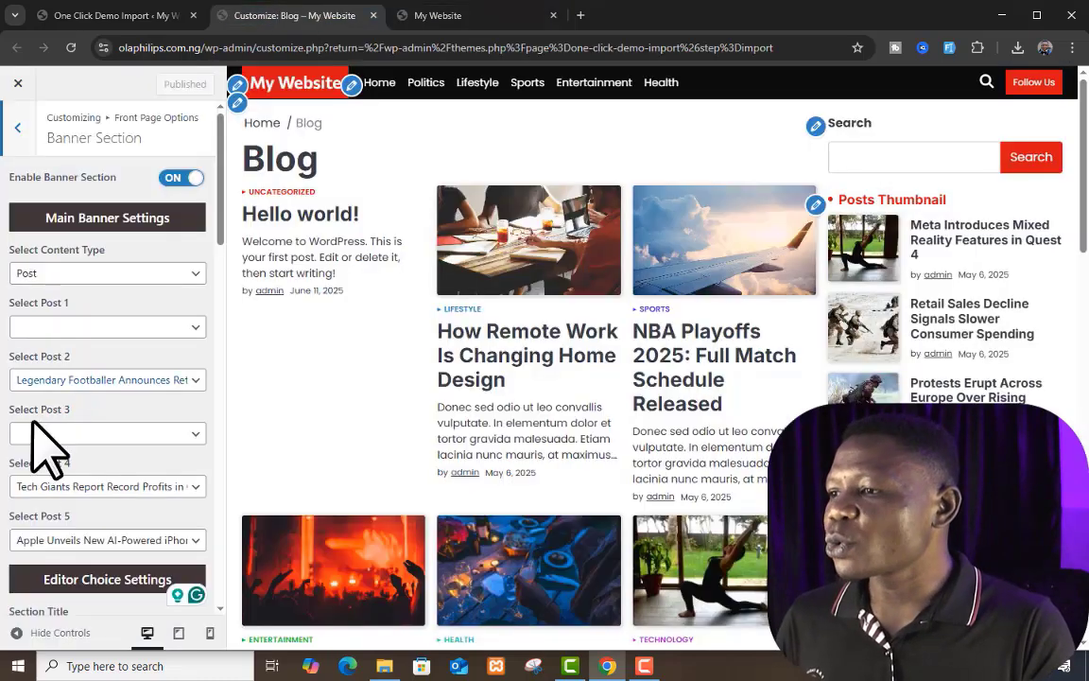
Step: Disable the Banner Section, publish the change, and reload the live homepage to check its layout
click(175, 178)
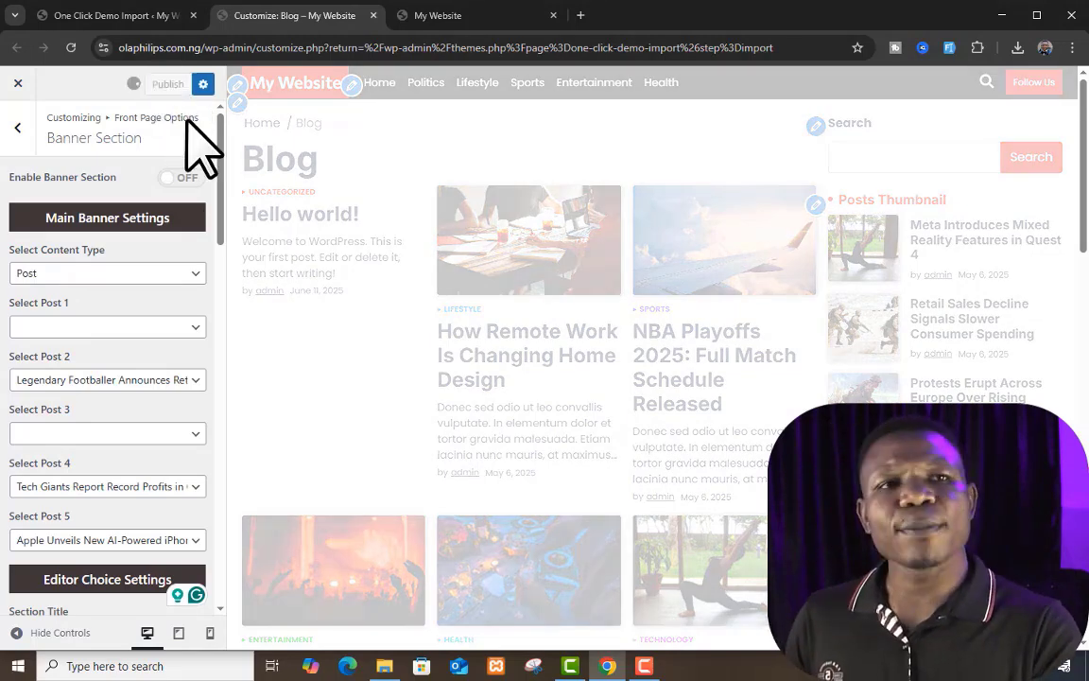
click(482, 15)
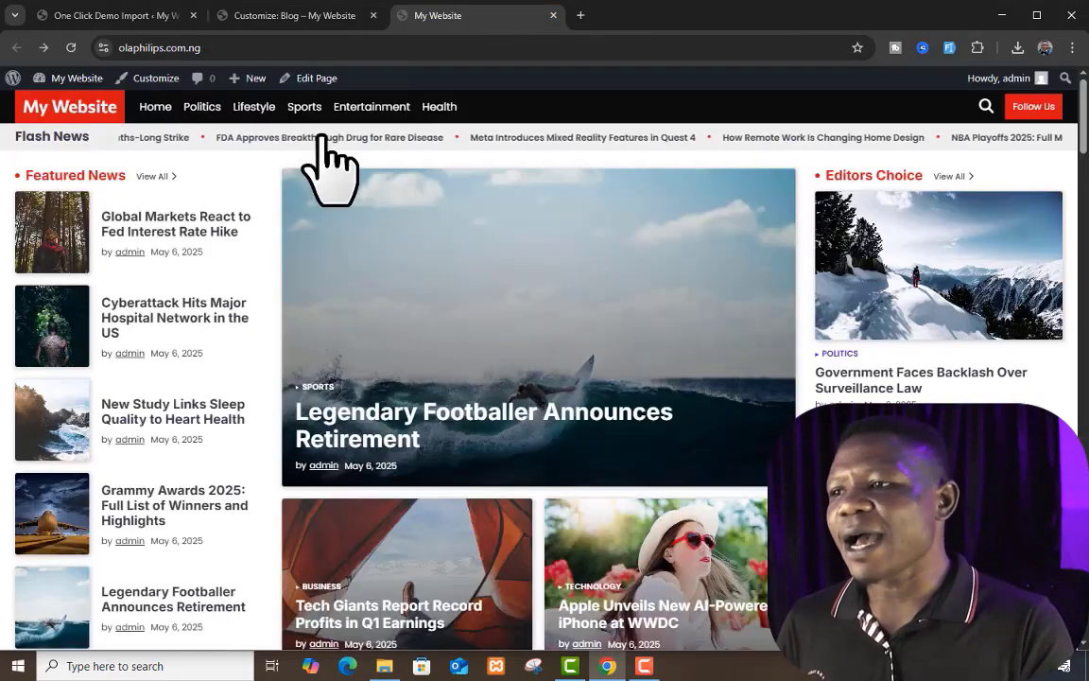
click(71, 47)
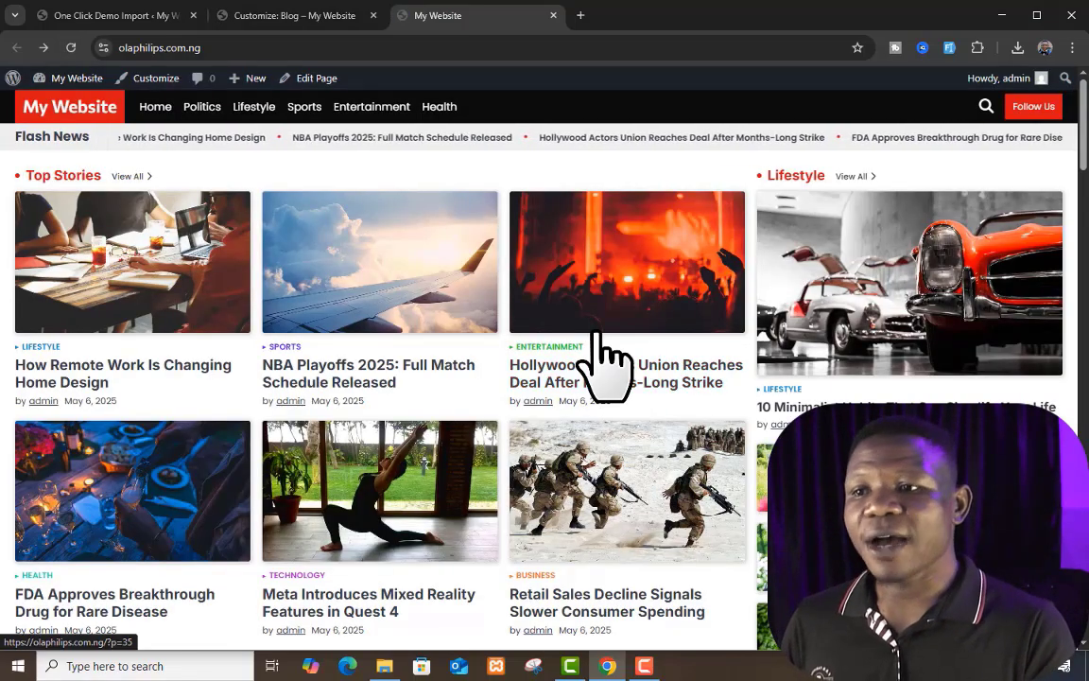
scroll(602, 348, down, 2)
scroll(601, 364, up, 2)
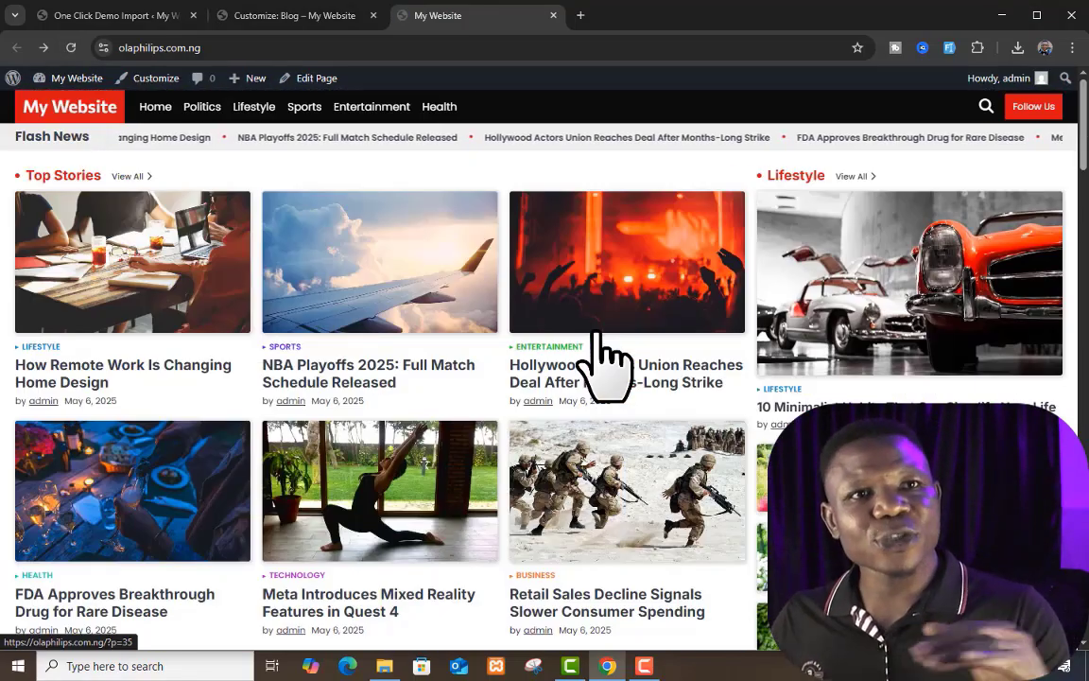
Step: Enable the Banner Section again and review its Main Banner Settings and Editor Choice Settings
click(295, 15)
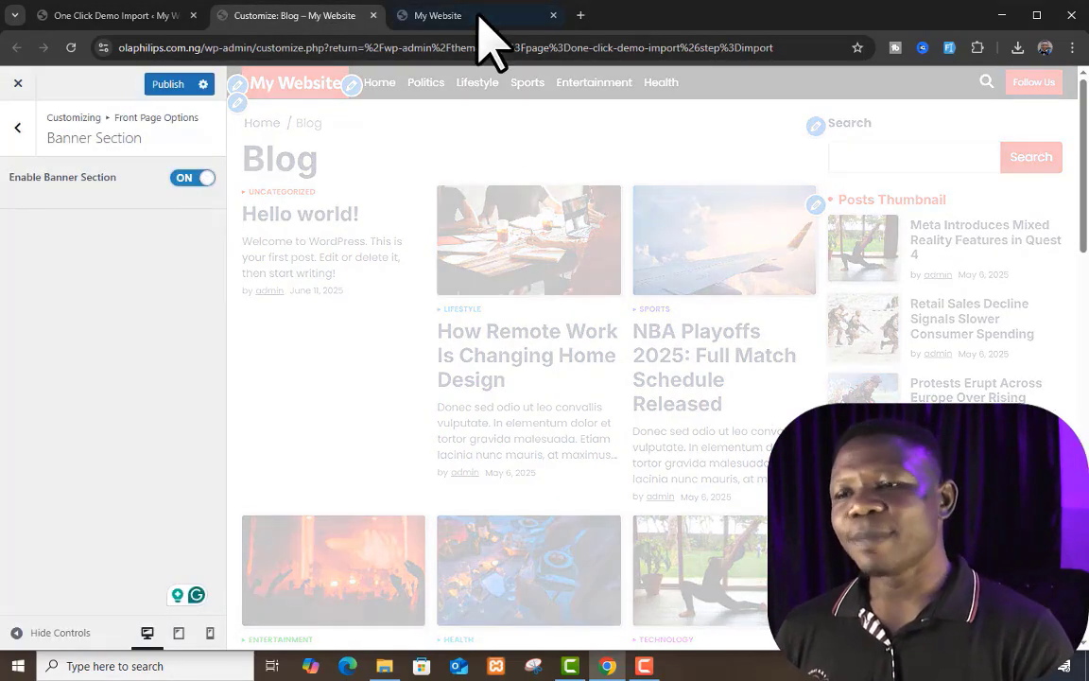
scroll(108, 370, down, 3)
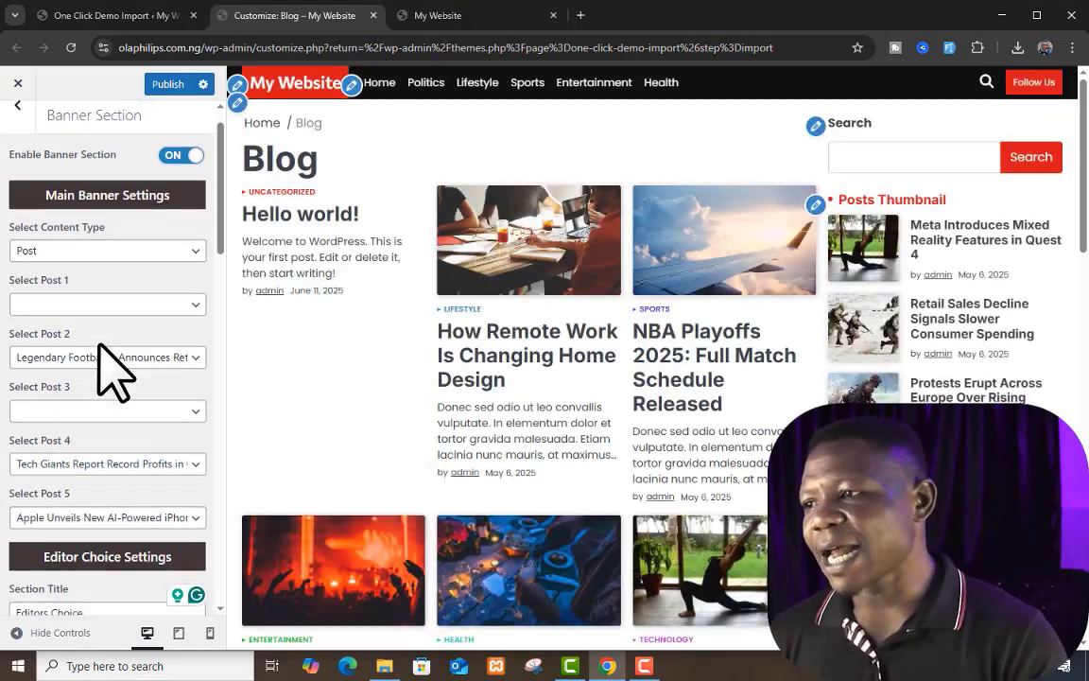
scroll(115, 367, down, 1)
scroll(116, 355, up, 5)
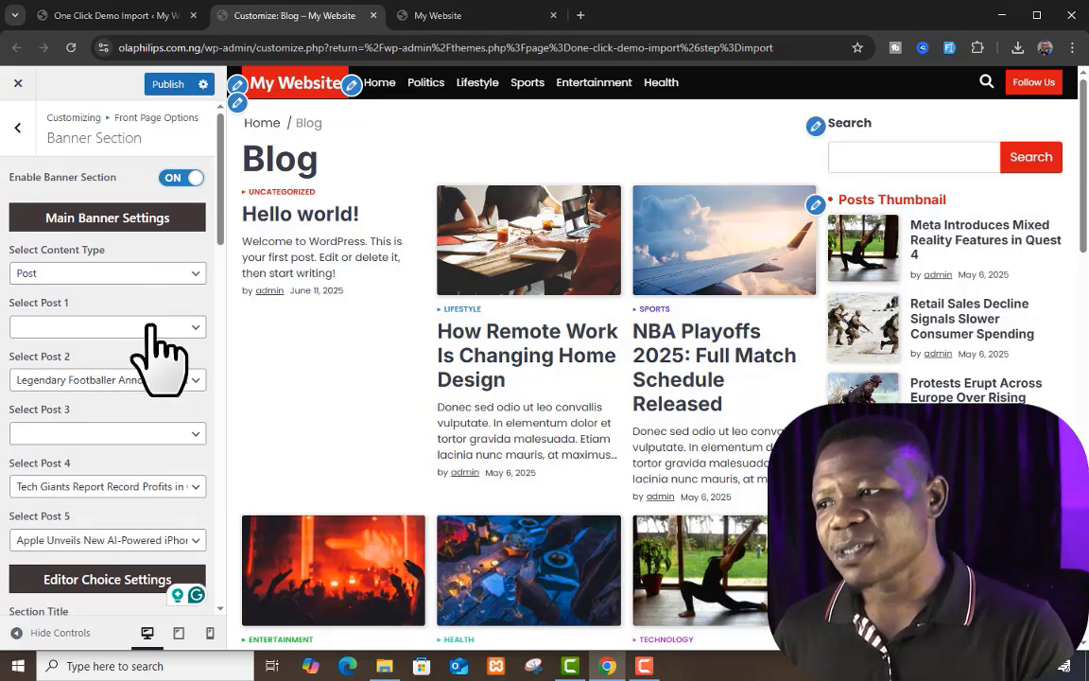
scroll(145, 416, down, 1)
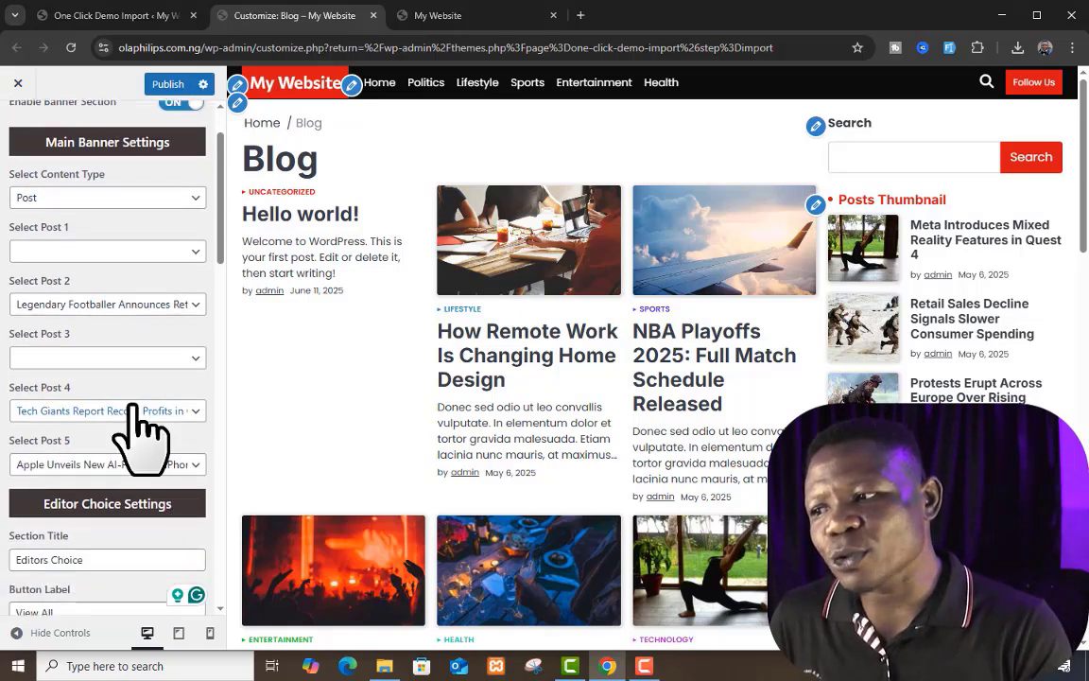
scroll(146, 439, down, 1)
scroll(166, 426, down, 2)
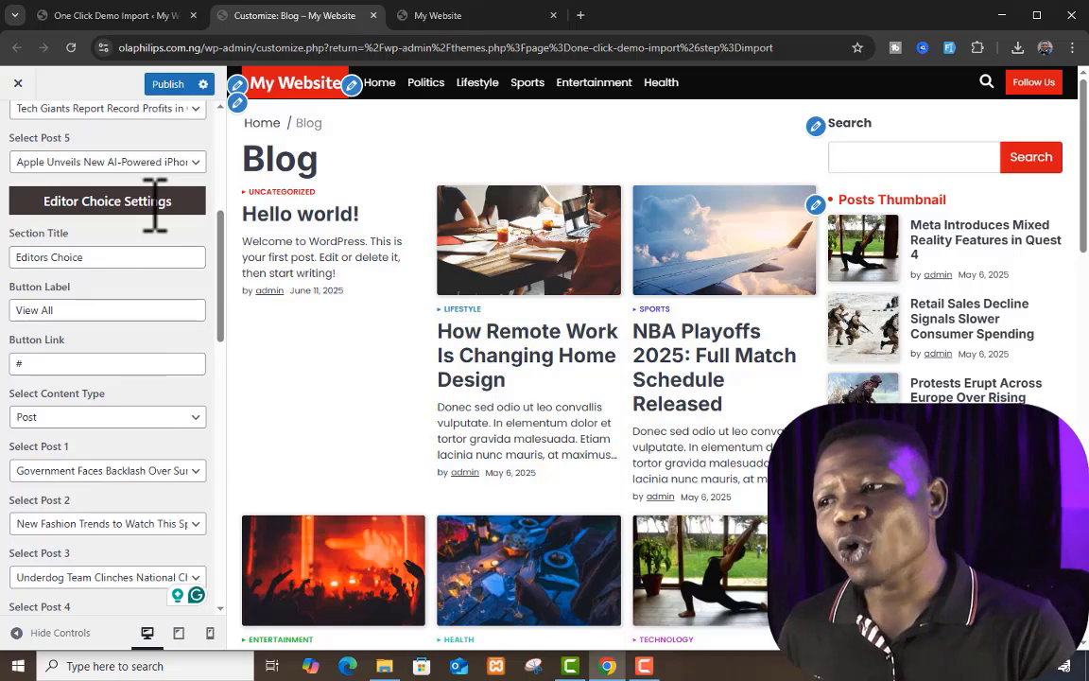
Step: Reload the live homepage and examine the Featured News, main banner, Editors Choice and advertisement areas
click(478, 17)
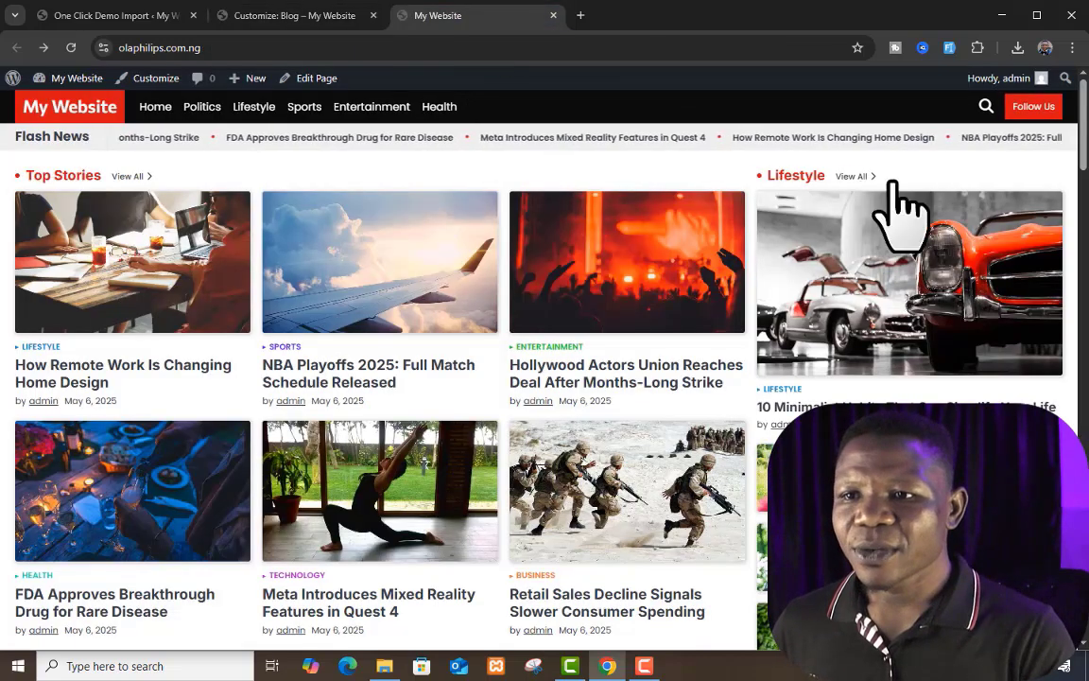
click(71, 48)
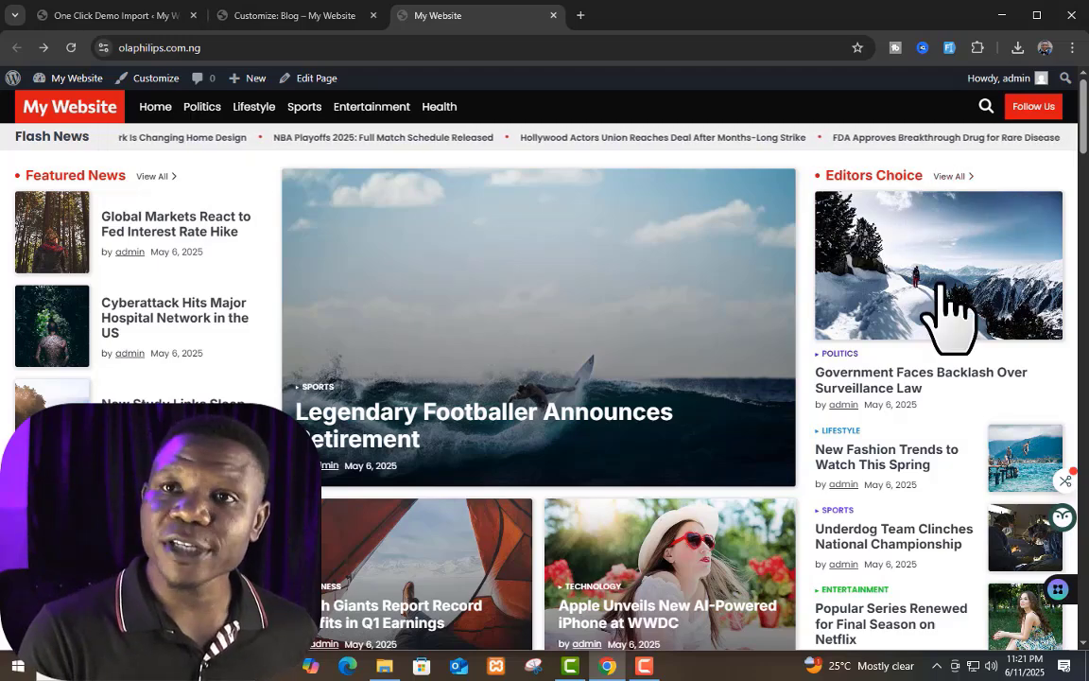
scroll(955, 301, down, 2)
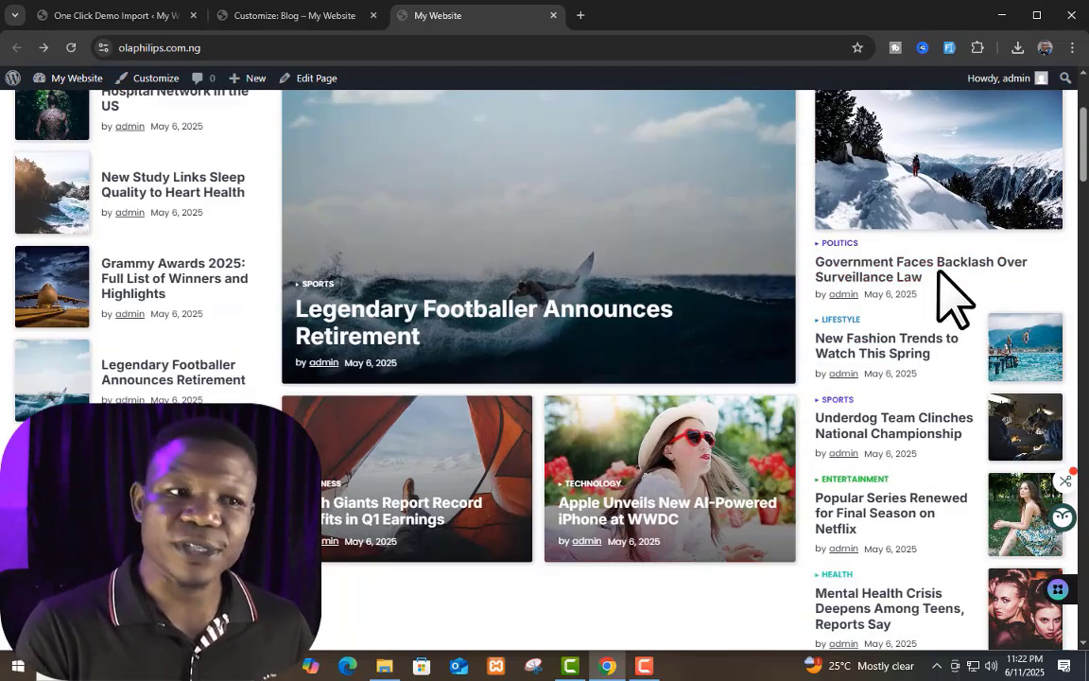
scroll(716, 286, down, 3)
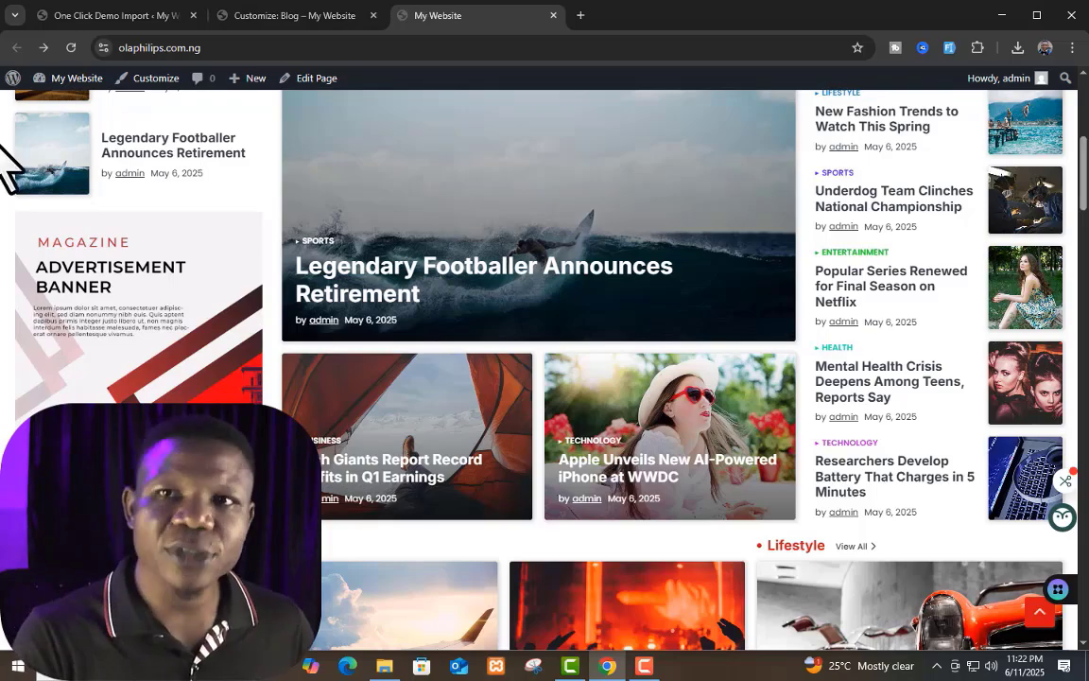
scroll(863, 316, up, 1)
scroll(776, 350, down, 5)
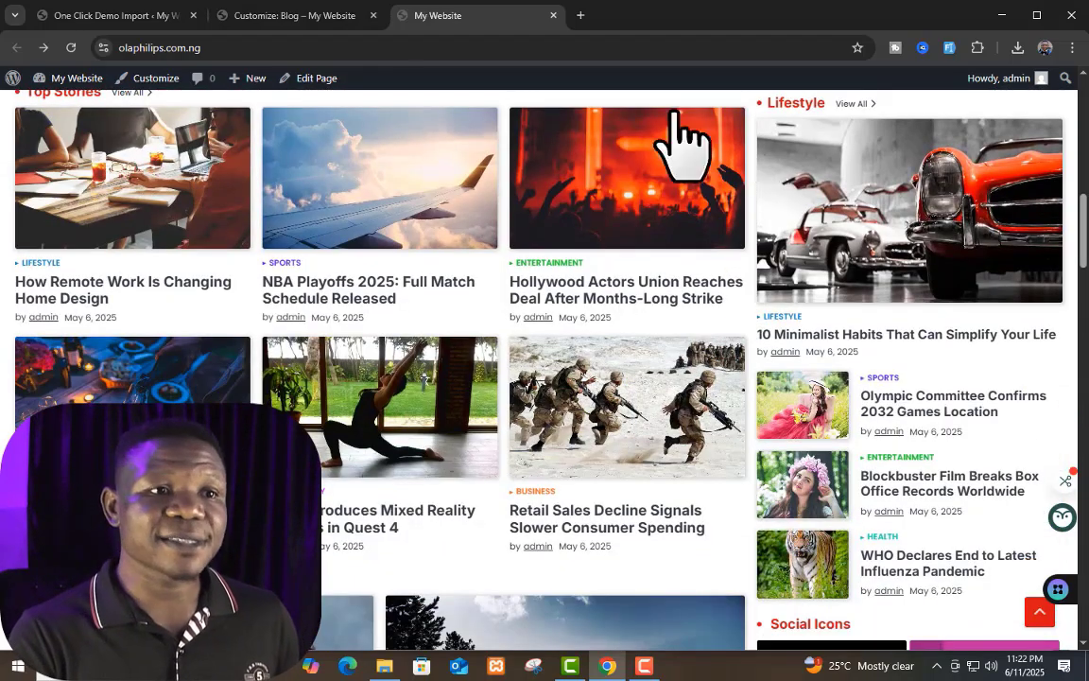
scroll(633, 255, up, 5)
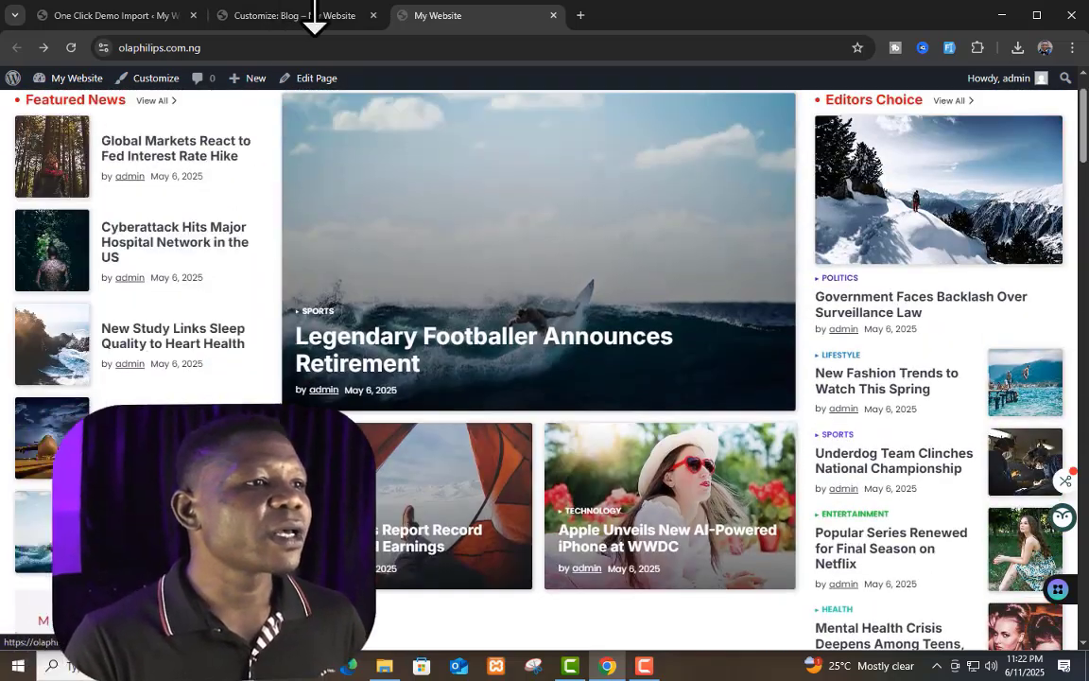
Step: Open Additional CSS in the customizer and examine its instructions and code field
click(302, 15)
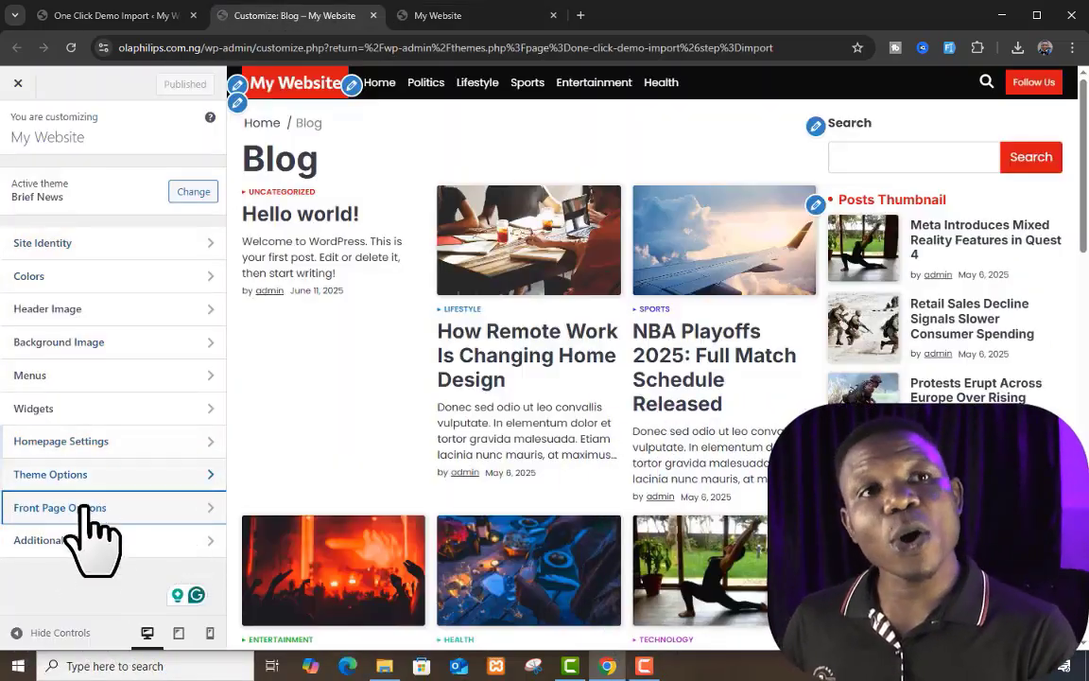
click(66, 540)
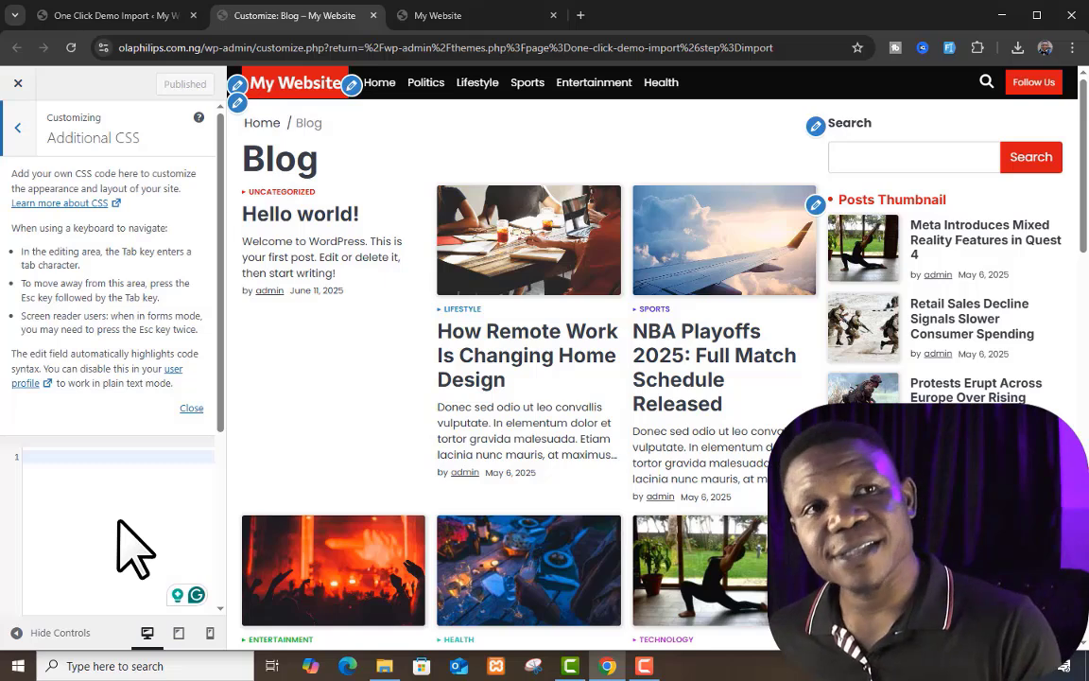
scroll(123, 526, down, 3)
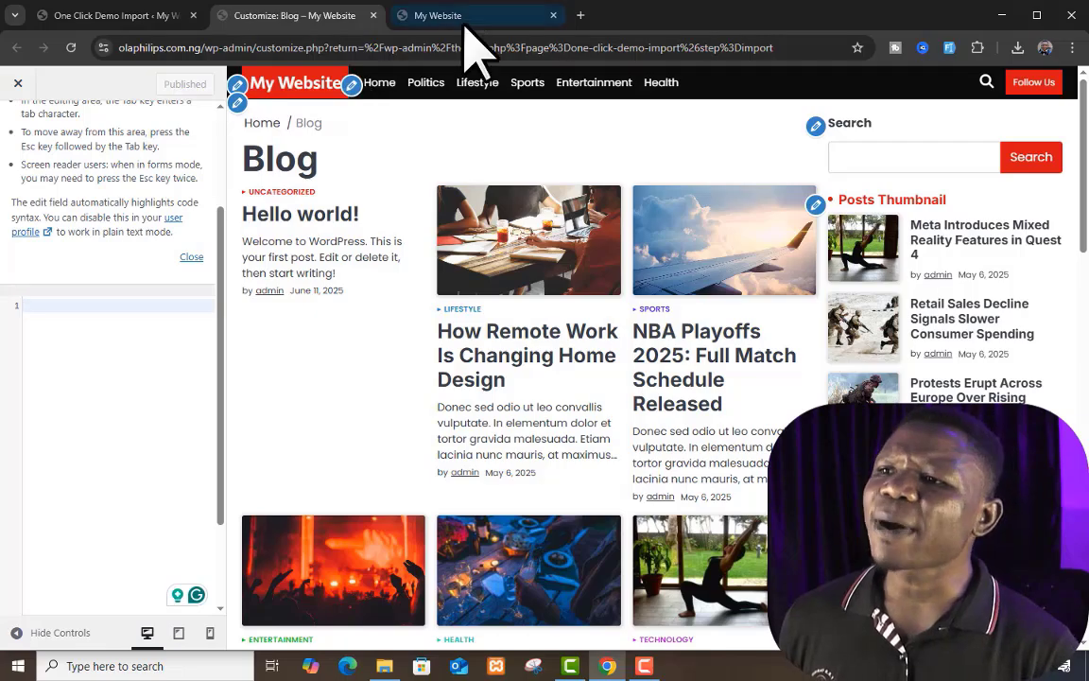
Step: Review the finished live homepage from the banner down through Top Stories to the Entertainment and Sports sections
click(461, 17)
scroll(662, 437, up, 1)
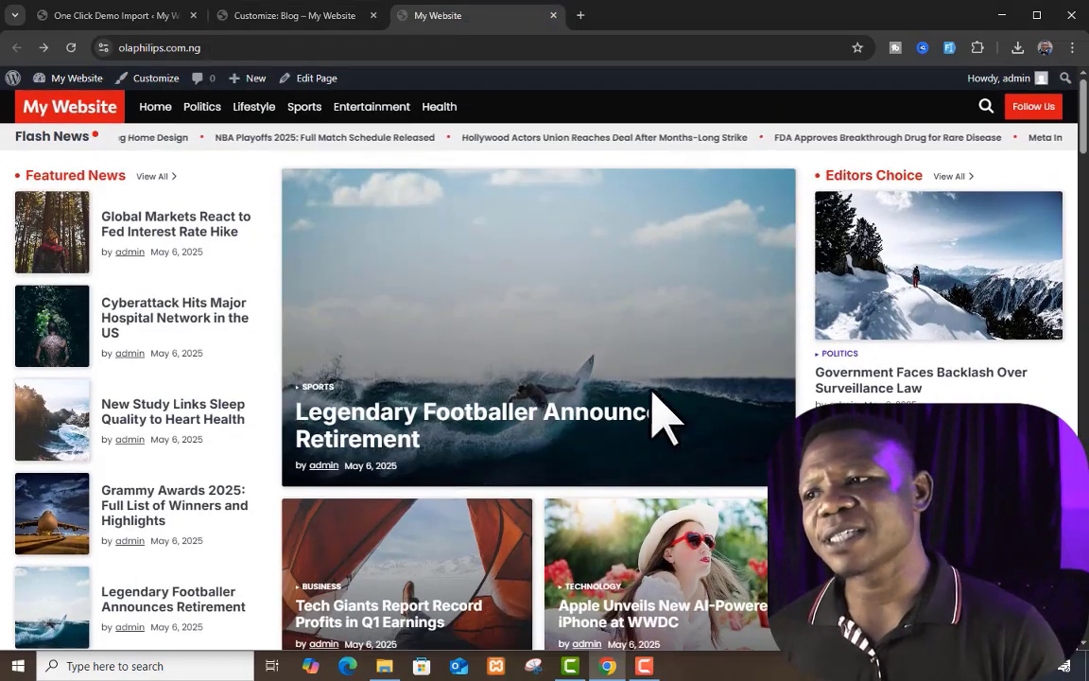
scroll(595, 525, down, 12)
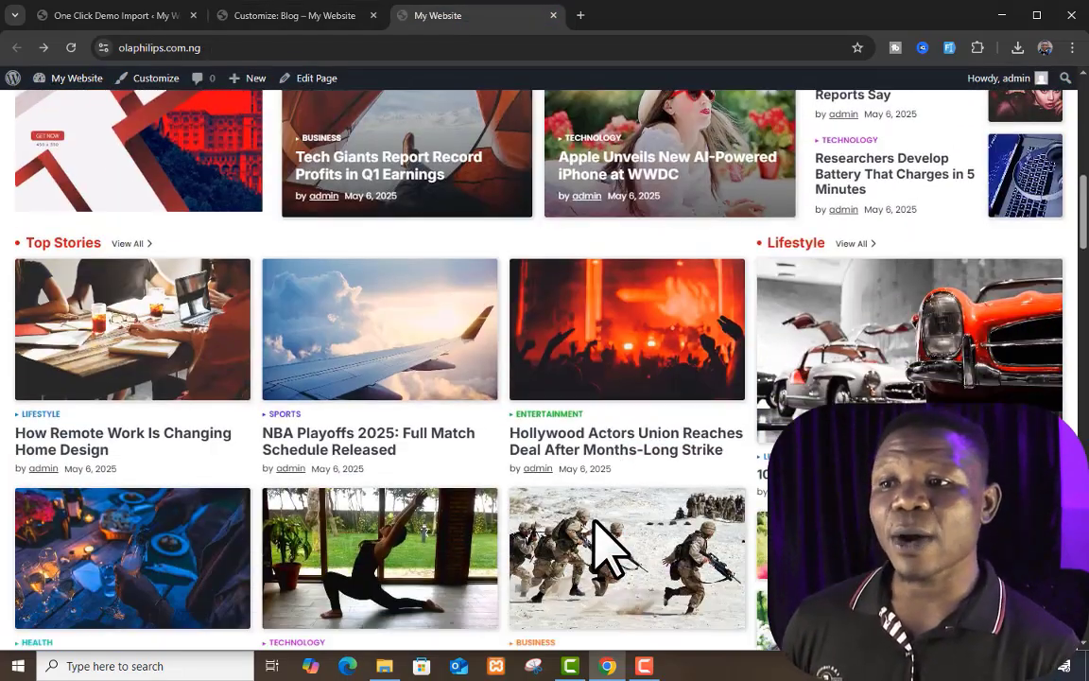
scroll(605, 548, down, 15)
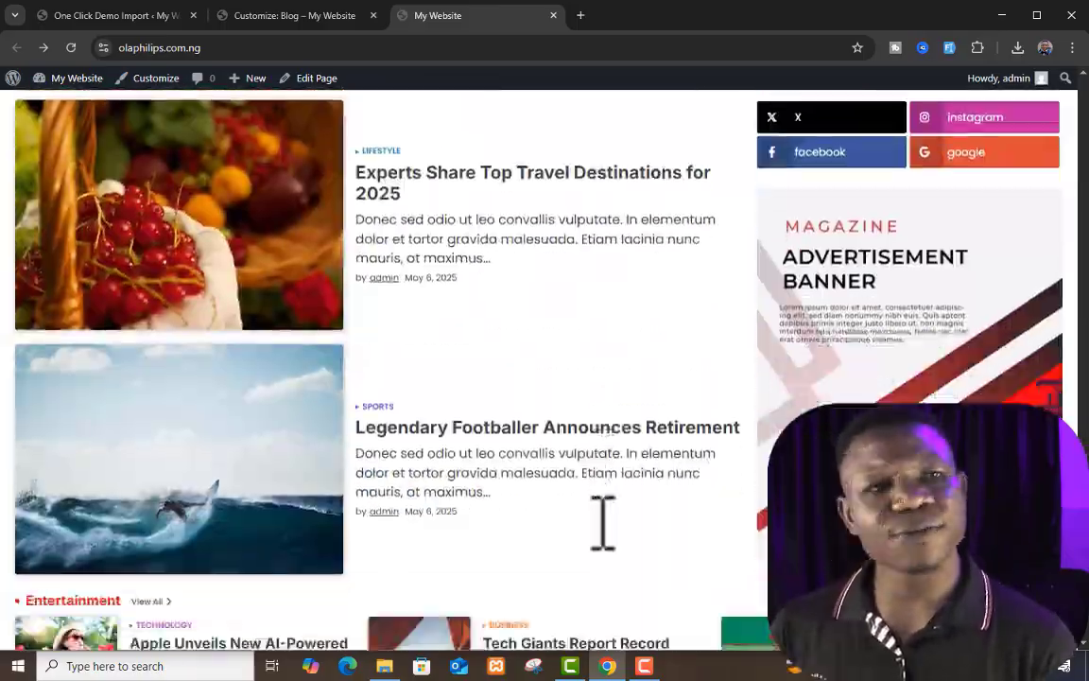
scroll(602, 510, up, 15)
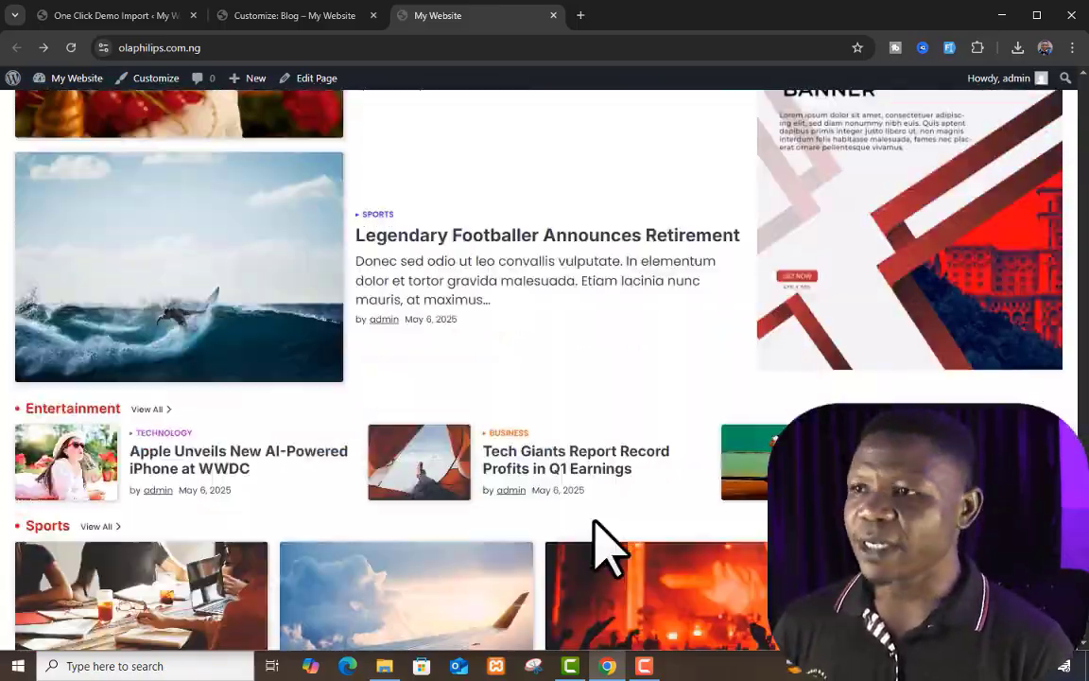
scroll(601, 553, up, 12)
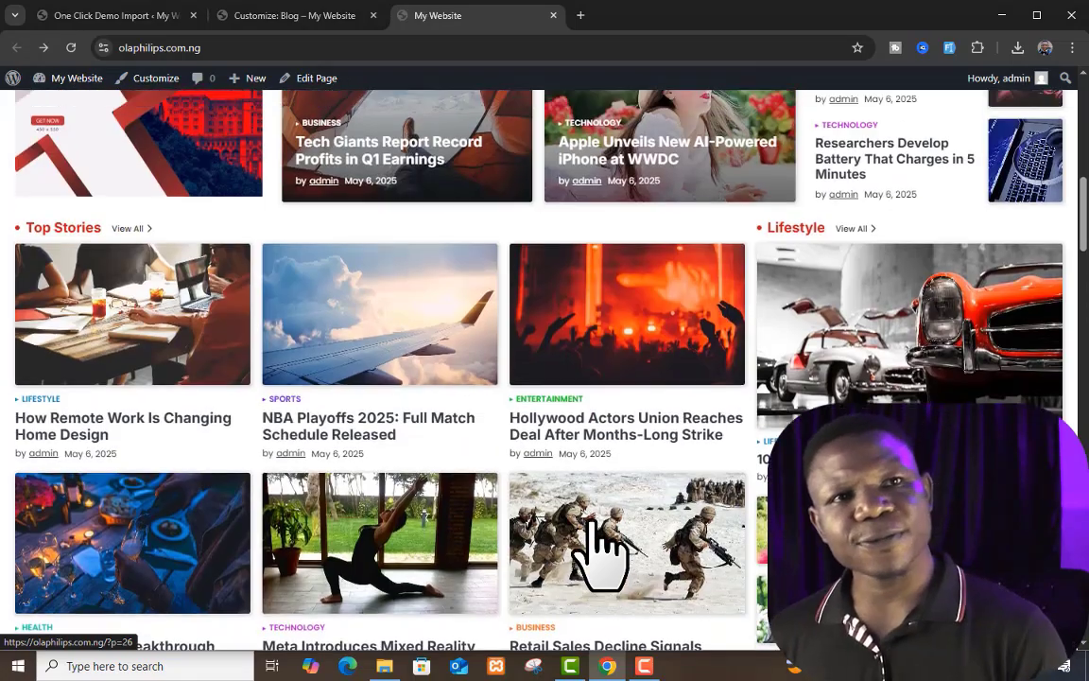